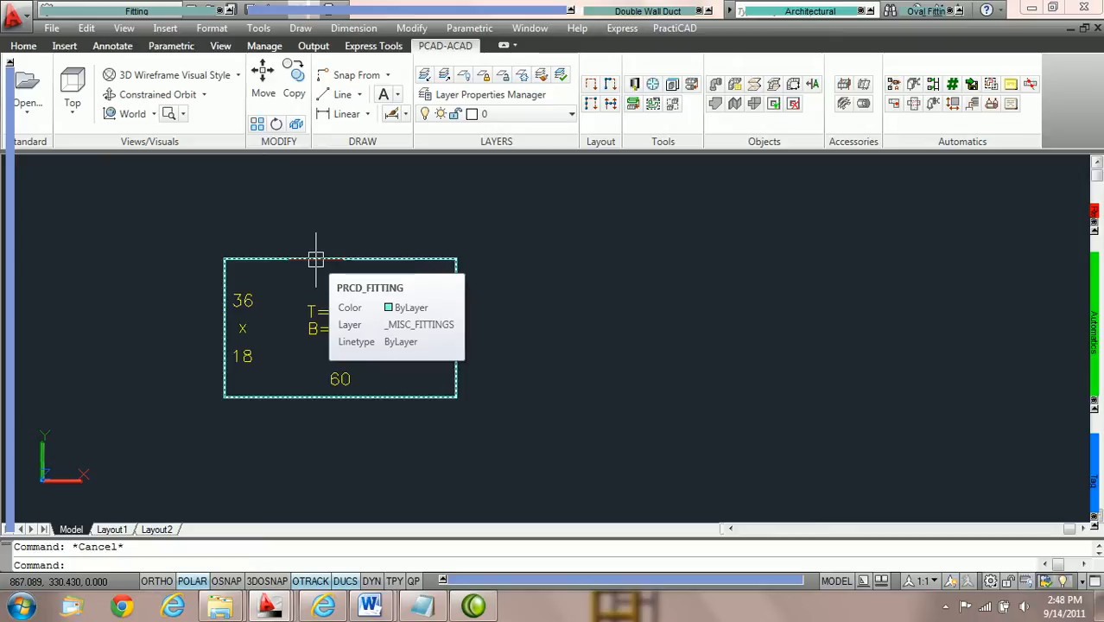
Set the rectangular duct fitting's width to 32 and depth to 24 in its properties, then deselect the fitting.
double_click(315, 259)
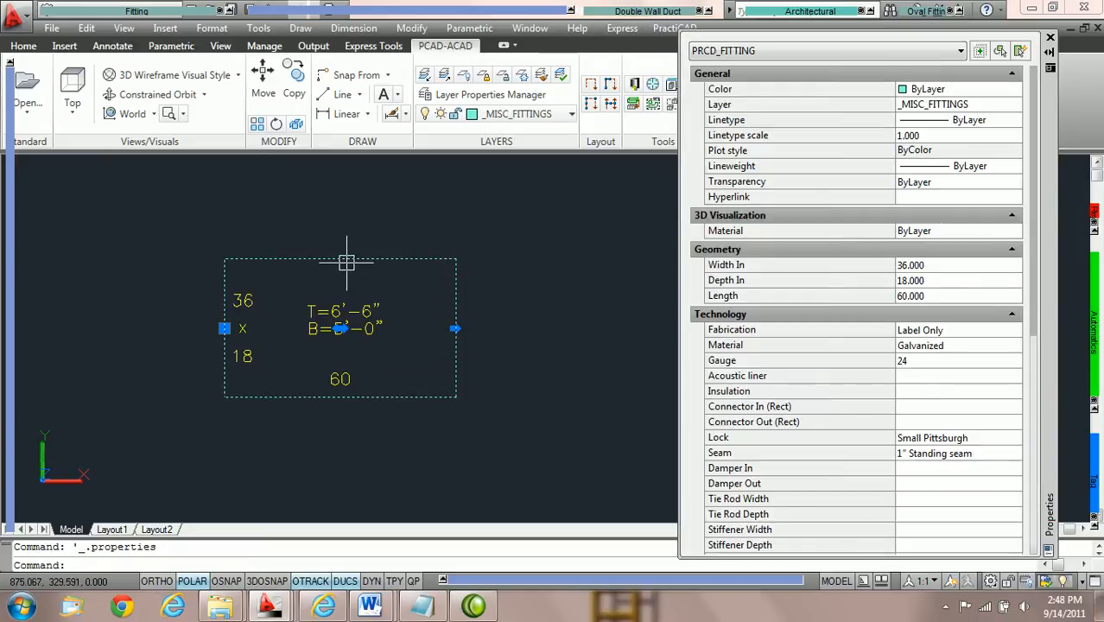
mouse_move(346, 262)
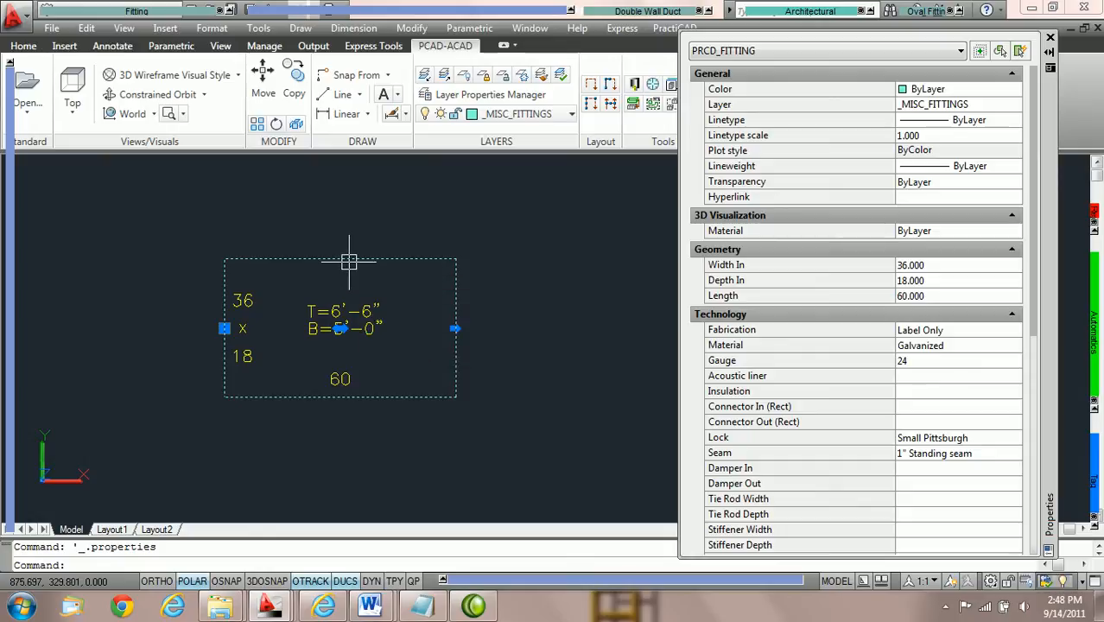
right_click(350, 262)
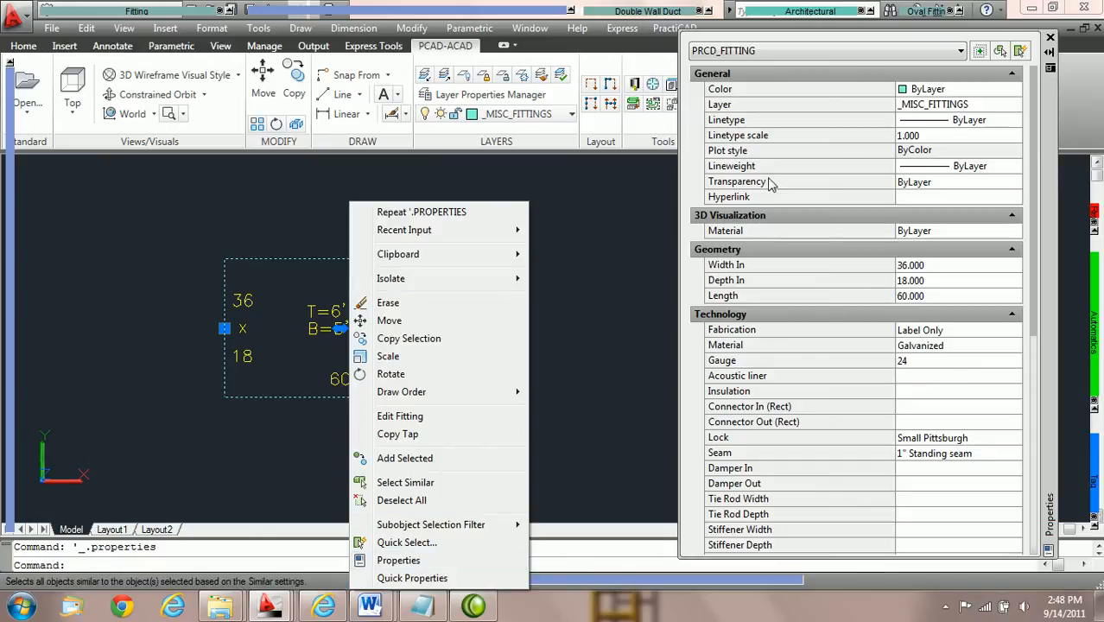
left_click(571, 233)
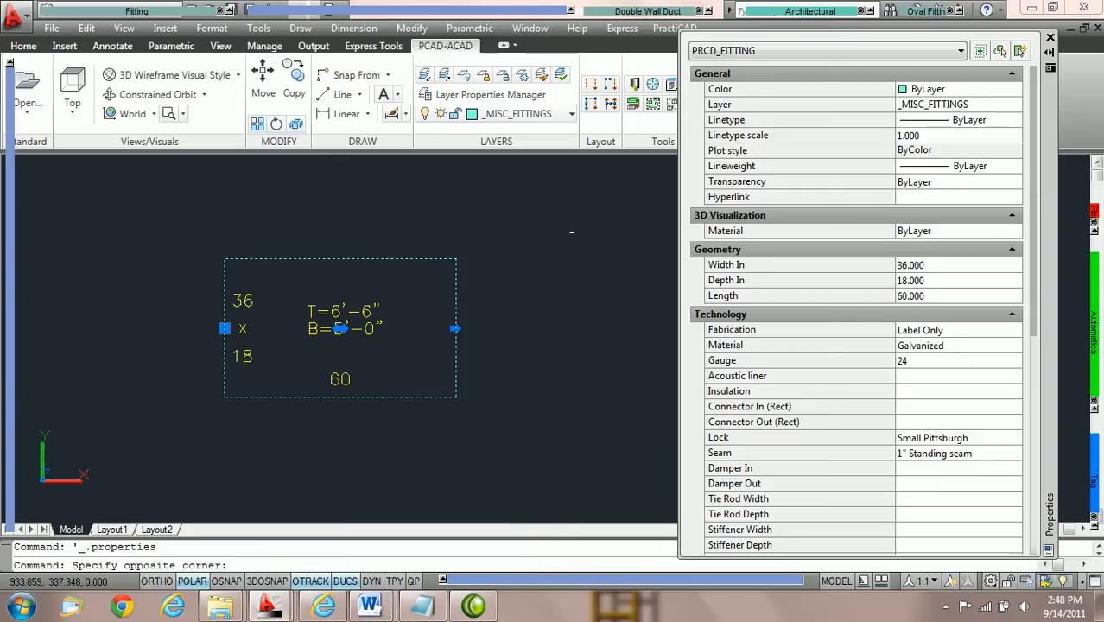
key("Escape")
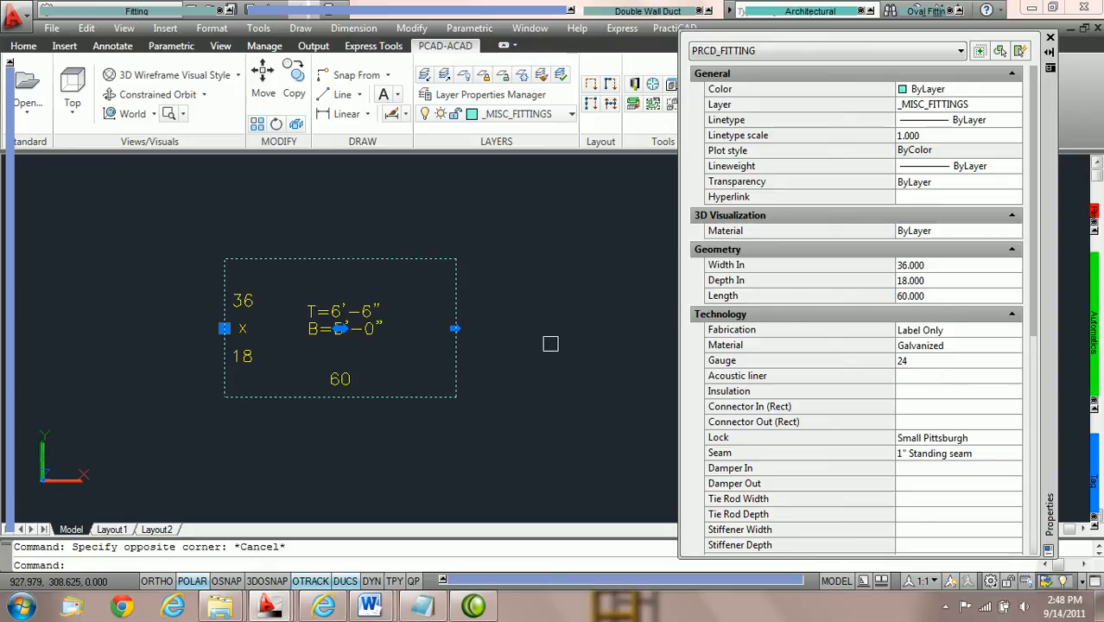
left_click(958, 265)
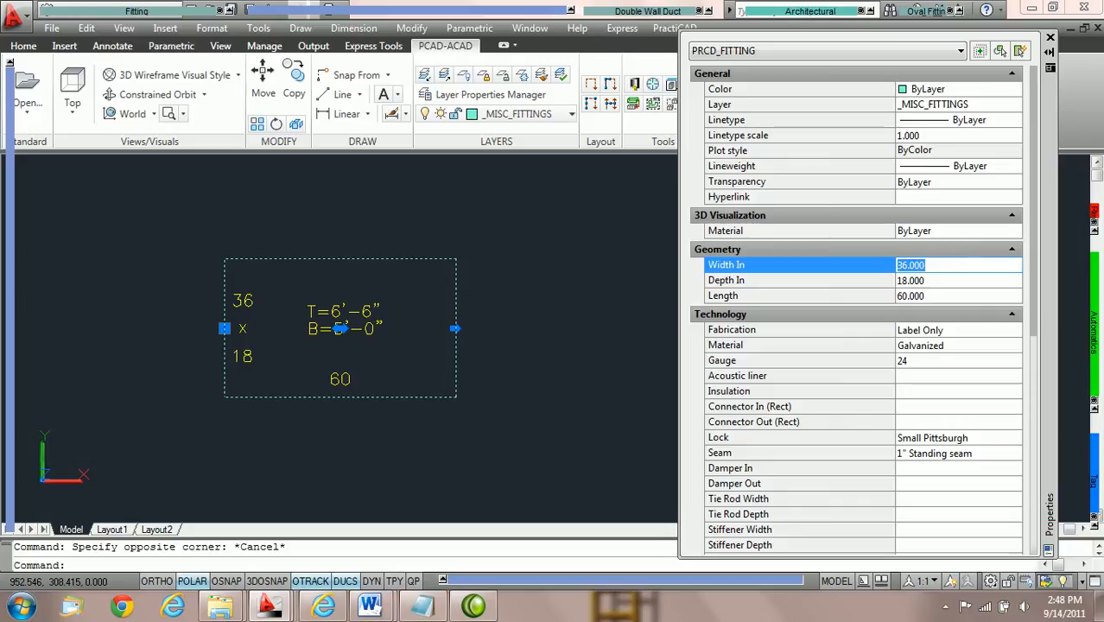
type("32")
key("Tab")
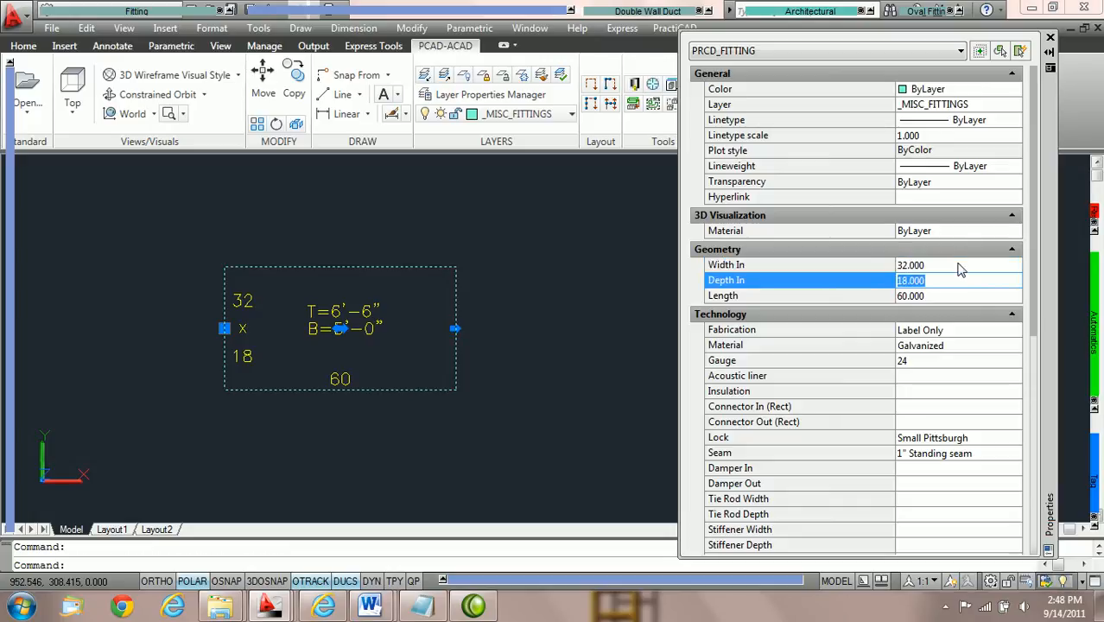
type("24")
key("Tab")
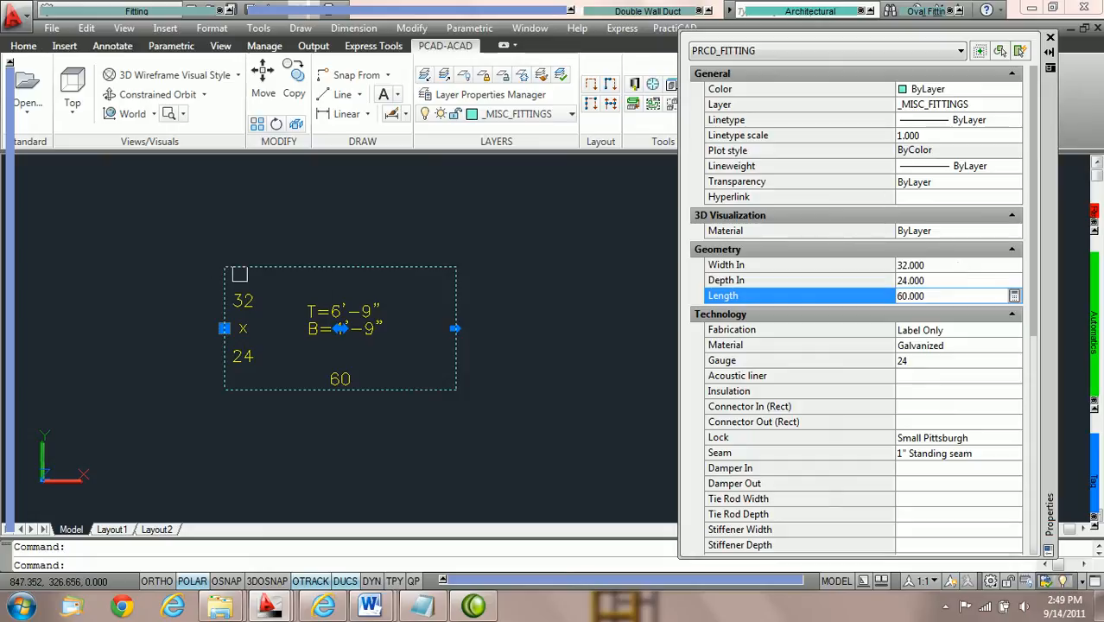
key("Escape")
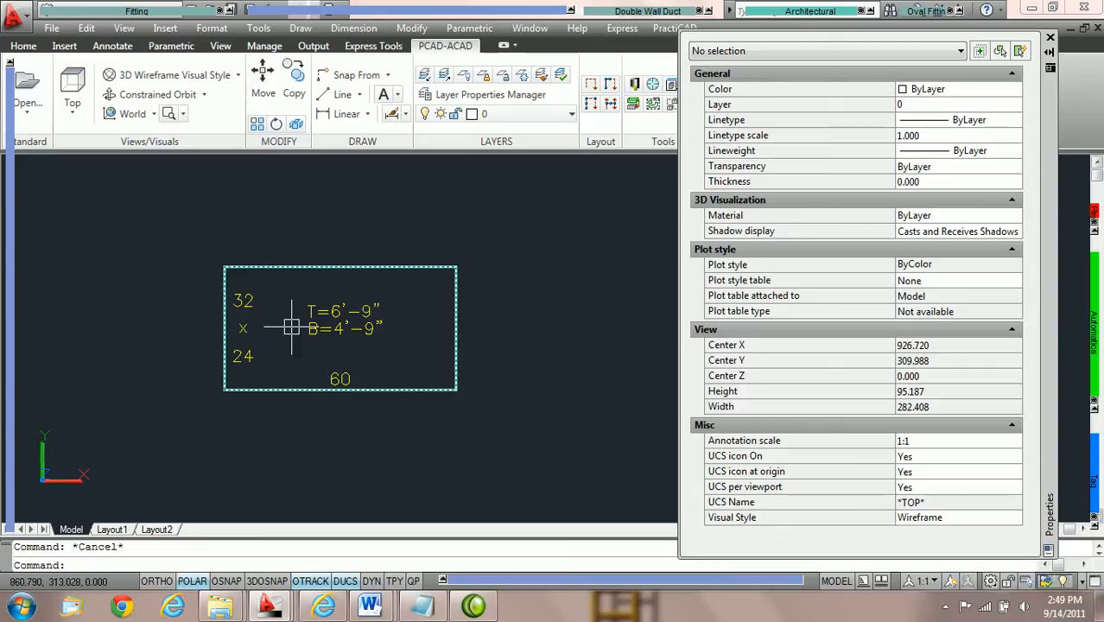
Set the duct fitting's bottom elevation to 5' in the elevation diagram and deselect the fitting.
mouse_move(292, 328)
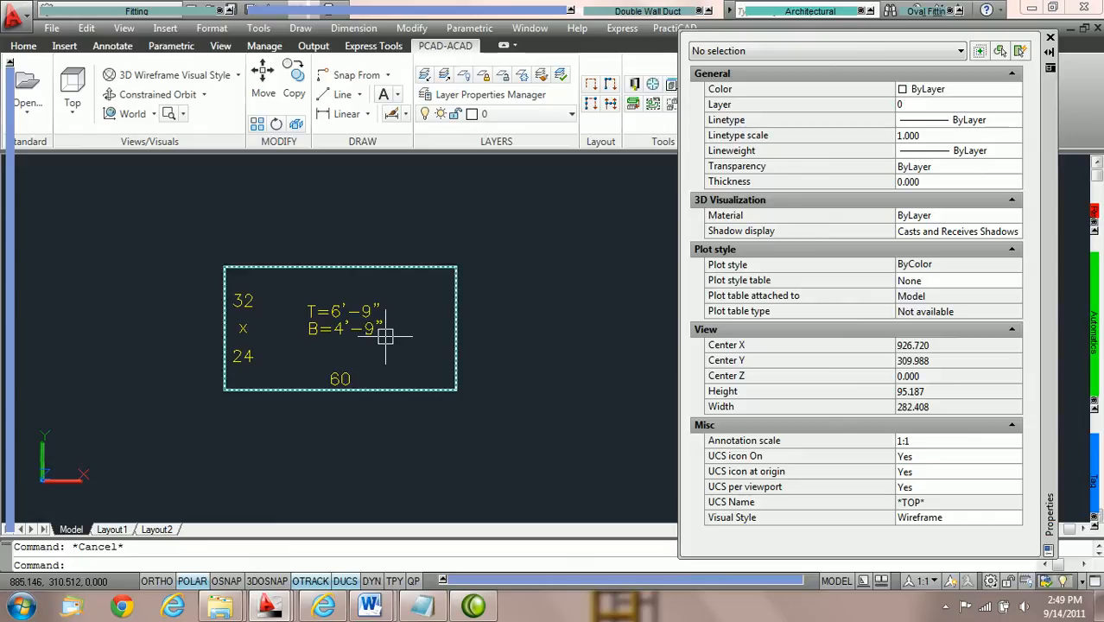
mouse_move(386, 336)
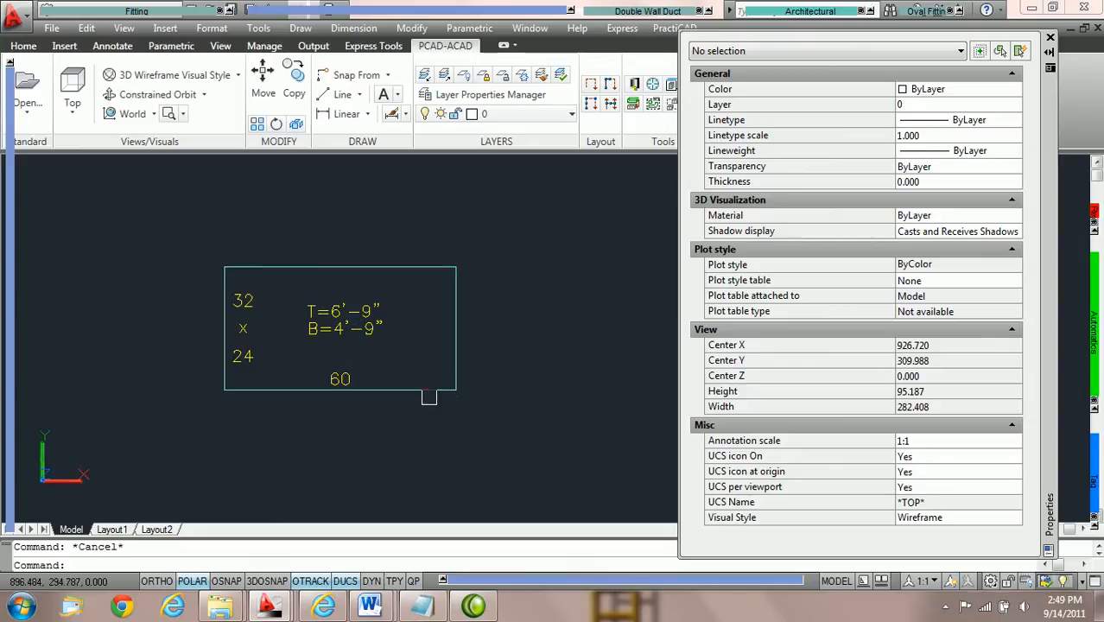
left_click(428, 391)
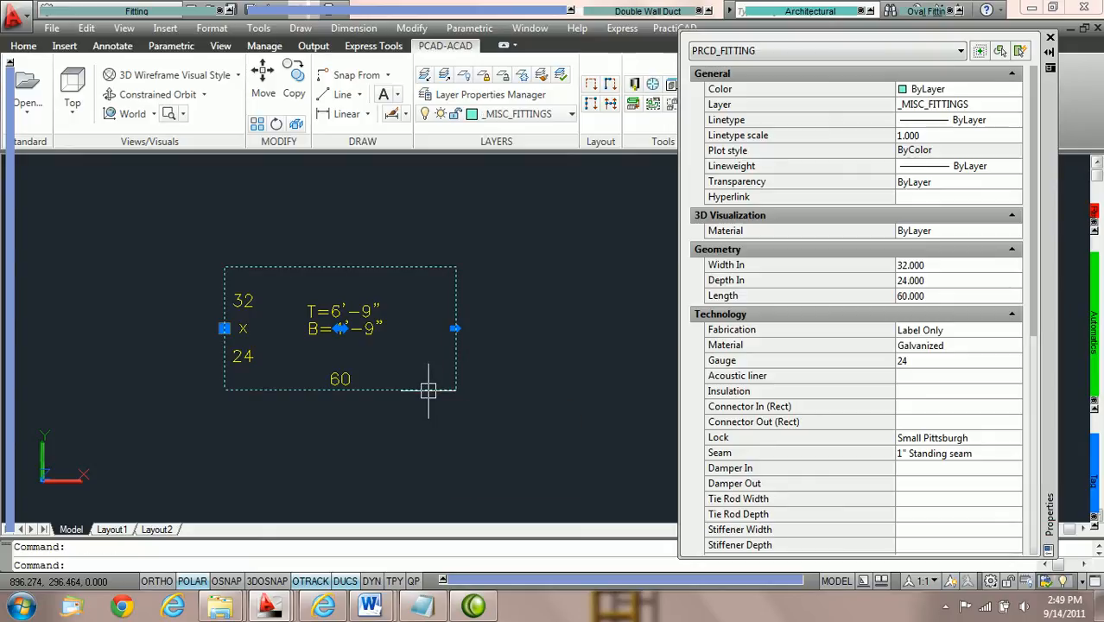
mouse_move(11, 428)
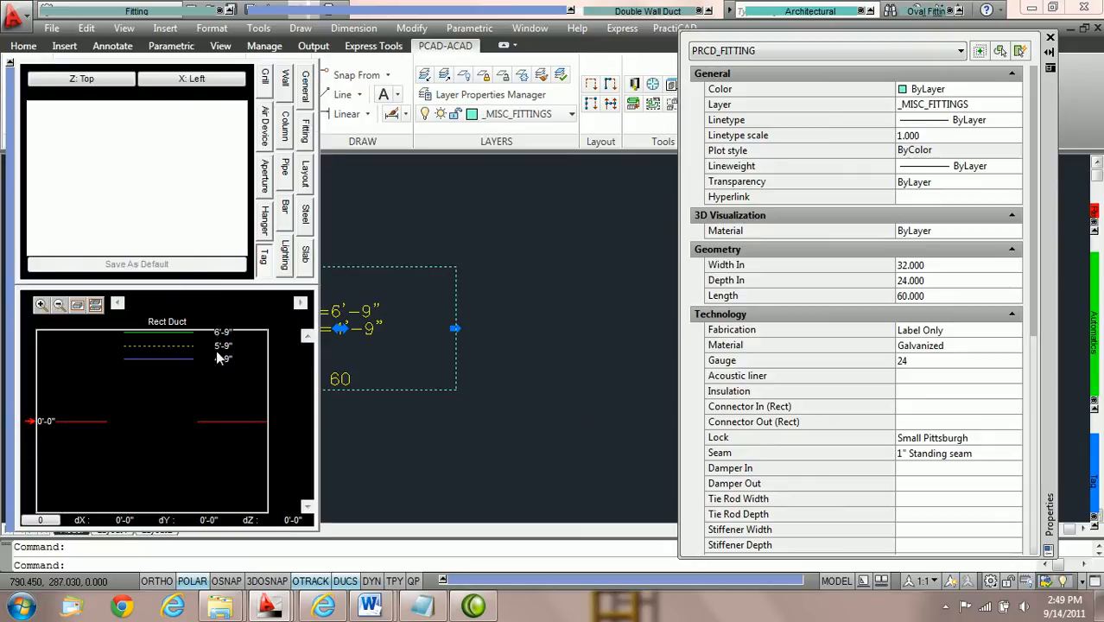
left_click(96, 306)
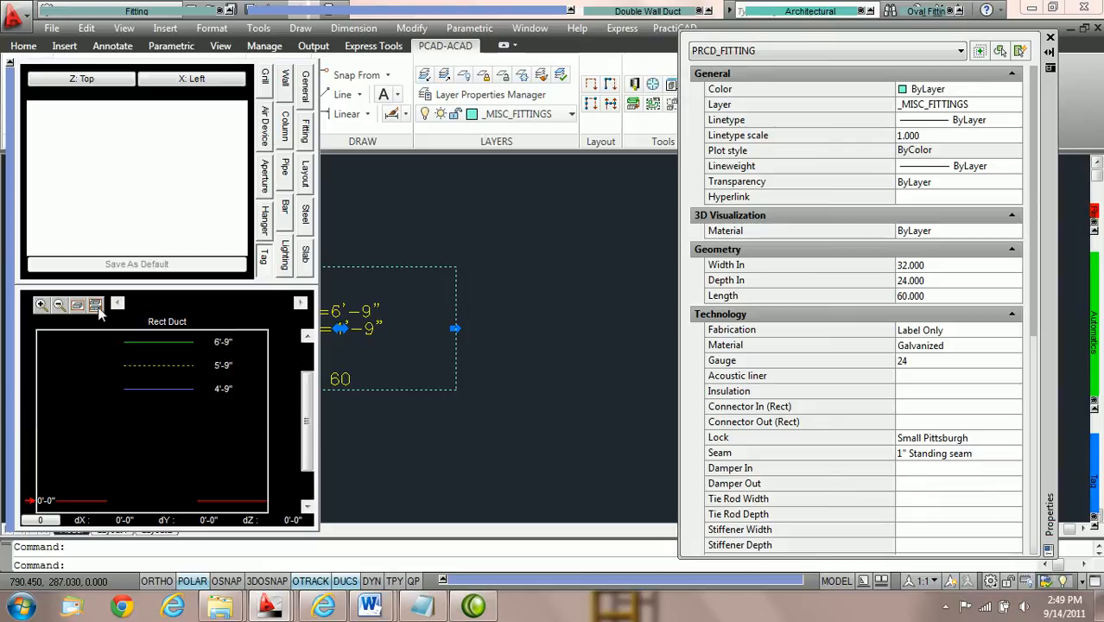
double_click(230, 387)
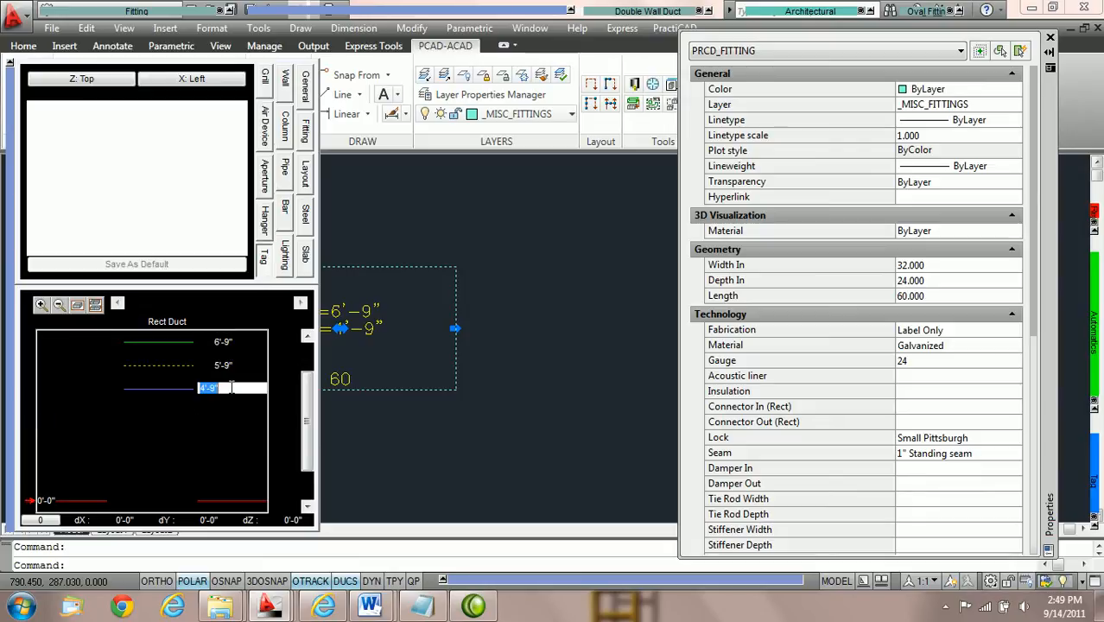
type("5'")
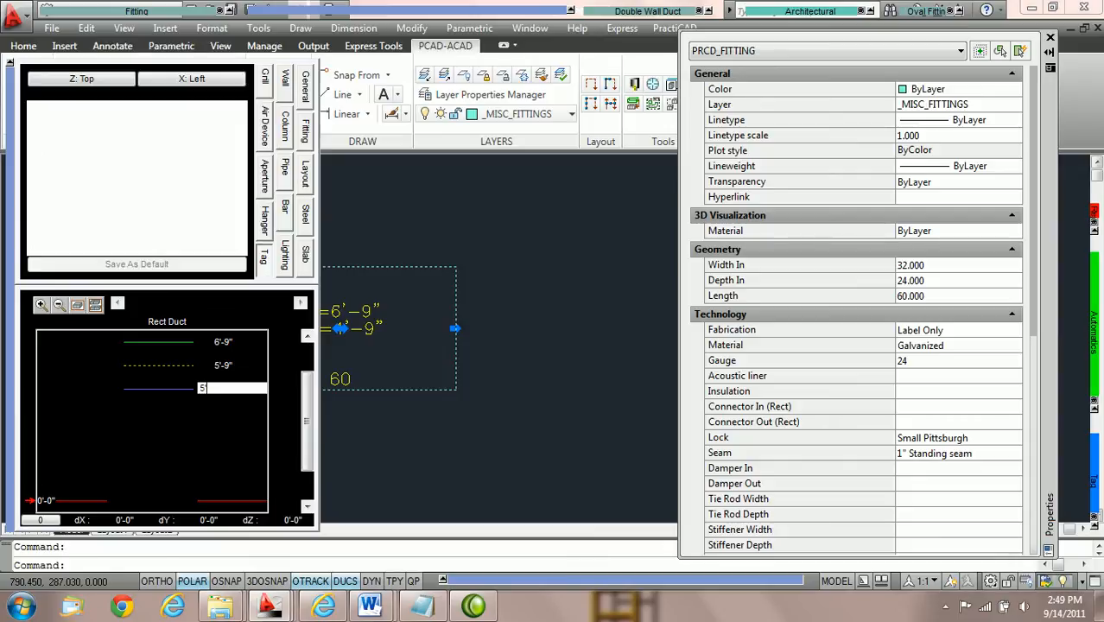
key("Return")
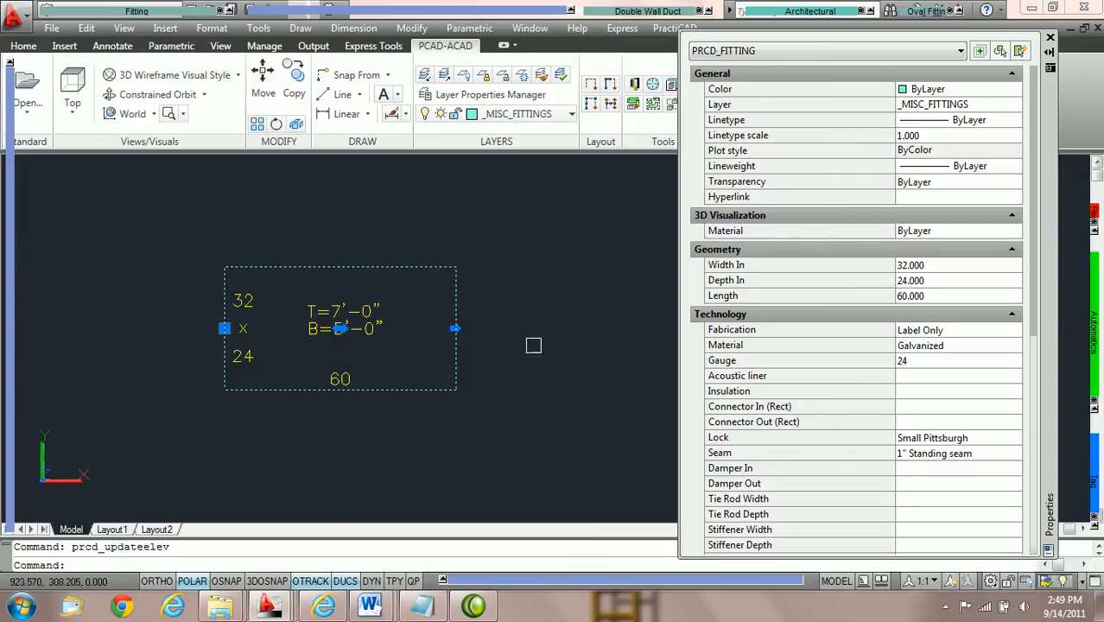
key("Escape")
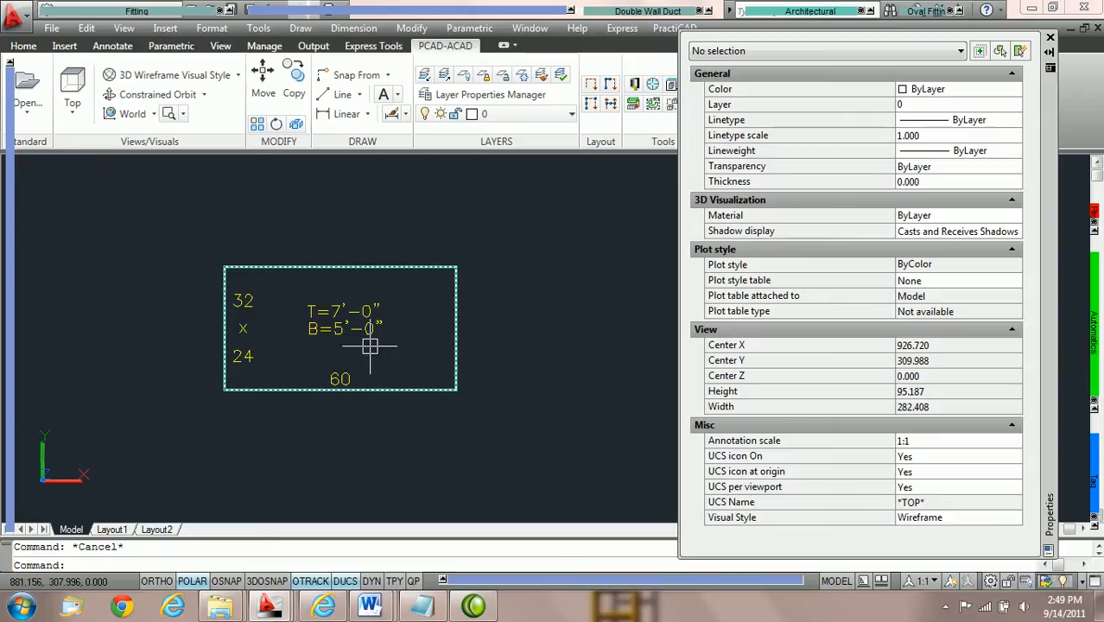
Review the duct fitting's remaining properties and close the properties palette.
left_click(418, 261)
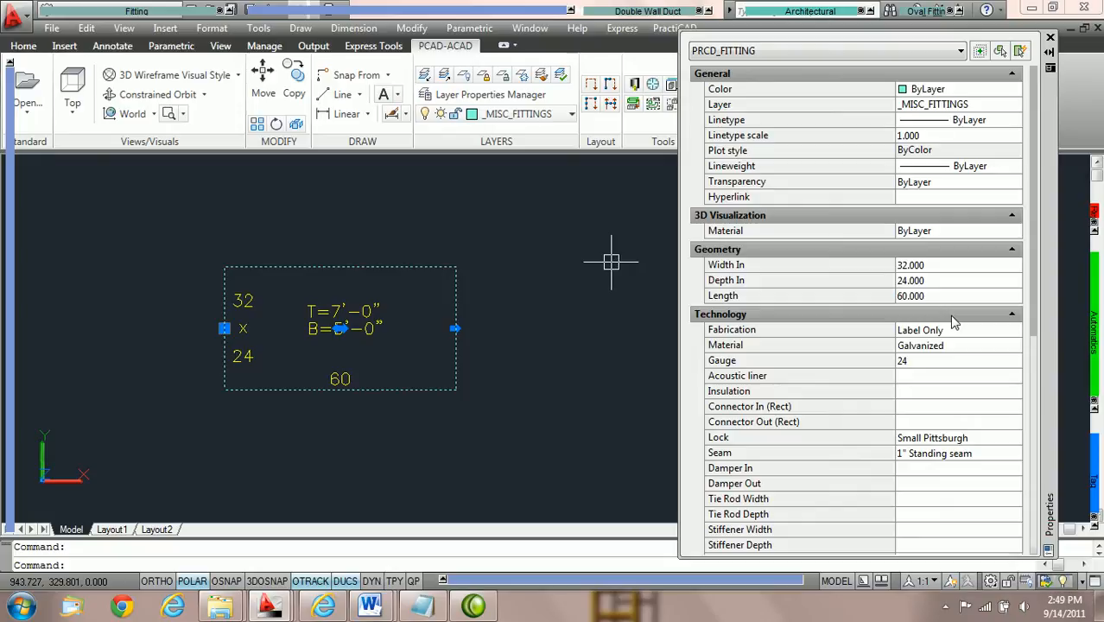
scroll(950, 285, "down", 3)
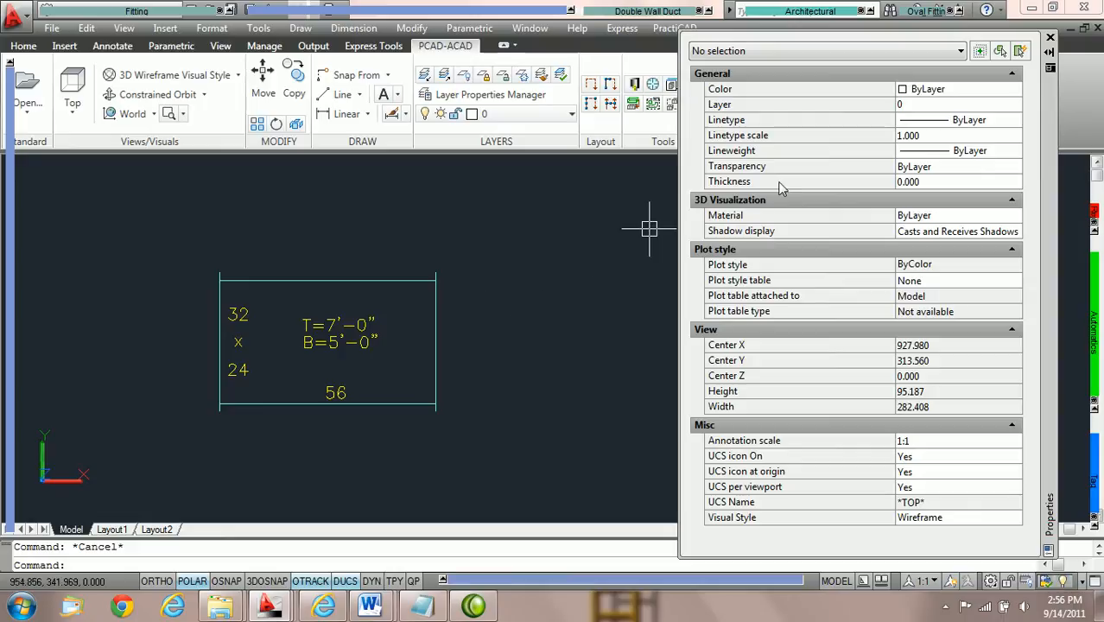
left_click(1051, 40)
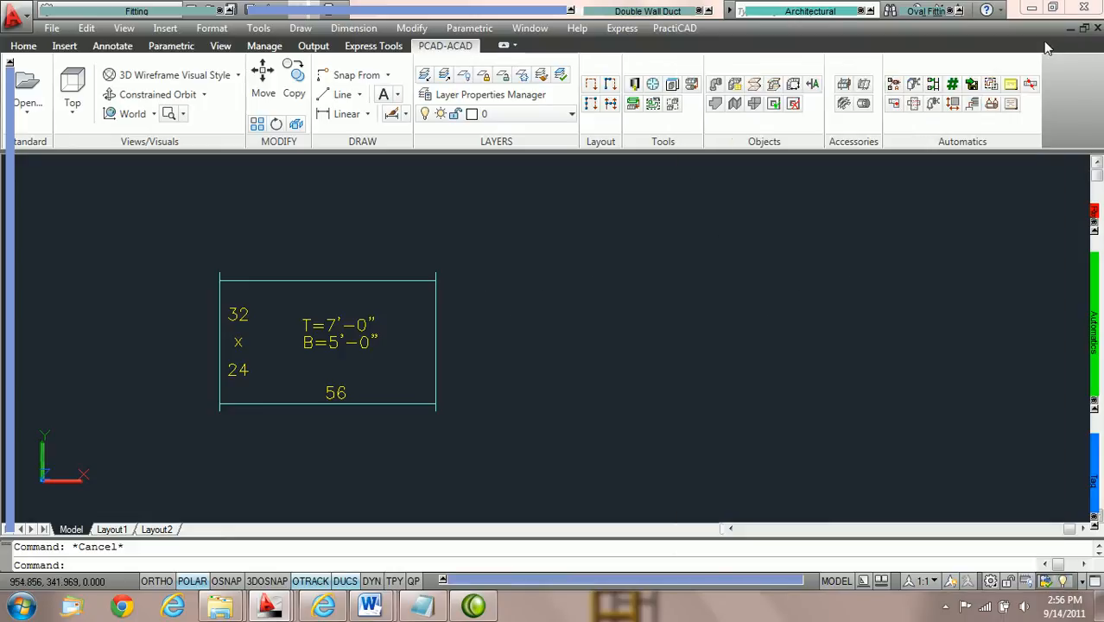
Open the duct fitting for editing and display its preview in an isometric view.
scroll(545, 349, "up", 2)
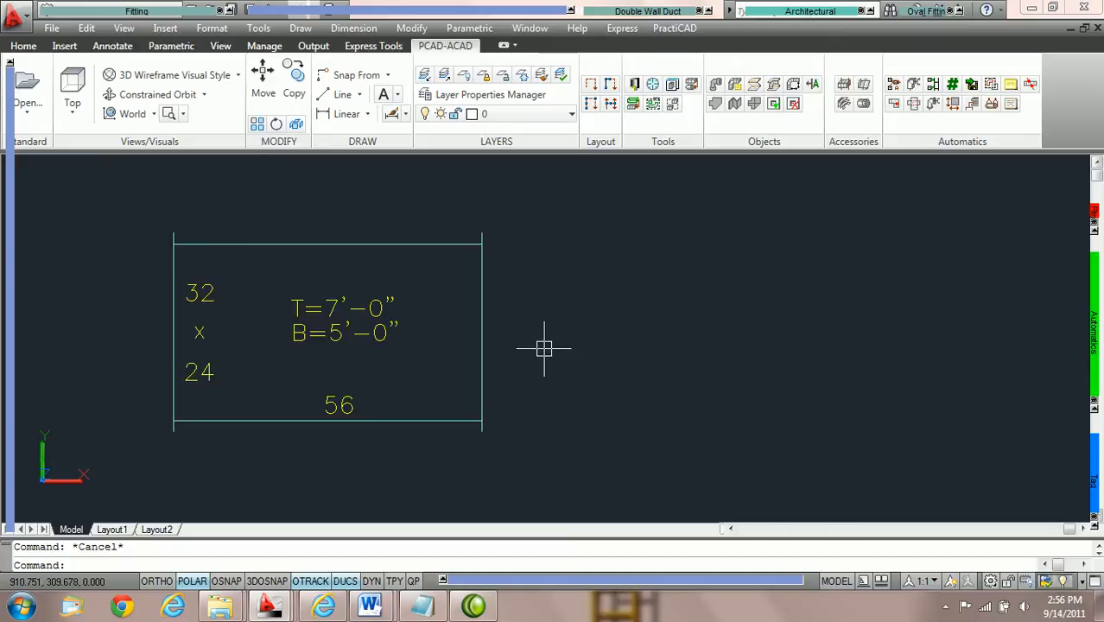
left_click(429, 243)
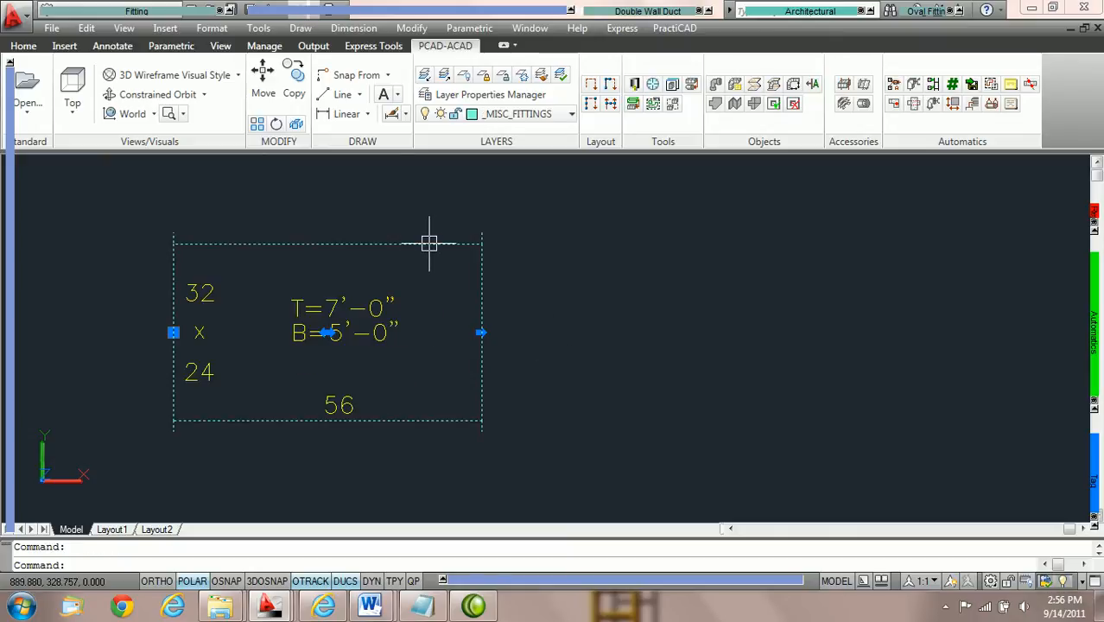
right_click(429, 243)
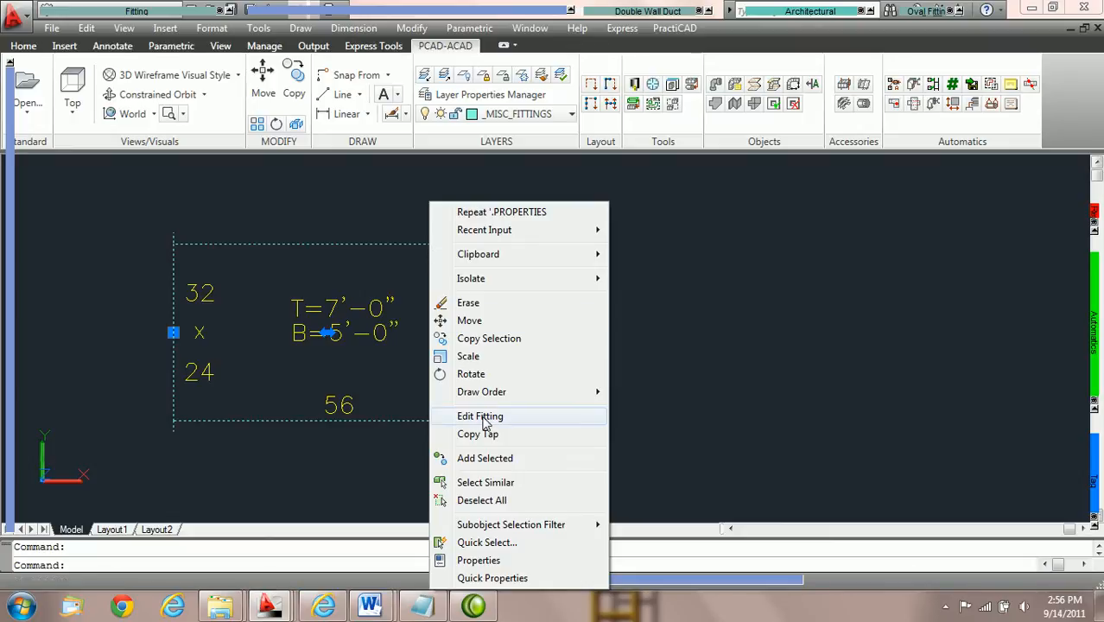
left_click(482, 418)
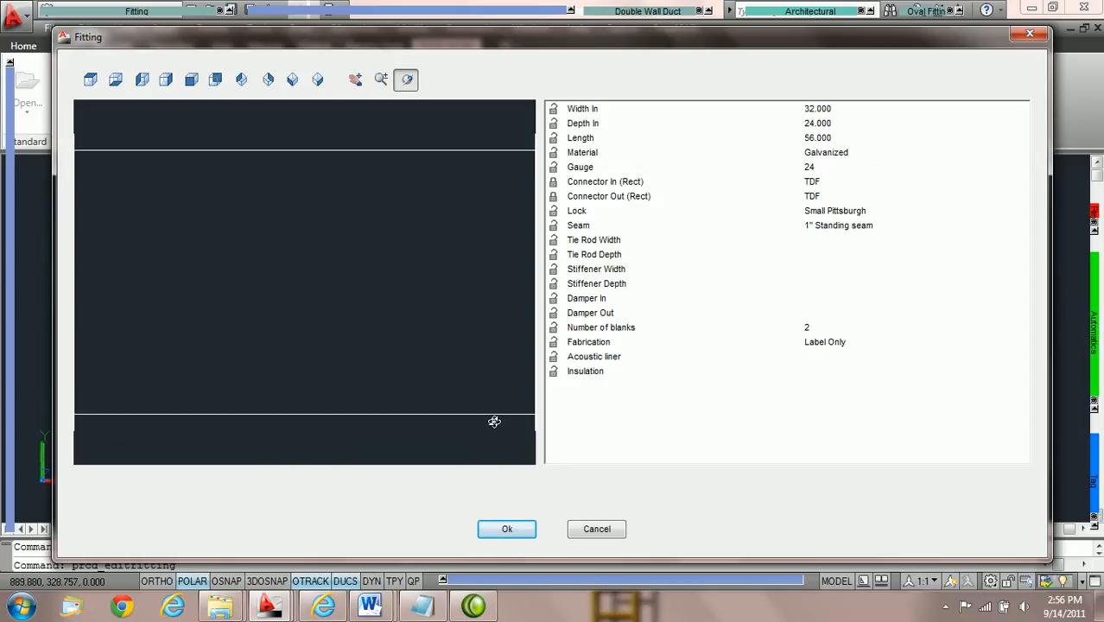
left_click(241, 79)
left_click(293, 79)
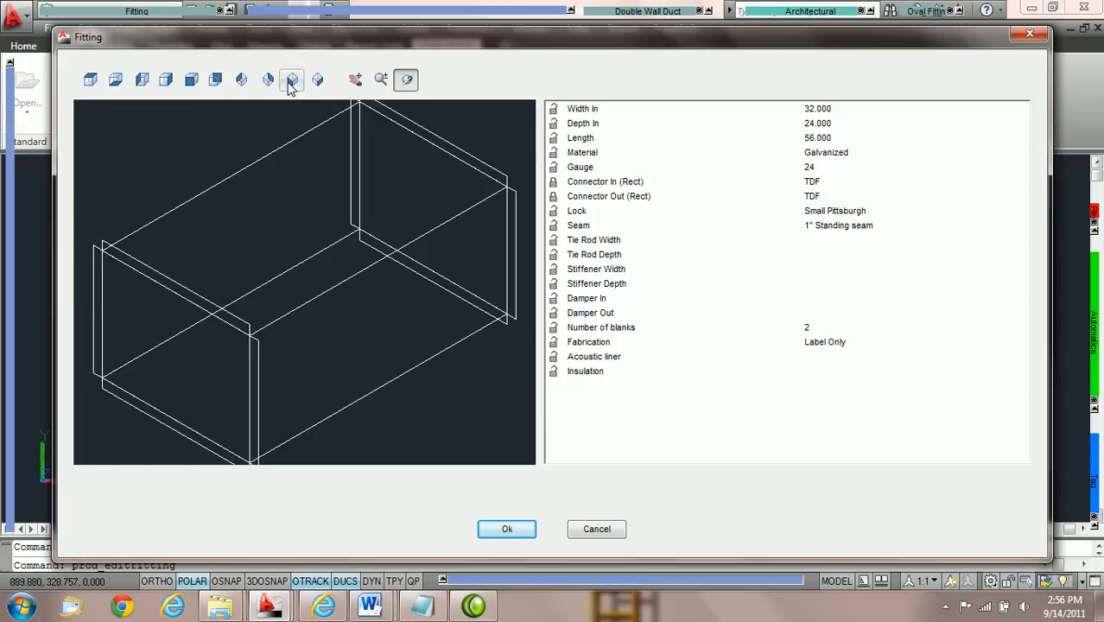
scroll(308, 270, "down", 1)
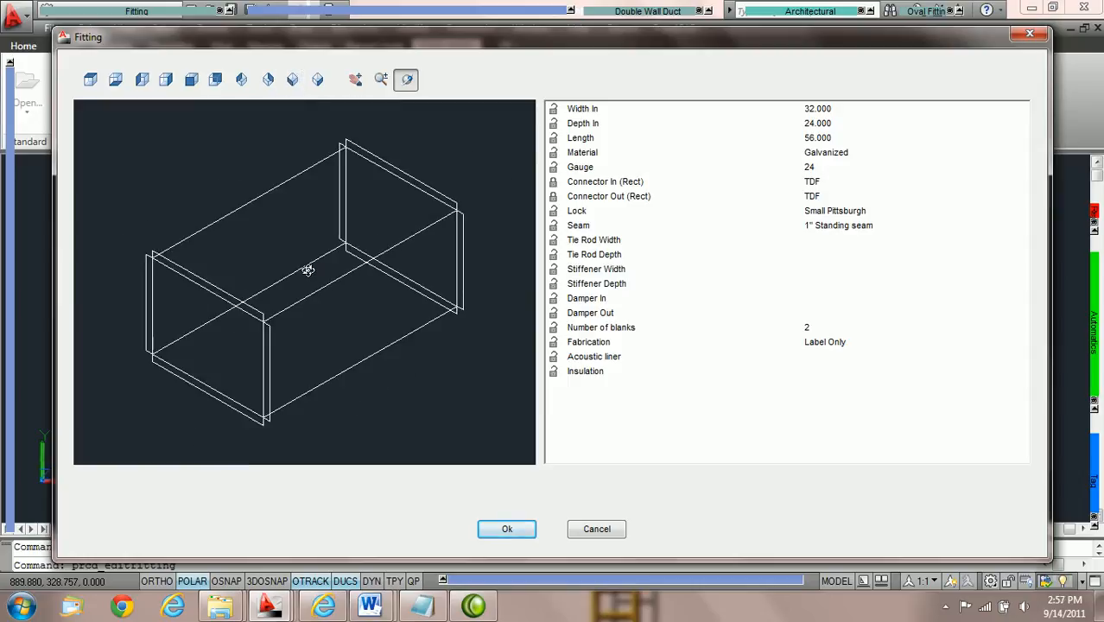
scroll(307, 270, "up", 1)
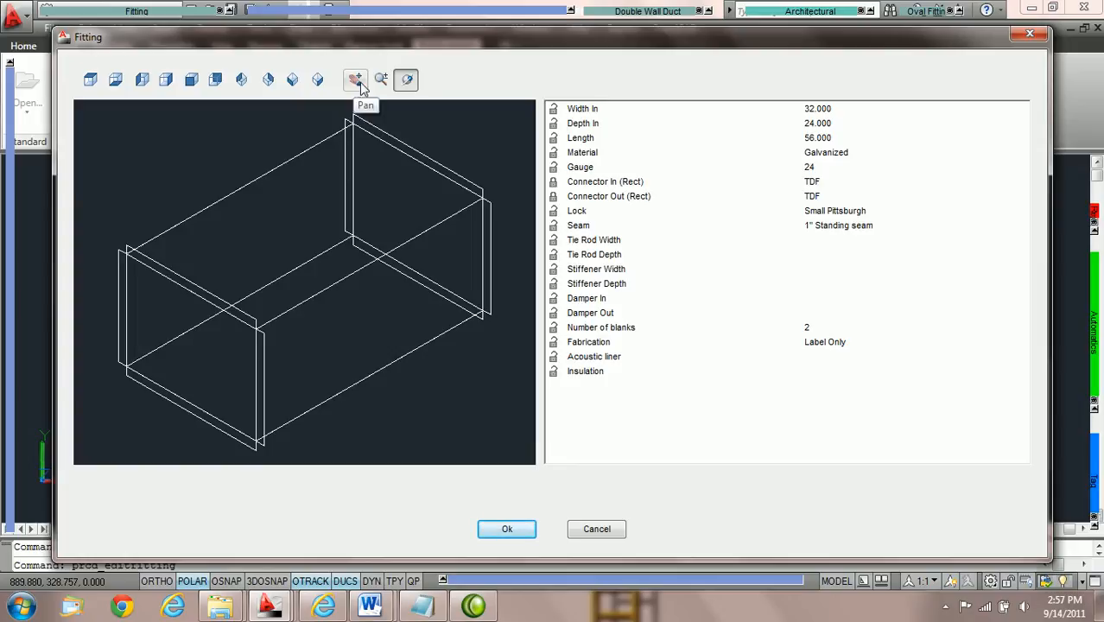
left_click(408, 80)
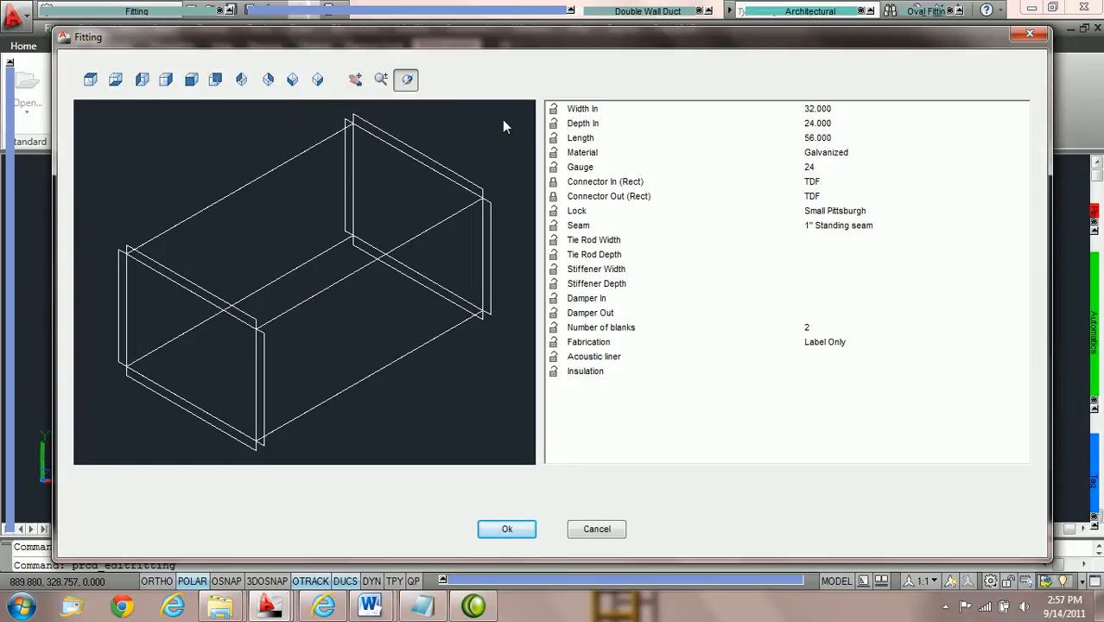
Try widths of 36, 42 and 48 for the duct in the fitting editor.
left_click(849, 108)
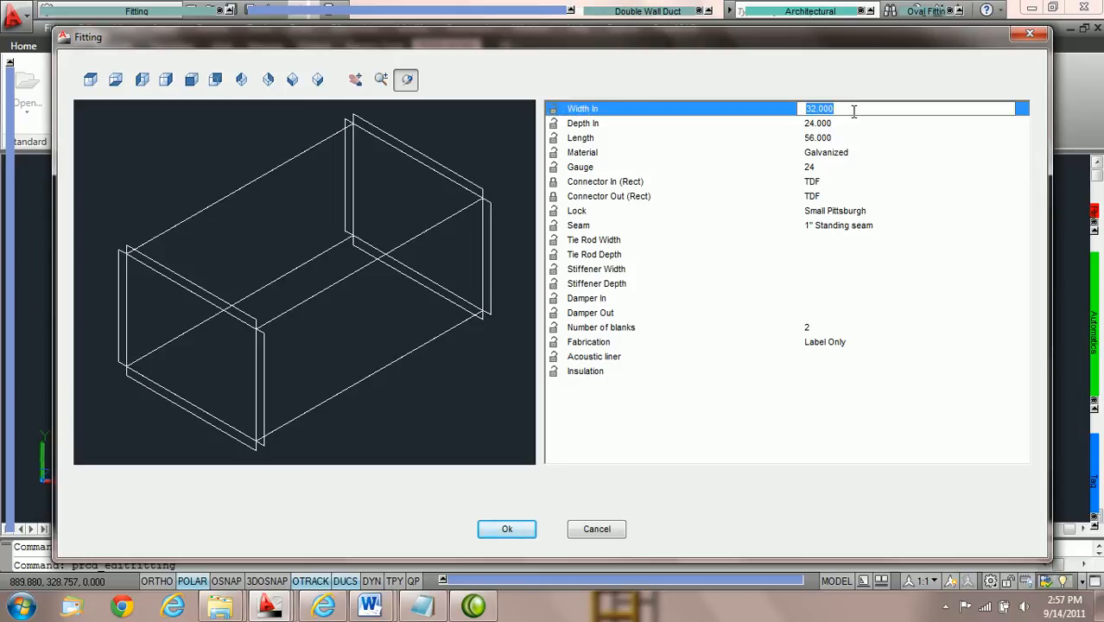
type("36")
key("Return")
type("50")
key("Return")
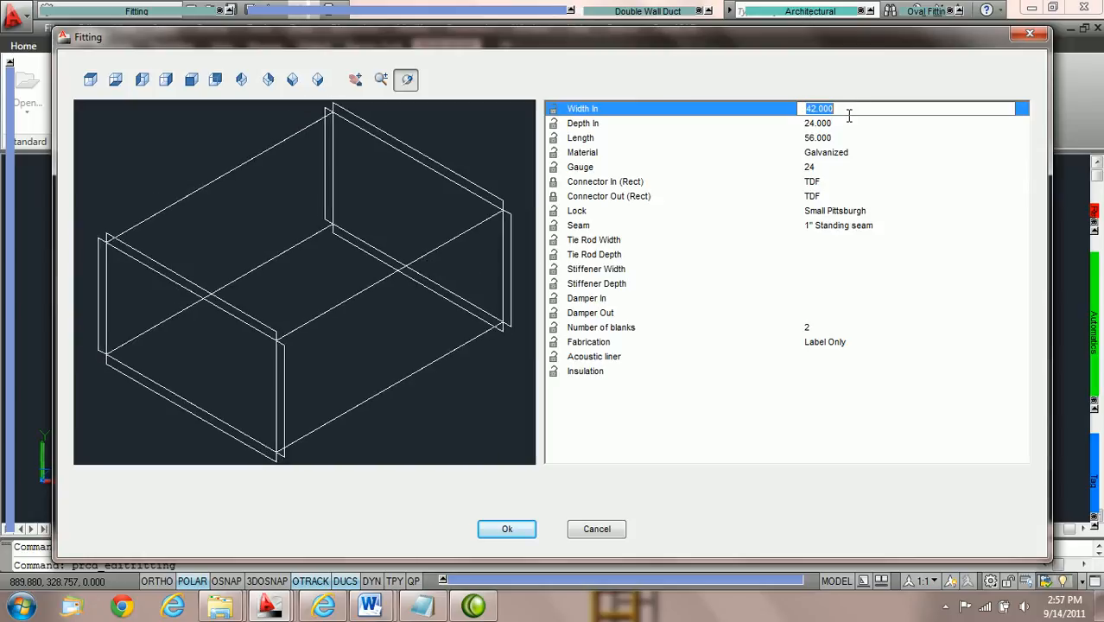
type("48")
key("Return")
Set the duct fitting's width to 40, accept the edit and show the fitting's properties.
type("40")
key("Tab")
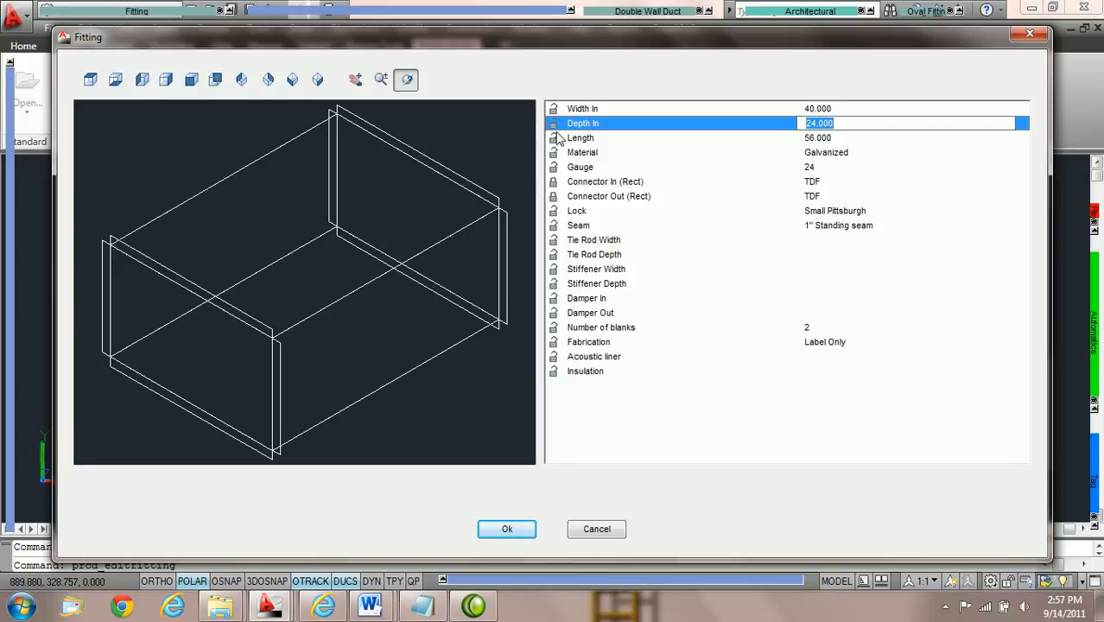
left_click(553, 191)
left_click(553, 194)
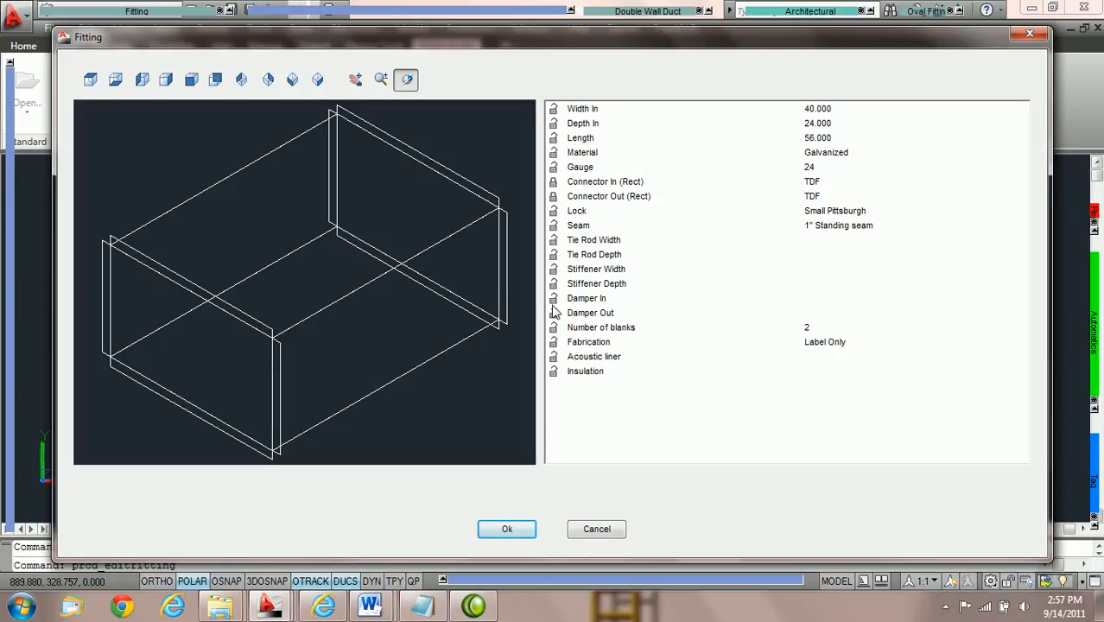
left_click(509, 530)
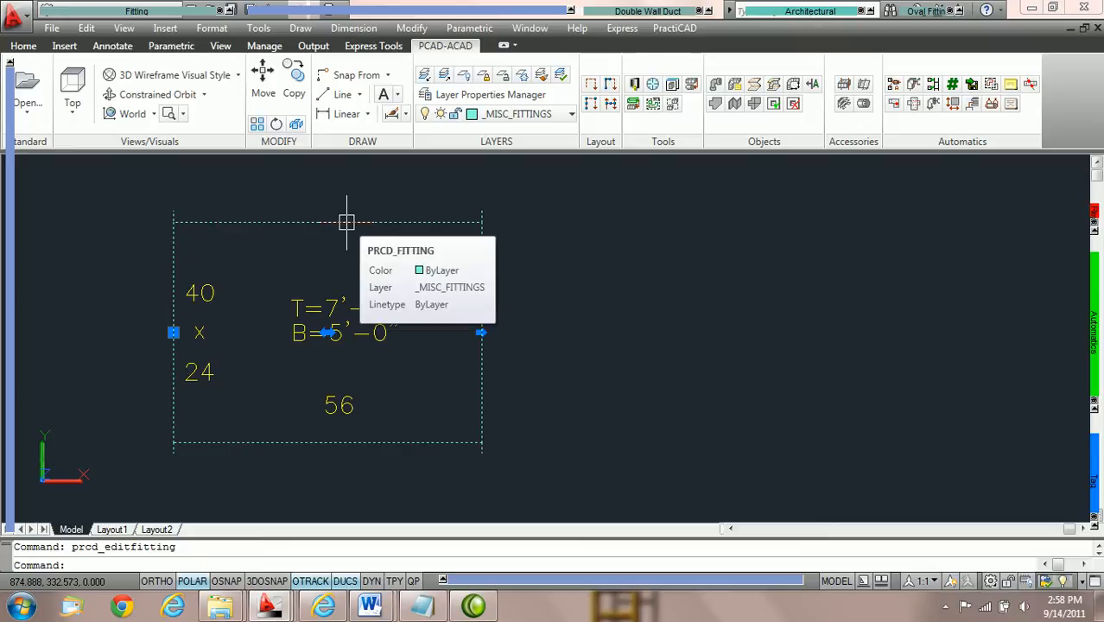
key("ctrl+1")
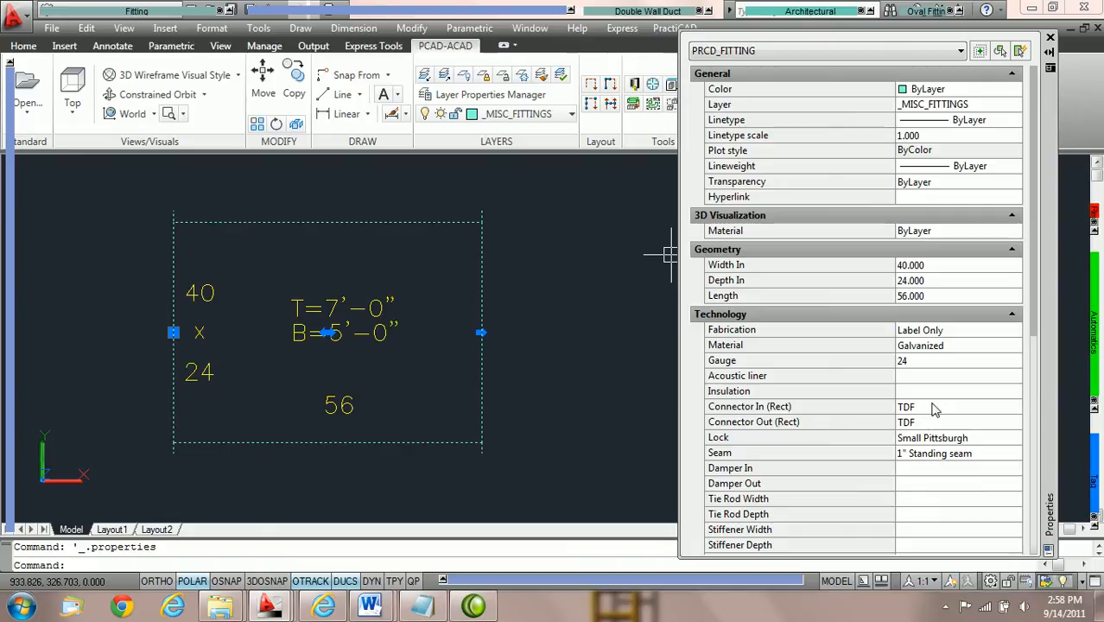
Examine the duct fitting's available inlet connector types and its parameters in the fitting editor.
left_click(1018, 411)
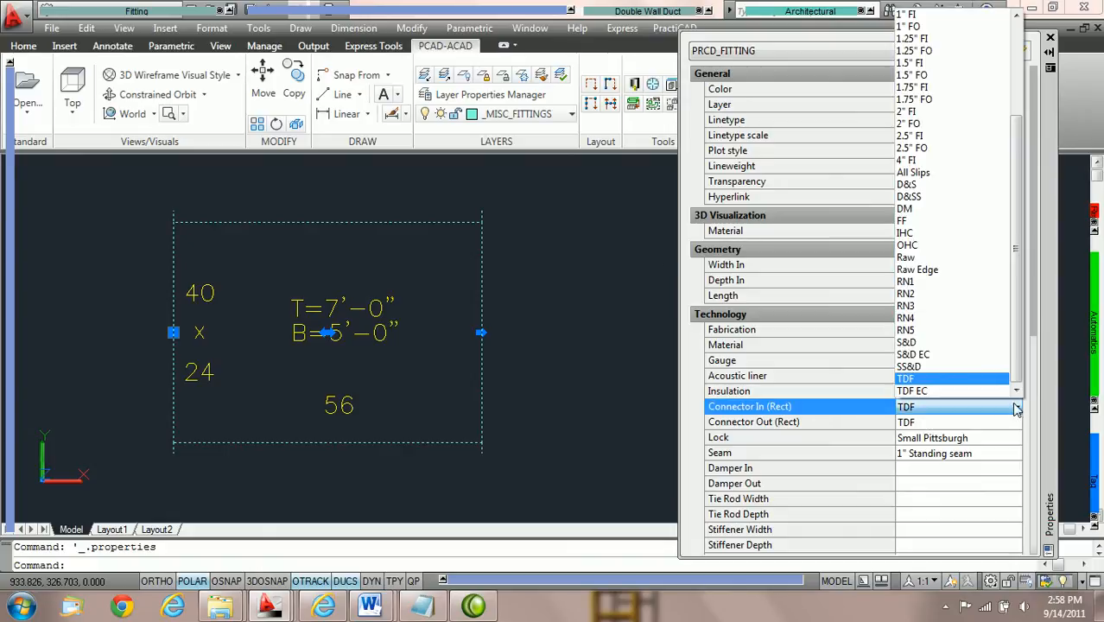
left_click(980, 345)
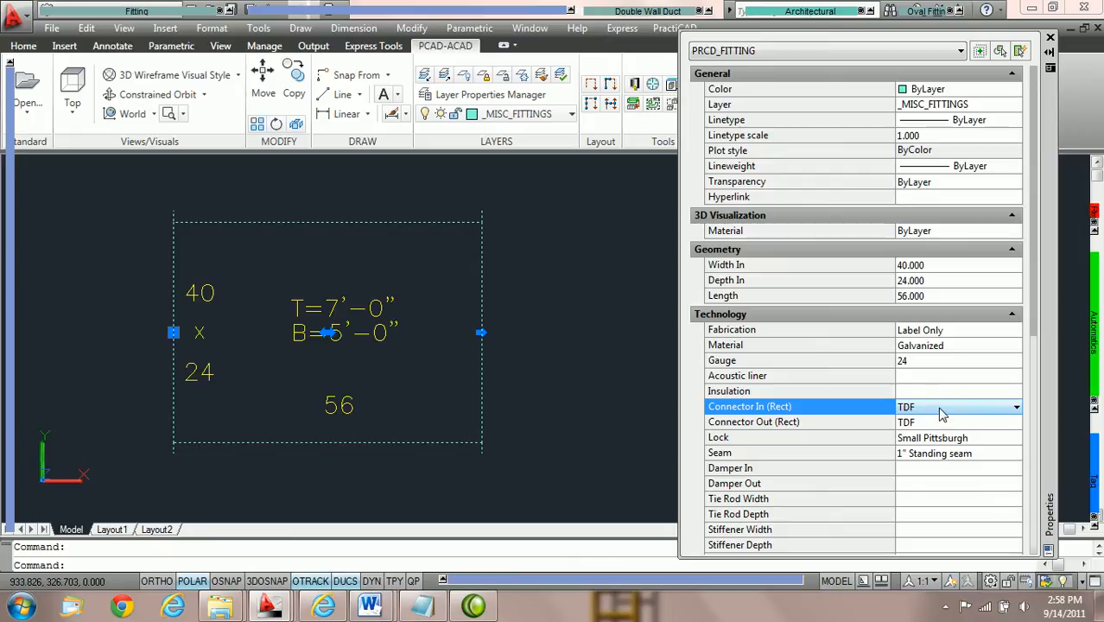
right_click(430, 227)
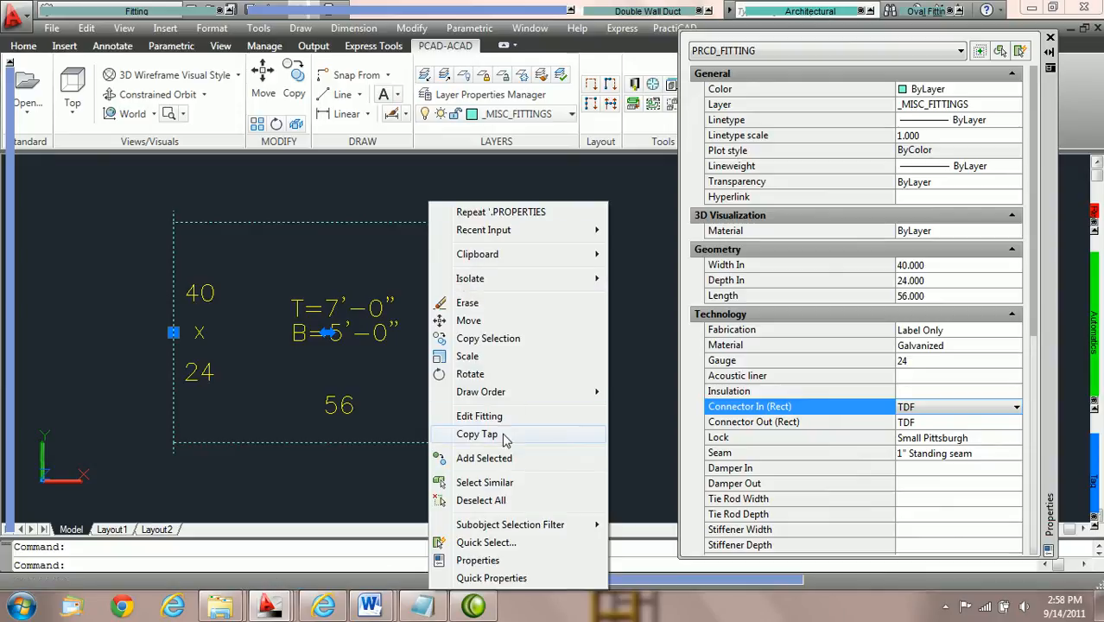
left_click(480, 416)
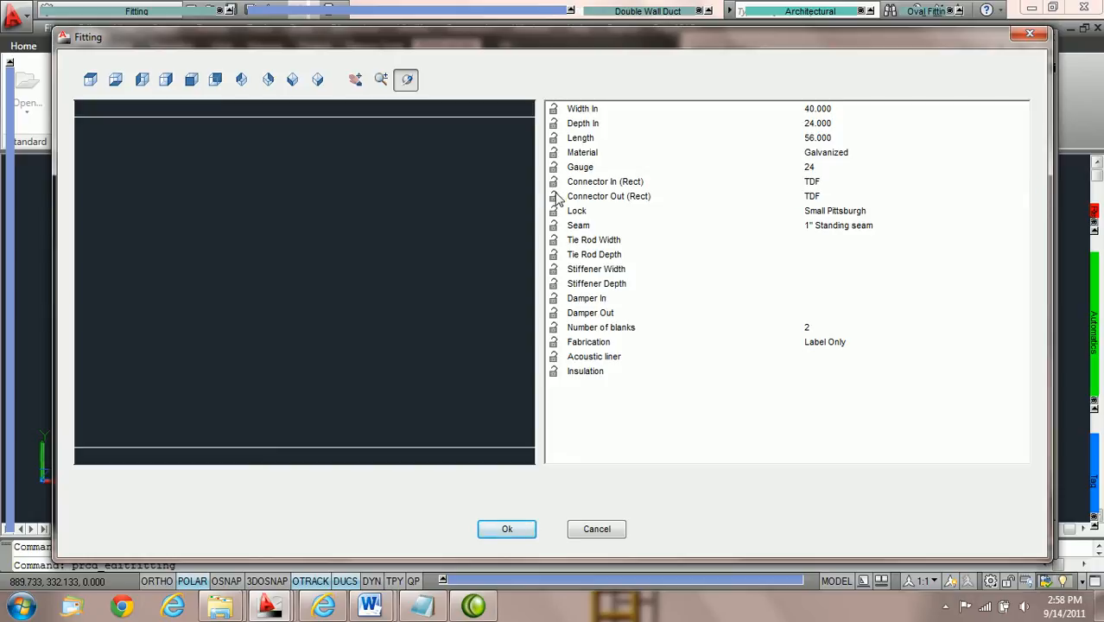
left_click(510, 529)
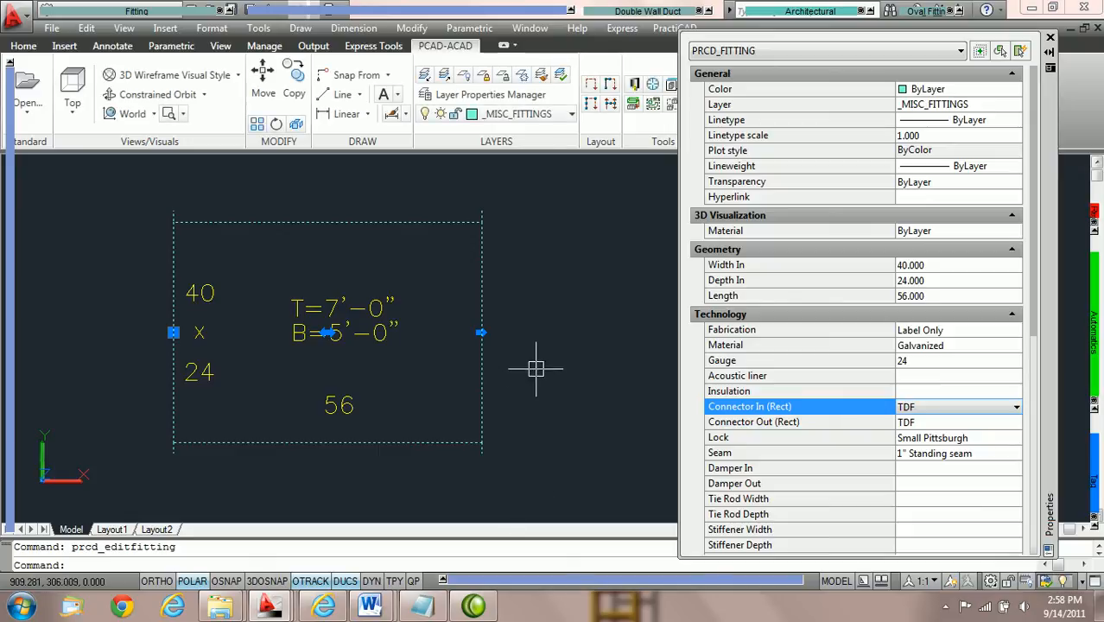
left_click(1015, 407)
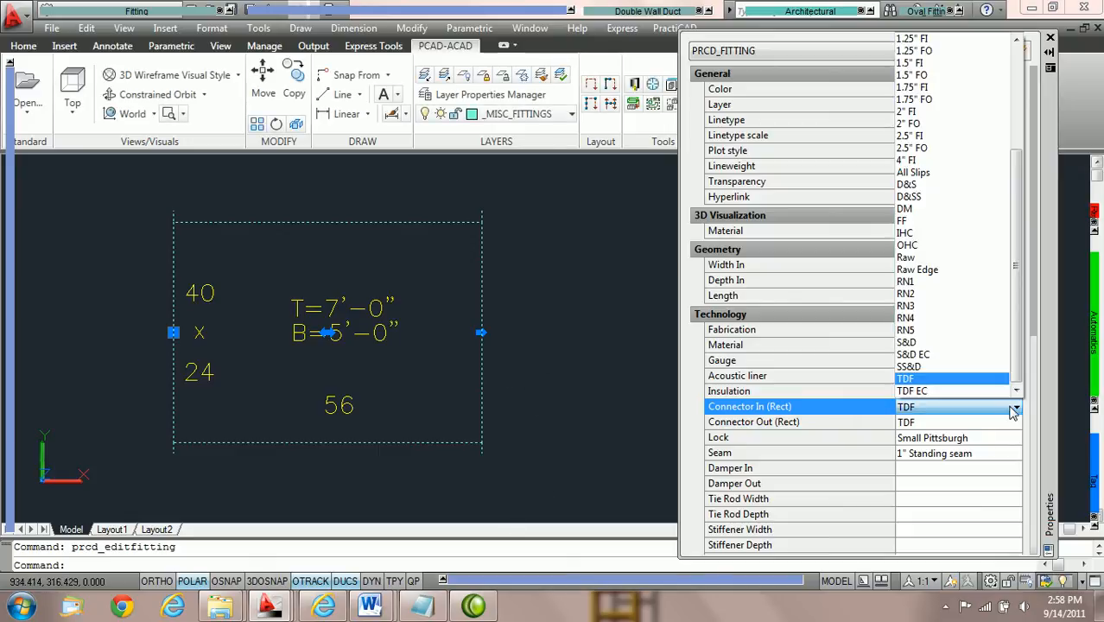
left_click(979, 344)
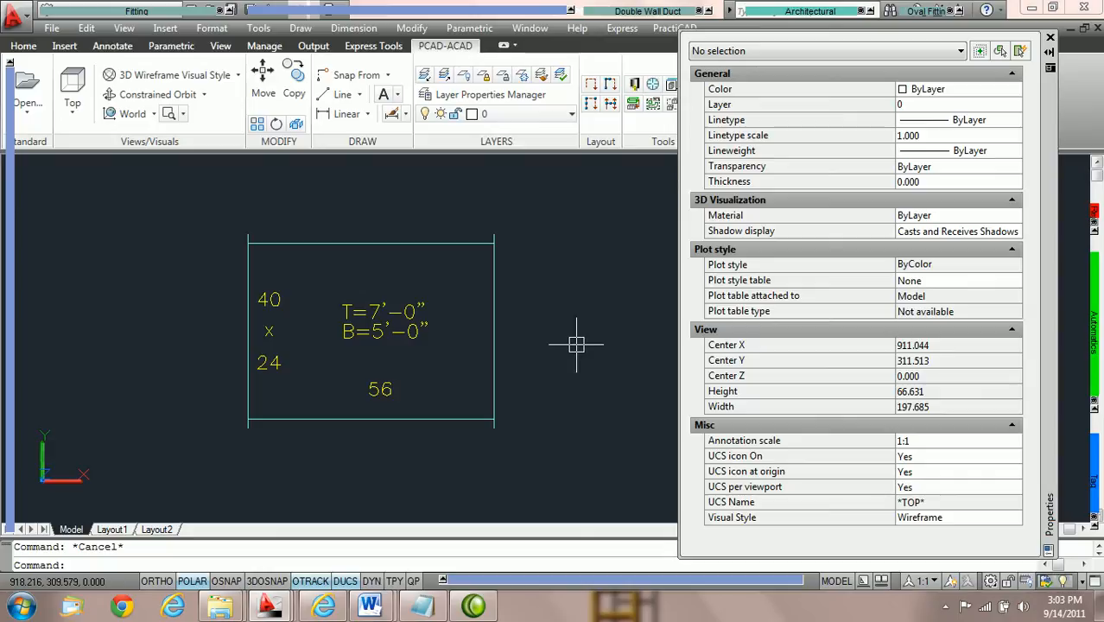
Select the rectangular duct and set its fabrication option to Cut & Label.
left_click(367, 242)
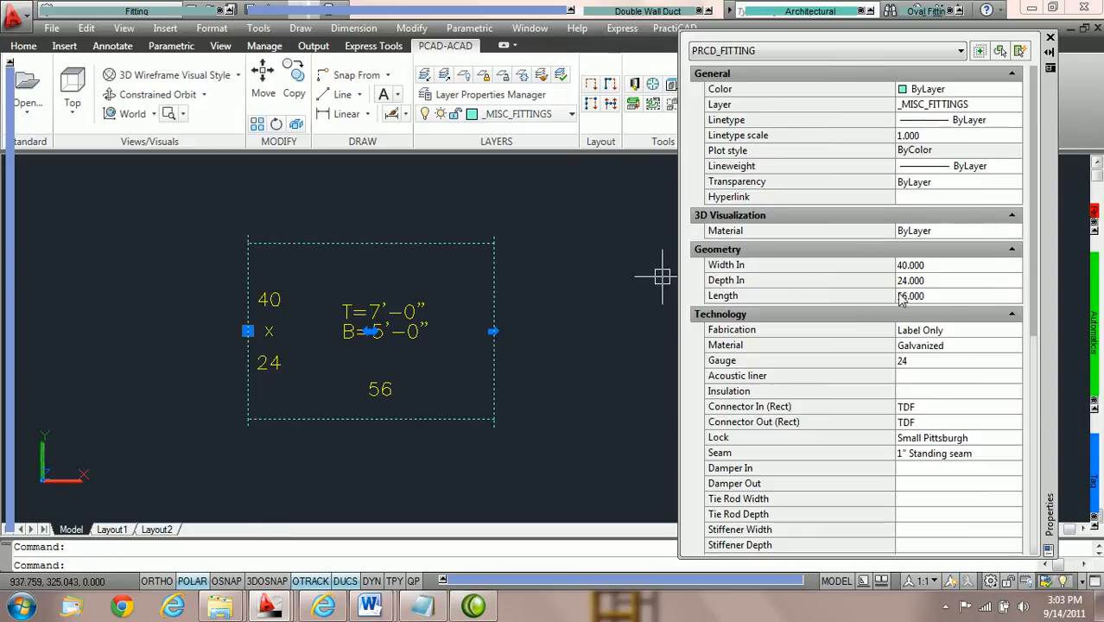
scroll(959, 255, "down", 2)
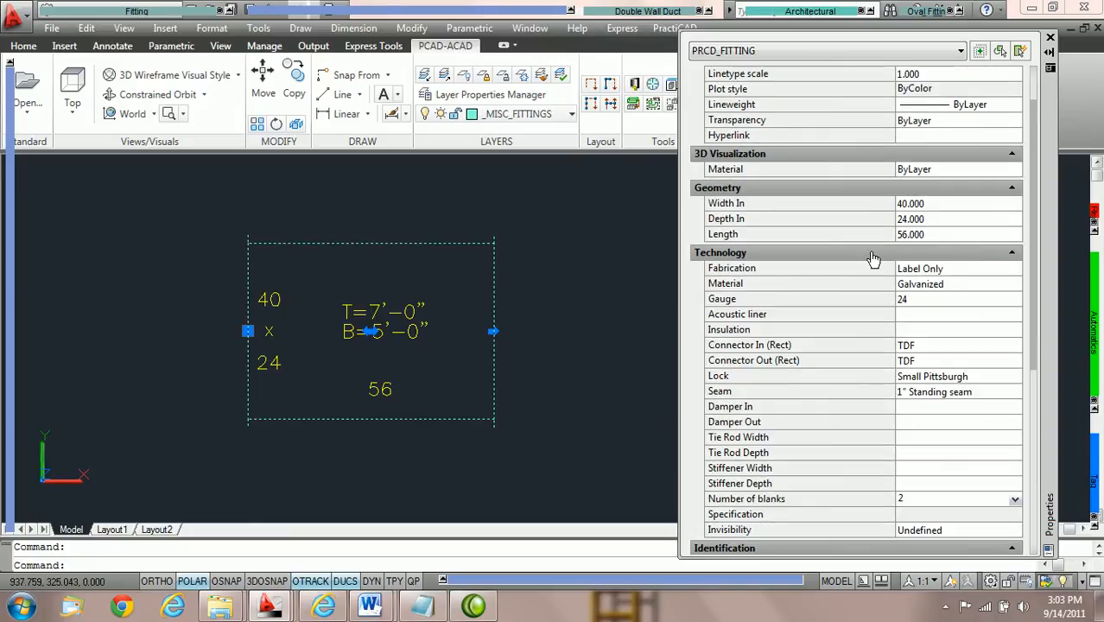
left_click(1016, 275)
left_click(1017, 271)
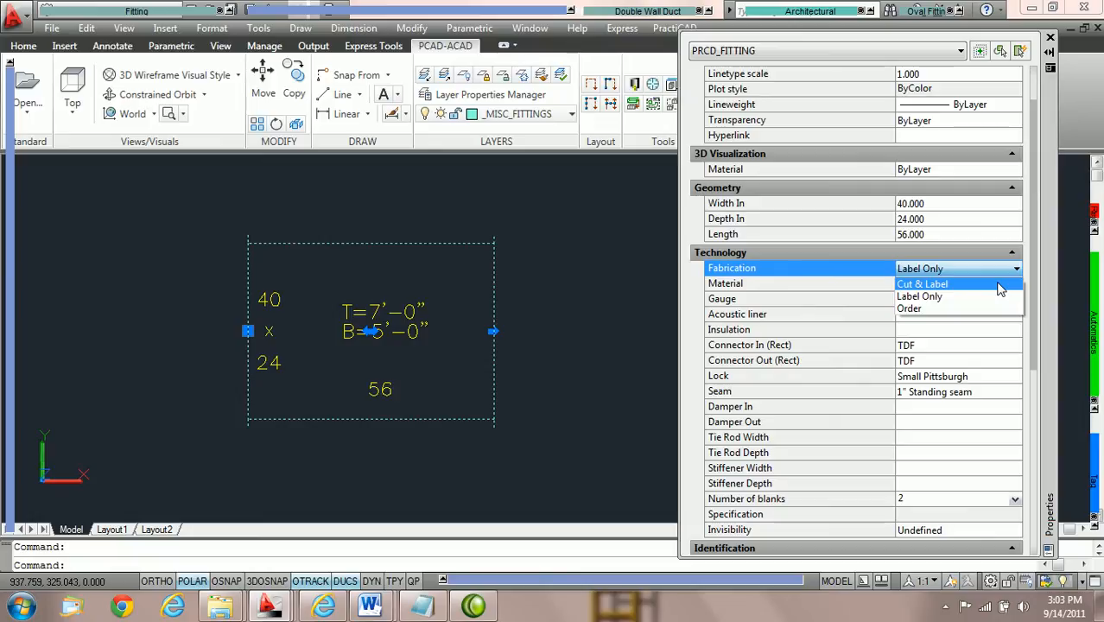
left_click(1000, 286)
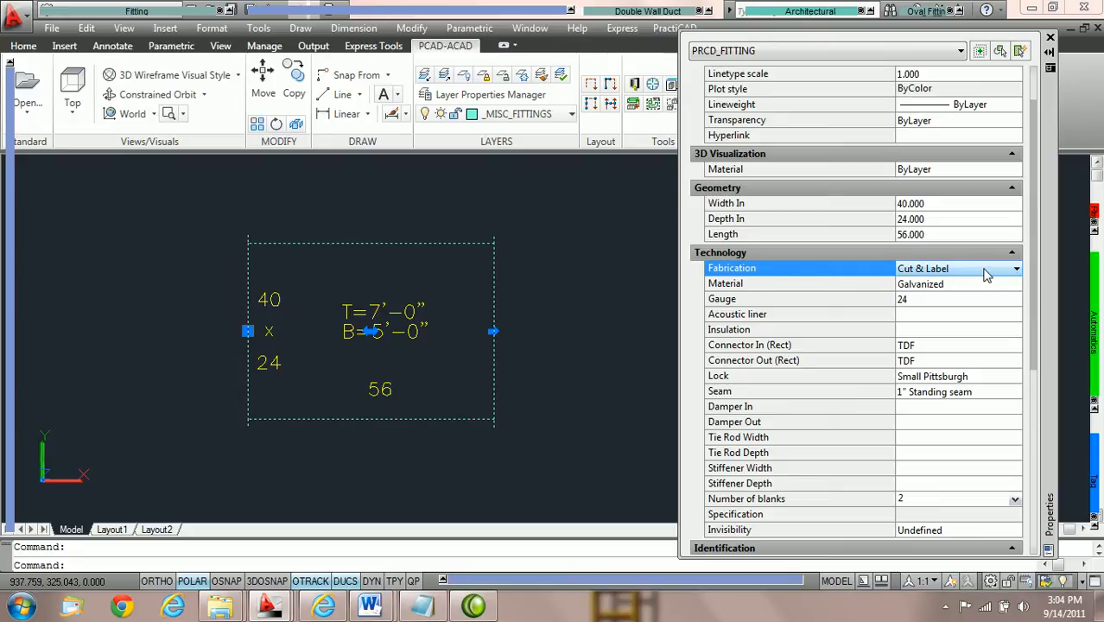
left_click(987, 272)
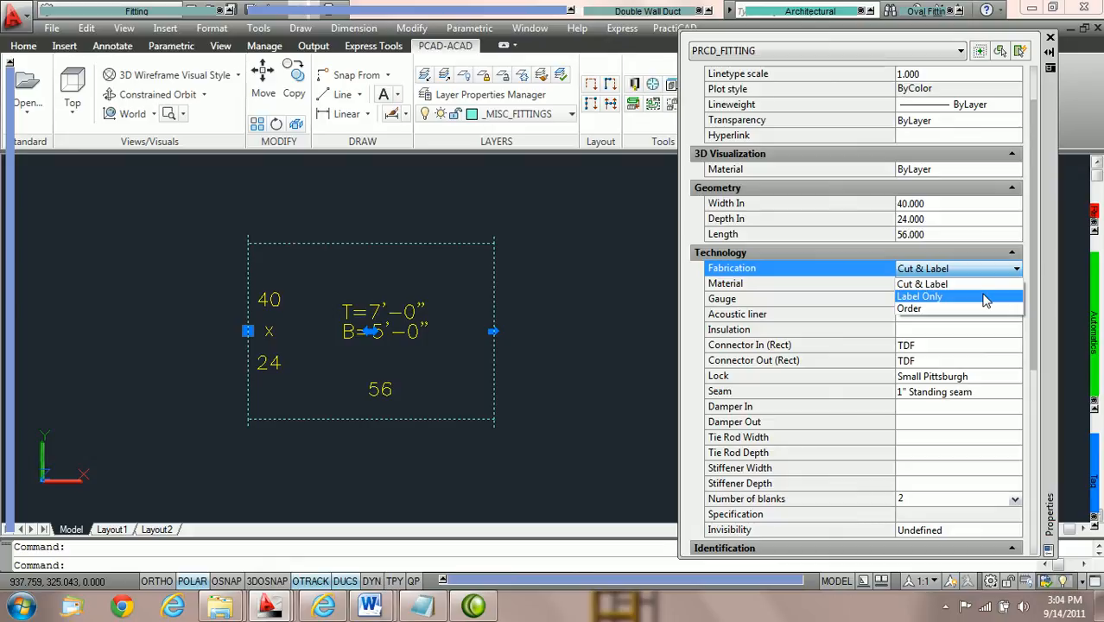
left_click(989, 286)
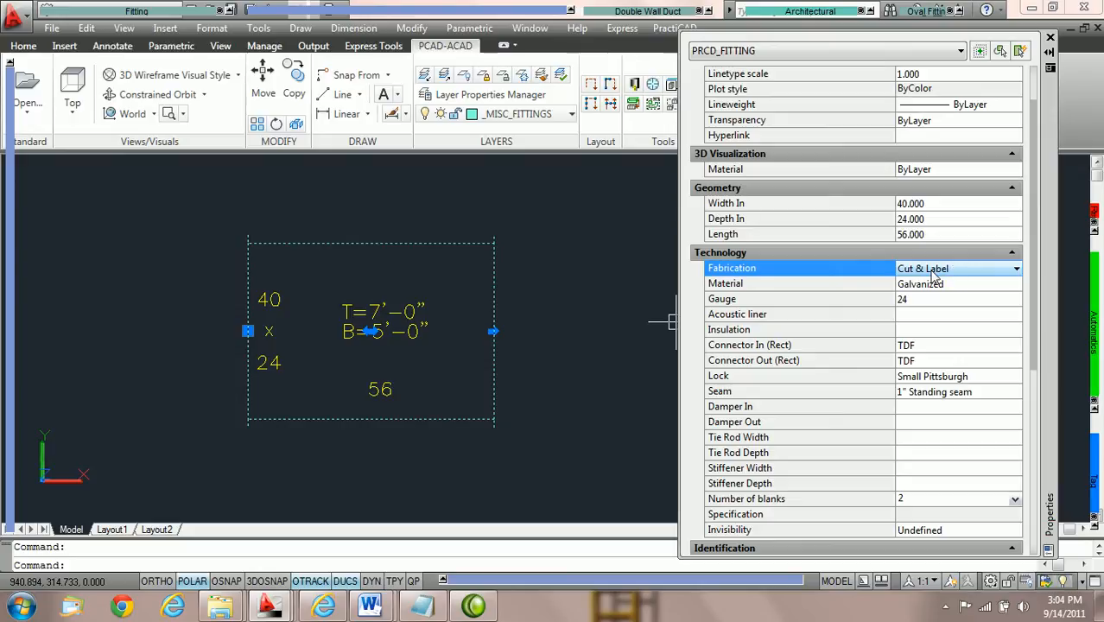
Set the duct's inlet connector to S&D and its length to 45.
left_click(996, 348)
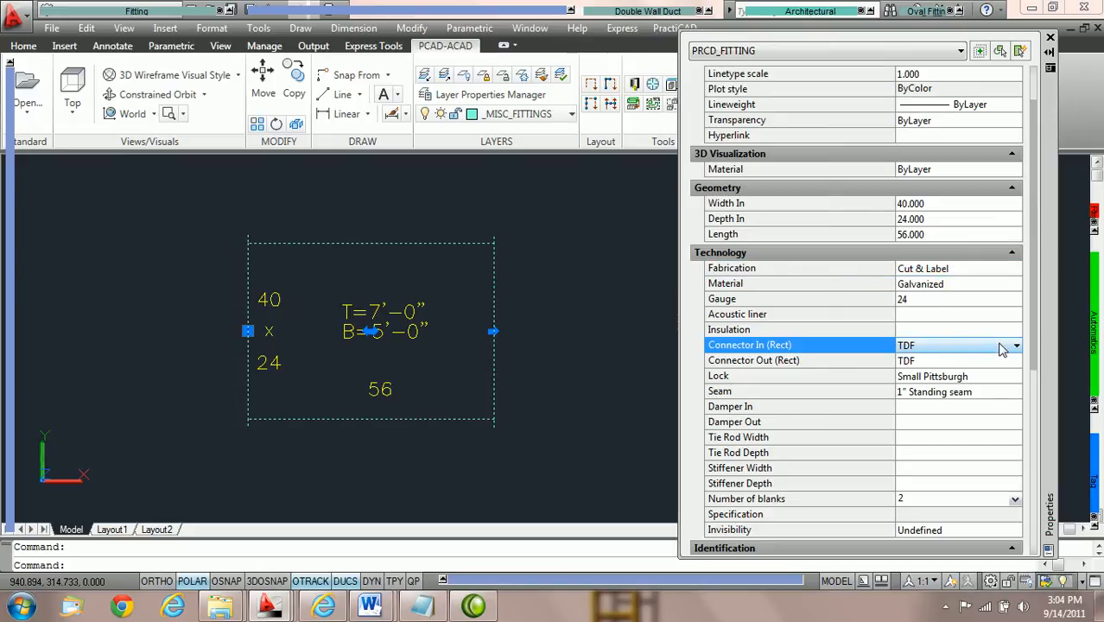
left_click(995, 346)
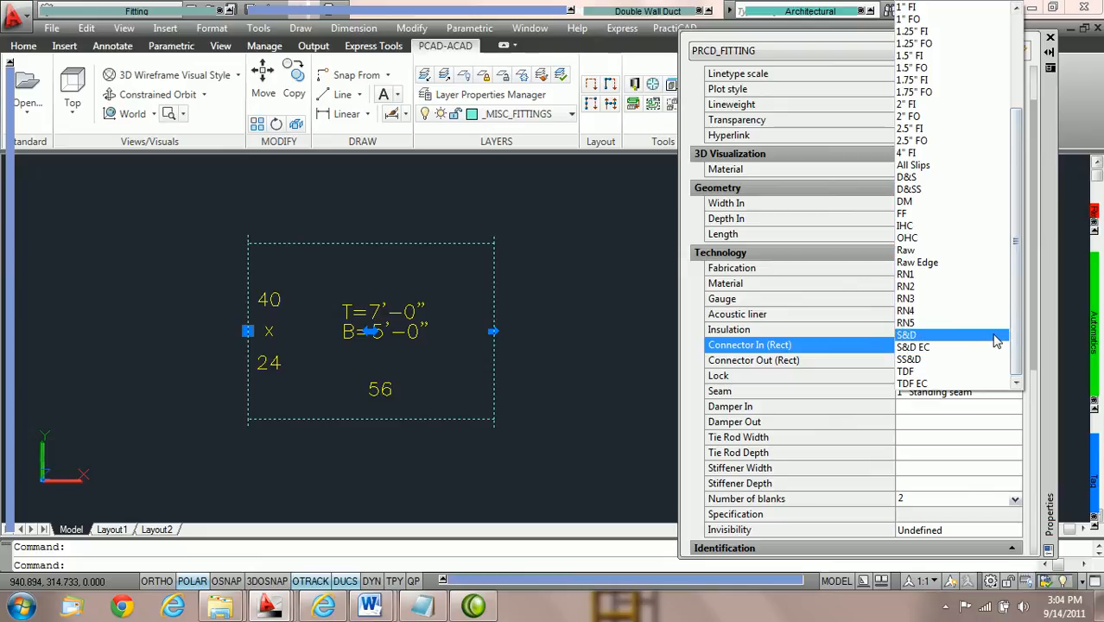
left_click(996, 338)
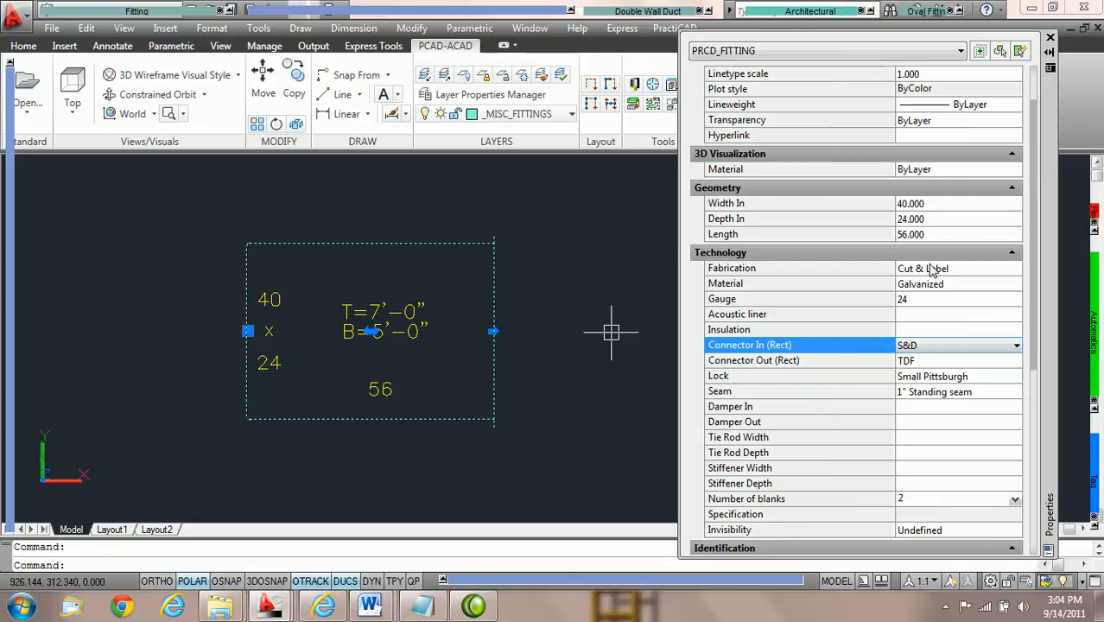
left_click(946, 234)
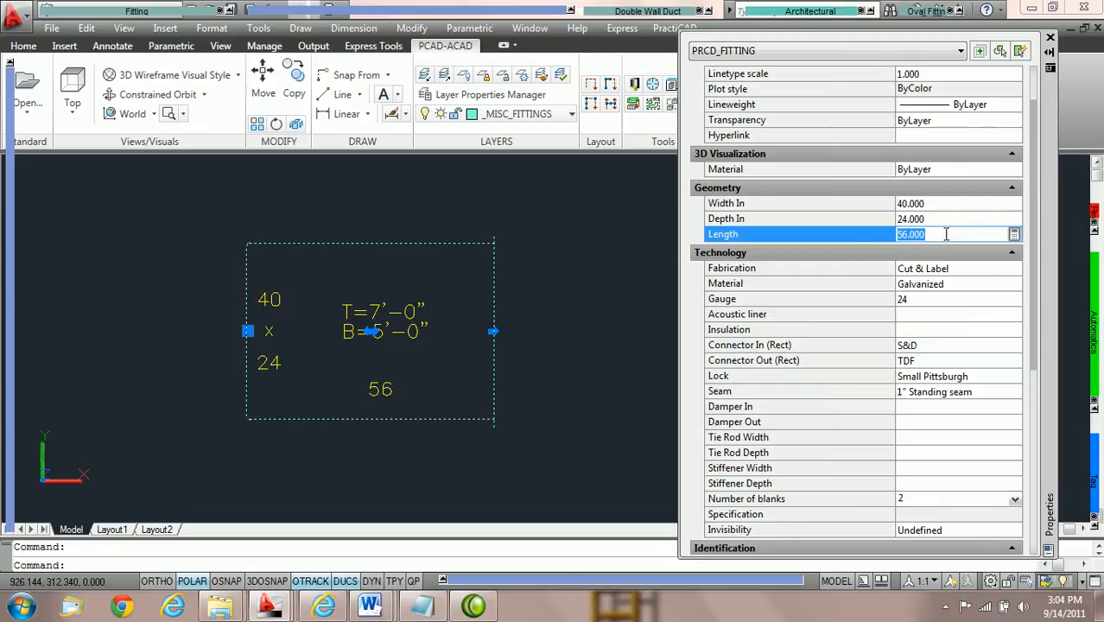
type("45")
key("Return")
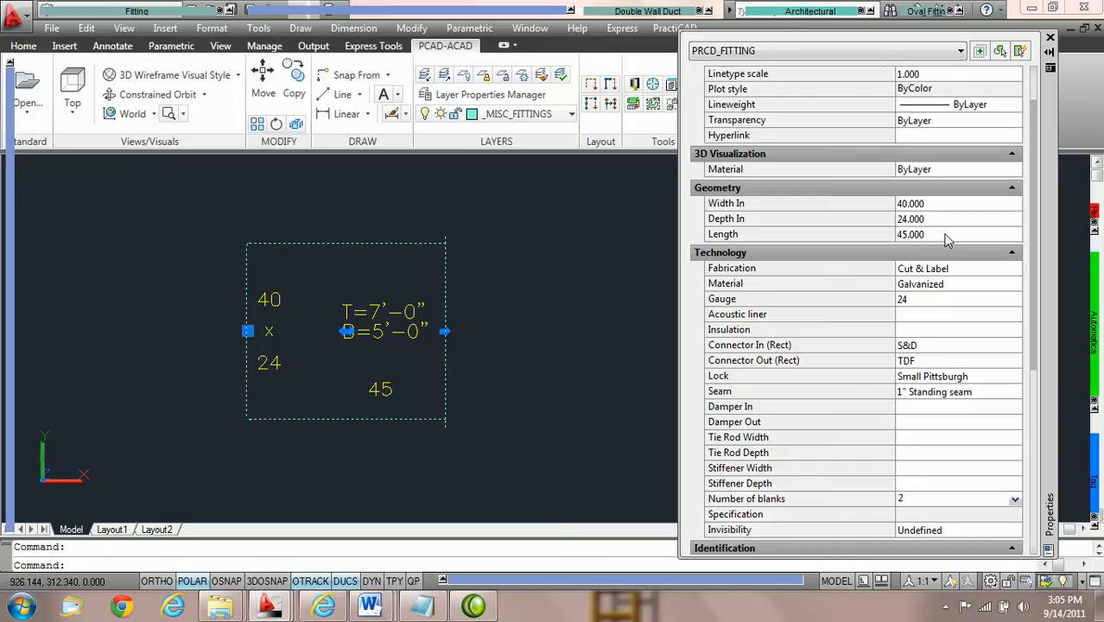
Set the duct's fabrication option to Label Only and its inlet connector back to TDF.
left_click(966, 273)
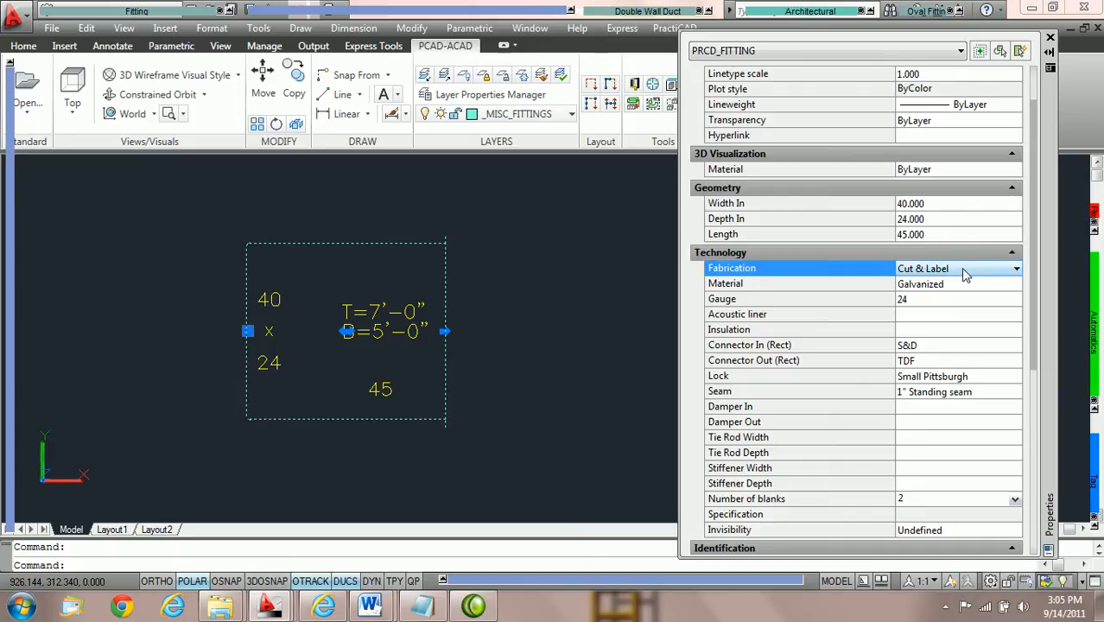
left_click(1016, 269)
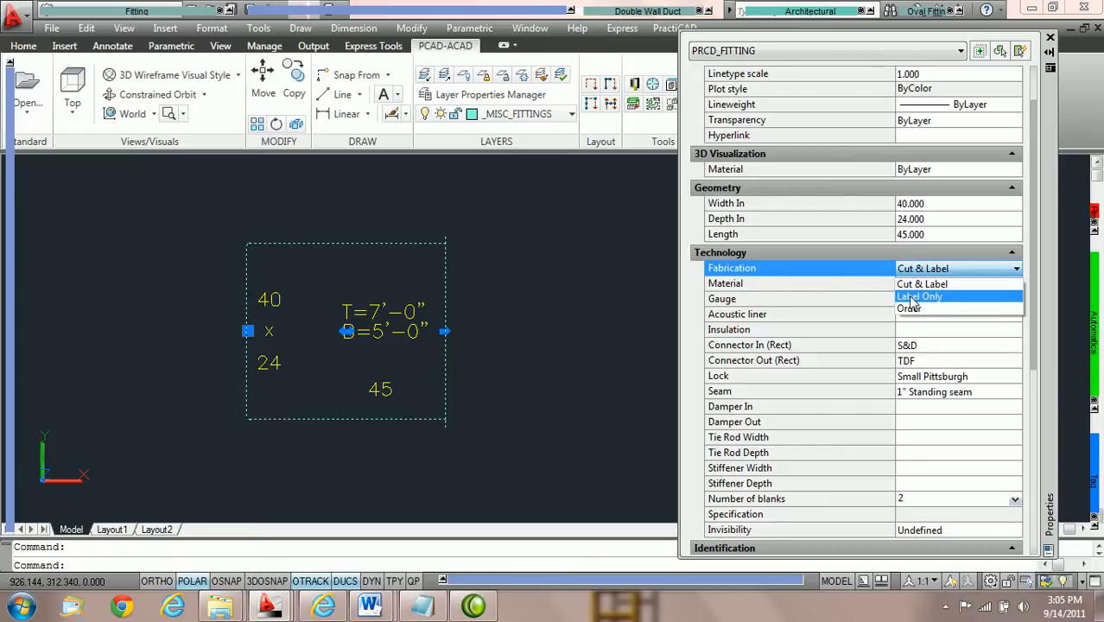
left_click(935, 299)
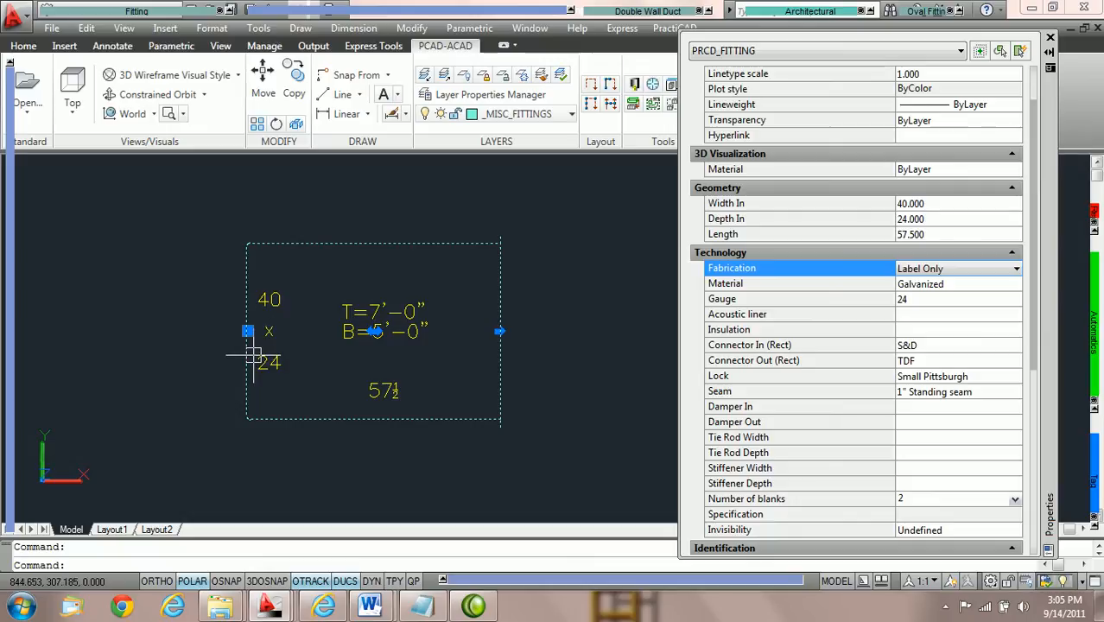
left_click(943, 350)
left_click(947, 352)
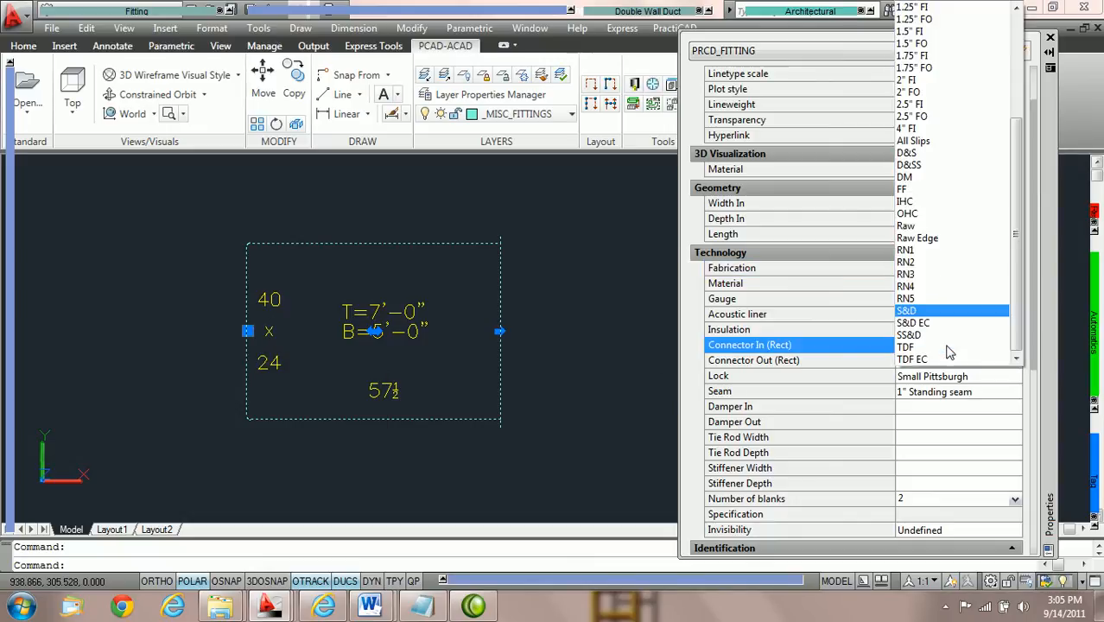
left_click(926, 349)
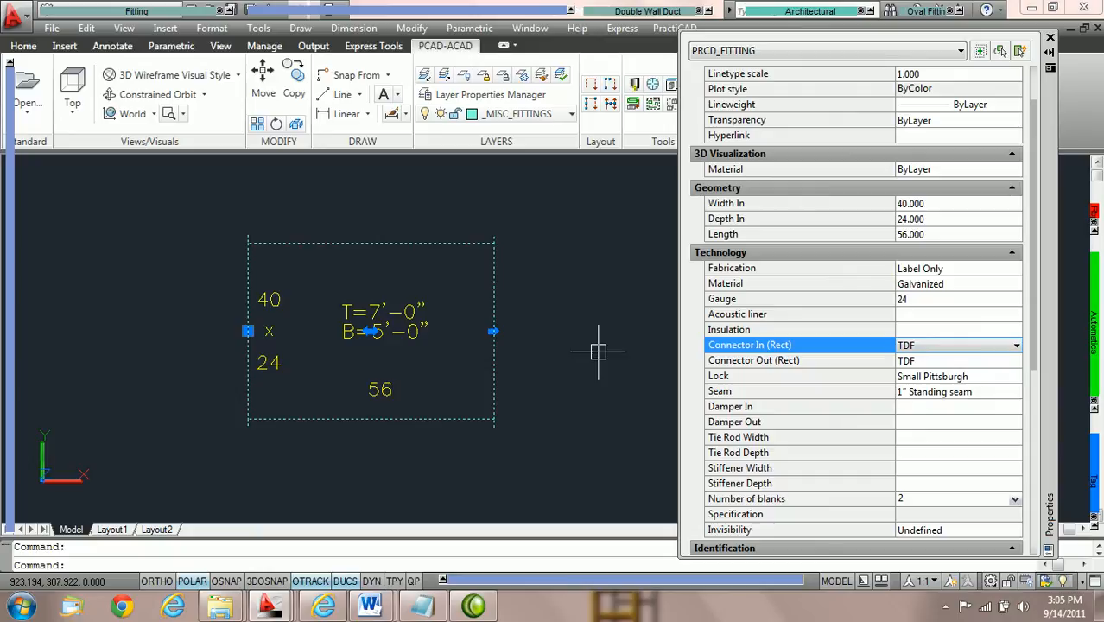
Deselect the duct and review the ductwork settings in the PractiCAD library, closing it without changes.
key("Escape")
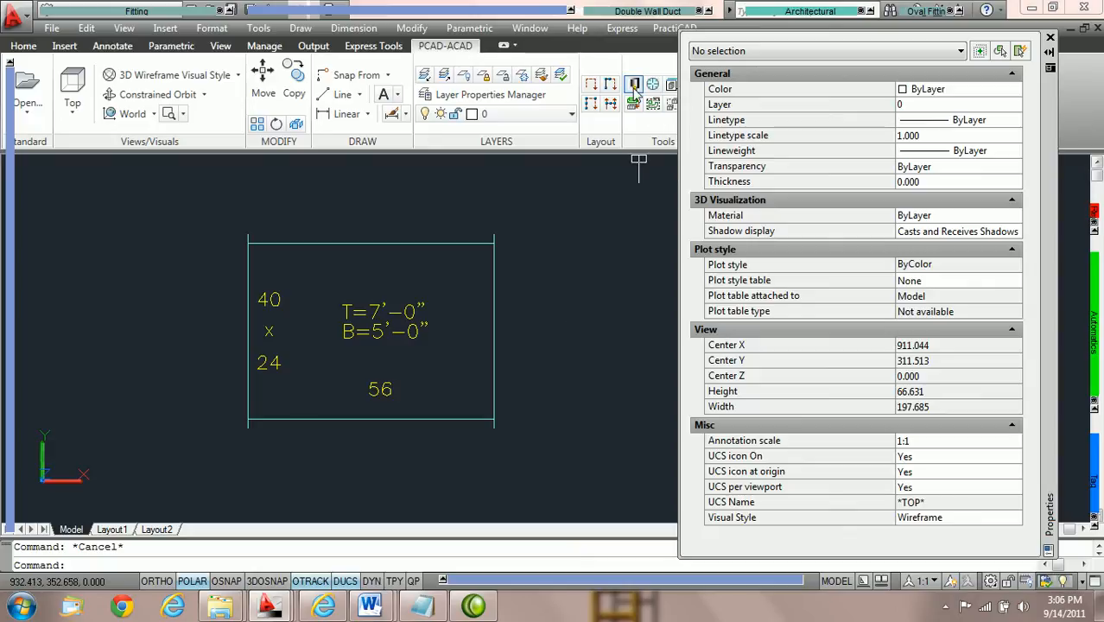
left_click(635, 84)
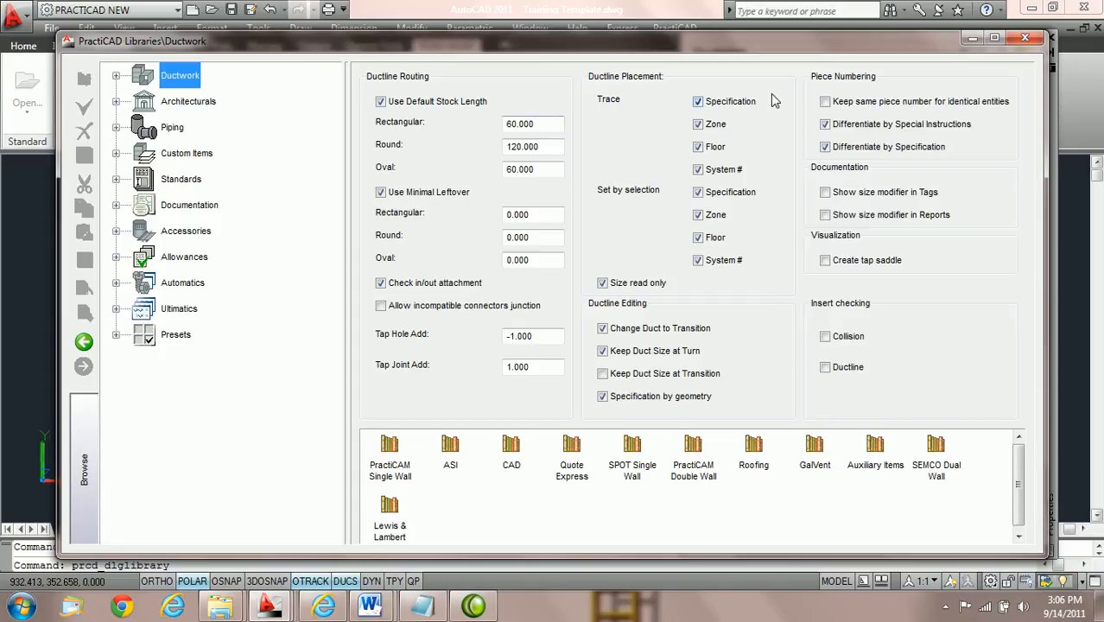
left_click(1024, 41)
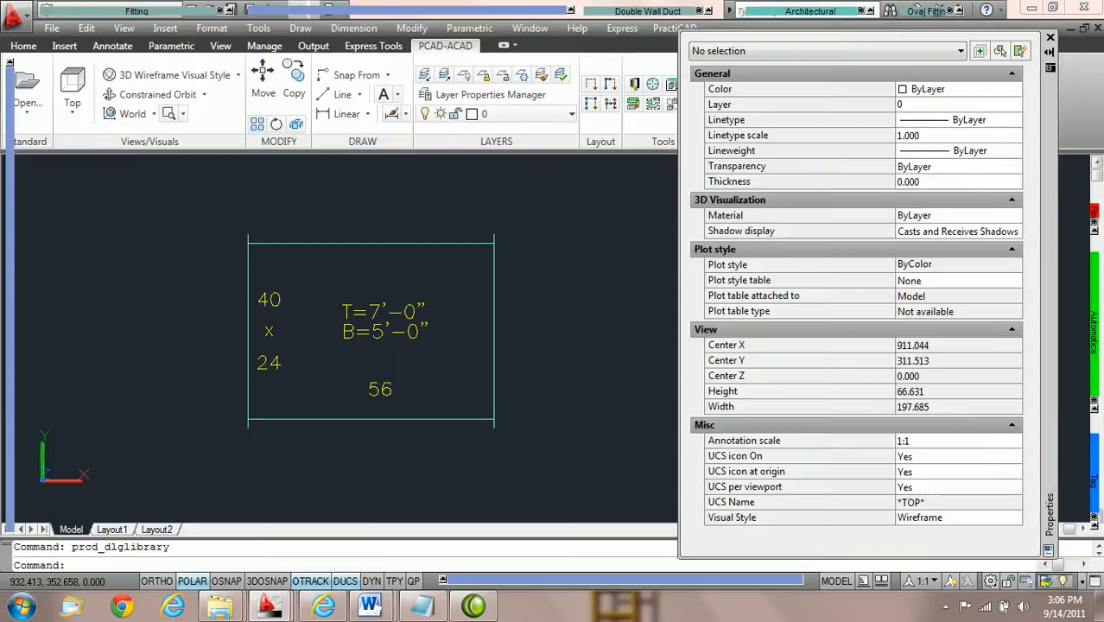
Select the rectangular duct and set both its inlet and outlet connectors to S&D.
left_click(429, 240)
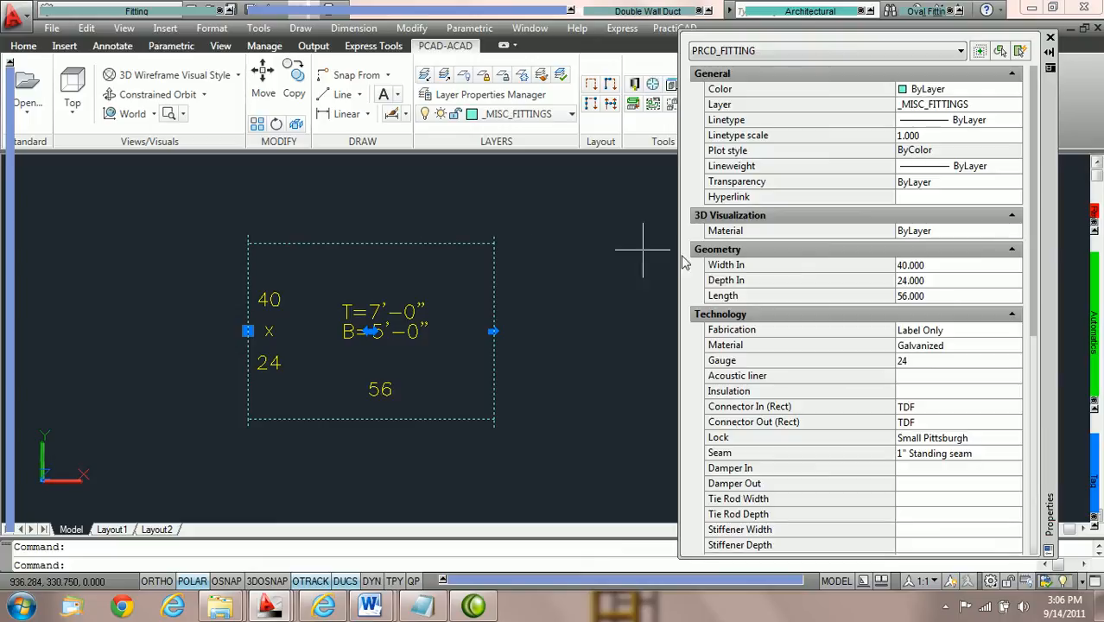
scroll(975, 320, "down", 3)
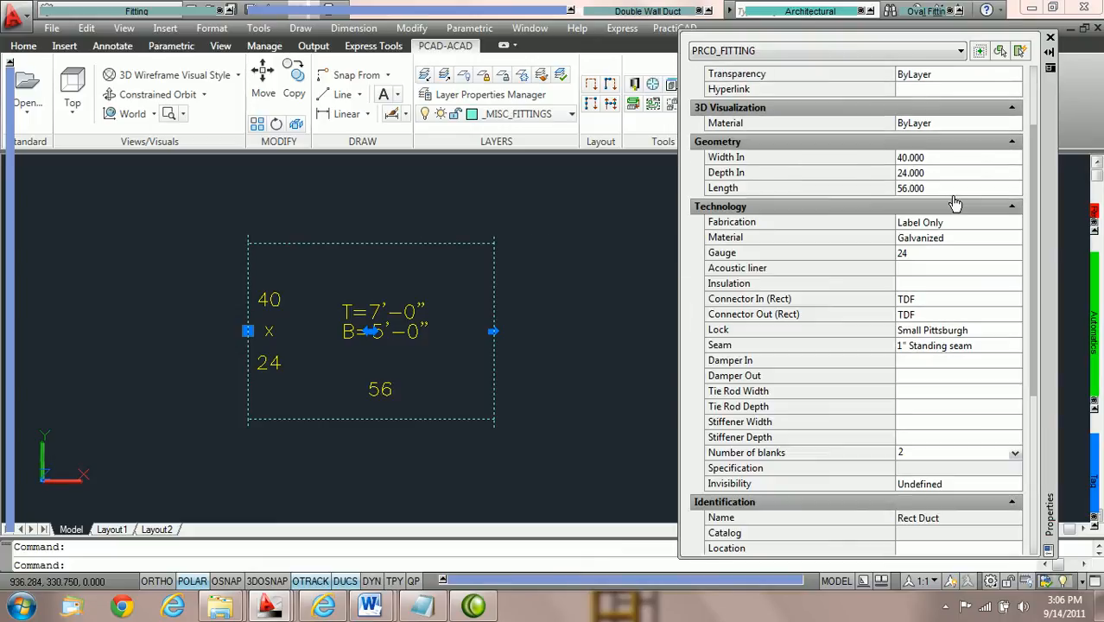
left_click(1017, 299)
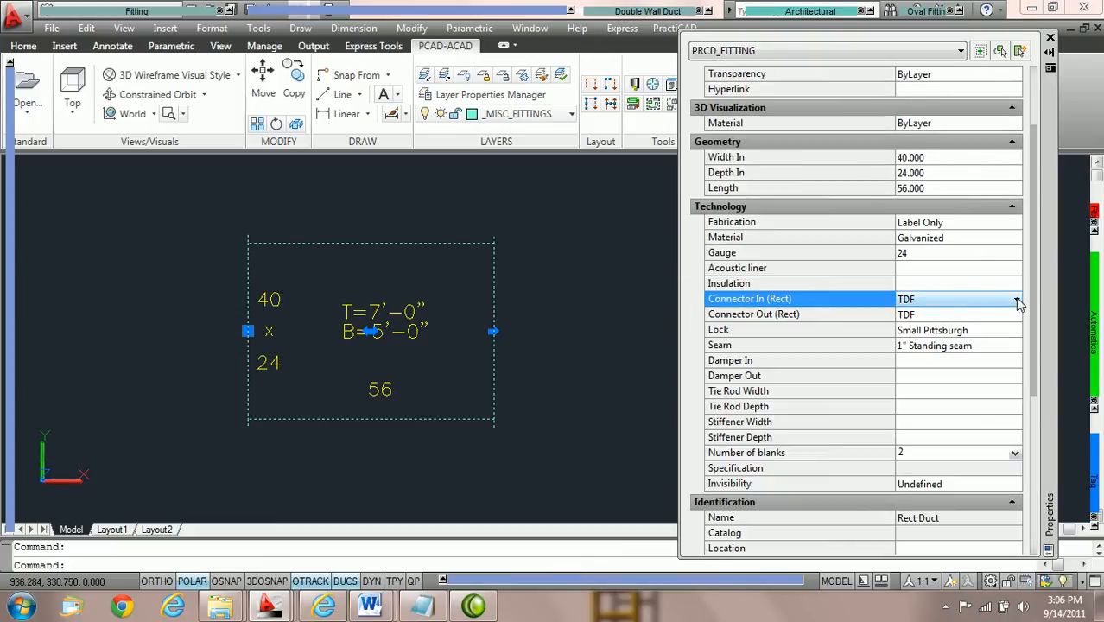
left_click(1017, 299)
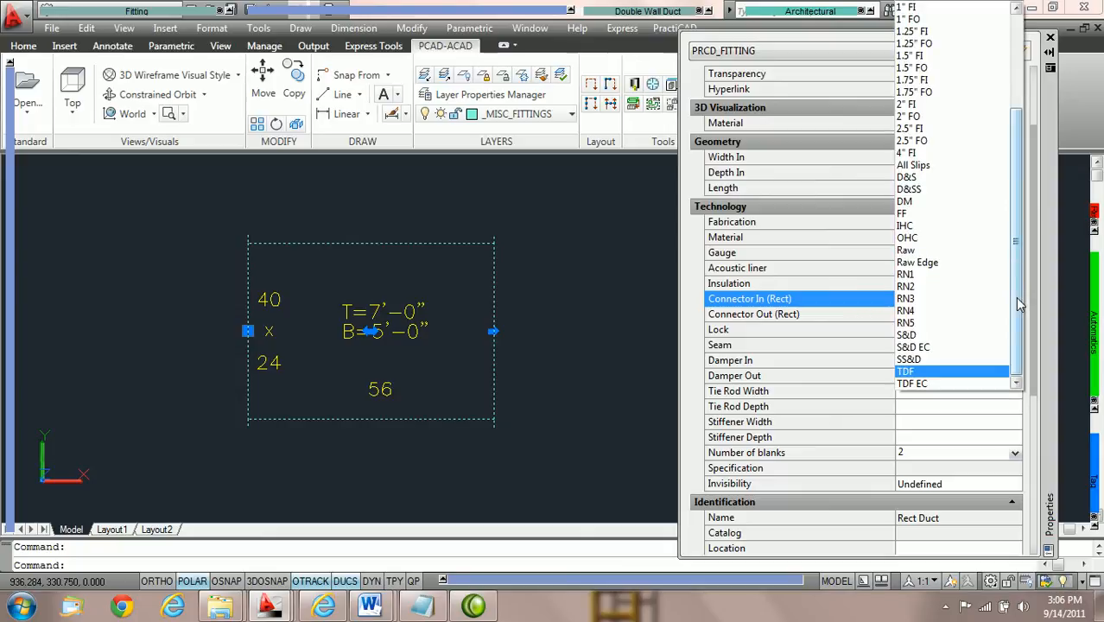
left_click(945, 338)
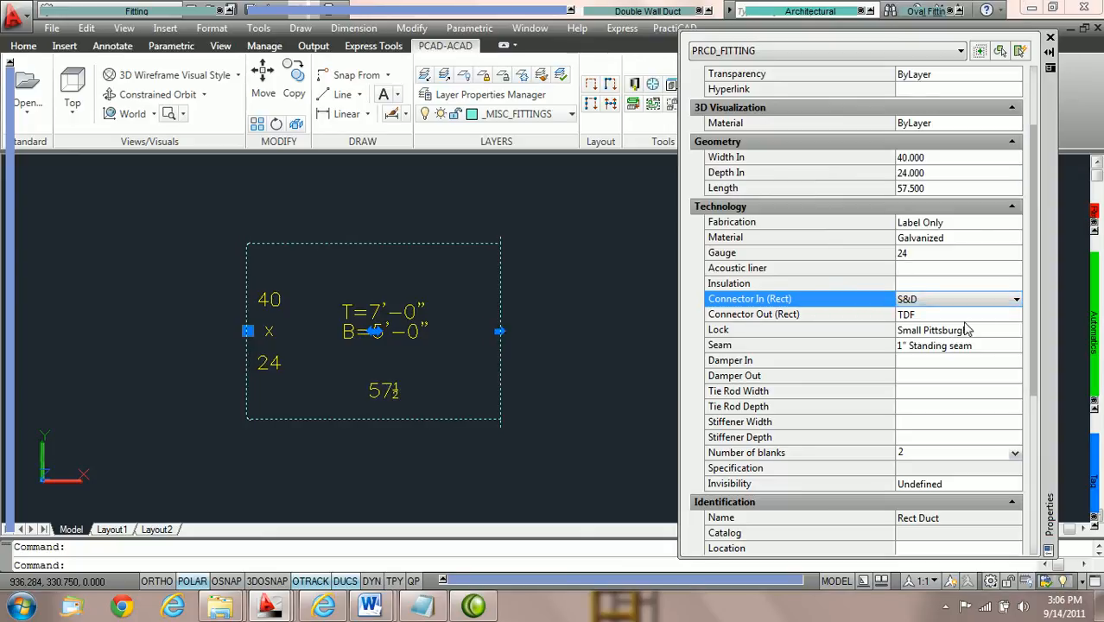
left_click(985, 315)
left_click(1017, 315)
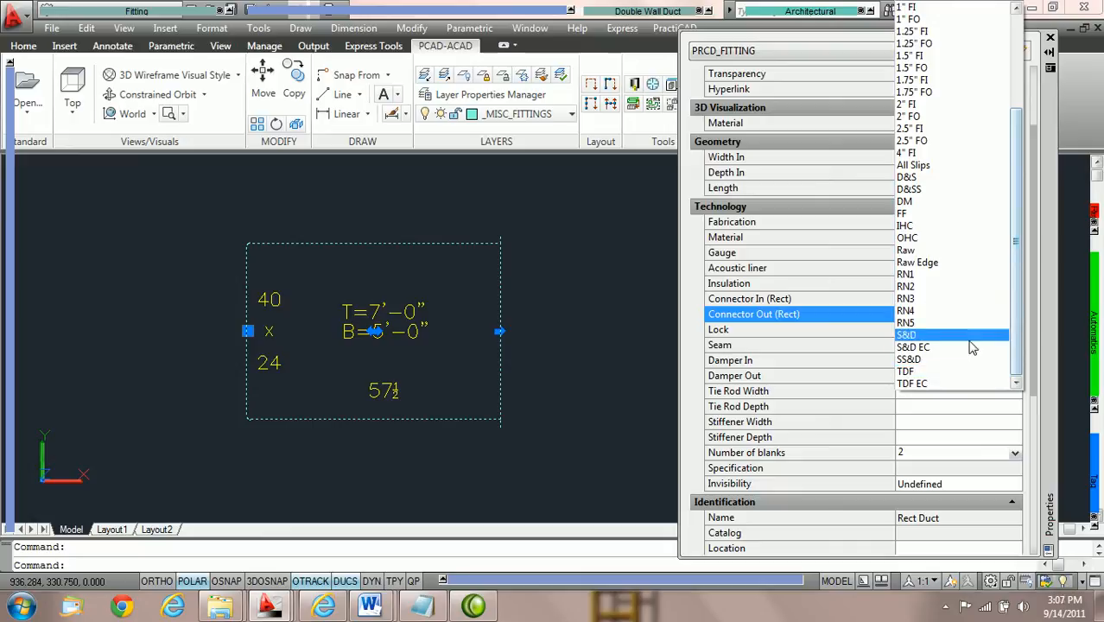
left_click(968, 339)
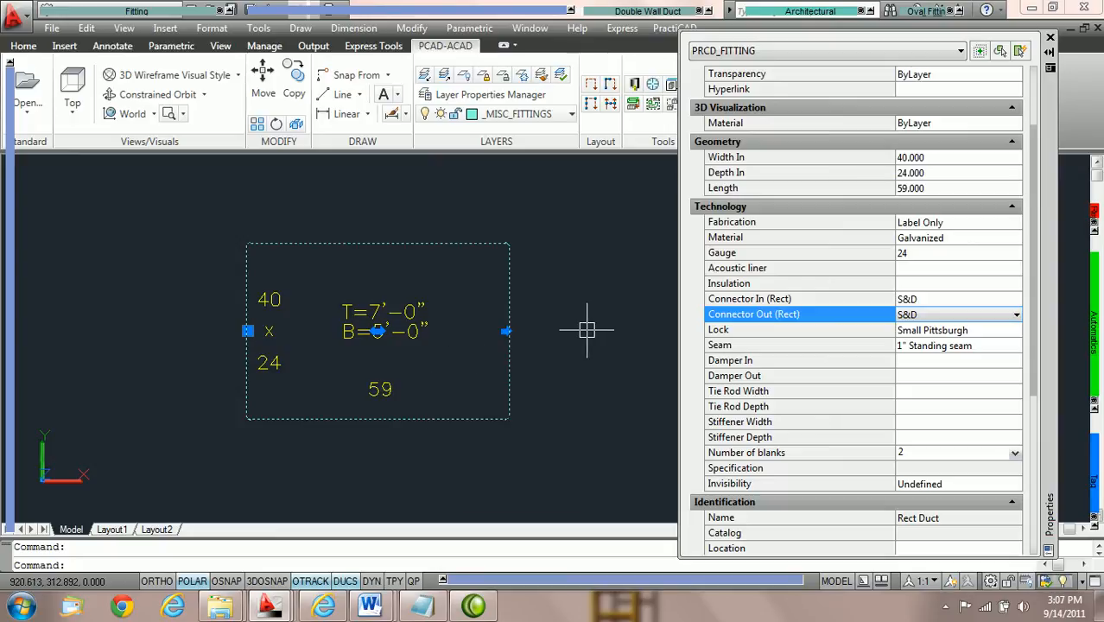
Set the duct's length to 44.
left_click(948, 188)
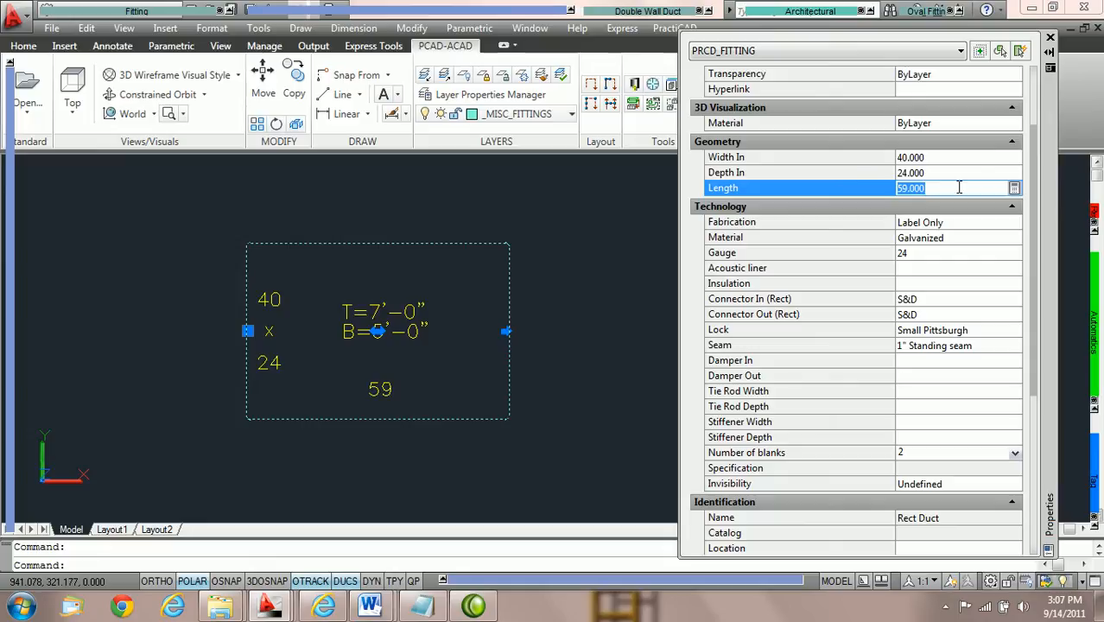
type("44")
key("Return")
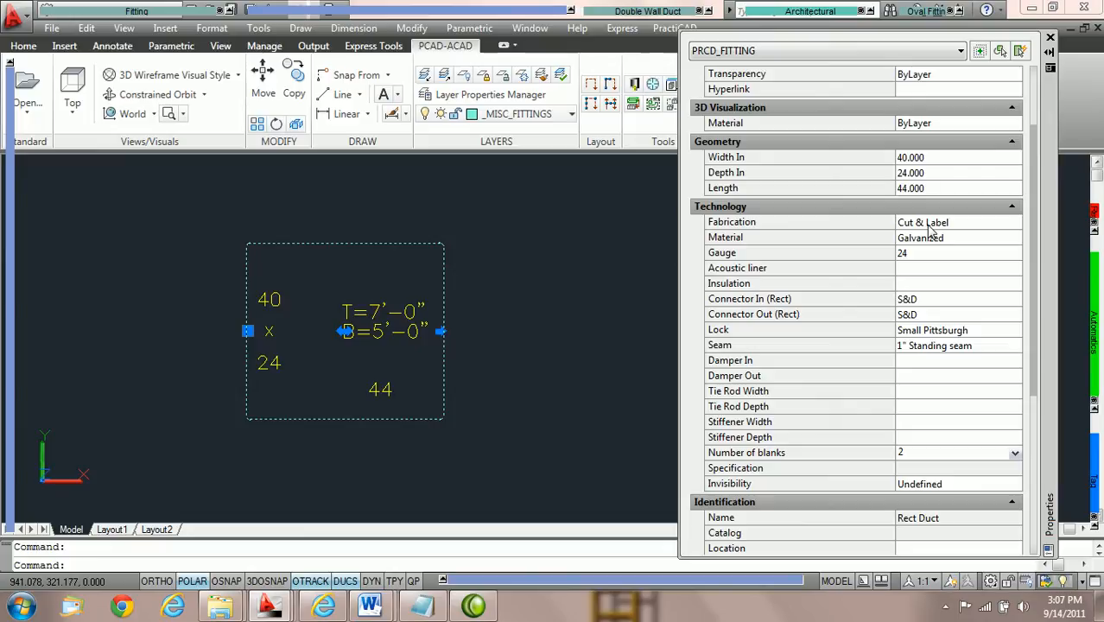
Set the duct's fabrication option to Label Only.
left_click(990, 224)
left_click(1016, 223)
left_click(942, 250)
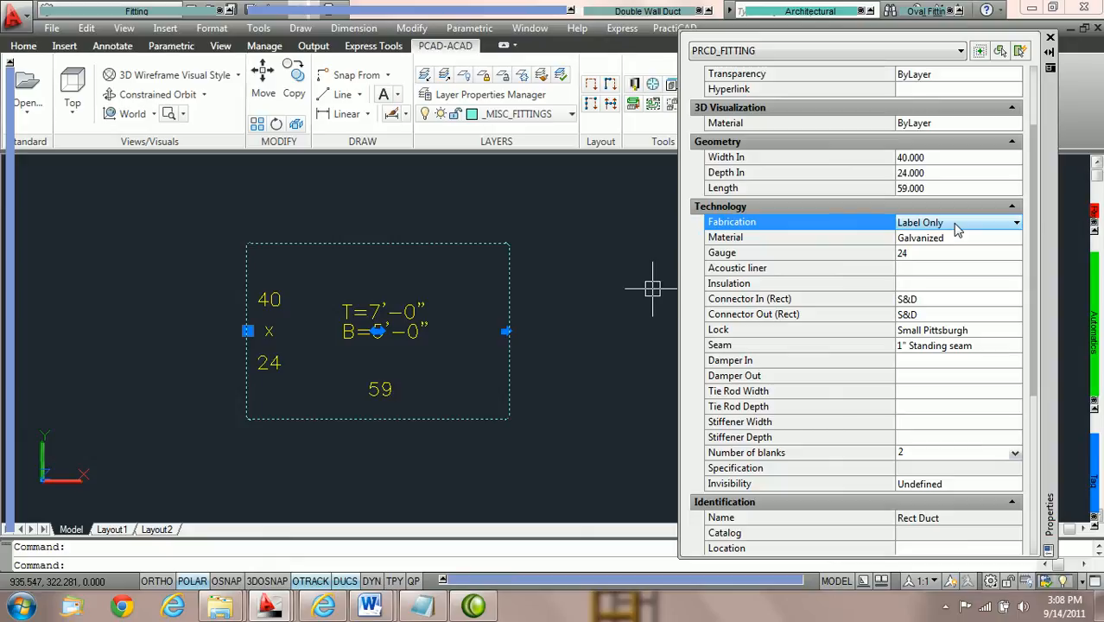
Switch the duct's fabrication option to Order and back to Cut & Label.
left_click(988, 224)
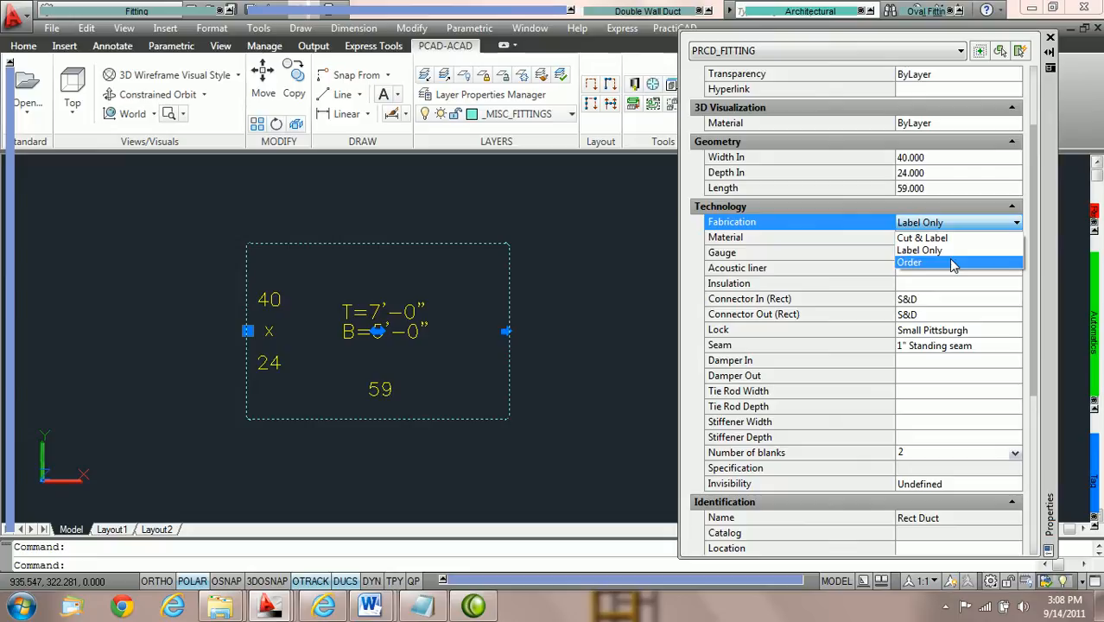
left_click(950, 262)
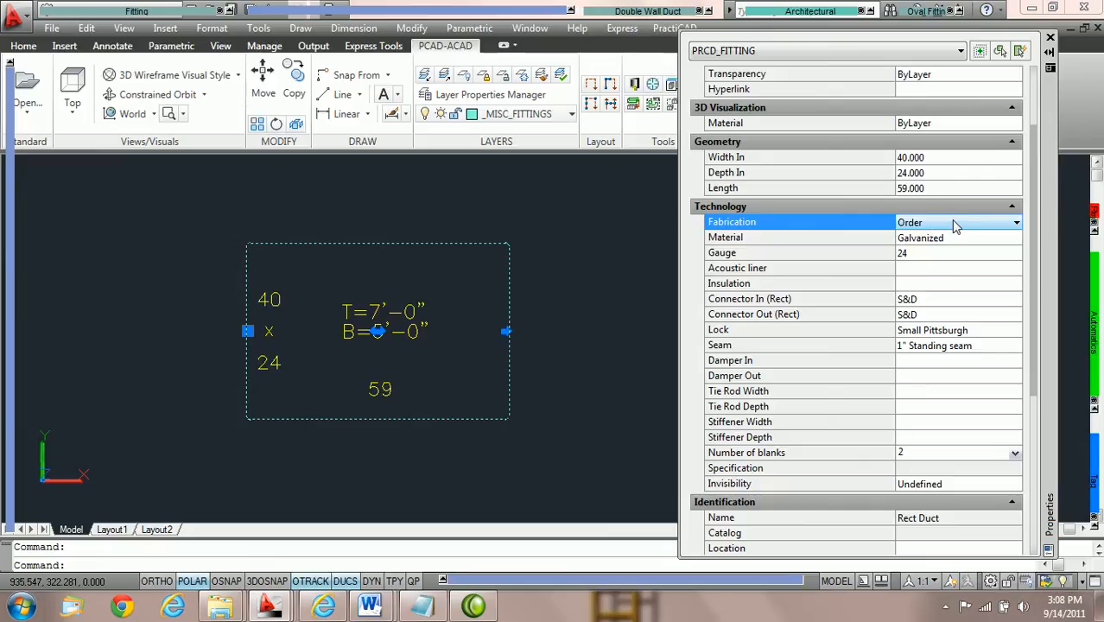
left_click(954, 223)
left_click(948, 238)
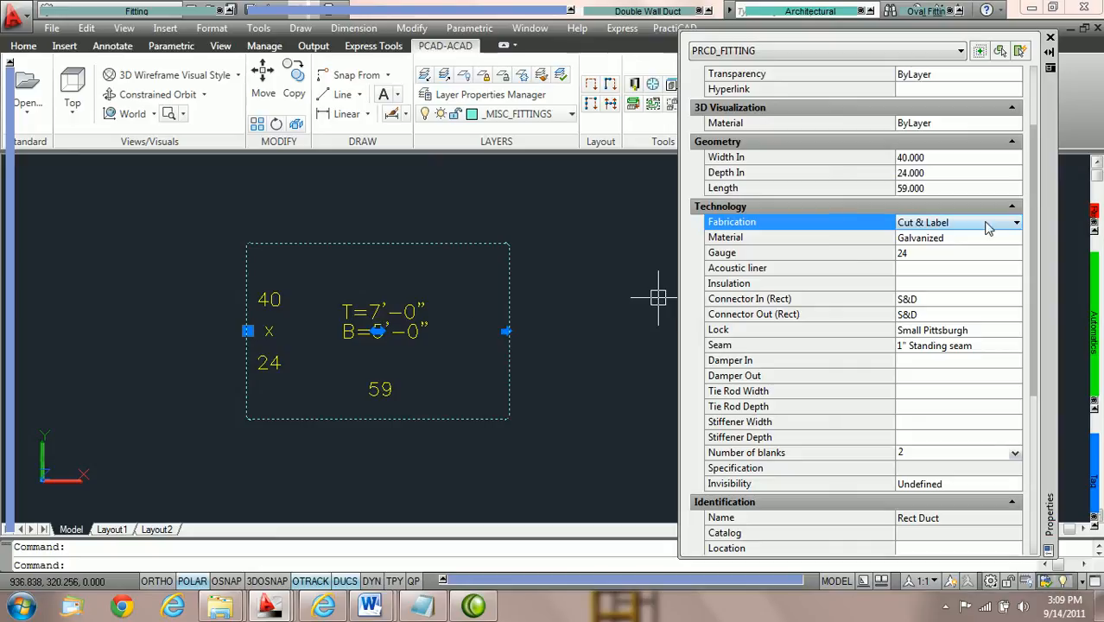
Set the duct's fabrication option to Label Only and both its inlet and outlet connectors to TDF.
left_click(1016, 222)
left_click(981, 251)
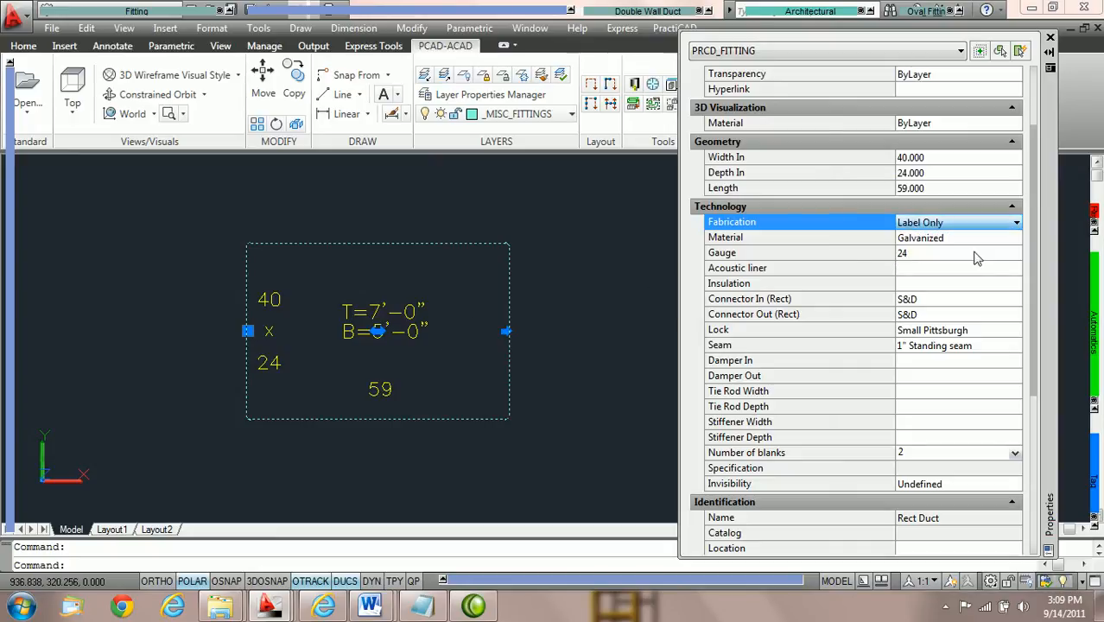
left_click(954, 302)
double_click(954, 302)
left_click(944, 321)
double_click(944, 316)
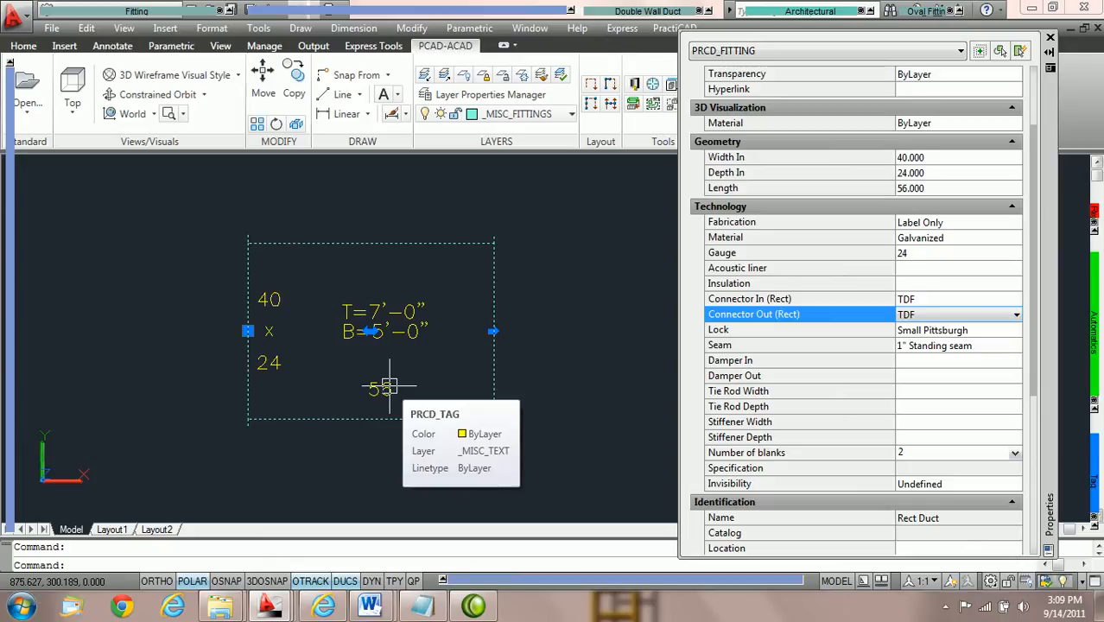
Set the duct's fabrication option to Order.
left_click(991, 226)
left_click(1015, 224)
left_click(918, 262)
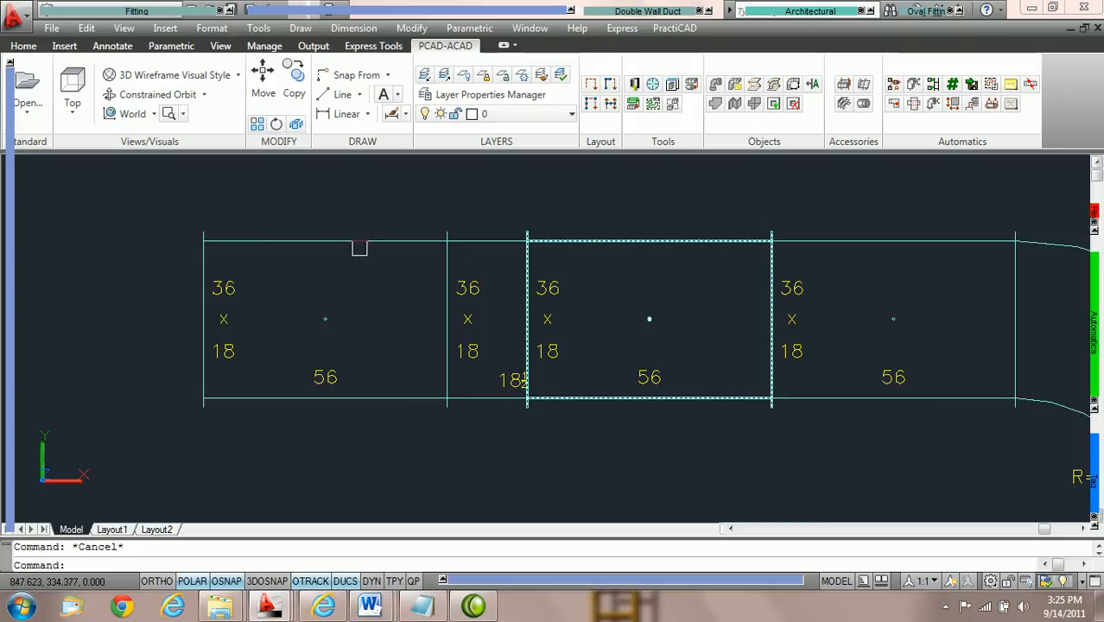
Select the leftmost 36 x 18 duct of the run and switch its reference end to Out 1.
left_click(375, 244)
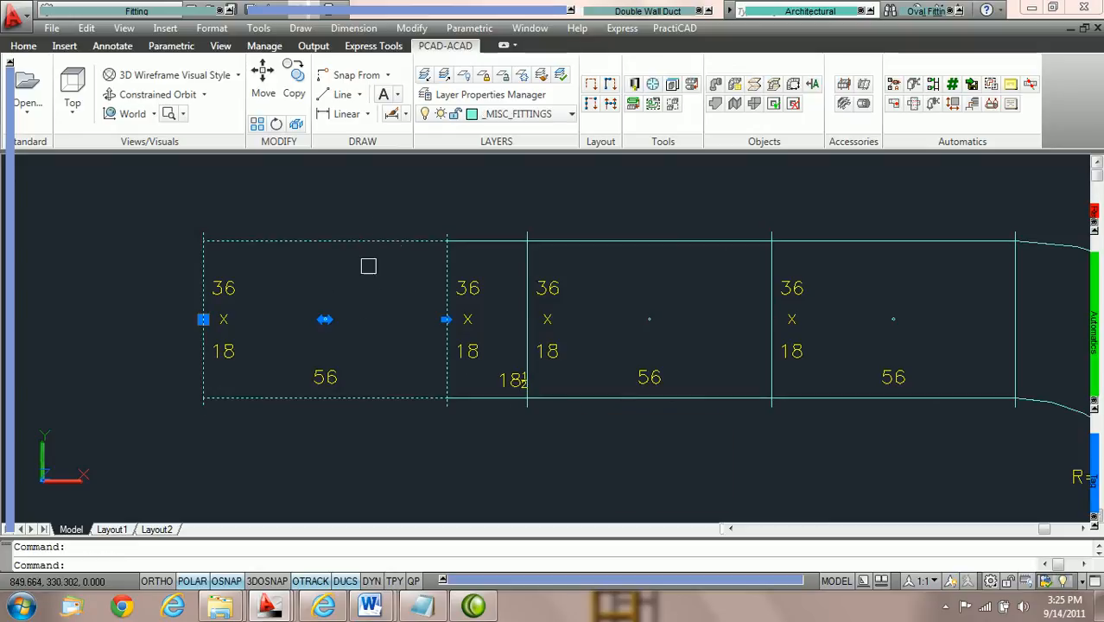
scroll(317, 339, "up", 2)
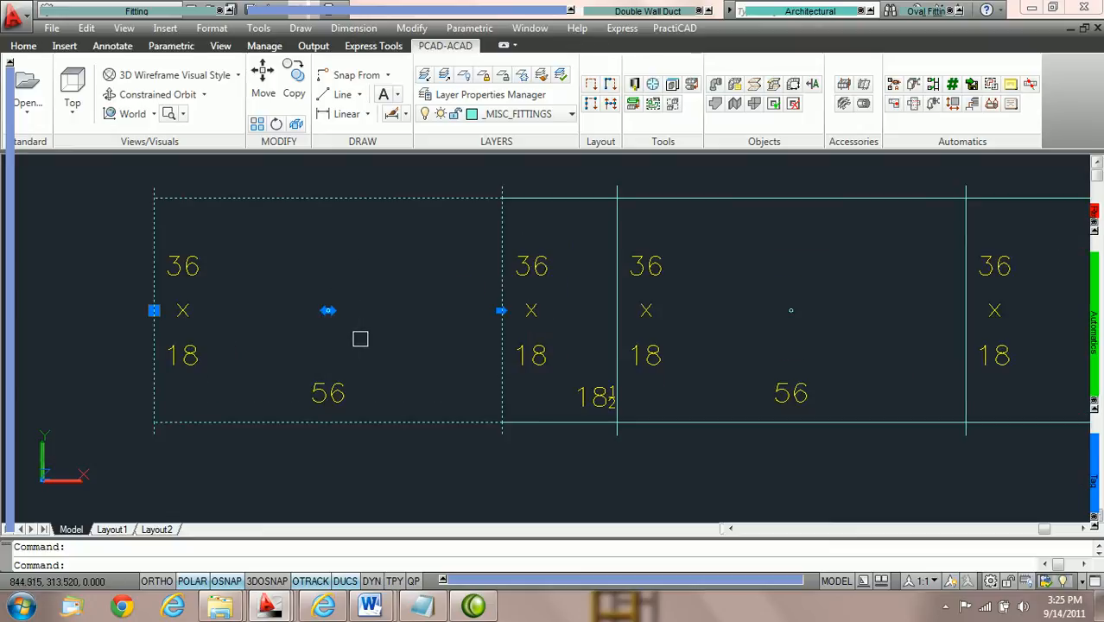
middle_click_drag(419, 325, 530, 318)
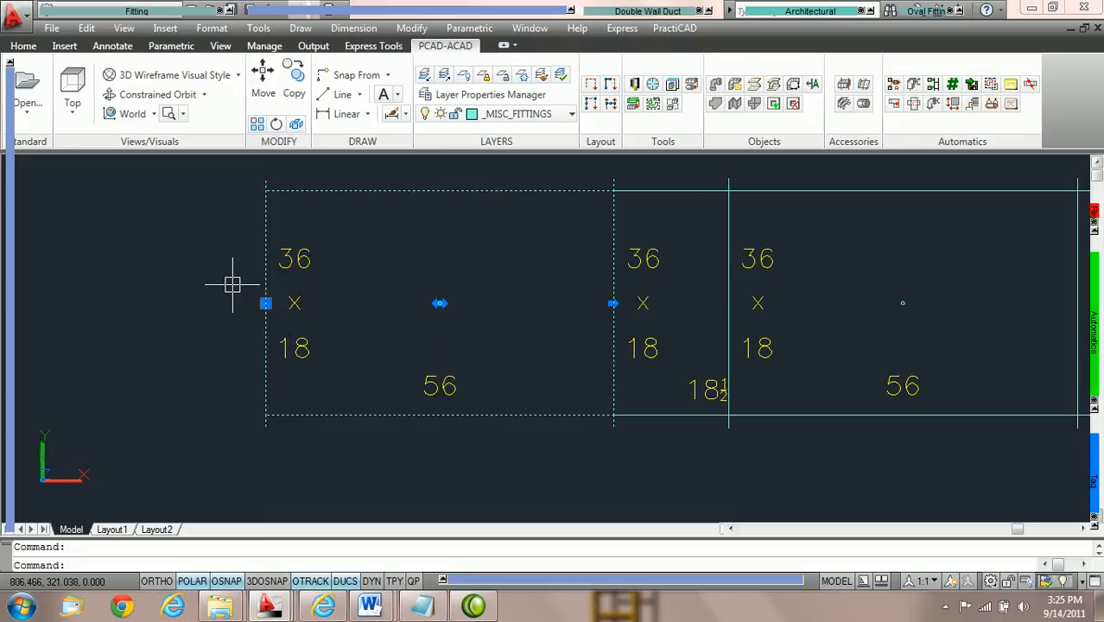
mouse_move(7, 181)
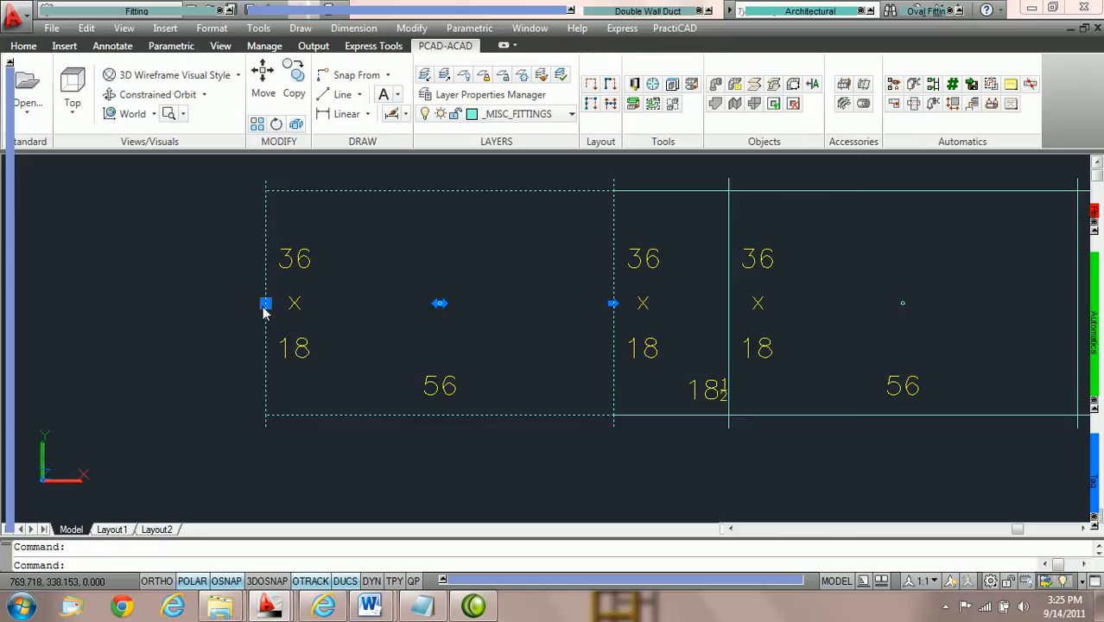
left_click(177, 84)
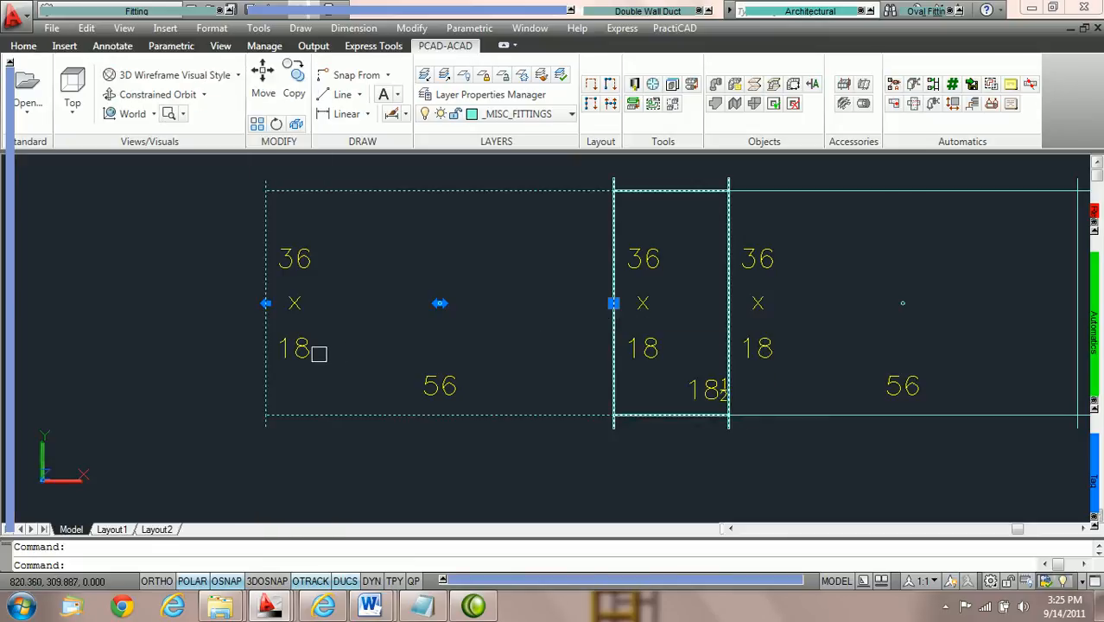
Stretch the free left end of the duct outward to a length of about 70.
scroll(280, 331, "up", 2)
middle_click_drag(255, 289, 424, 304)
scroll(423, 304, "down", 2)
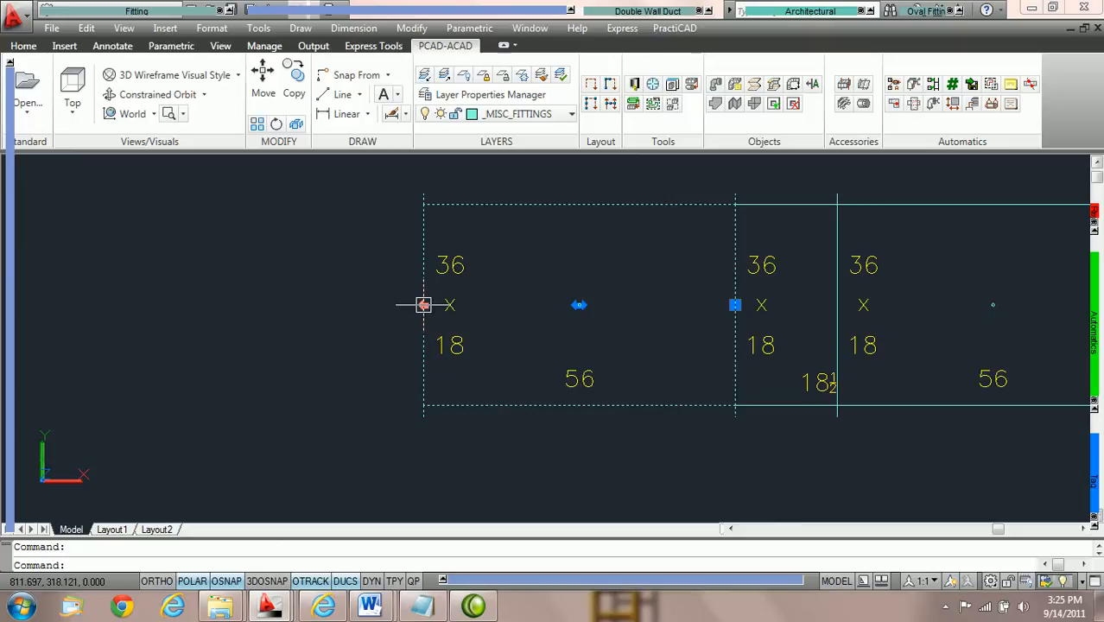
left_click(423, 305)
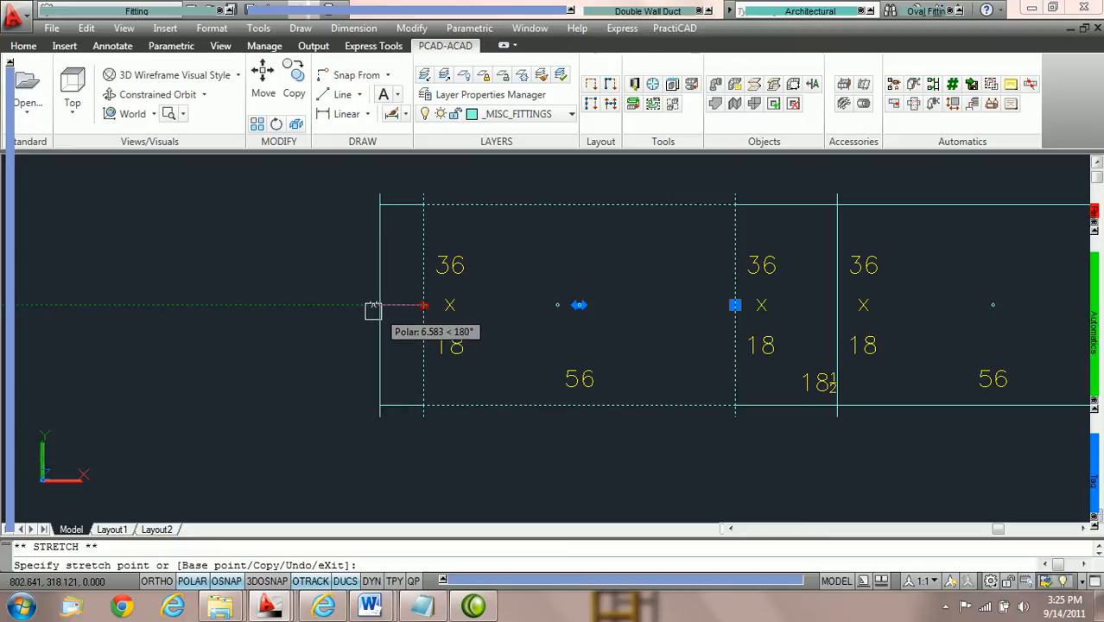
left_click(345, 306)
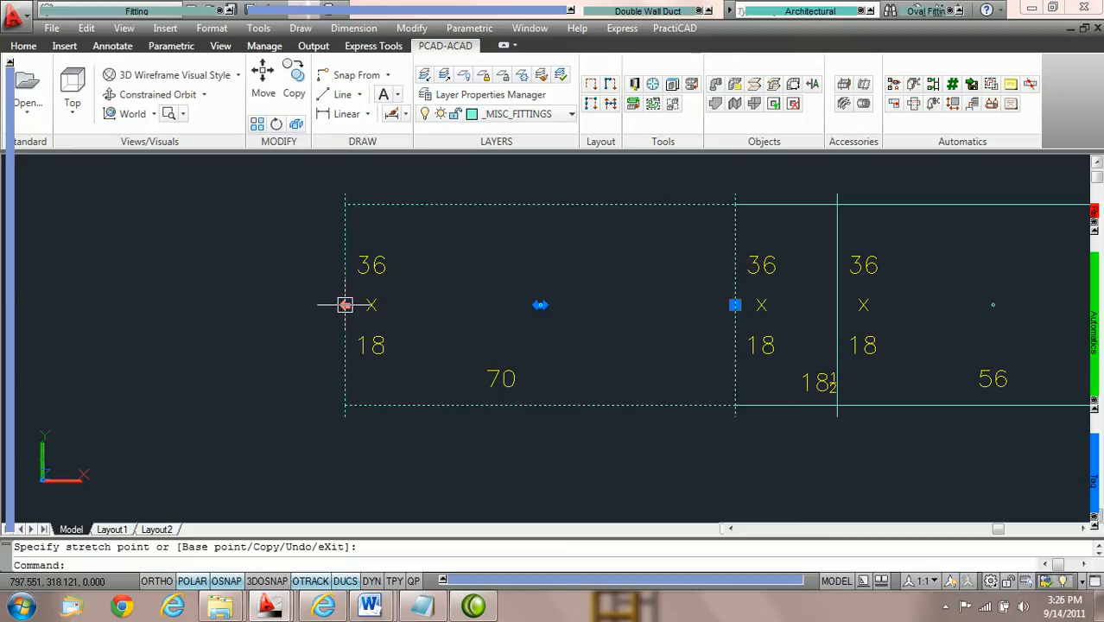
Stretch the duct's left end outward by another 15.
left_click(345, 305)
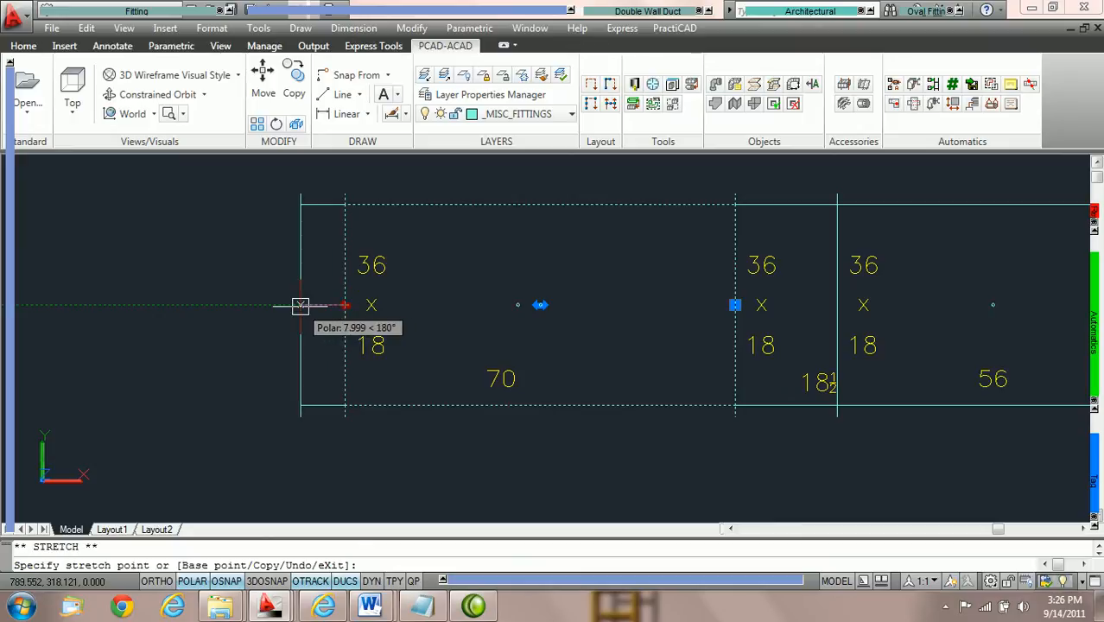
type("15")
key("Return")
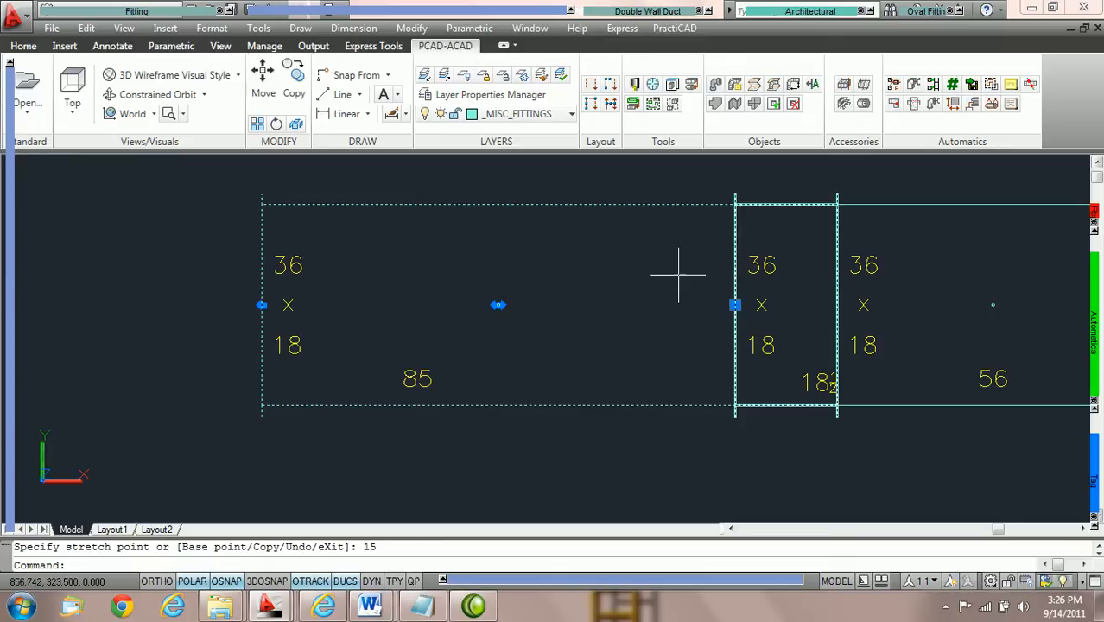
Switch the duct's reference end back from Out 1 to the inlet, shorten its right end by 25, and deselect it.
mouse_move(8, 152)
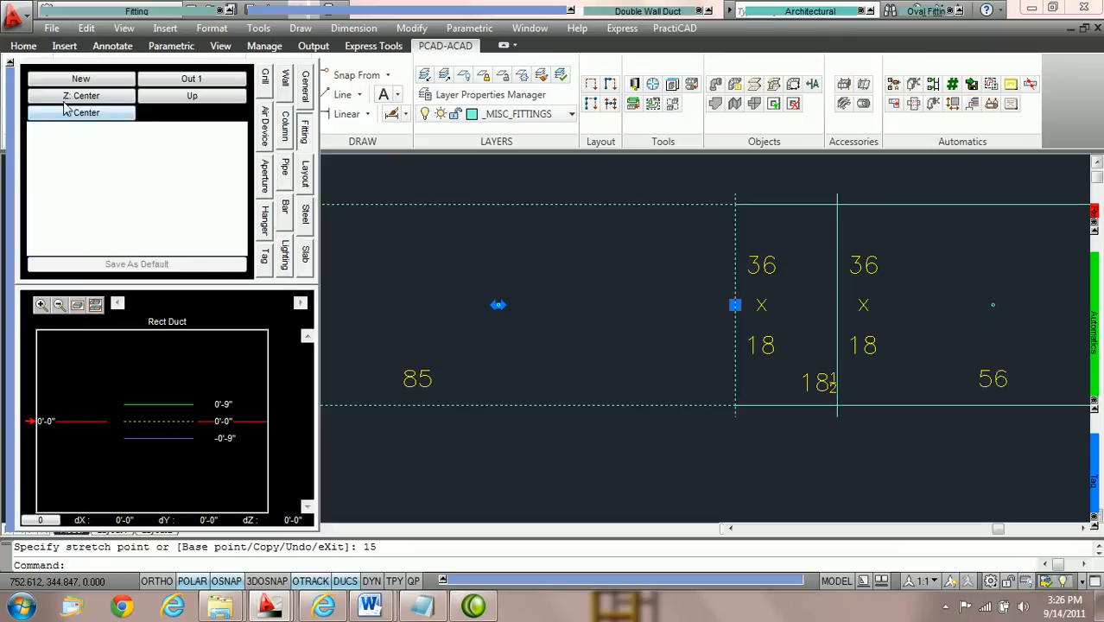
left_click(180, 82)
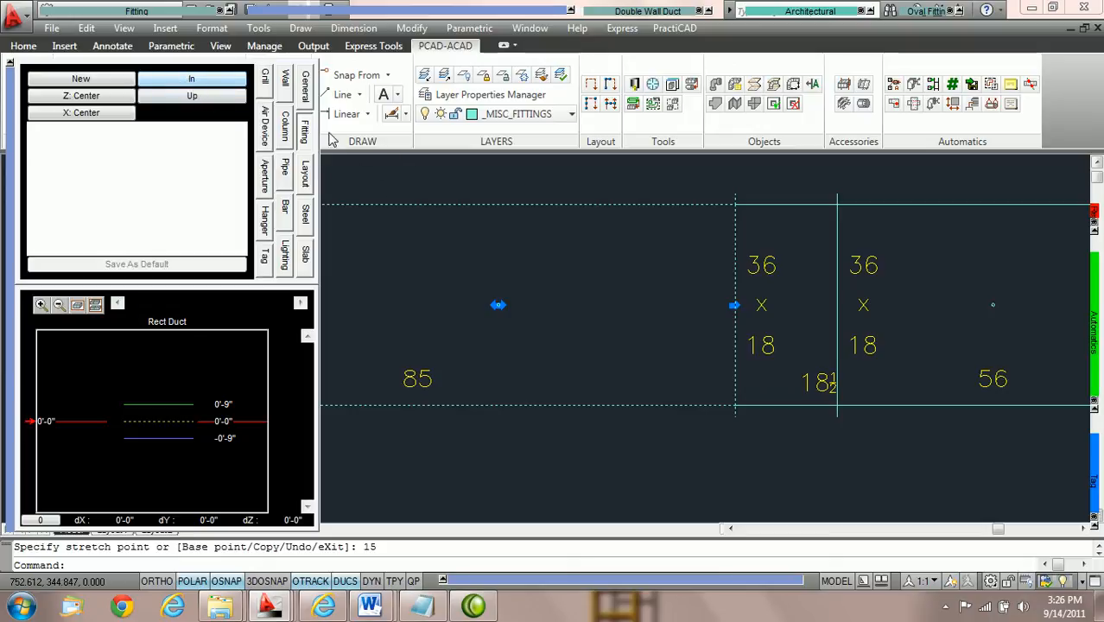
left_click(734, 305)
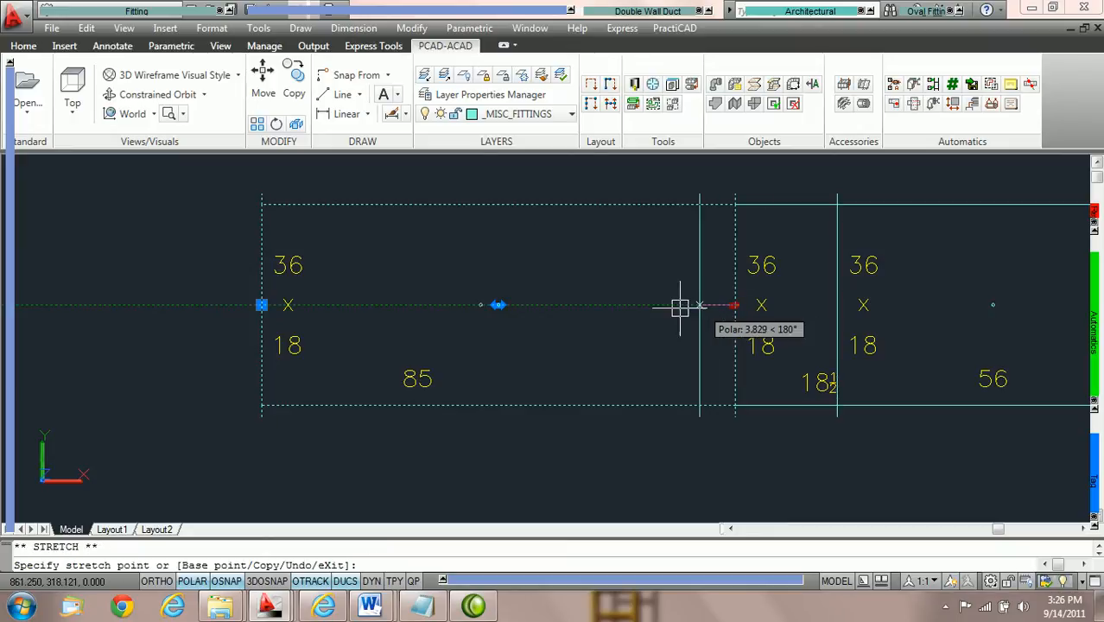
type("2")
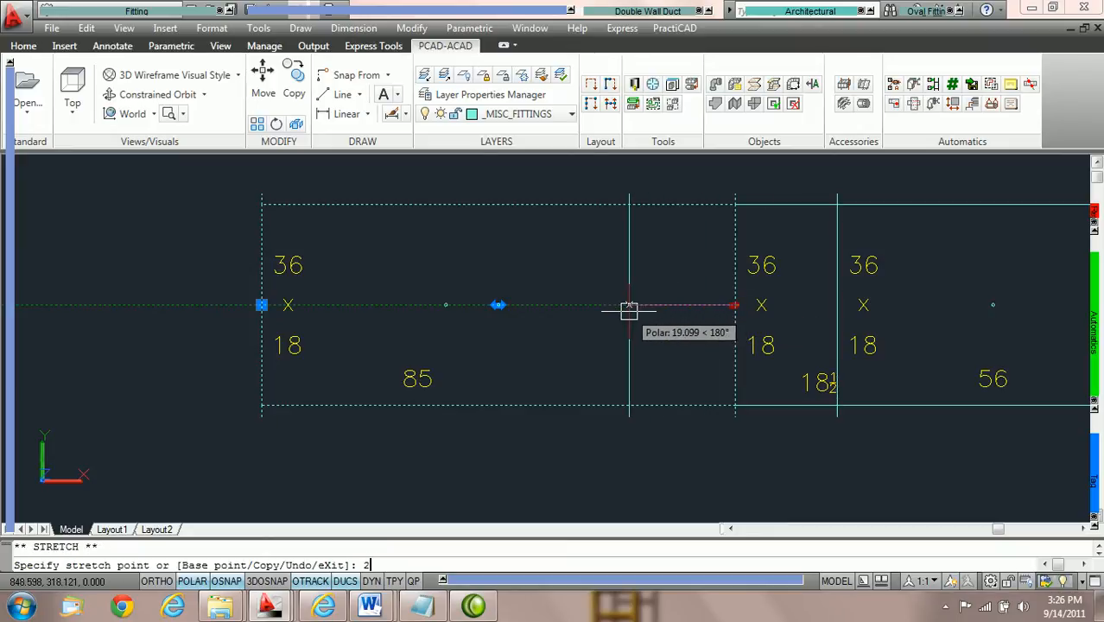
type("5")
key("Return")
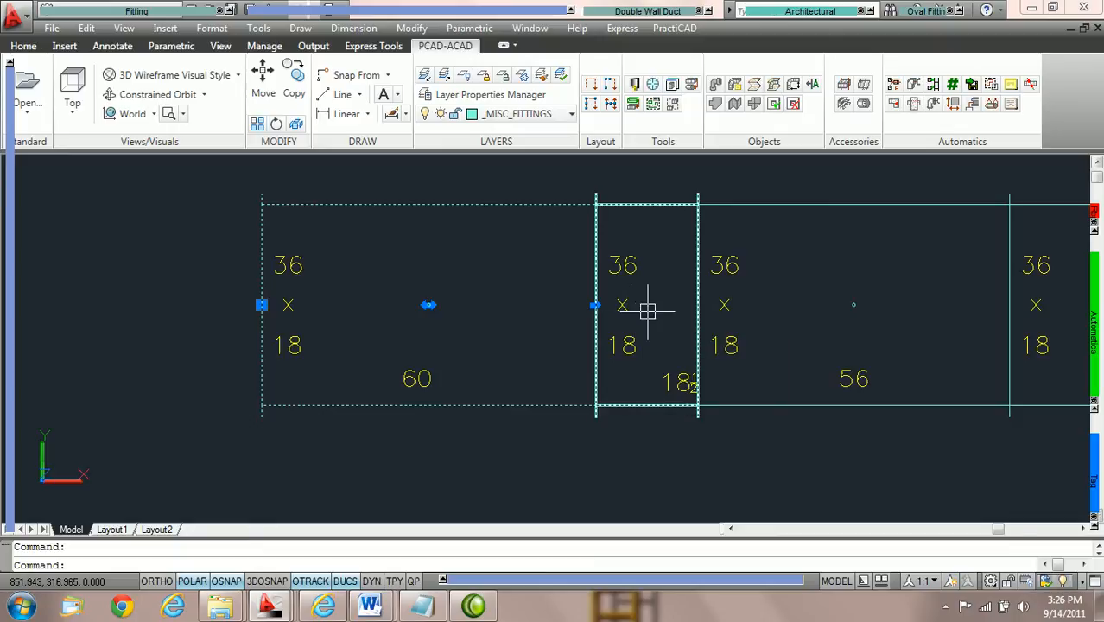
middle_click_drag(610, 312, 557, 321)
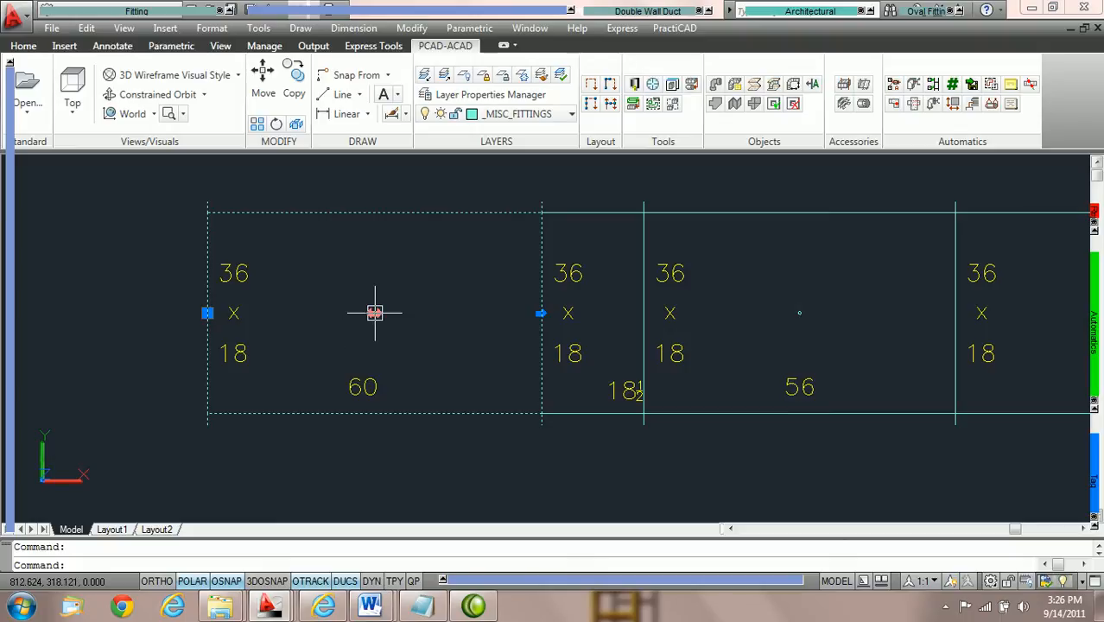
scroll(375, 313, "down", 2)
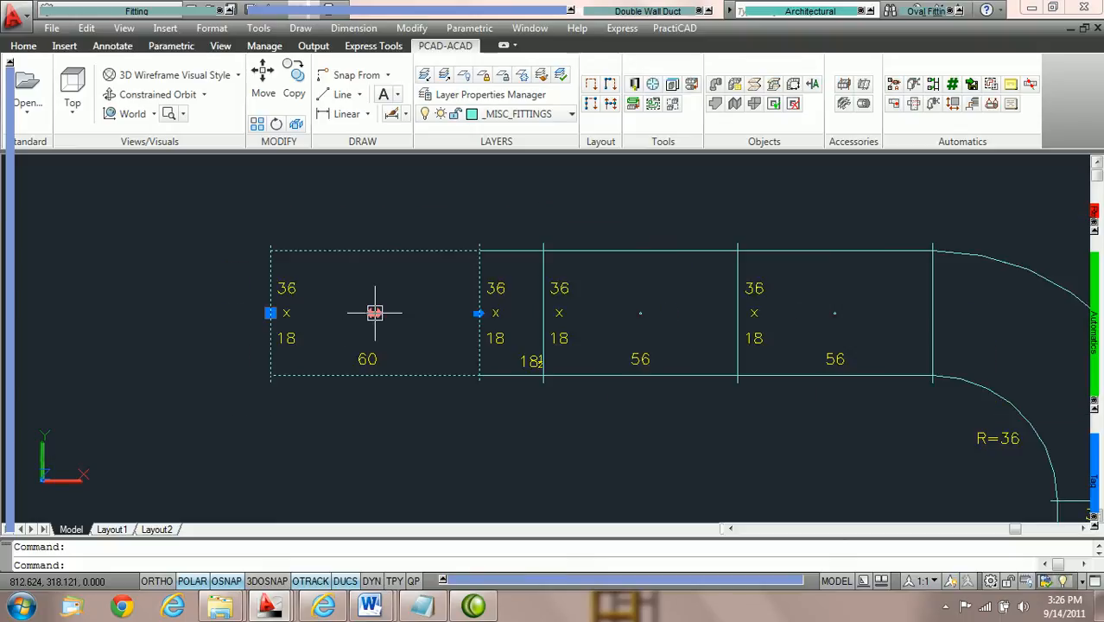
key("Escape")
Select the short 18½ duct and move it along the run to between the two 56 ducts.
middle_click_drag(547, 316, 423, 313)
scroll(420, 313, "up", 1)
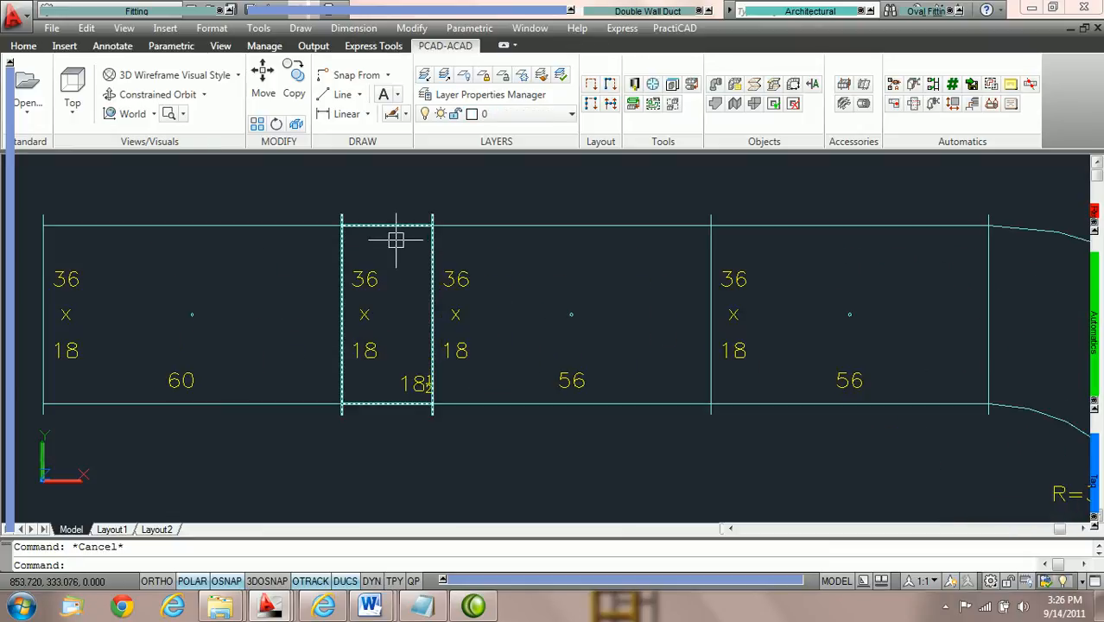
left_click(392, 228)
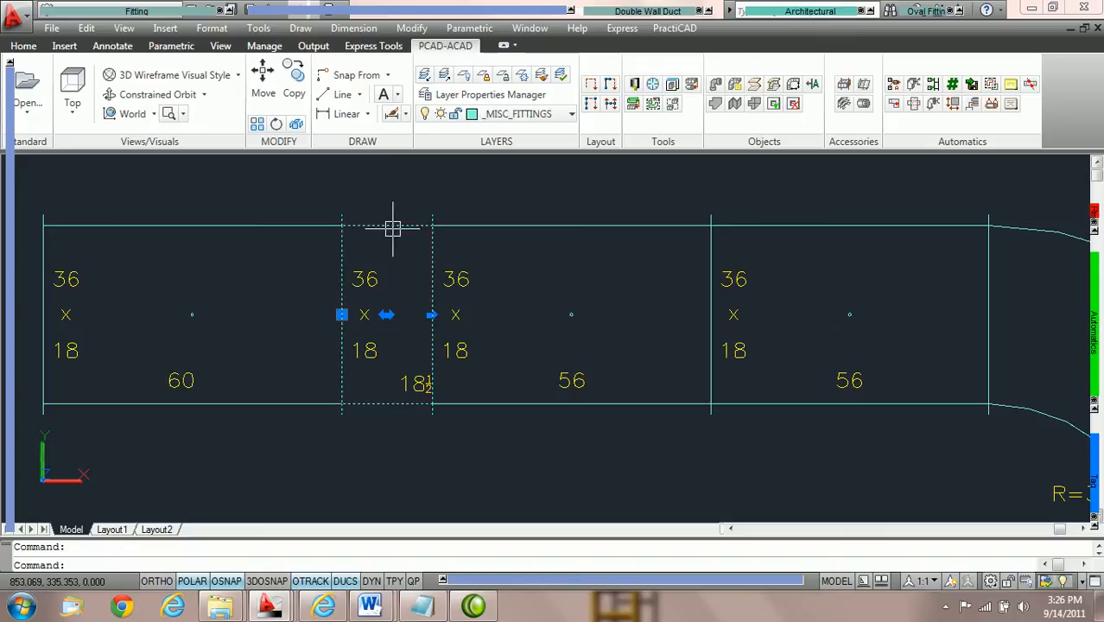
left_click(386, 314)
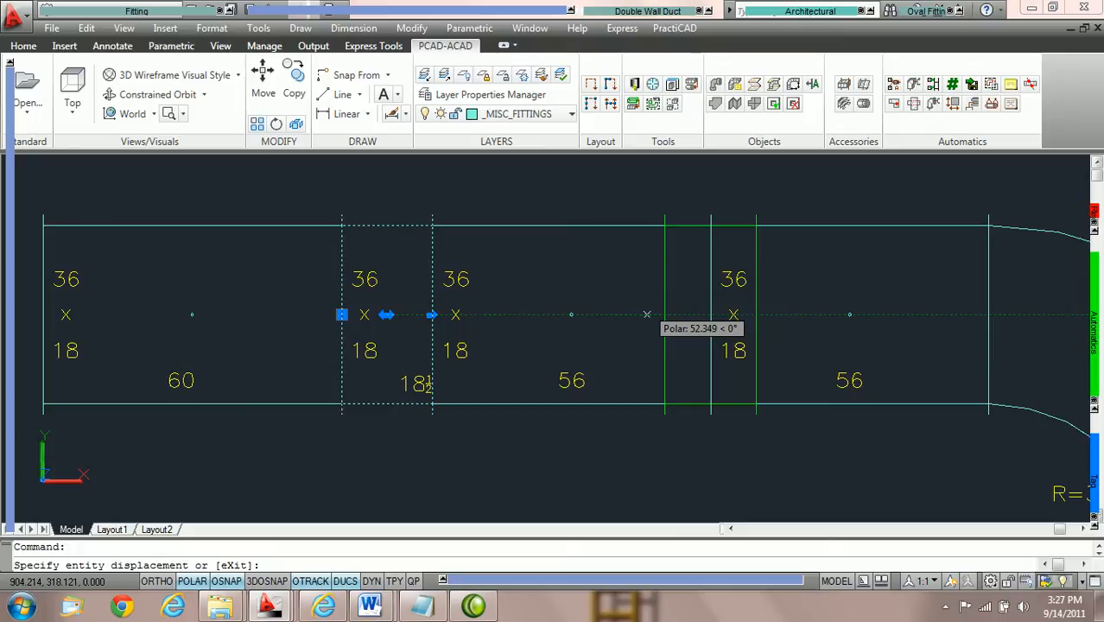
left_click(647, 308)
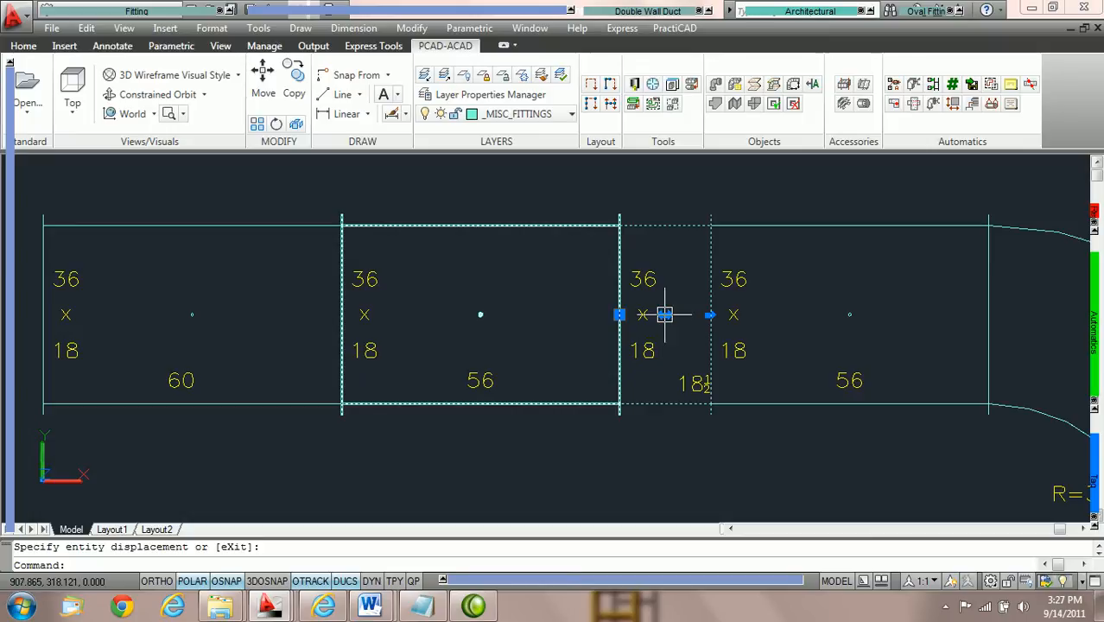
Move the 18½ duct further along the run to between the last 56 duct and the elbow.
mouse_move(665, 314)
middle_mouse_down()
mouse_move(557, 321)
mouse_move(405, 304)
middle_mouse_up()
left_click(406, 304)
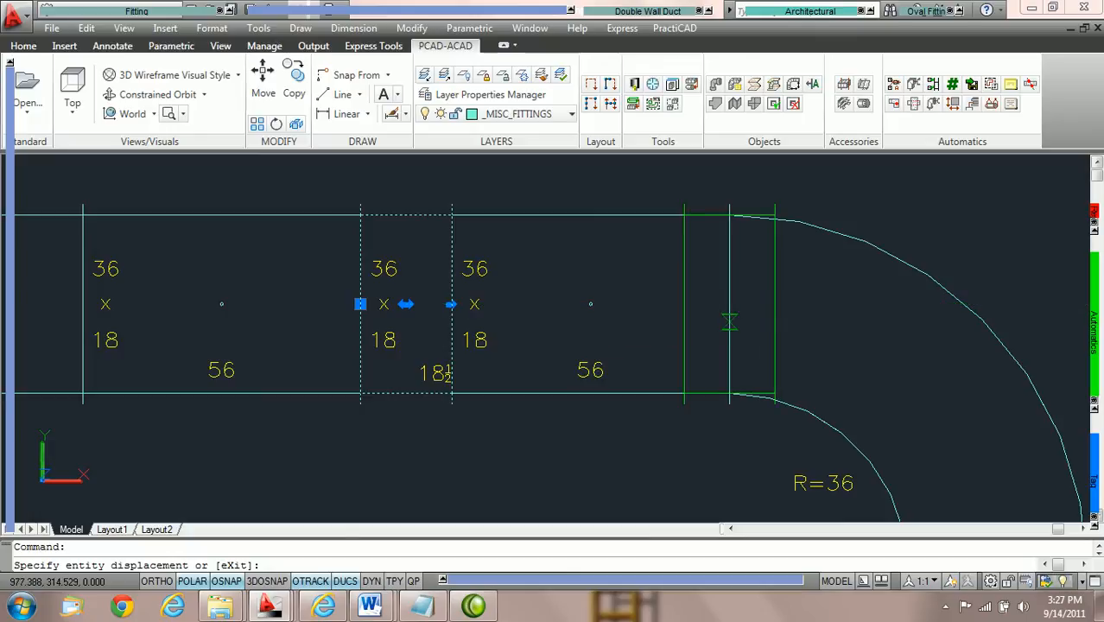
left_click(745, 321)
scroll(740, 352, "down", 2)
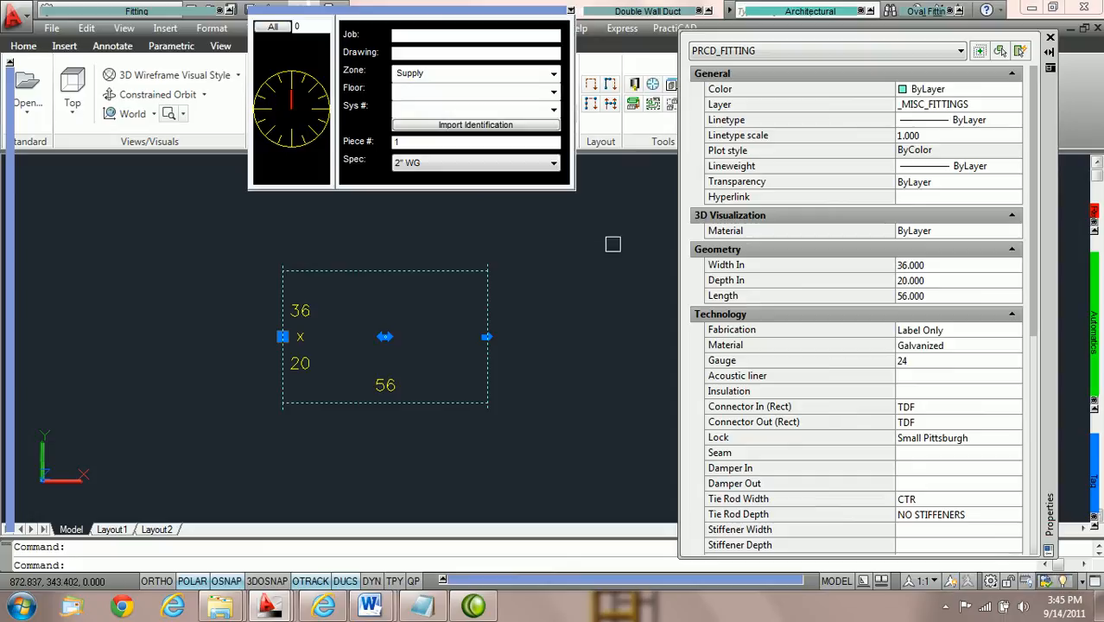
Review the ductwork settings in the PractiCAD library, close it, and reselect the 36 x 20 duct to check its properties.
left_click(635, 85)
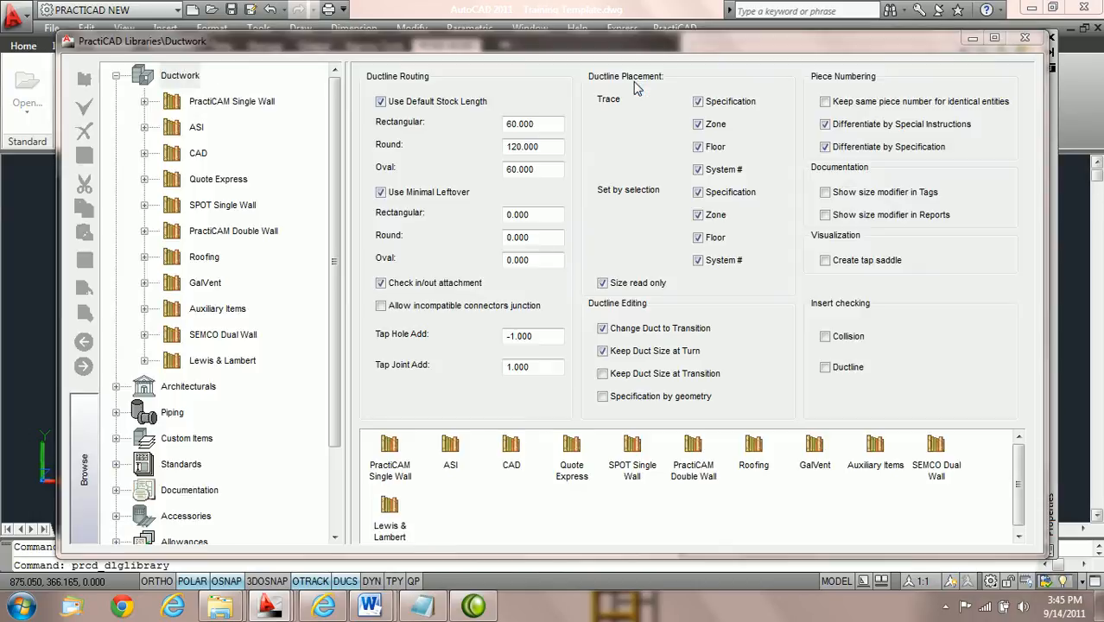
left_click(185, 76)
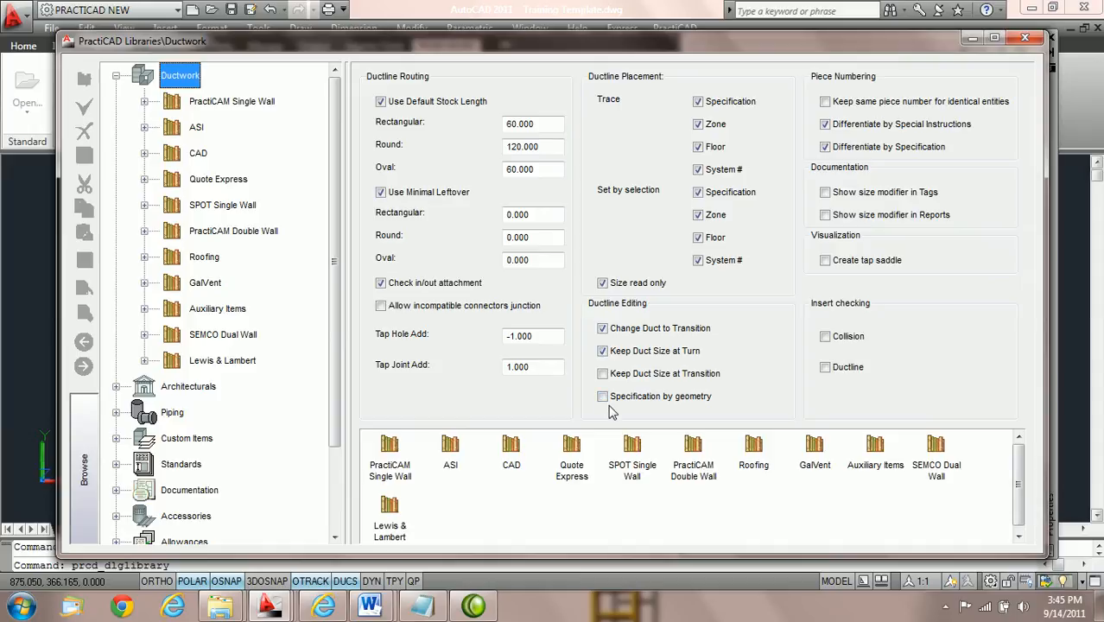
left_click(1026, 41)
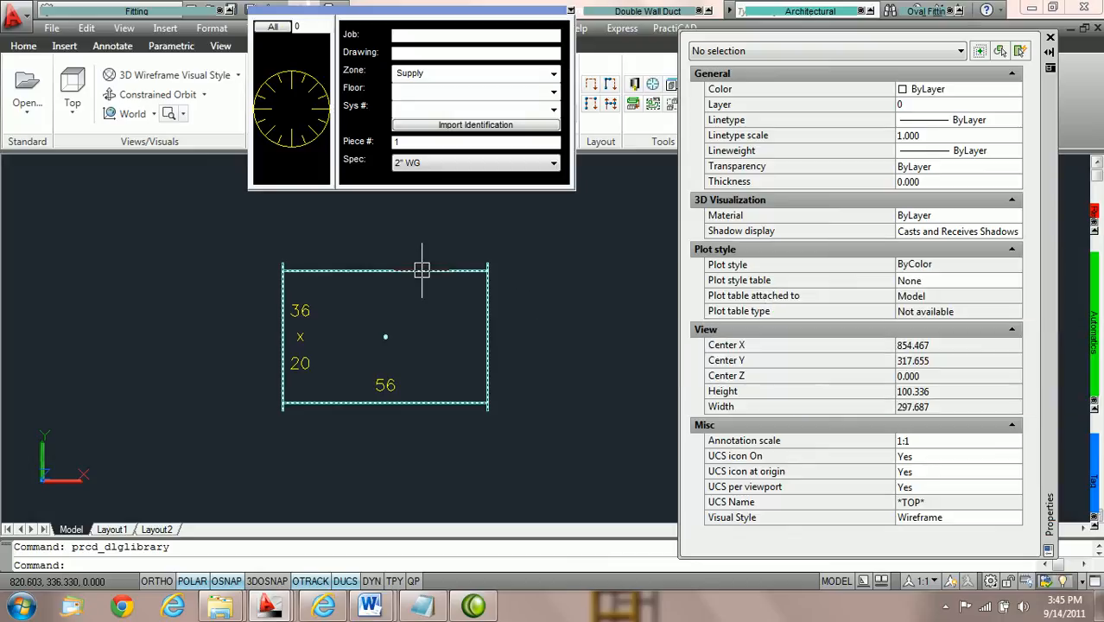
left_click(421, 270)
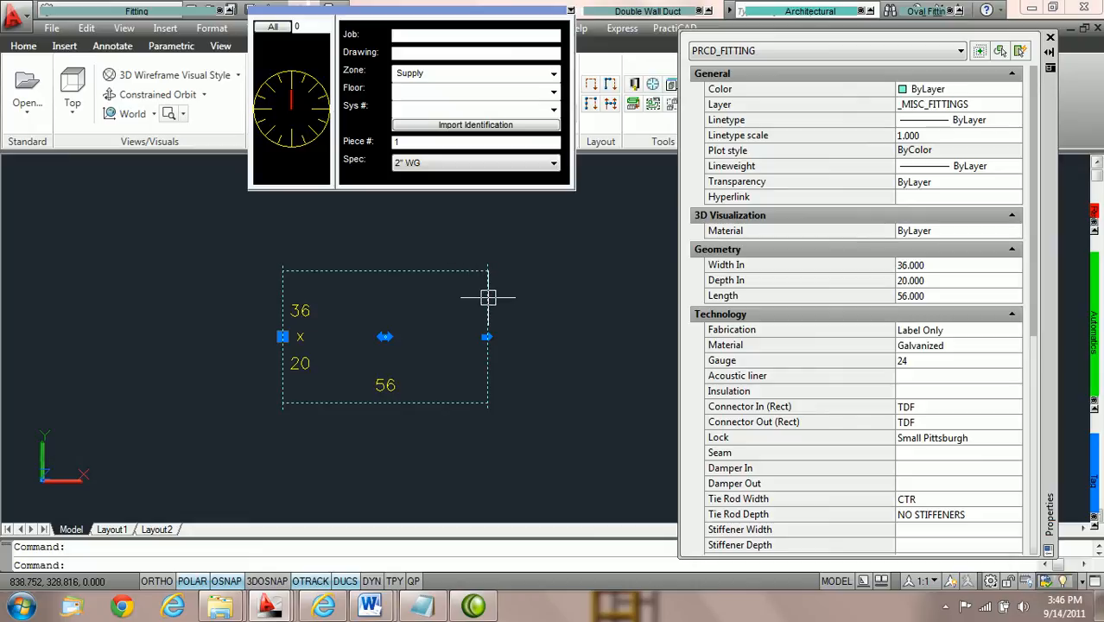
mouse_move(488, 298)
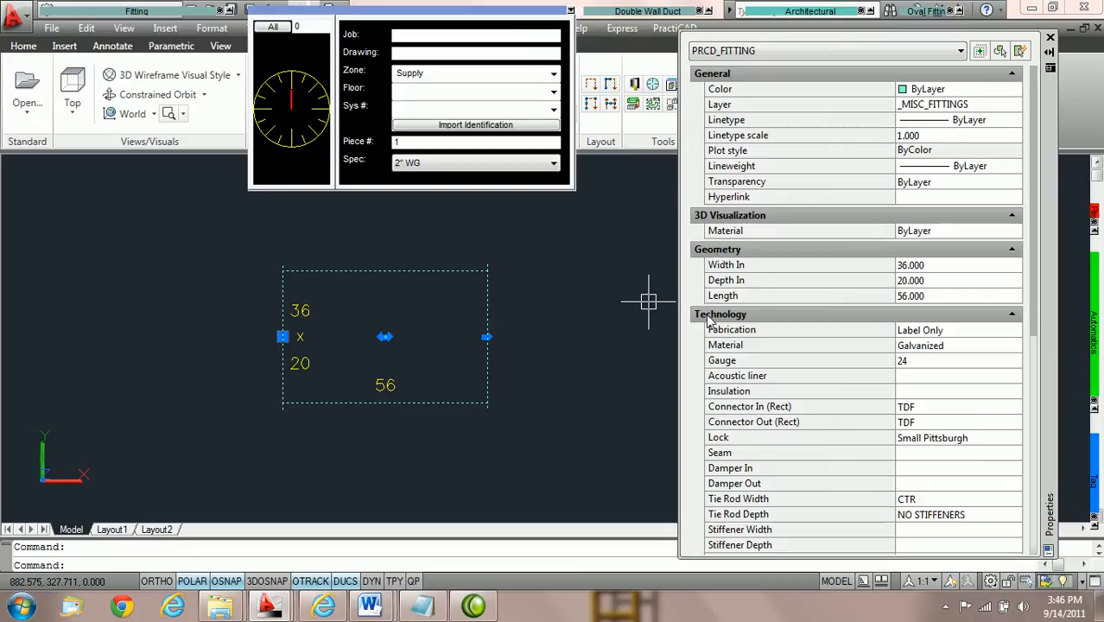
Set the inlet and outlet connectors of the 36 x 20 duct to S&D and deselect it.
scroll(771, 298, "down", 4)
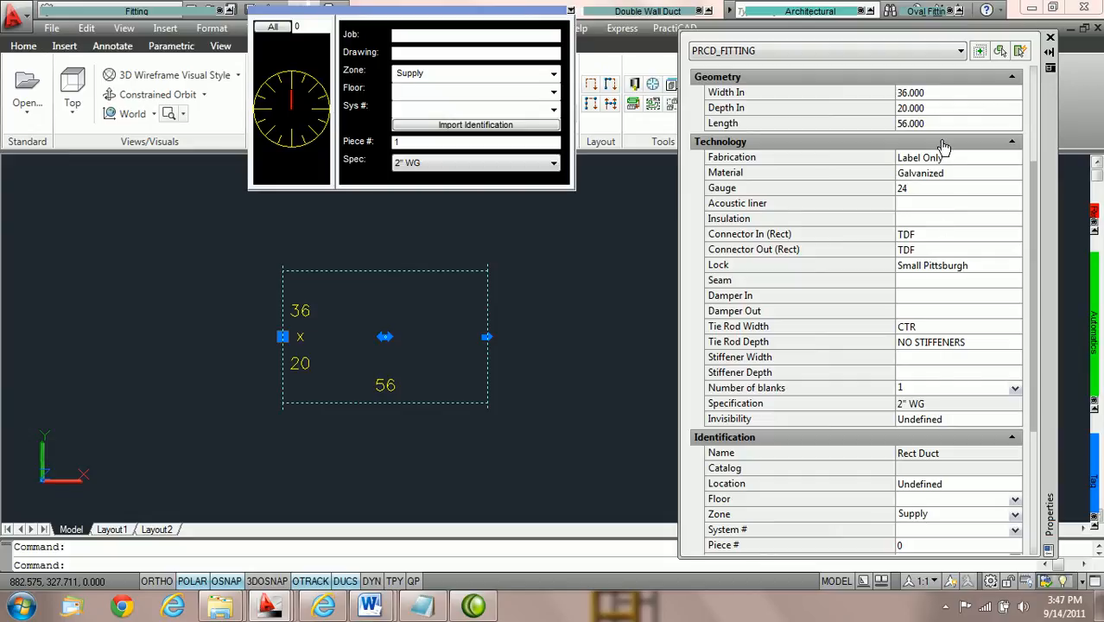
scroll(943, 156, "up", 3)
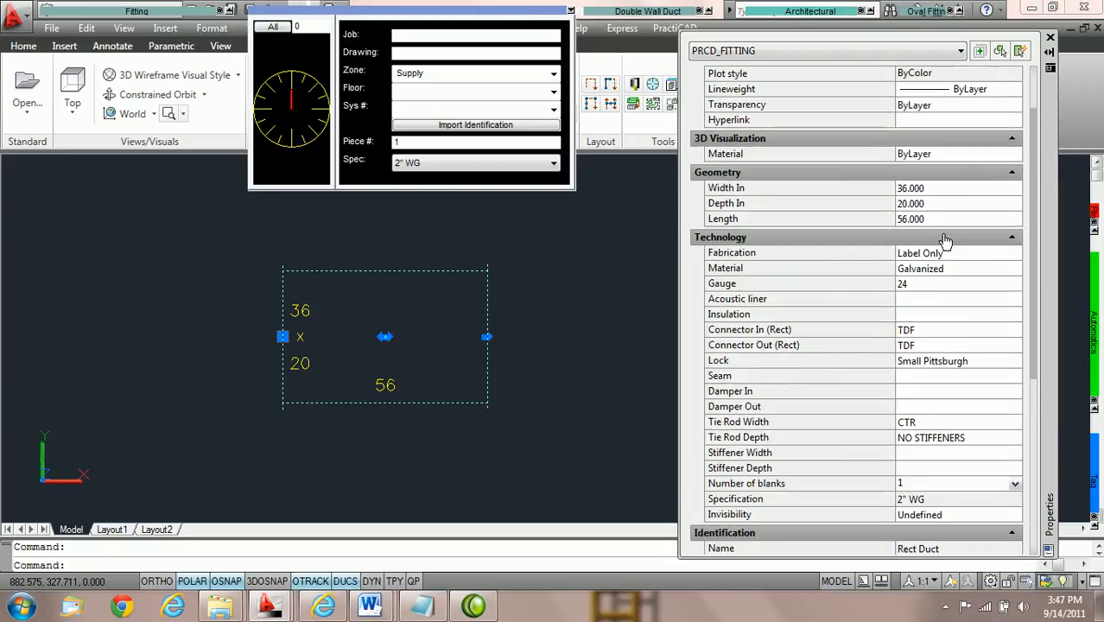
left_click(1009, 334)
left_click(1015, 332)
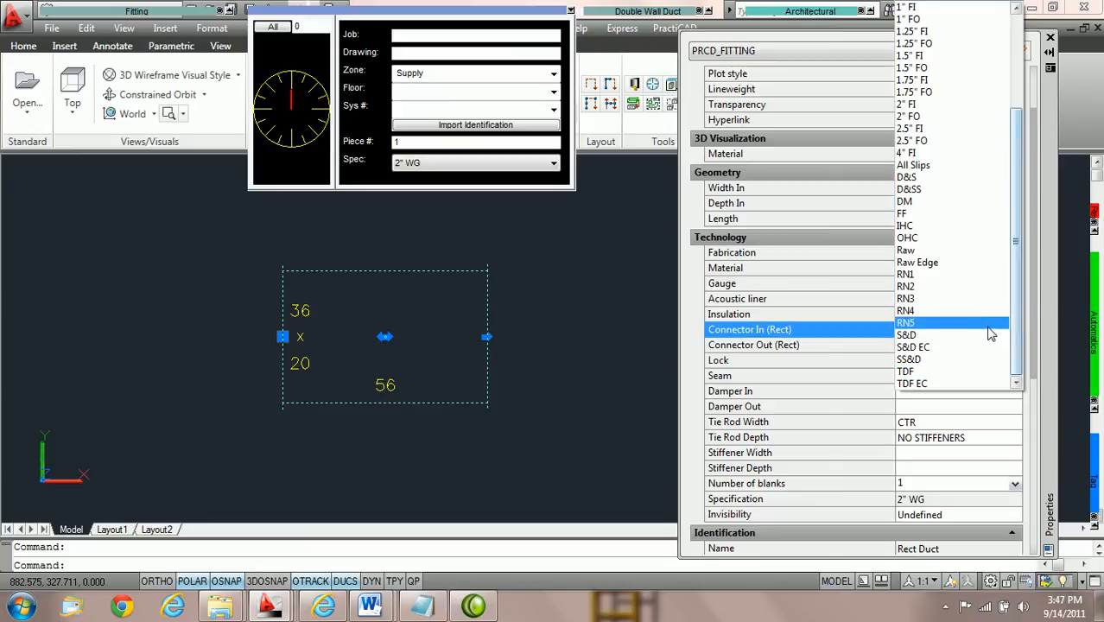
left_click(978, 339)
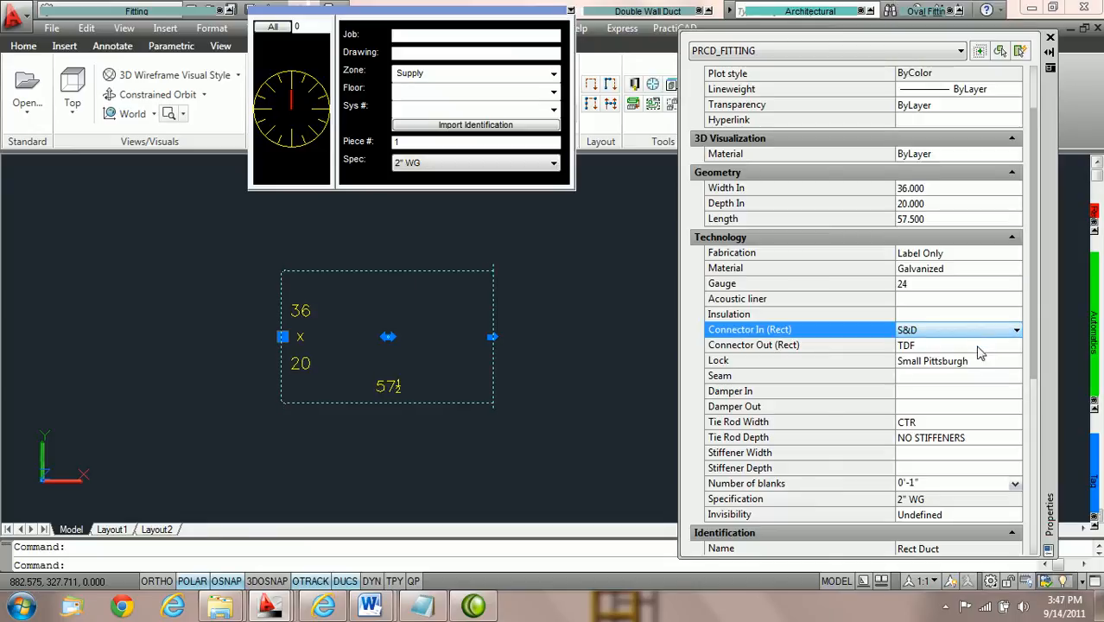
left_click(1013, 351)
left_click(1015, 347)
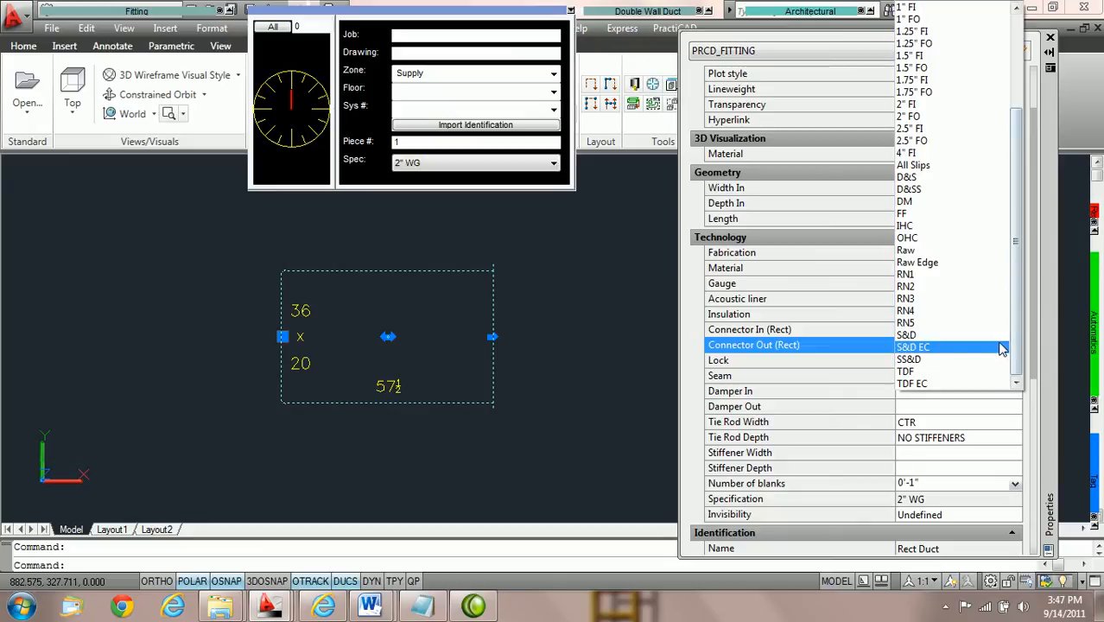
left_click(993, 342)
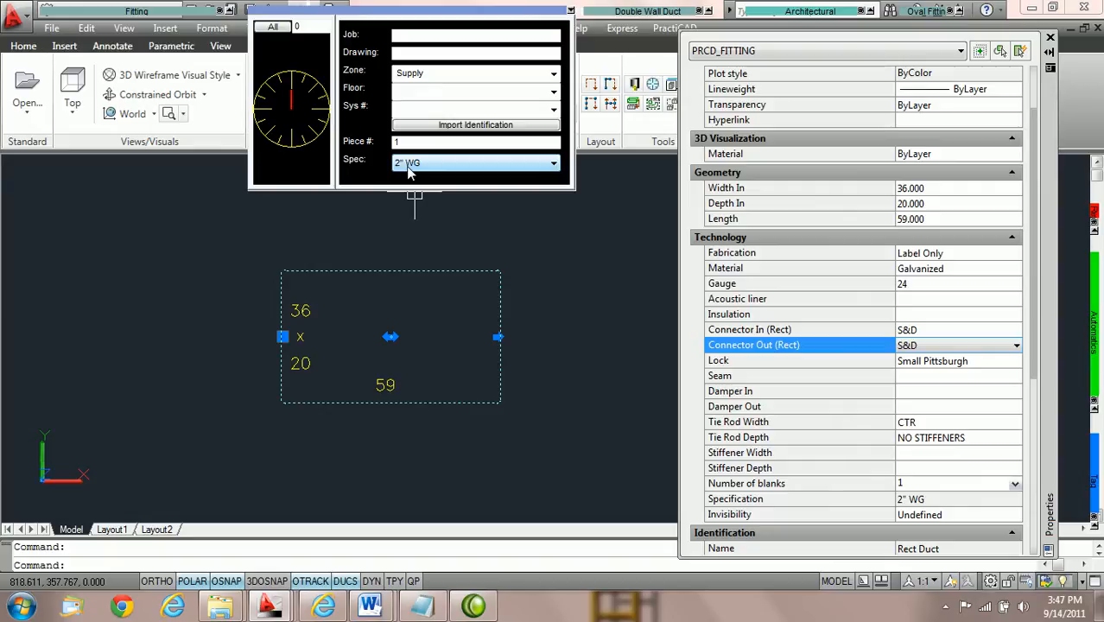
key("Escape")
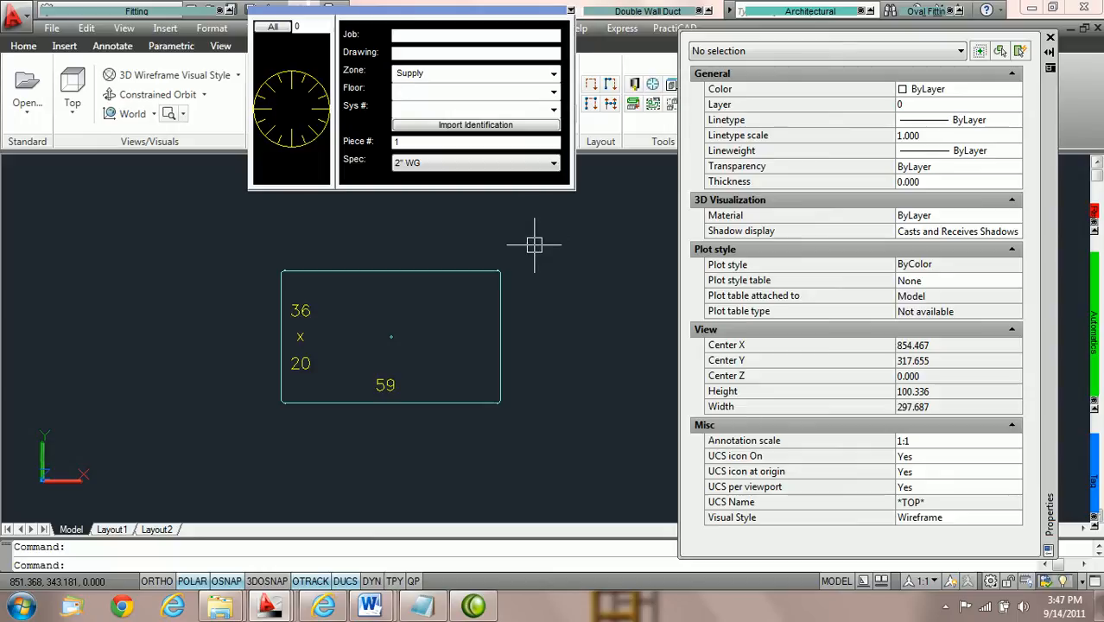
Reselect the 36 x 20 duct and assign it a 1" Acoustic Liner.
left_click(450, 270)
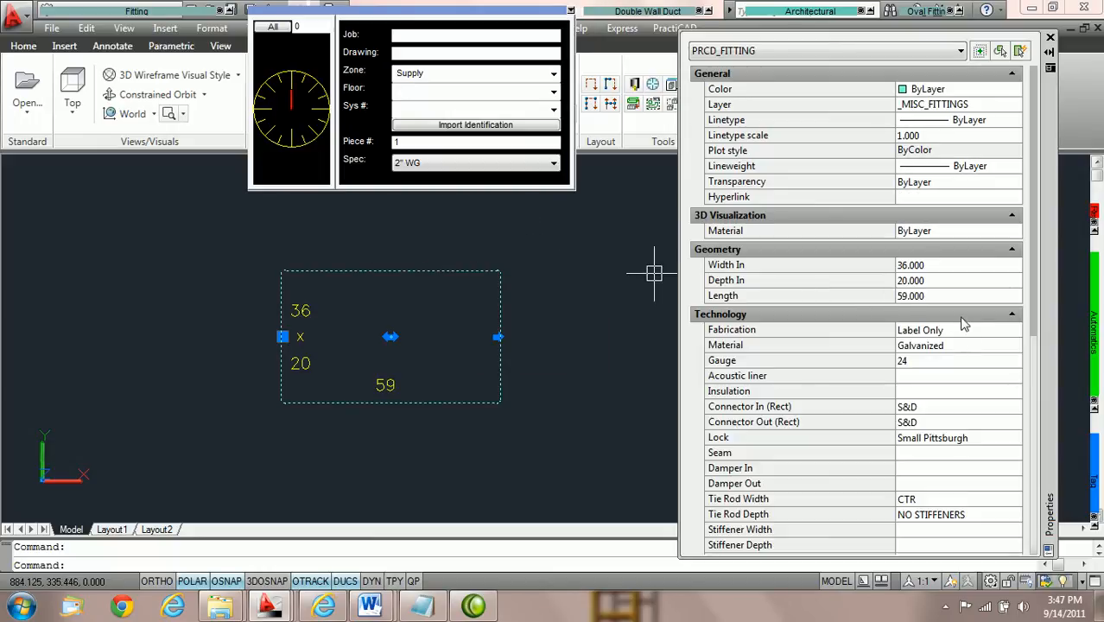
left_click(1011, 381)
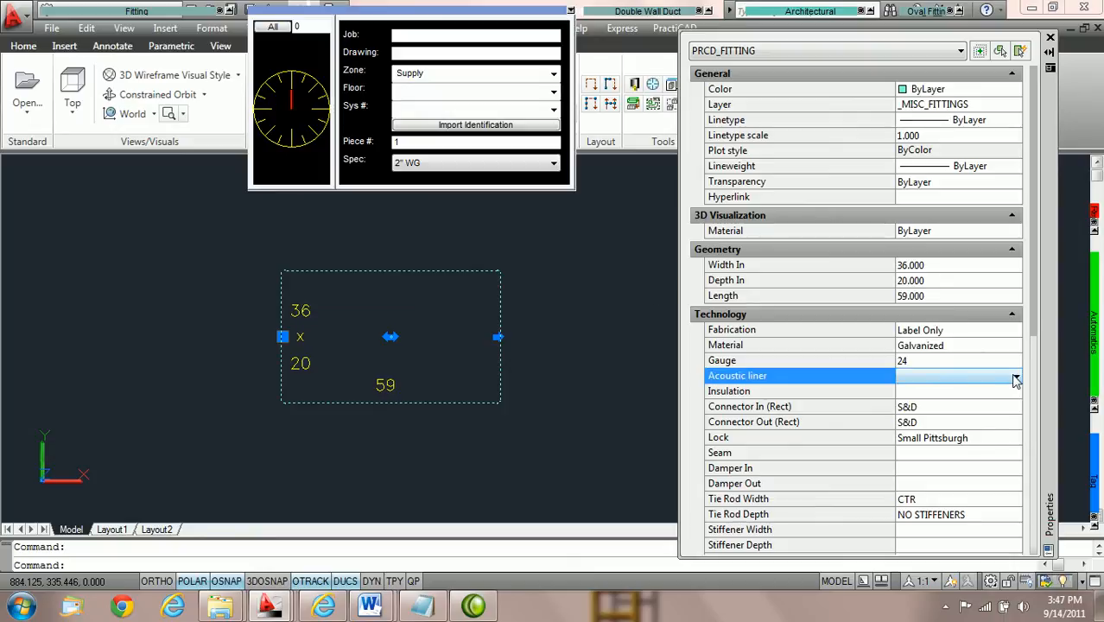
left_click(1015, 380)
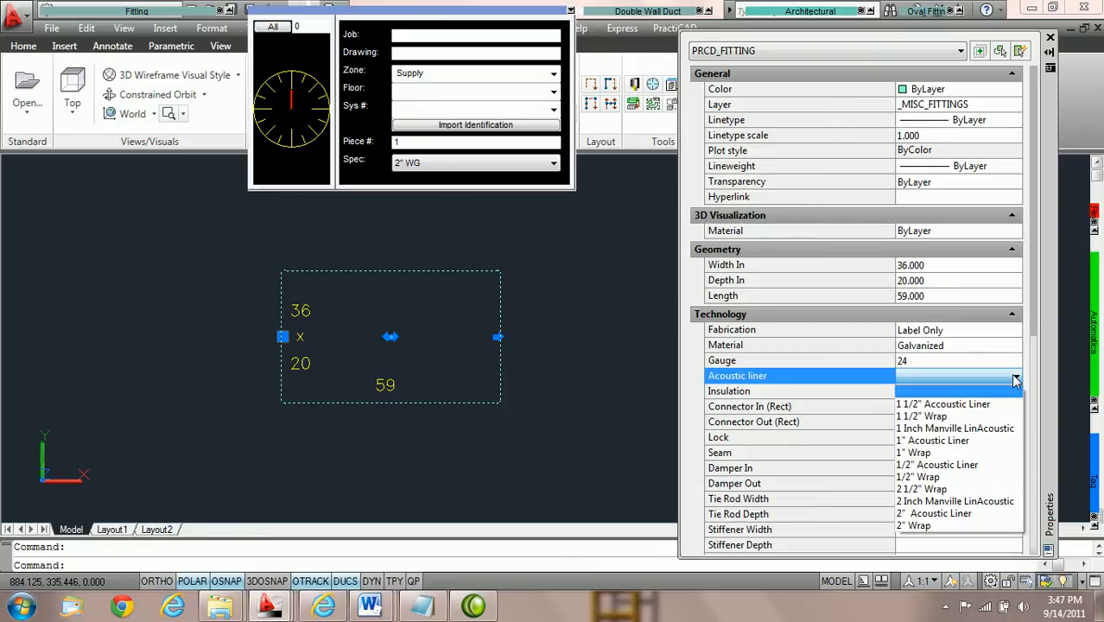
left_click(960, 442)
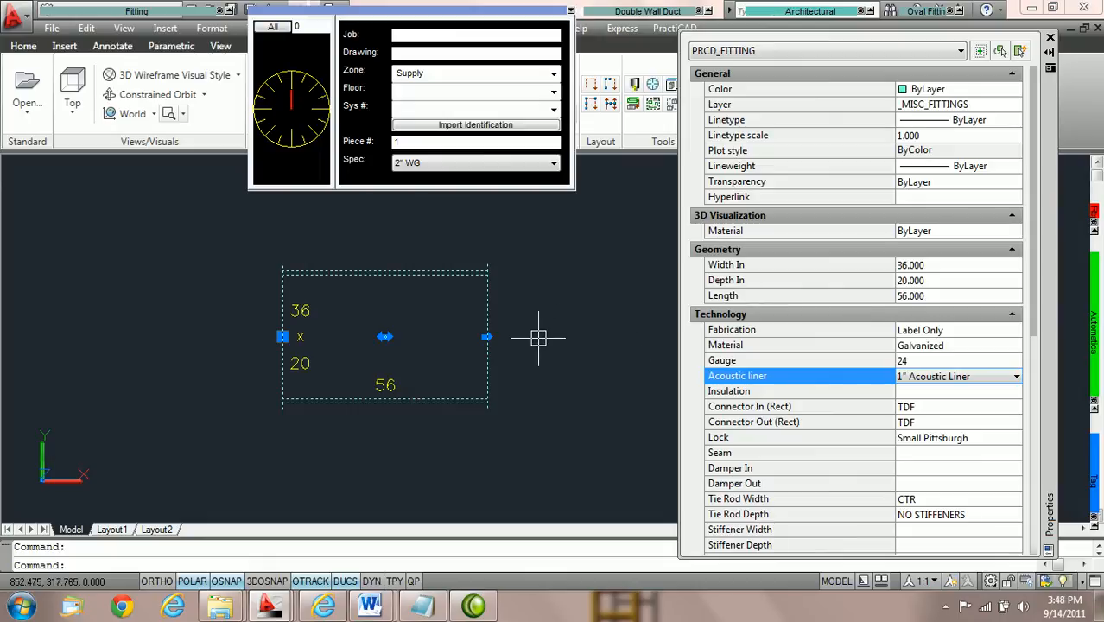
Enable Specification by geometry in the PractiCAD library's ductline editing settings and close the library.
left_click(634, 86)
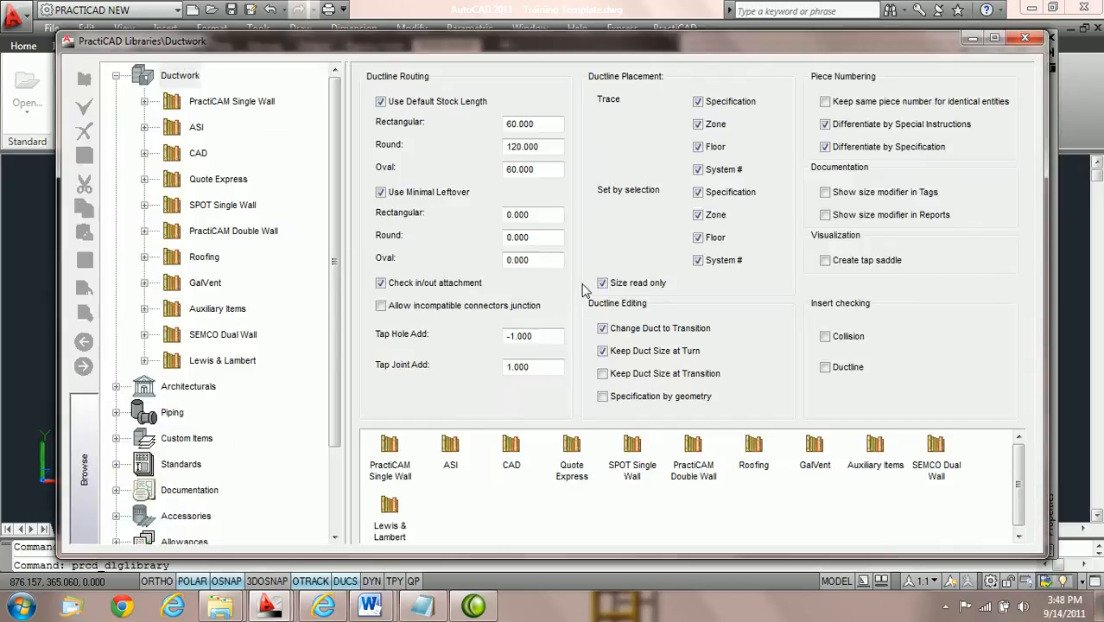
left_click(603, 398)
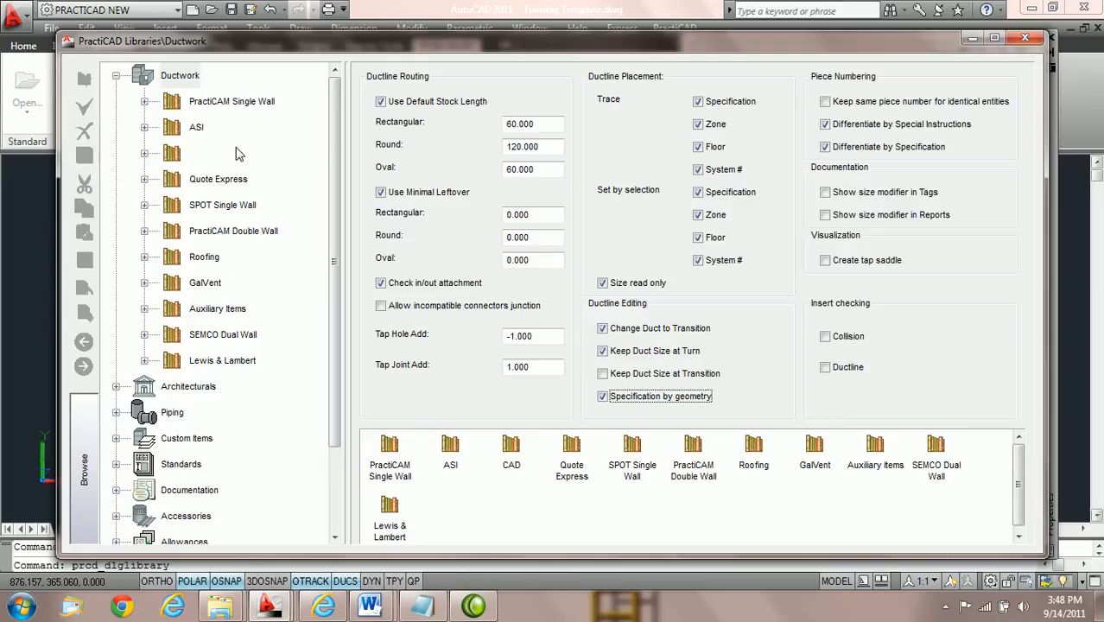
left_click(1020, 40)
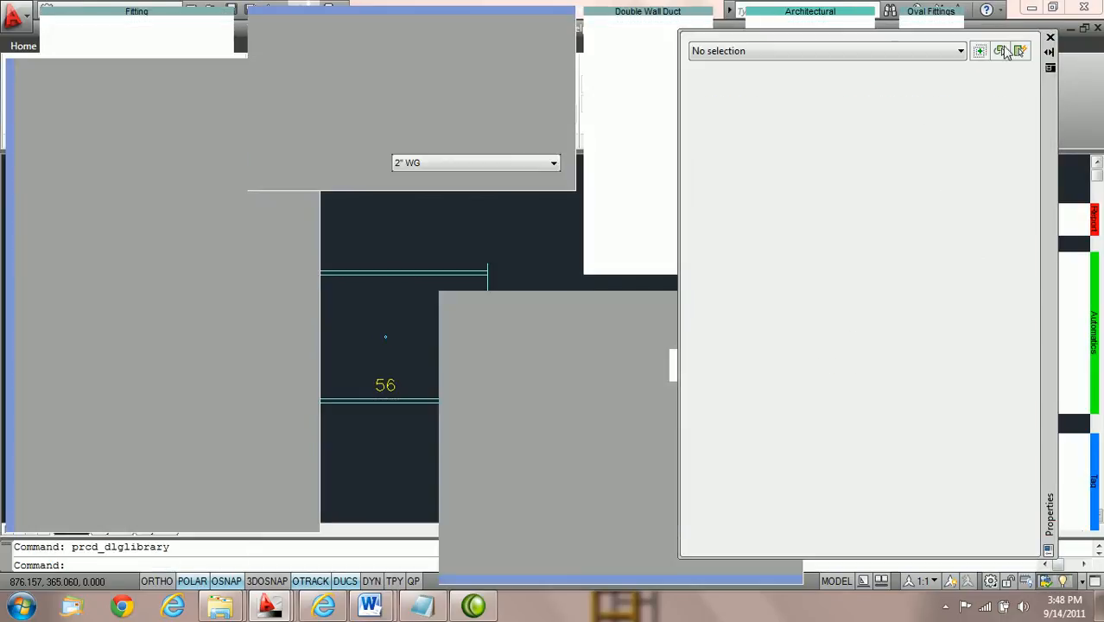
Reselect the 36 x 20 duct and clear its acoustic liner.
left_click(484, 299)
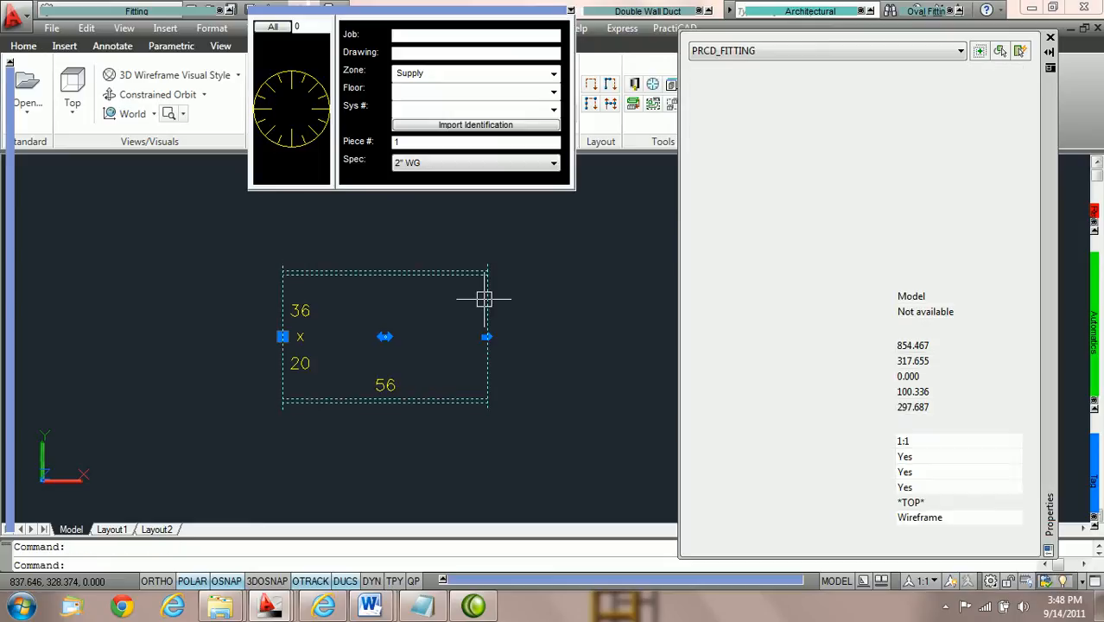
left_click(1009, 380)
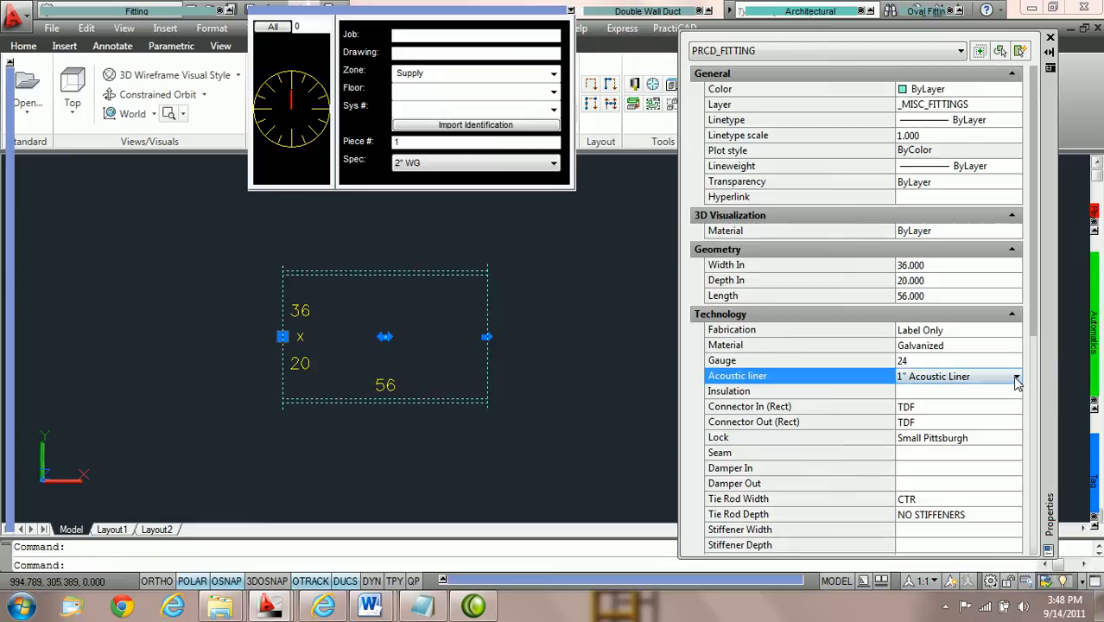
left_click(1015, 377)
left_click(1000, 396)
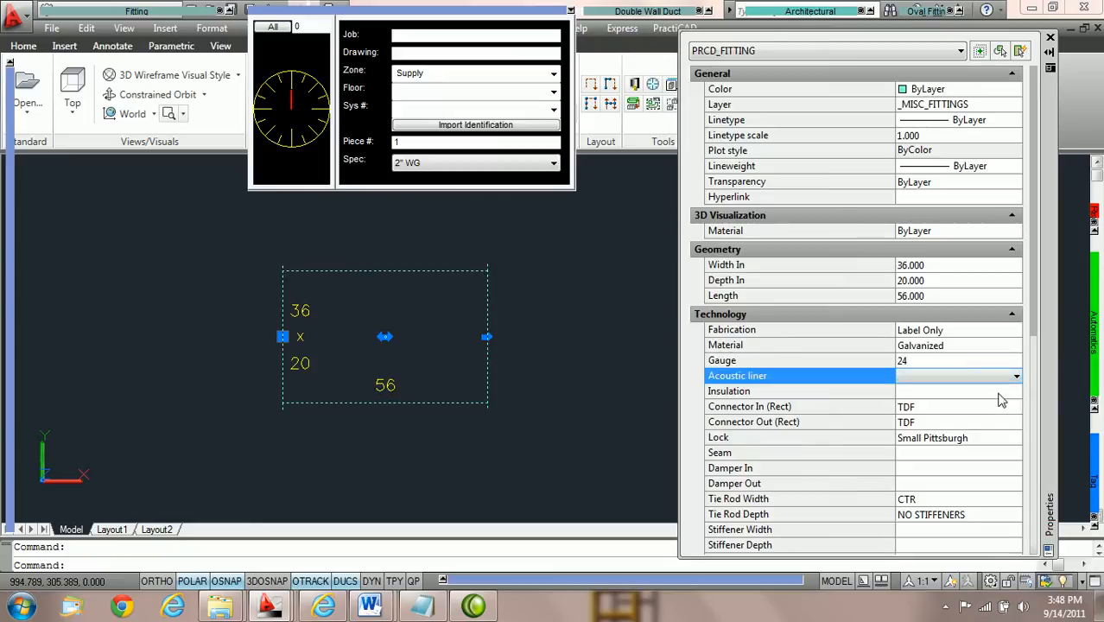
Set the unlined 36 x 20 duct's inlet and outlet connectors to S&D again and clear the selection.
left_click(1004, 414)
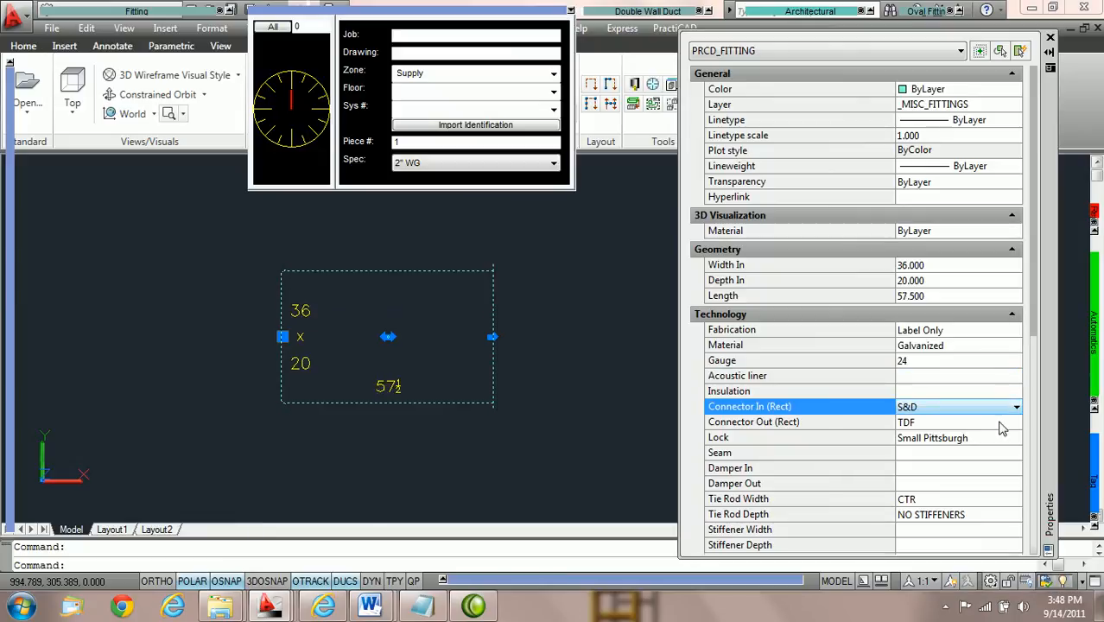
double_click(1005, 422)
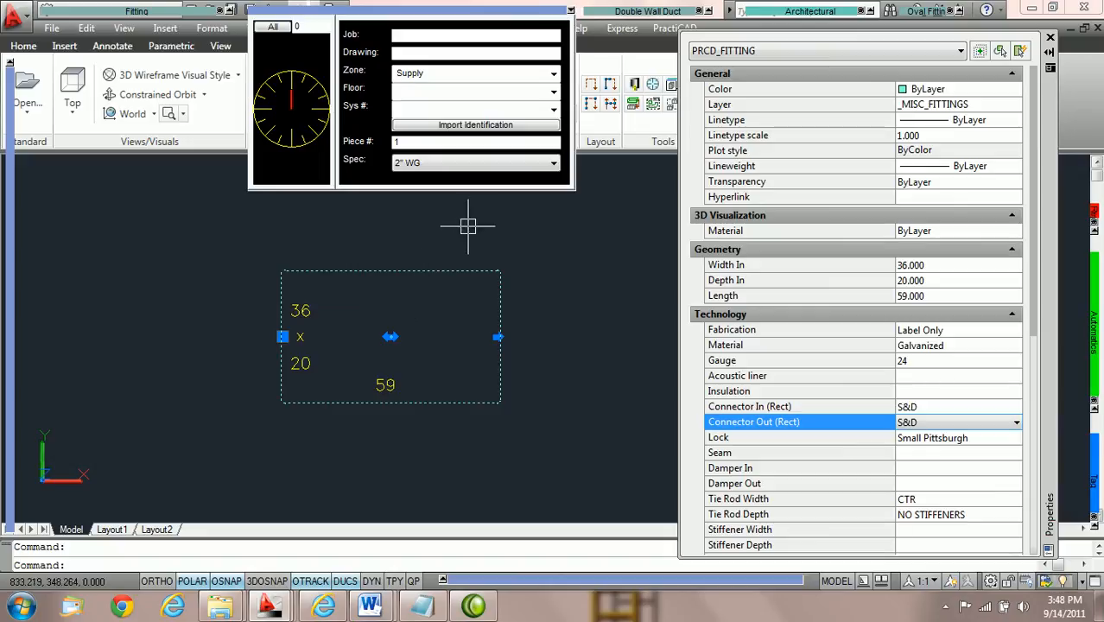
key("Escape")
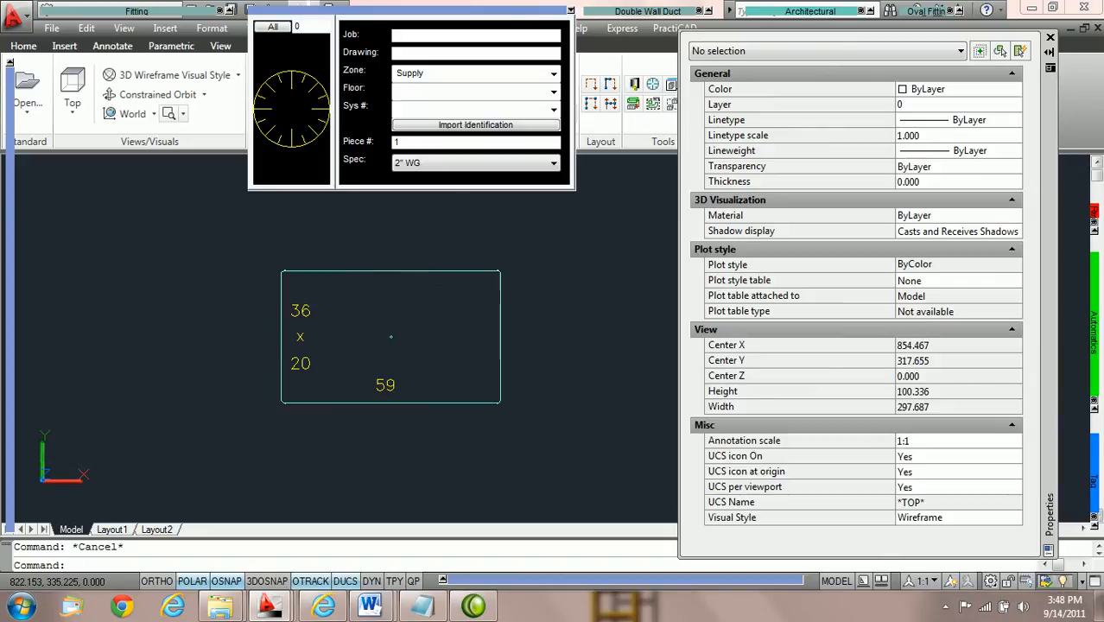
Select the 36 x 20 duct with S&D connectors and assign it a 1" Acoustic Liner.
left_click(430, 270)
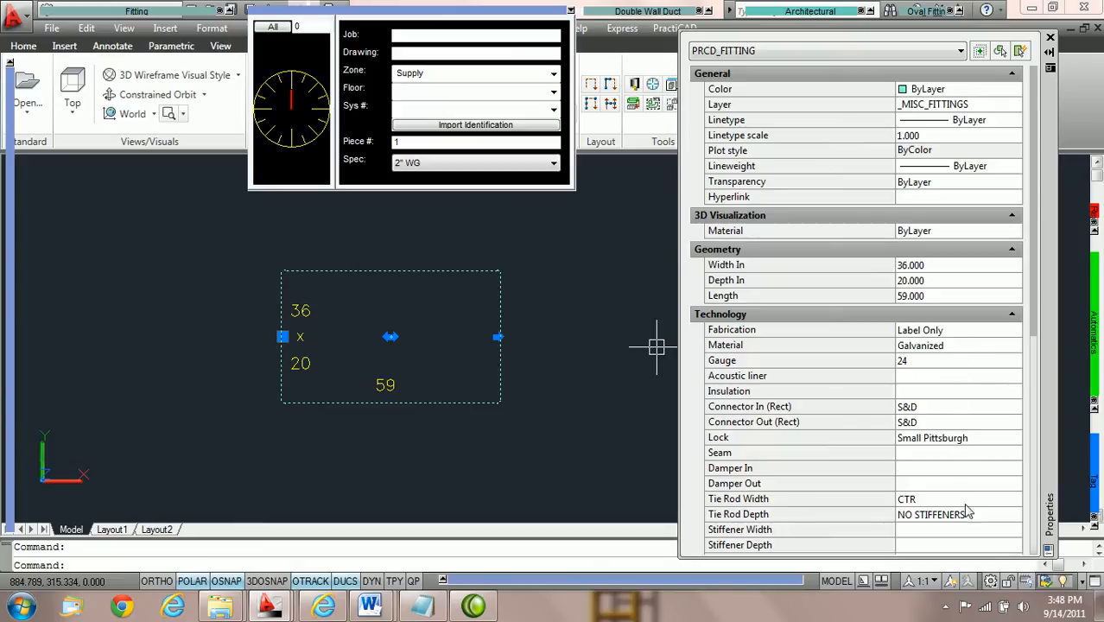
scroll(974, 324, "down", 3)
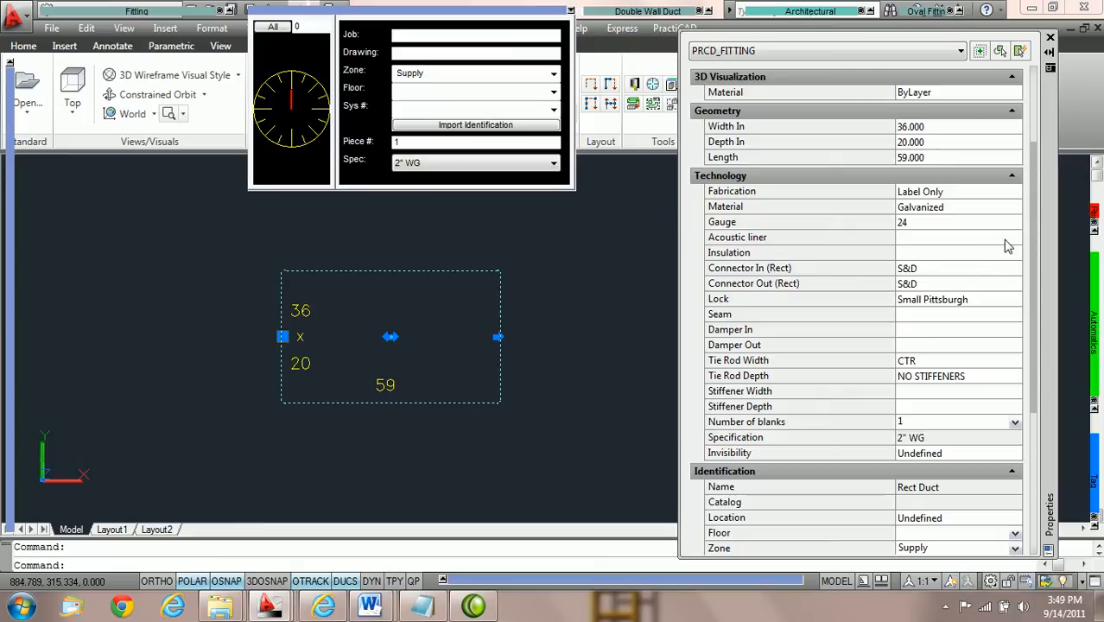
left_click(1002, 240)
left_click(1017, 242)
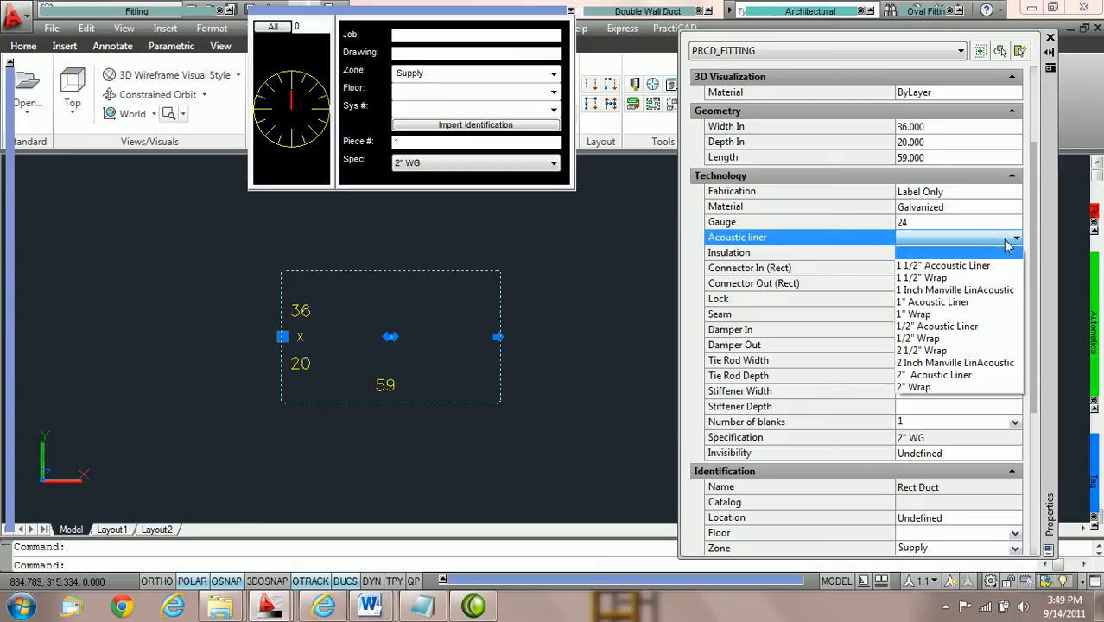
left_click(953, 302)
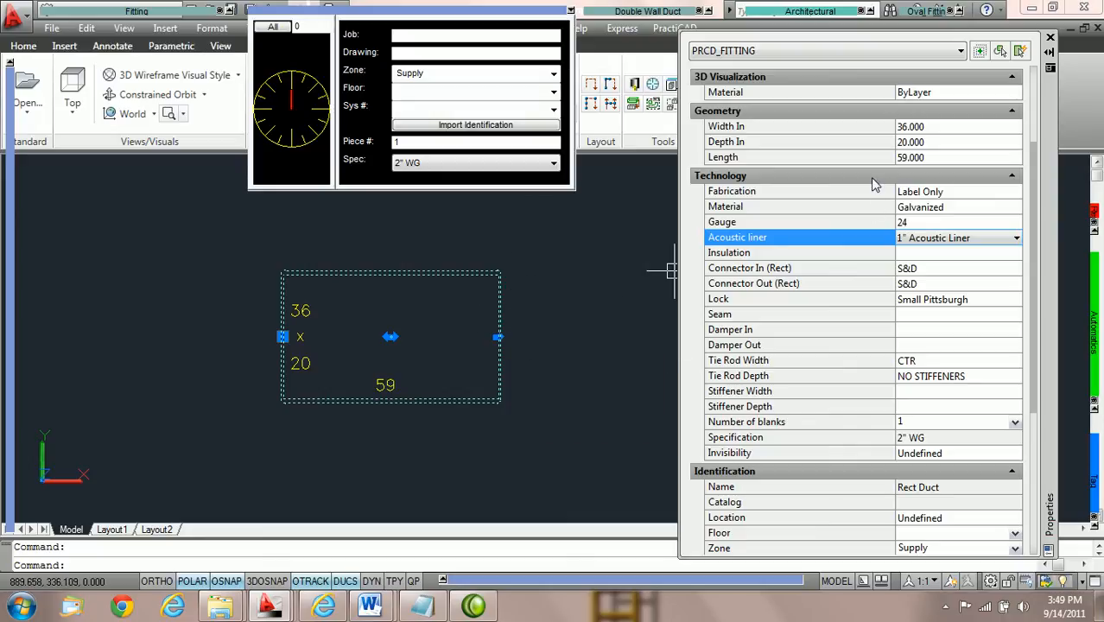
Set the lined duct's inlet depth to 22.
scroll(872, 207, "up", 1)
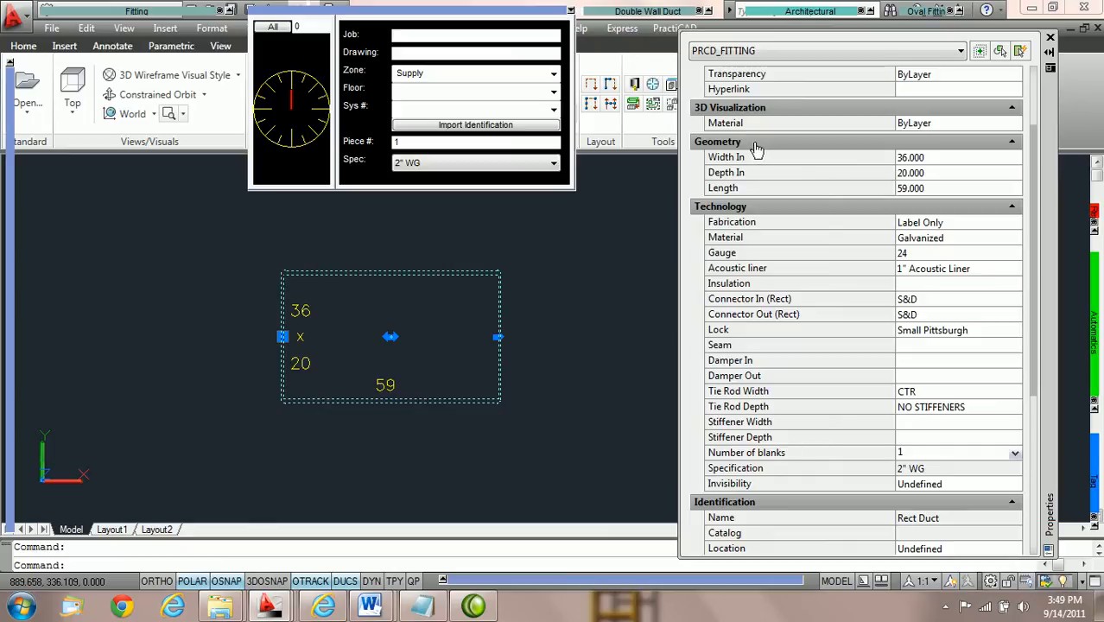
left_click(942, 173)
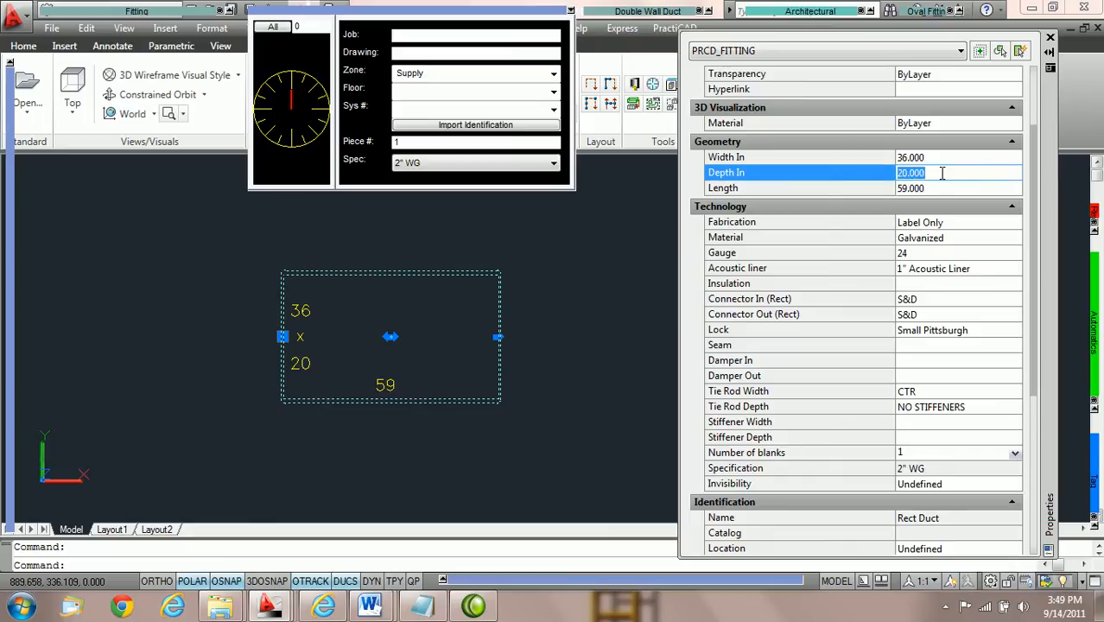
type("22")
key("Tab")
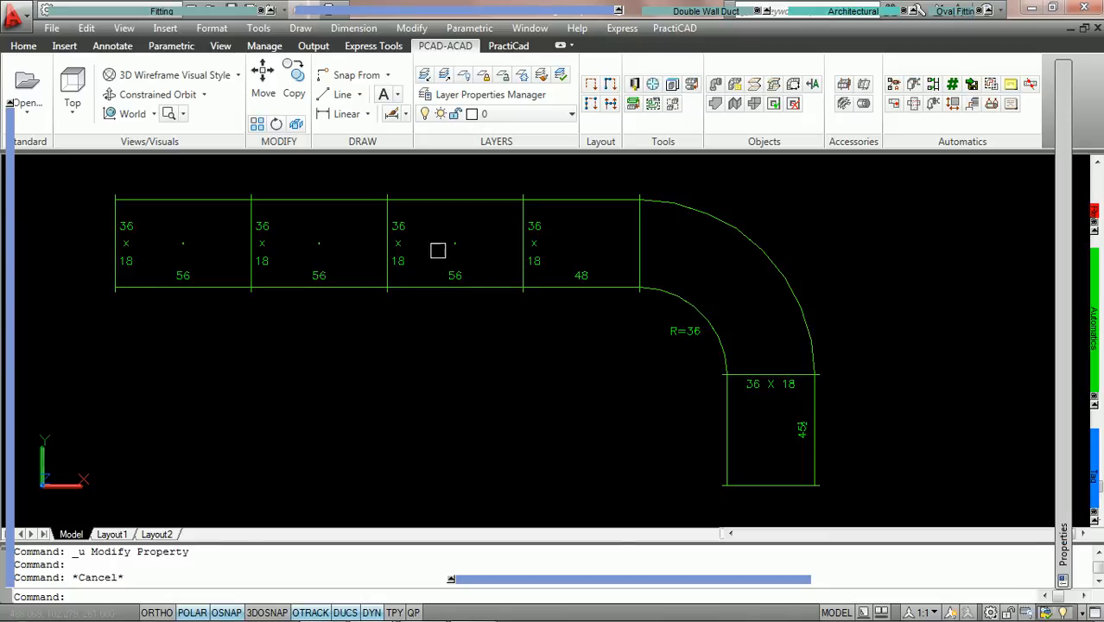
Replace the TDF outlet connector of the third straight duct in the run with another connector type, and deselect the duct.
left_click(446, 199)
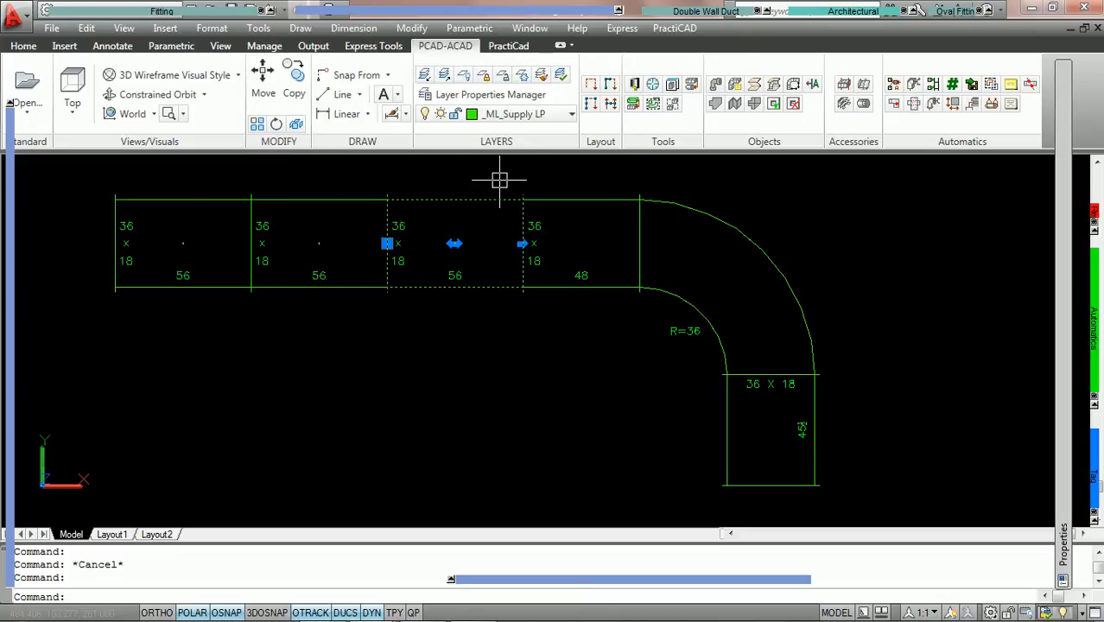
double_click(484, 200)
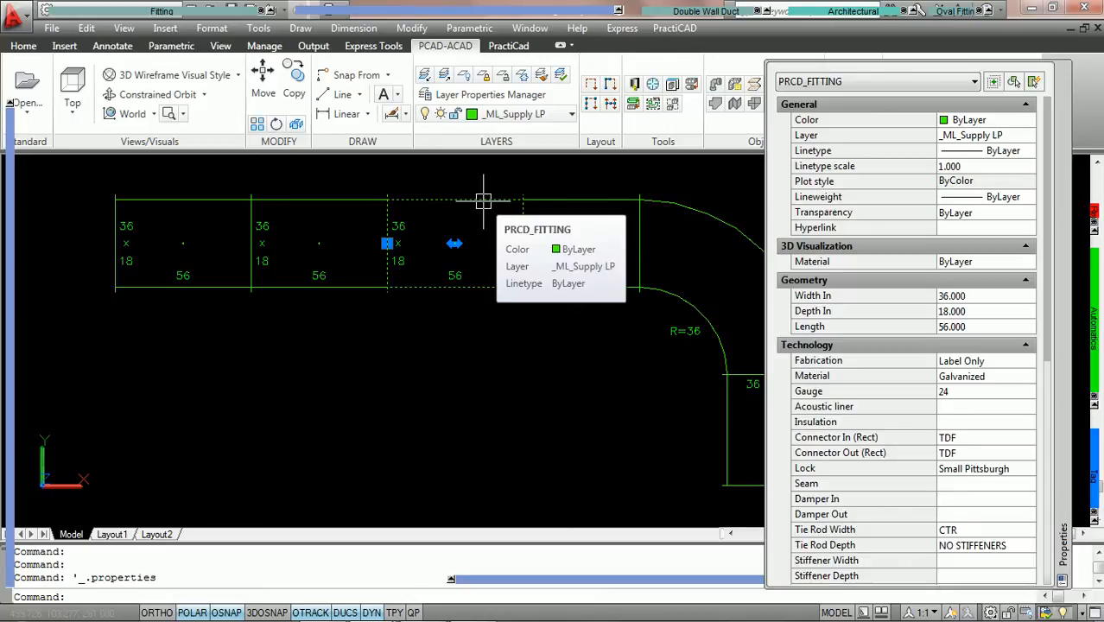
key("ctrl+1")
key("ctrl+1")
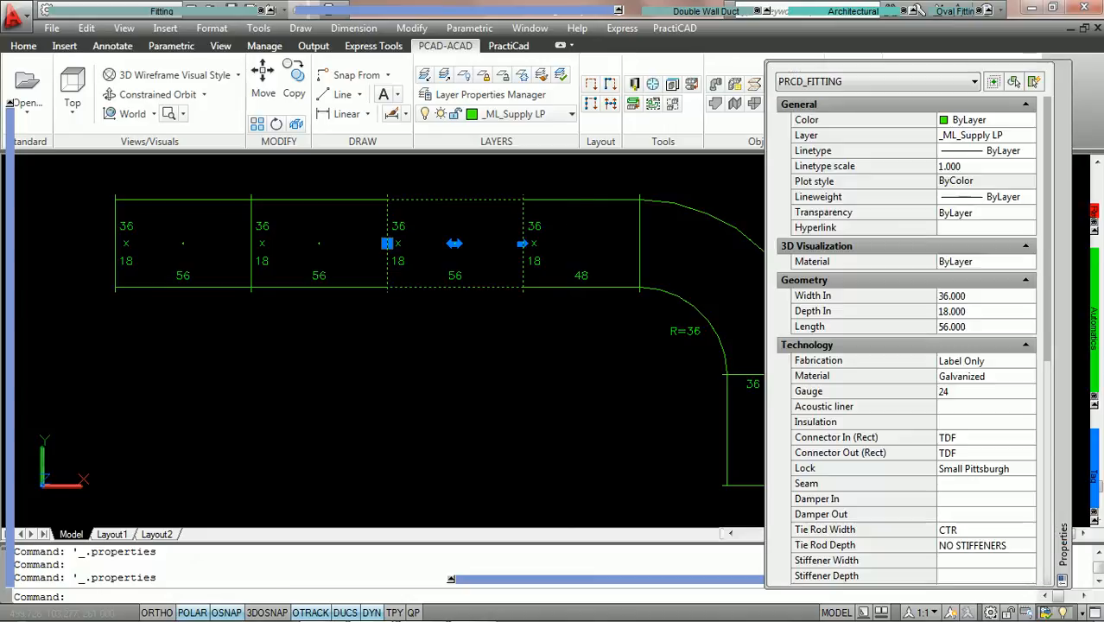
left_click(1028, 458)
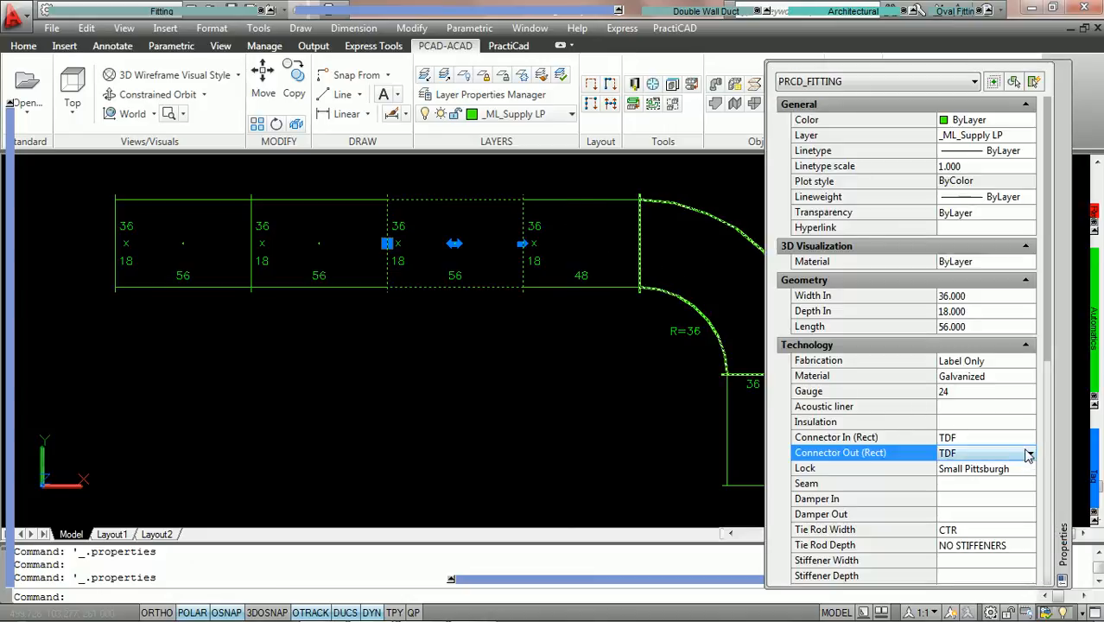
left_click(1029, 457)
left_click(986, 268)
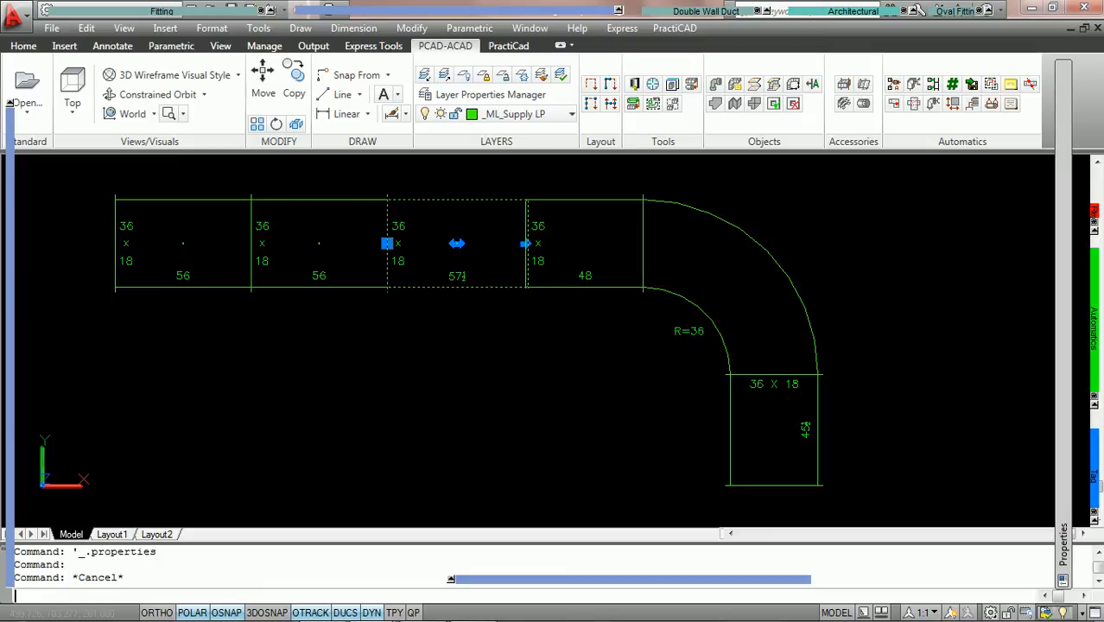
key("Escape")
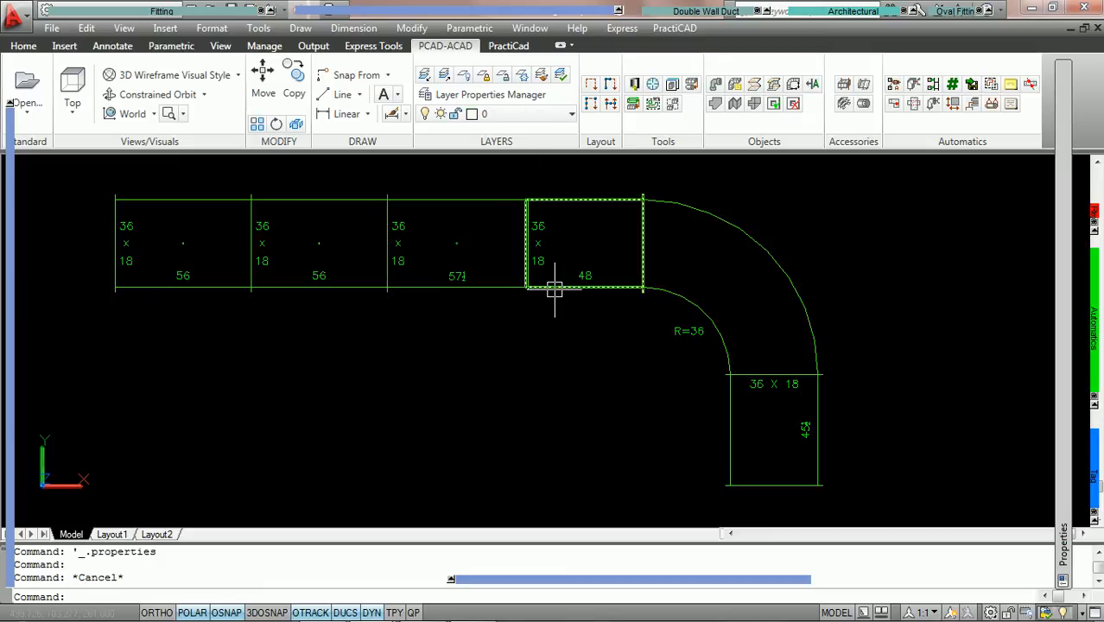
Try an inlet width of 30 on the first straight duct of the connected run, and undo the change.
mouse_move(554, 290)
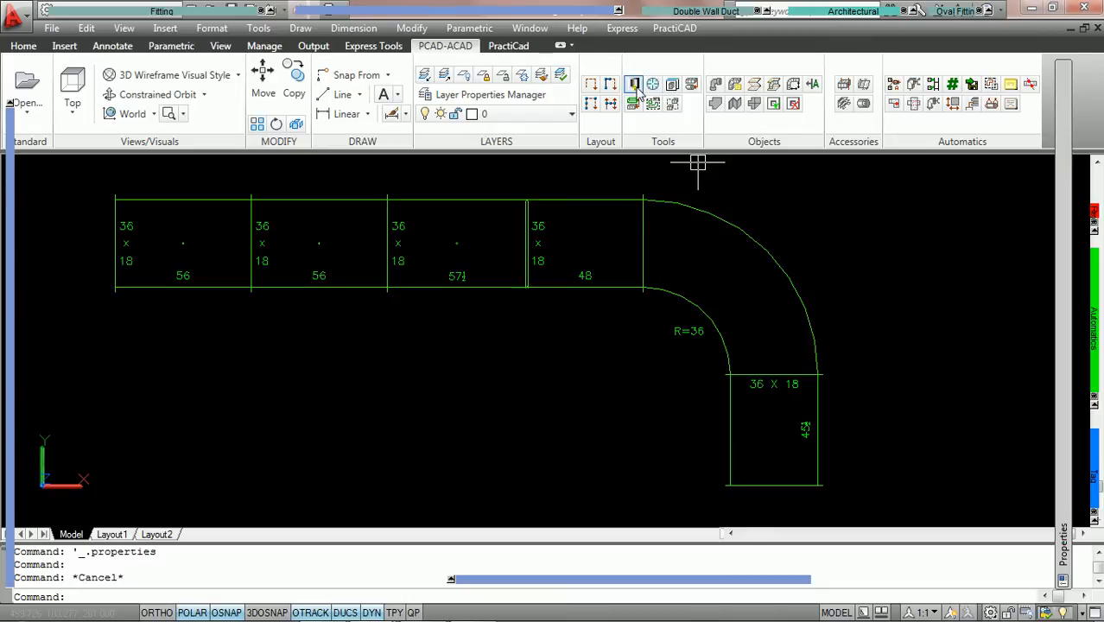
double_click(219, 201)
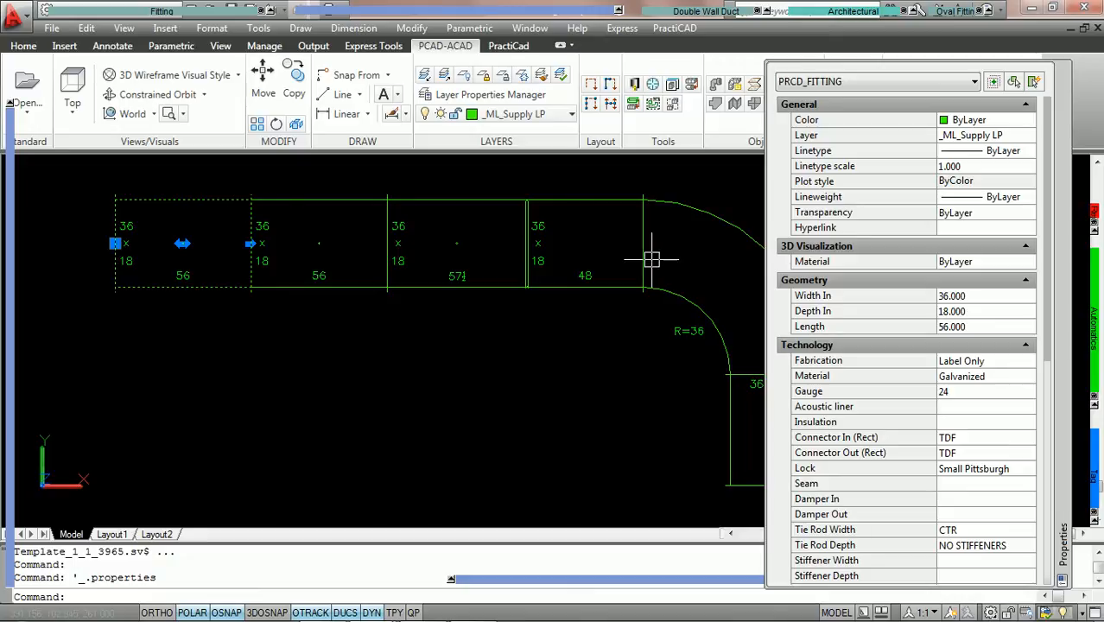
left_click(983, 297)
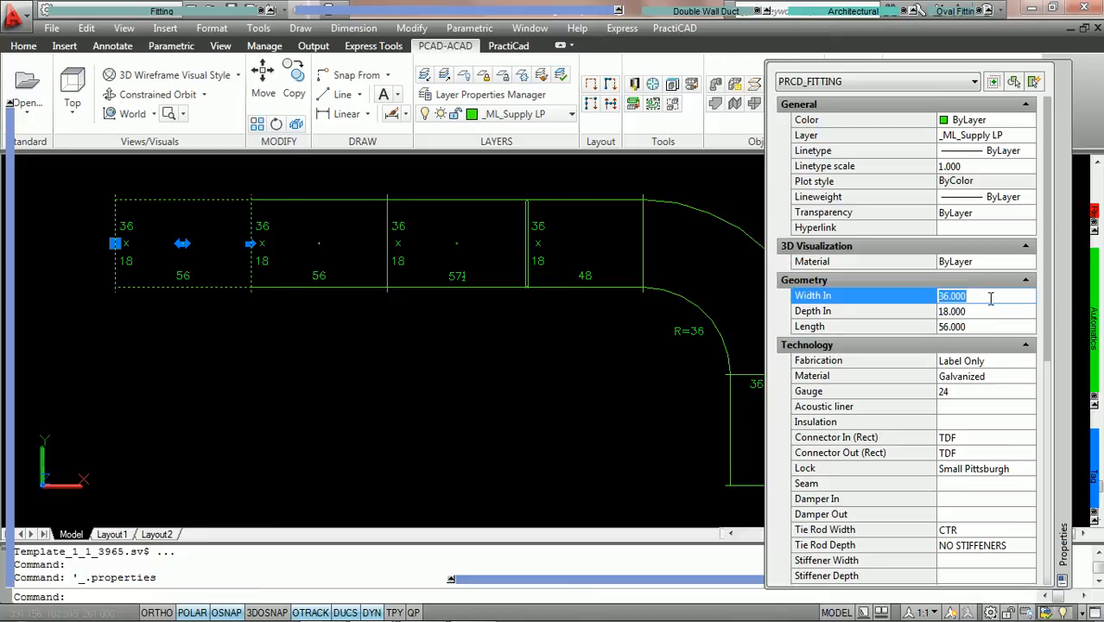
type("30")
left_click(921, 309)
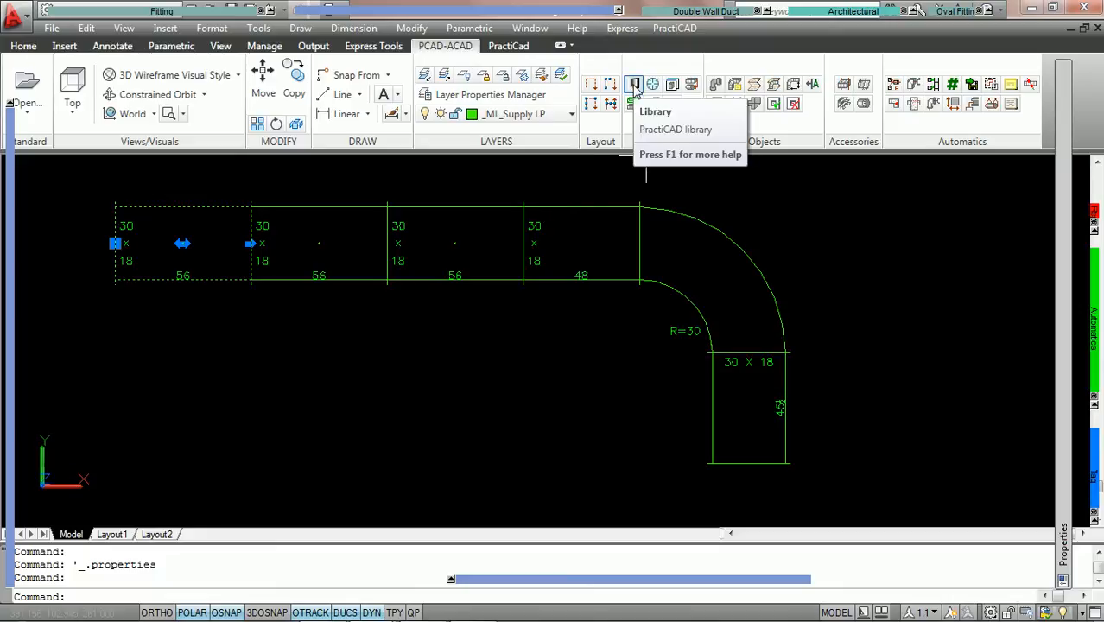
key("Escape")
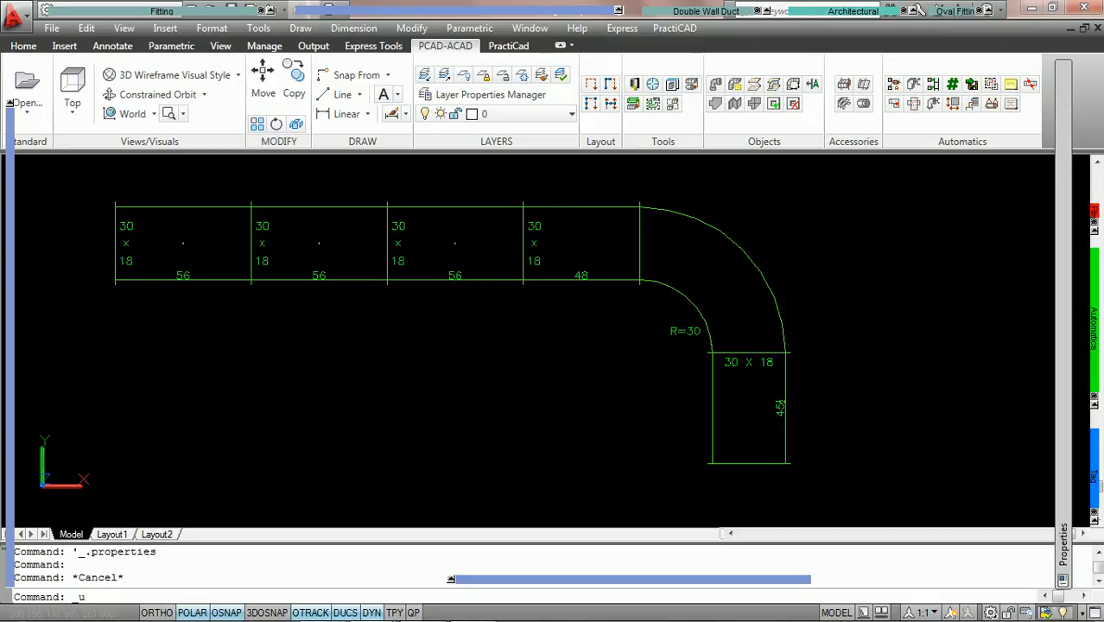
key("ctrl+z")
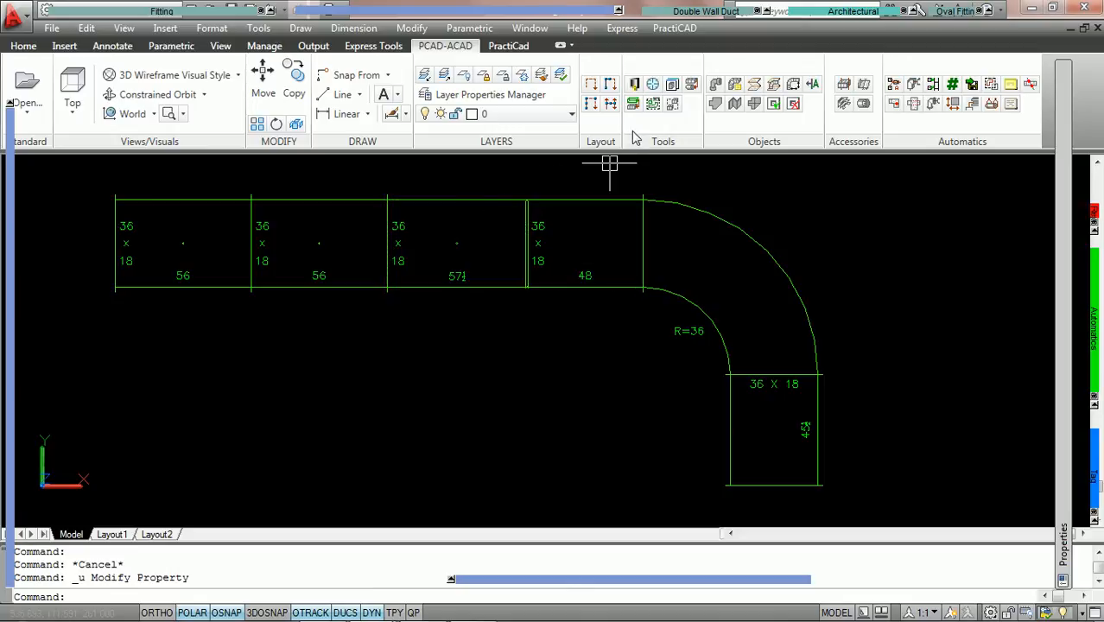
Enable Specification for new duct only in the Ductwork library's Ductline Editing settings, save the library and close it.
left_click(634, 84)
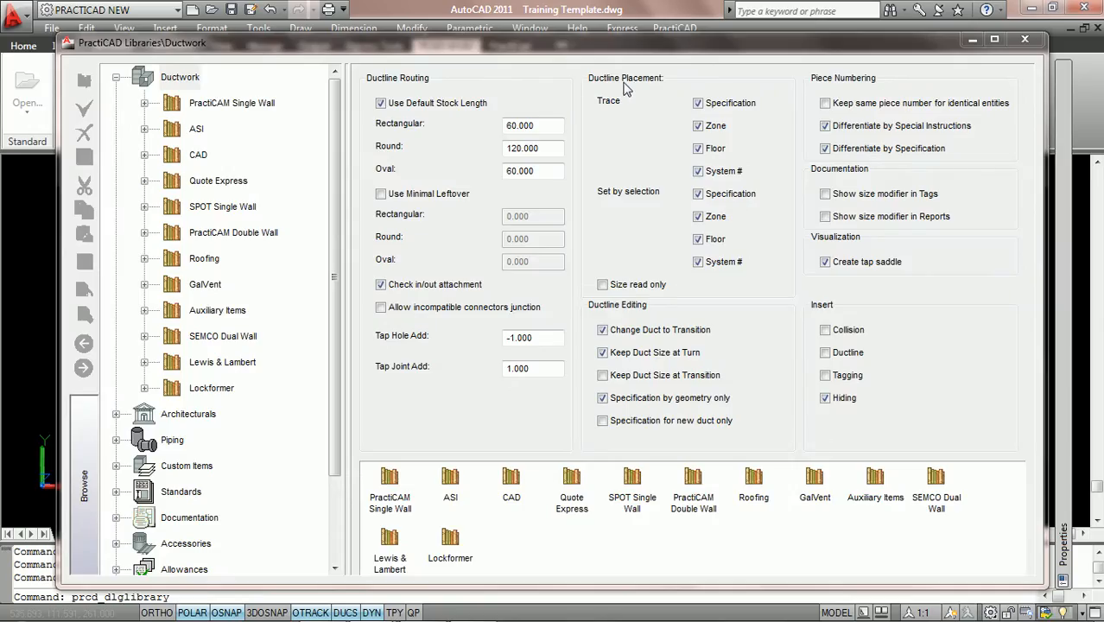
left_click(180, 79)
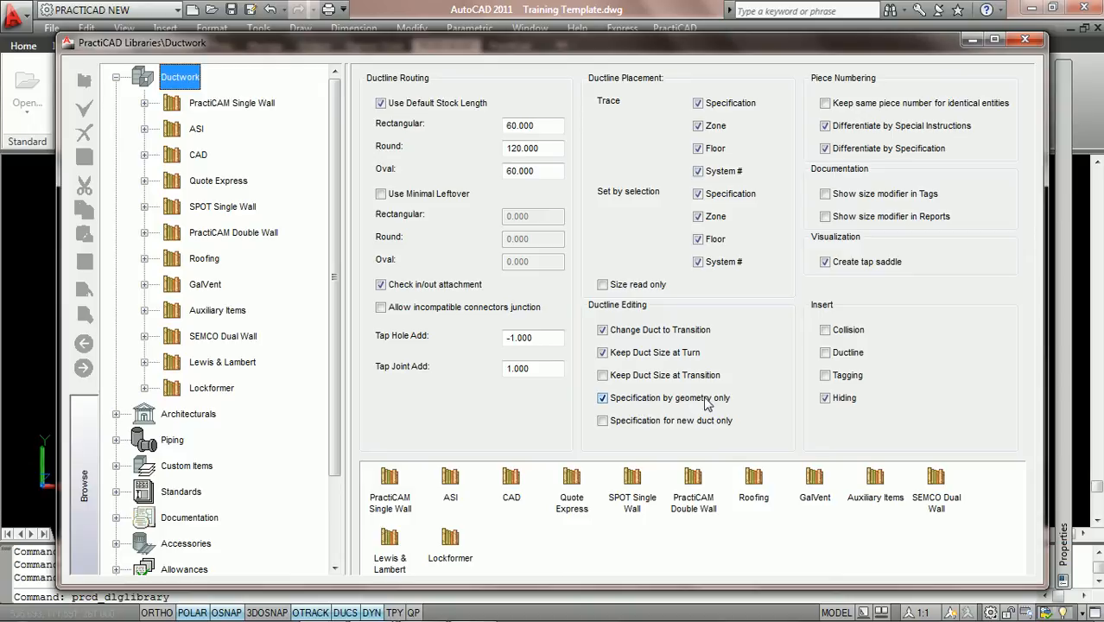
left_click(602, 422)
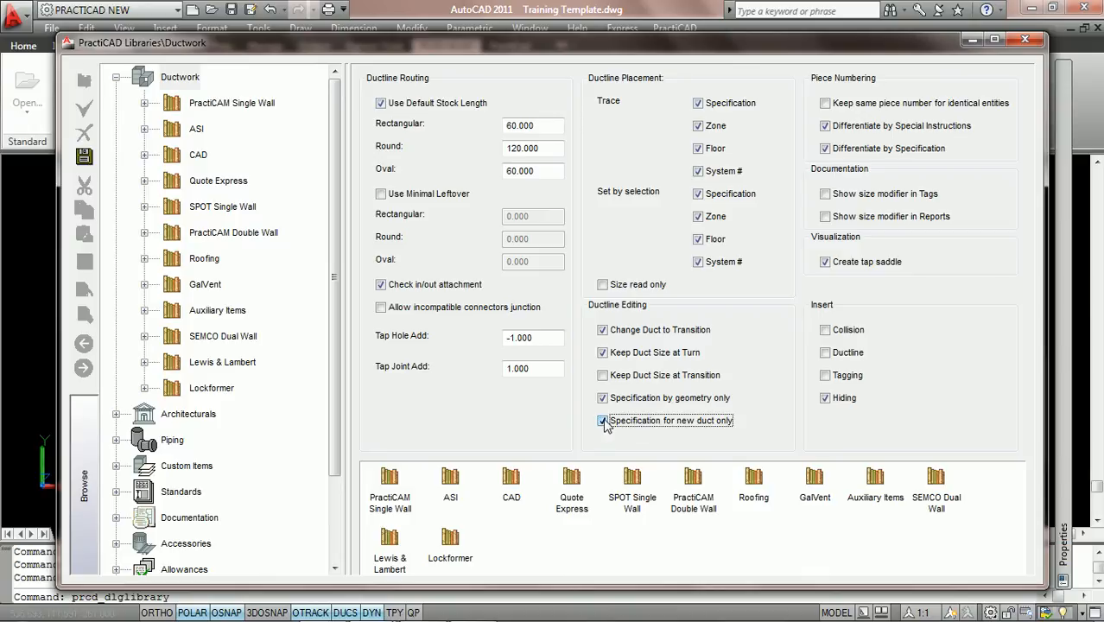
left_click(85, 157)
left_click(1025, 41)
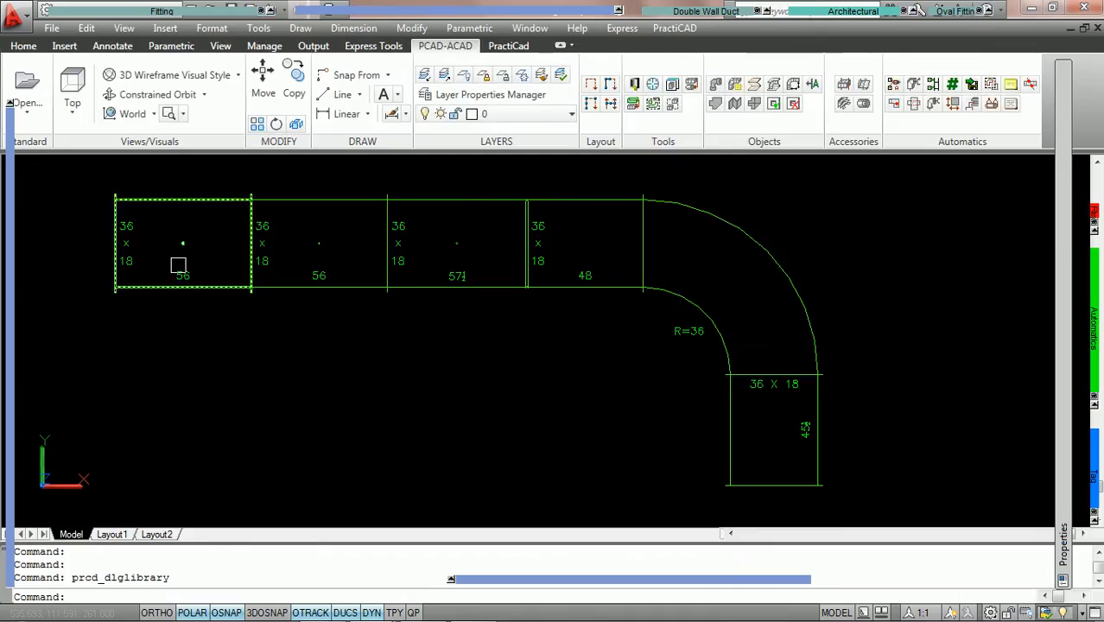
Set the inlet width of the run's first straight duct to 30 and clear the selection.
double_click(166, 198)
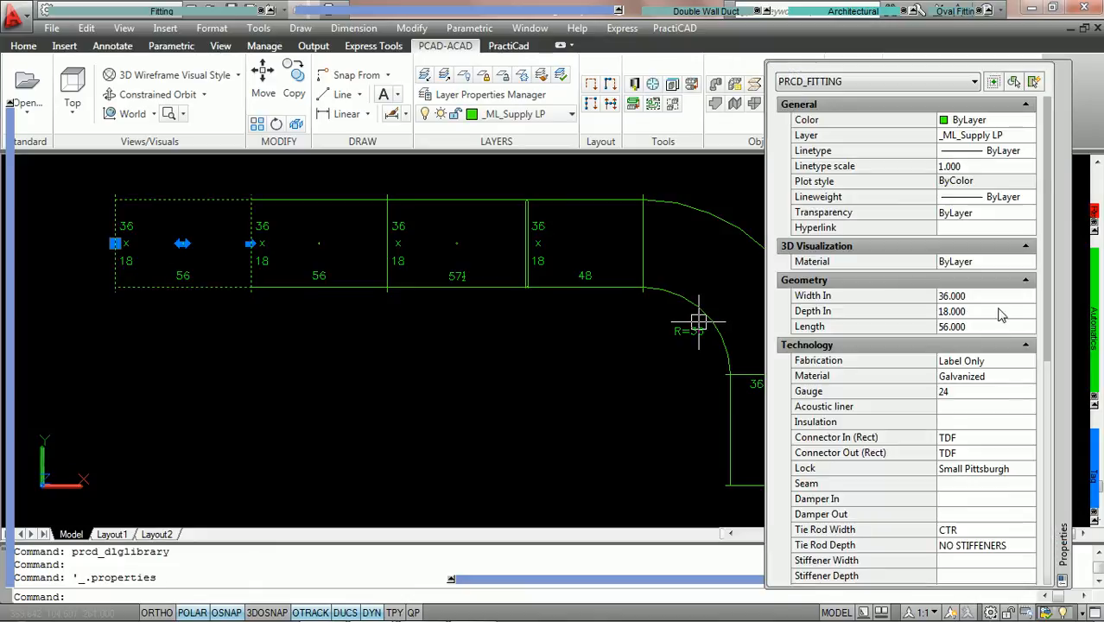
left_click(983, 296)
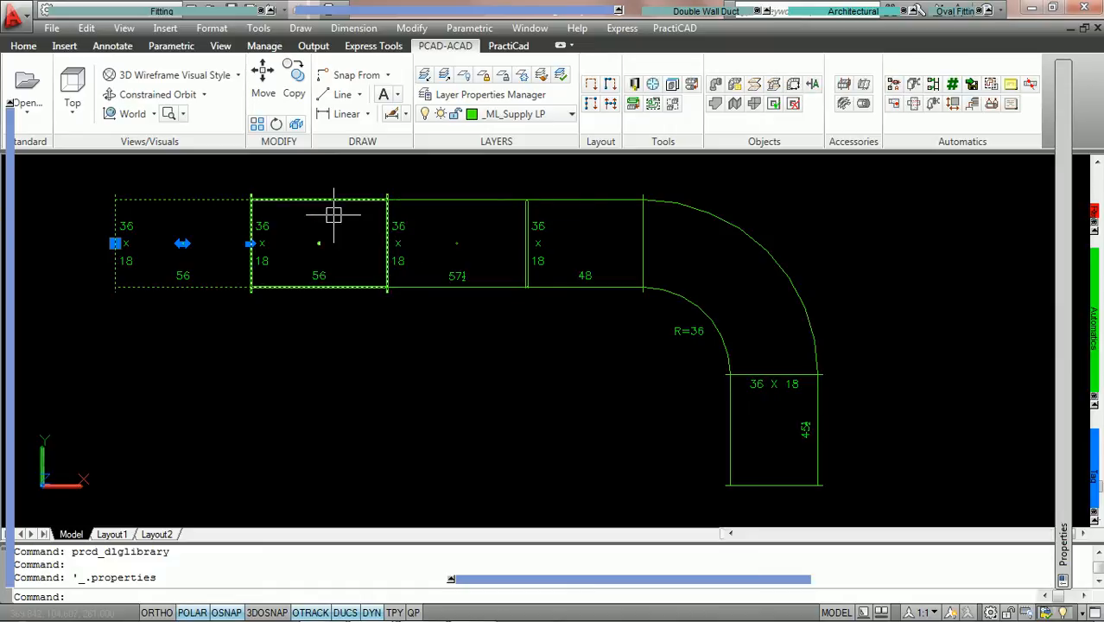
double_click(210, 199)
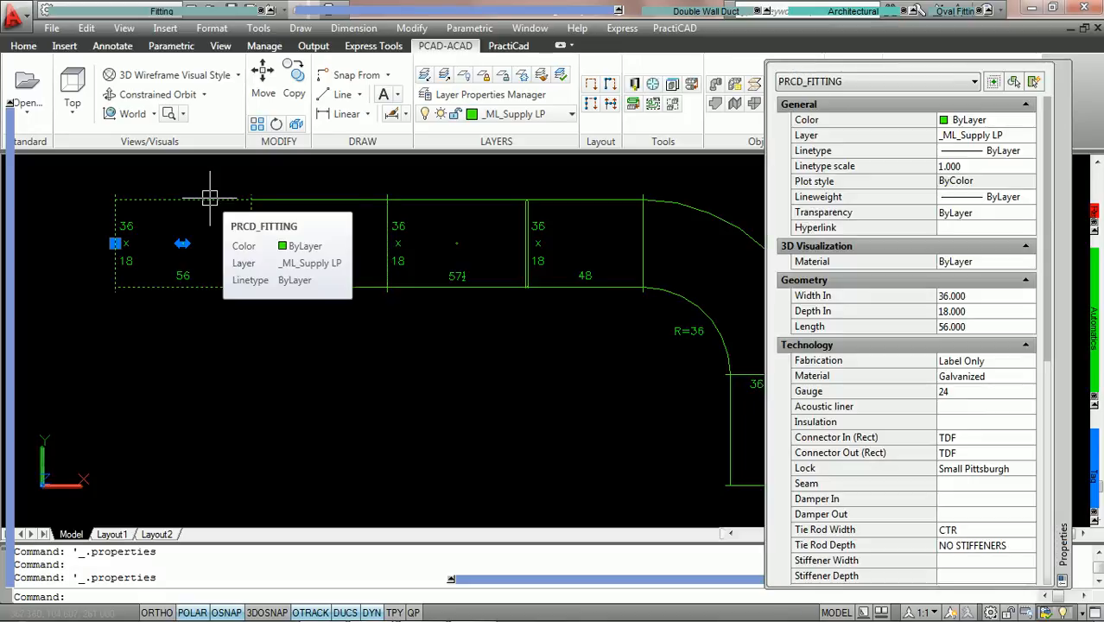
left_click(979, 296)
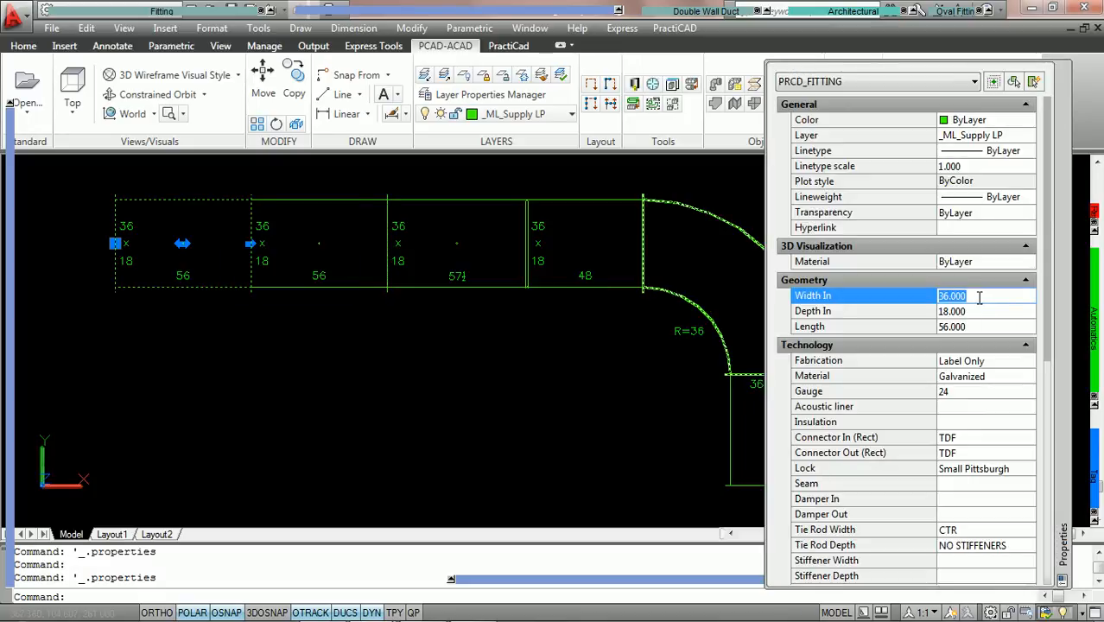
type("30")
key("Tab")
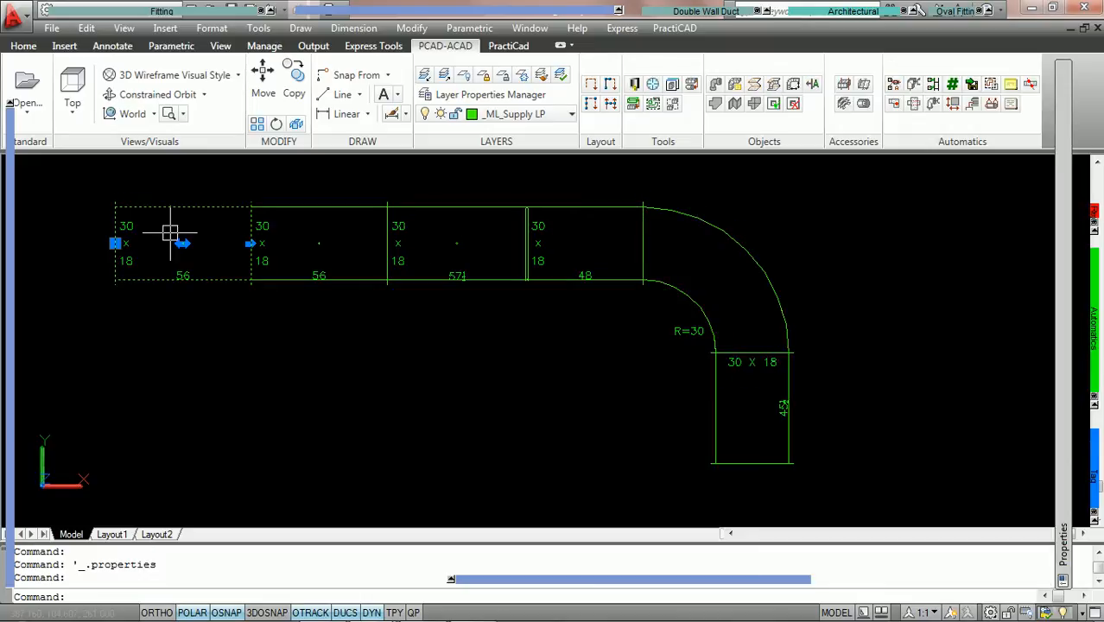
key("Escape")
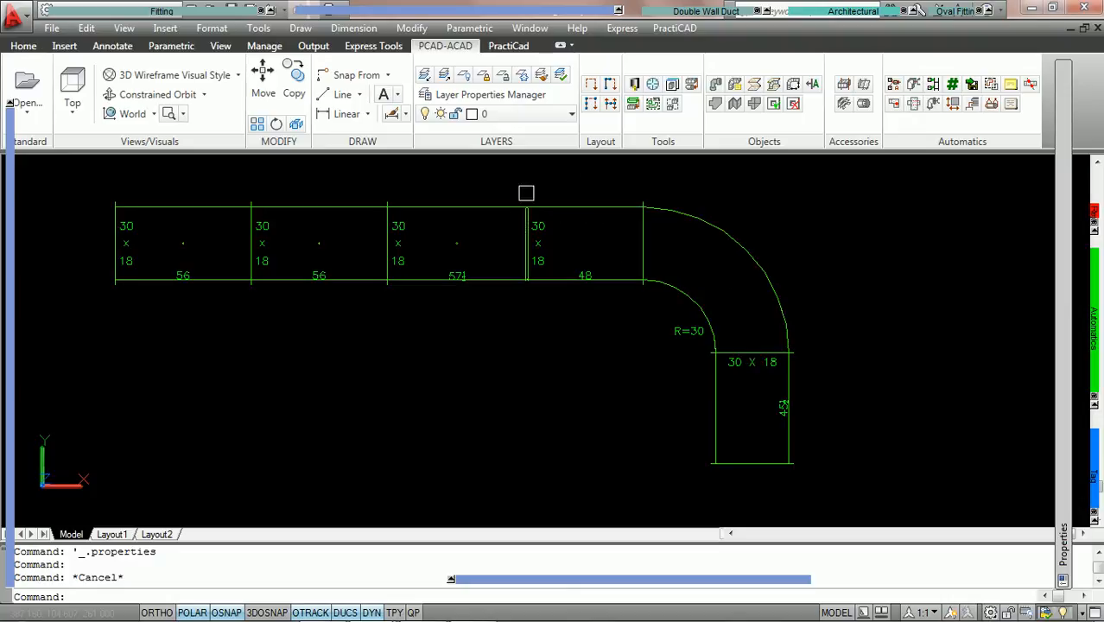
Set the inlet connector of the second of the two adjoining 56-long straight ducts to S&D and clear the selection.
mouse_move(517, 216)
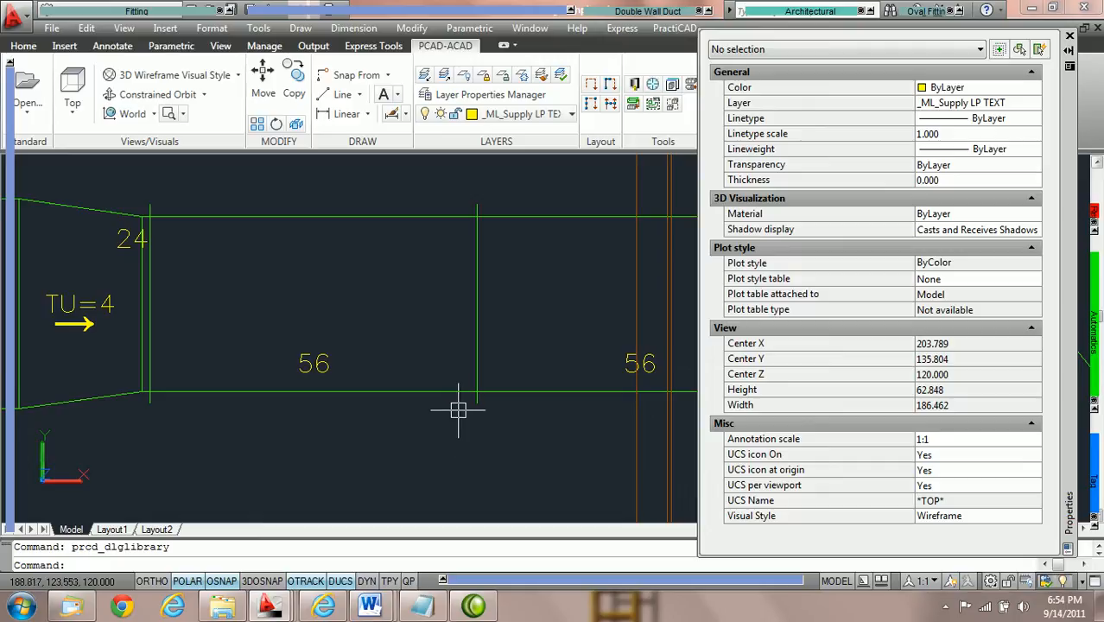
middle_click_drag(493, 317, 449, 331)
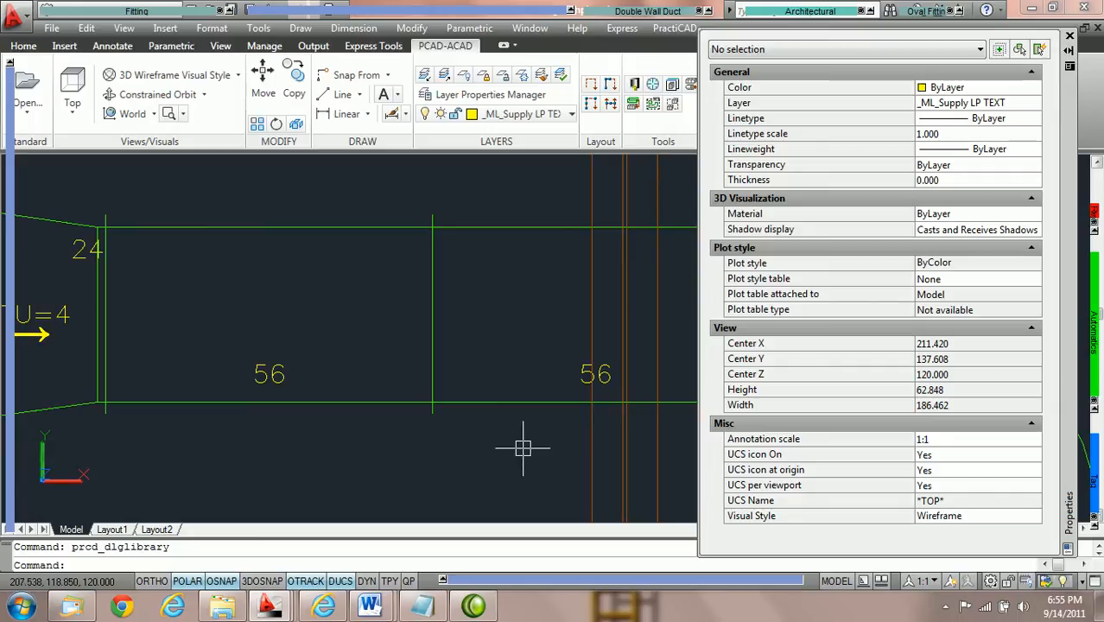
middle_click_drag(519, 447, 435, 435)
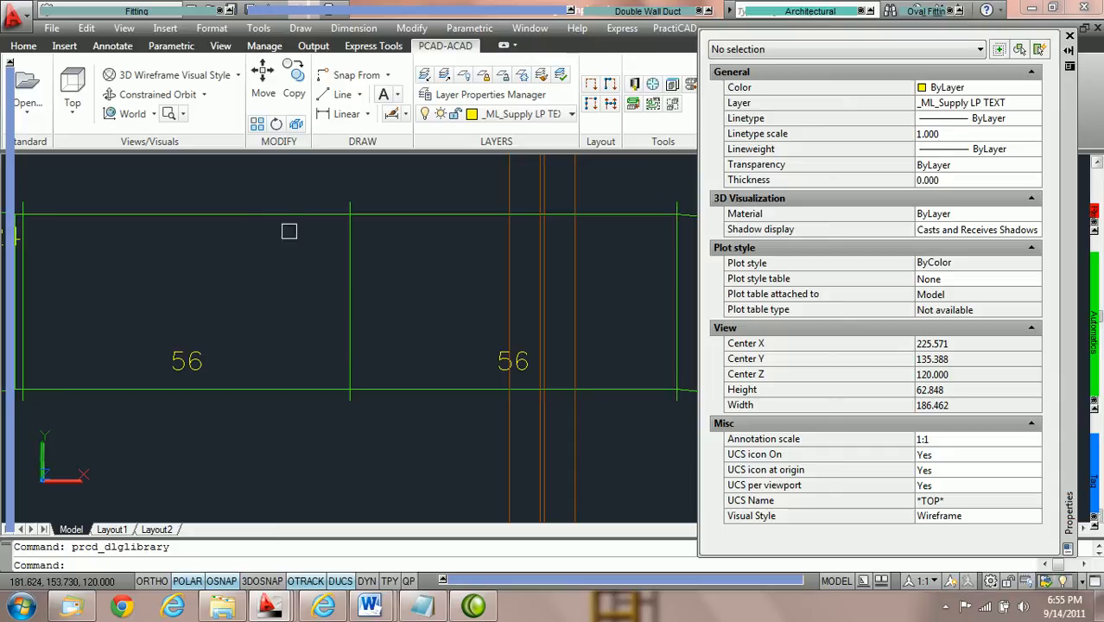
left_click(269, 212)
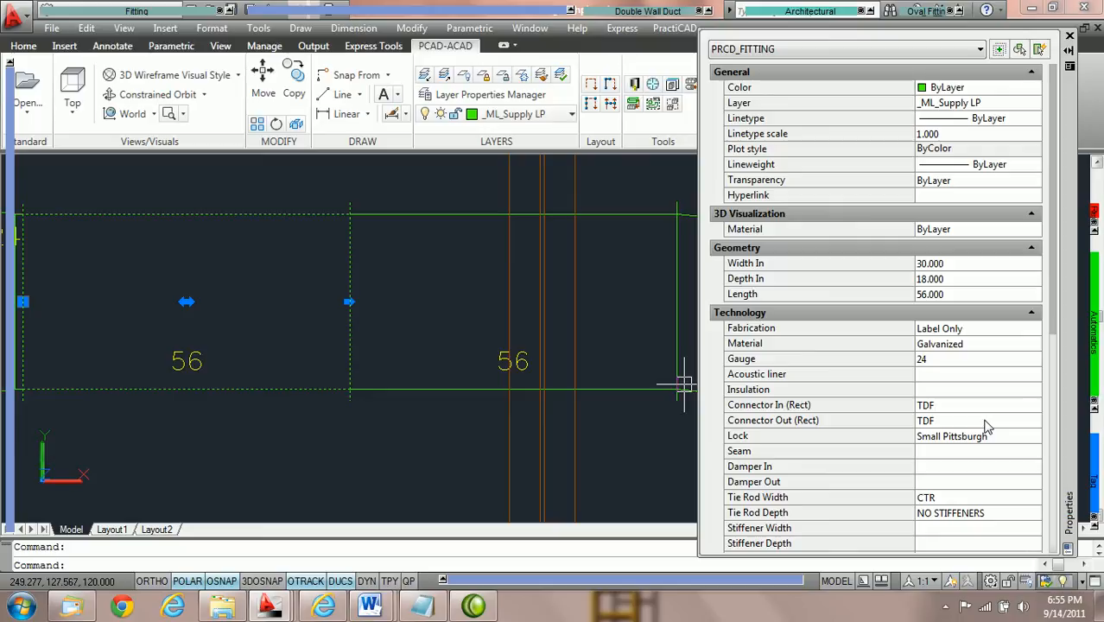
left_click(427, 216)
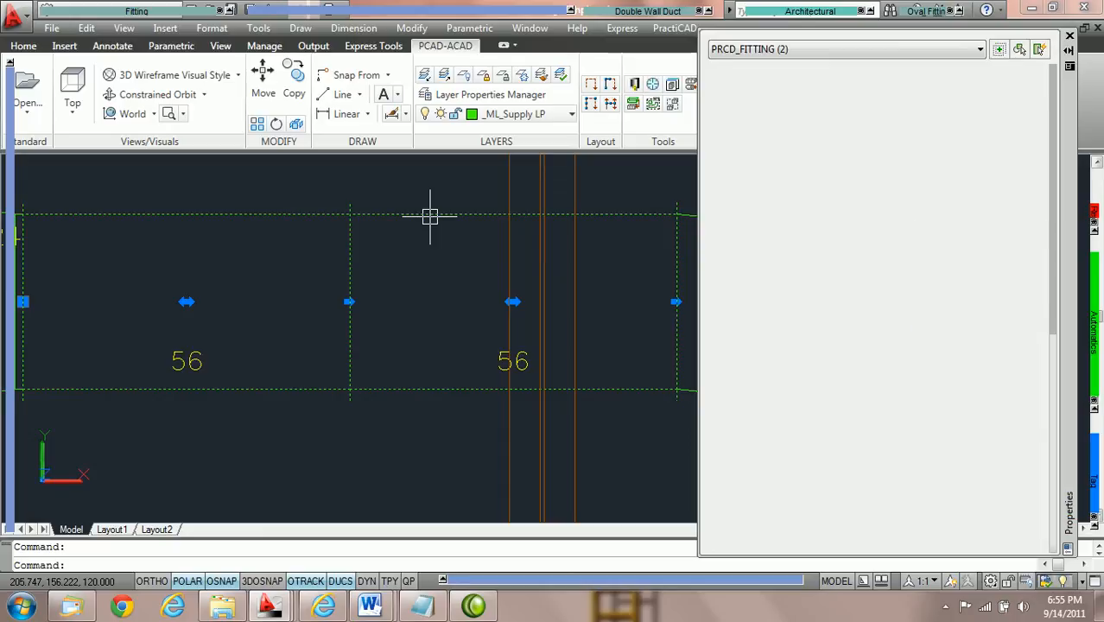
key("Escape")
left_click(434, 216)
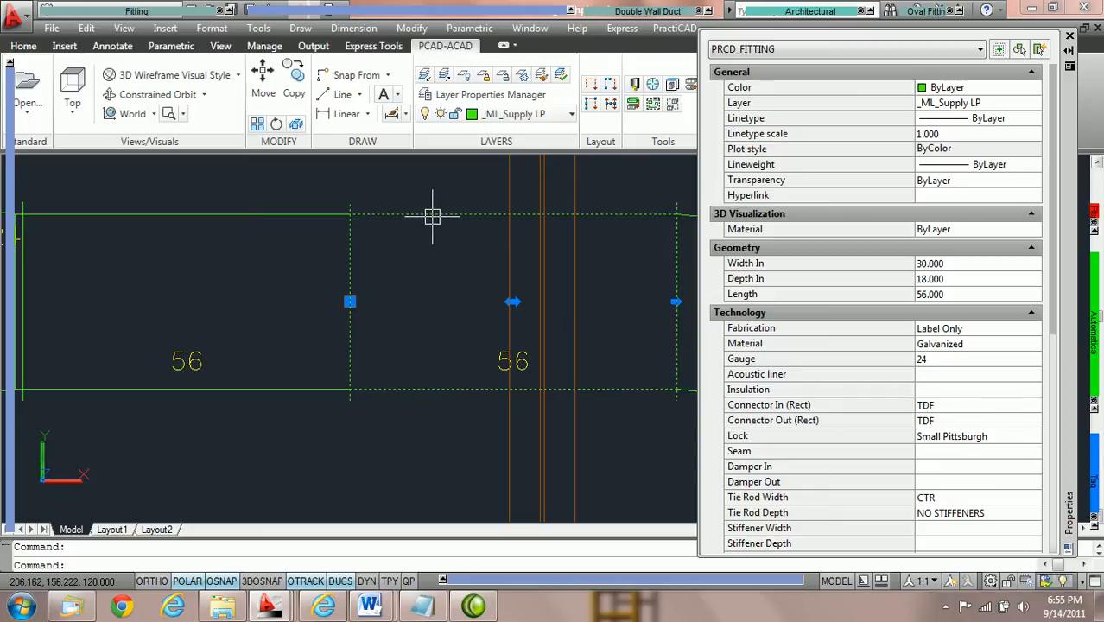
left_click(1034, 409)
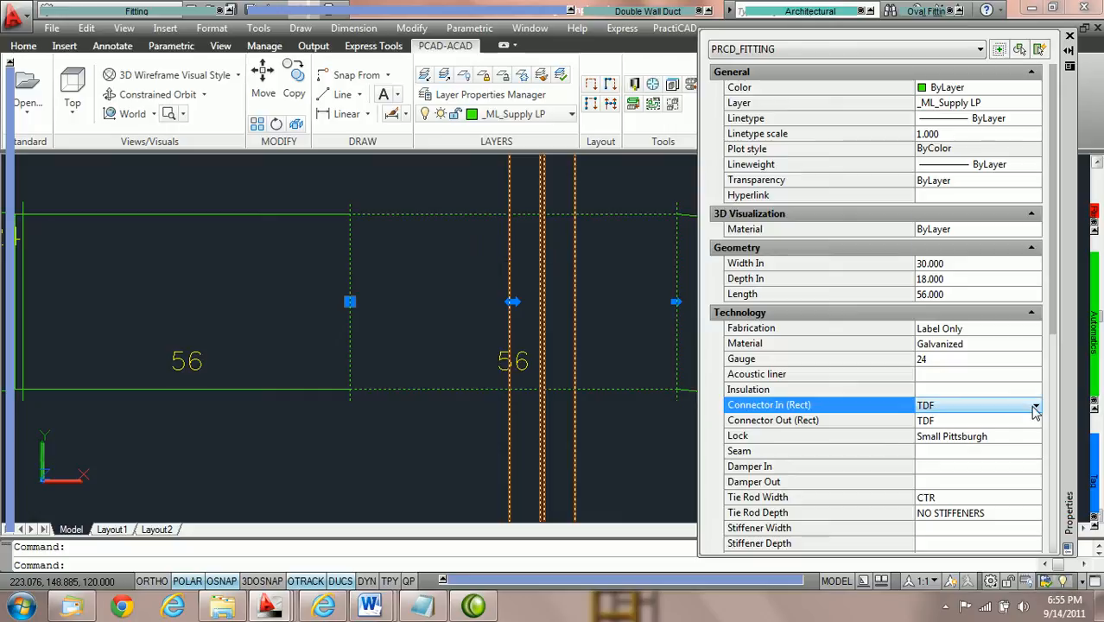
left_click(1035, 410)
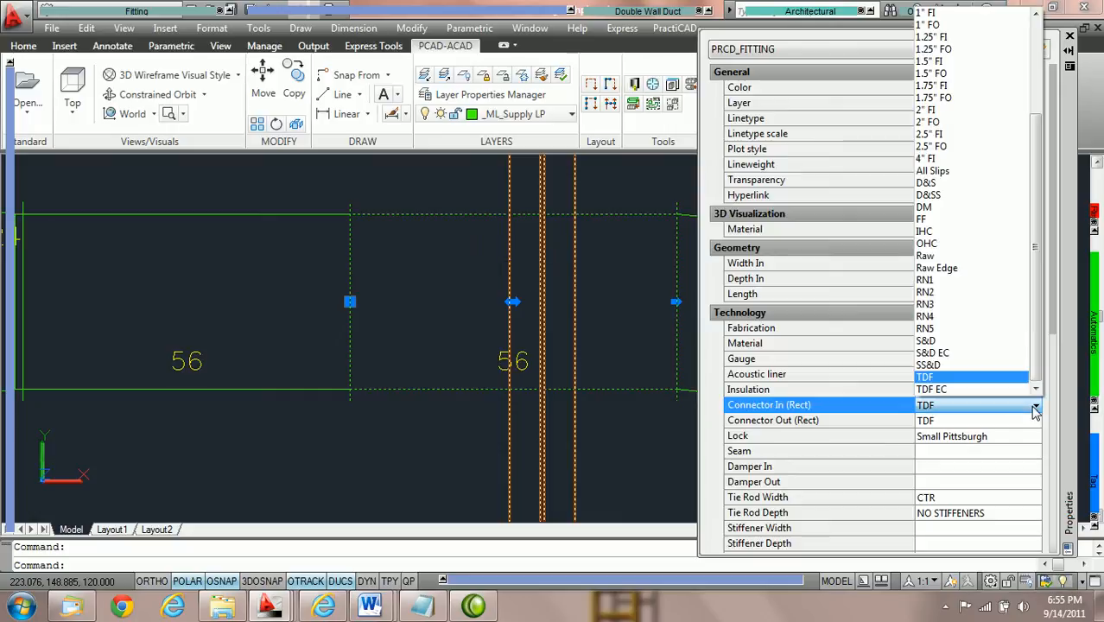
left_click(960, 343)
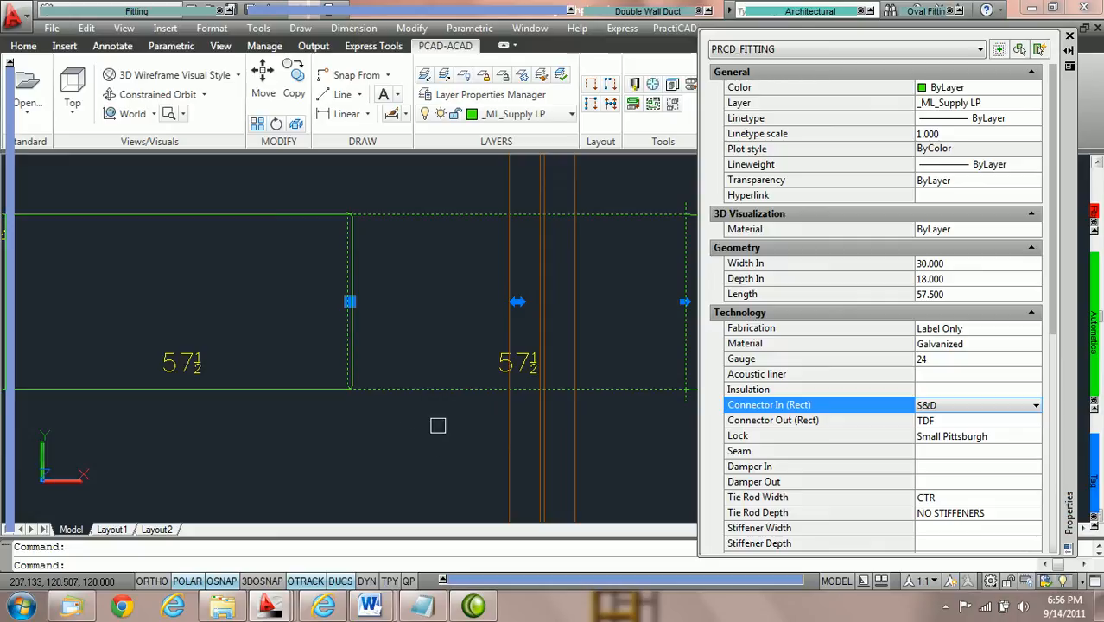
key("Escape")
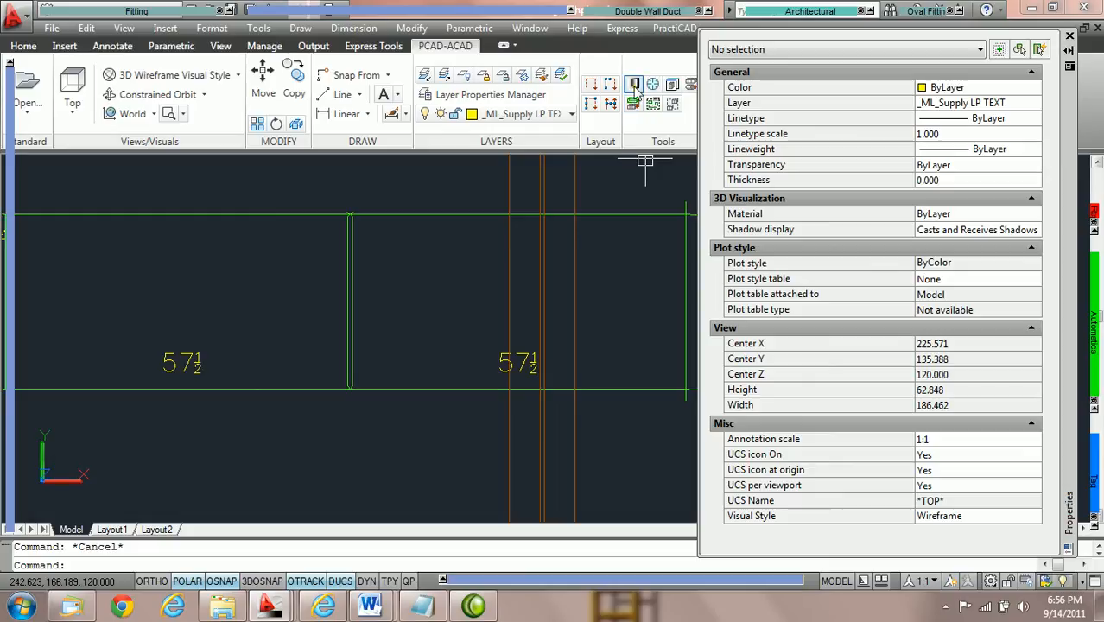
Enable Allow incompatible connectors junction in the Ductwork library's Ductline Routing settings, save the library and close it.
left_click(635, 84)
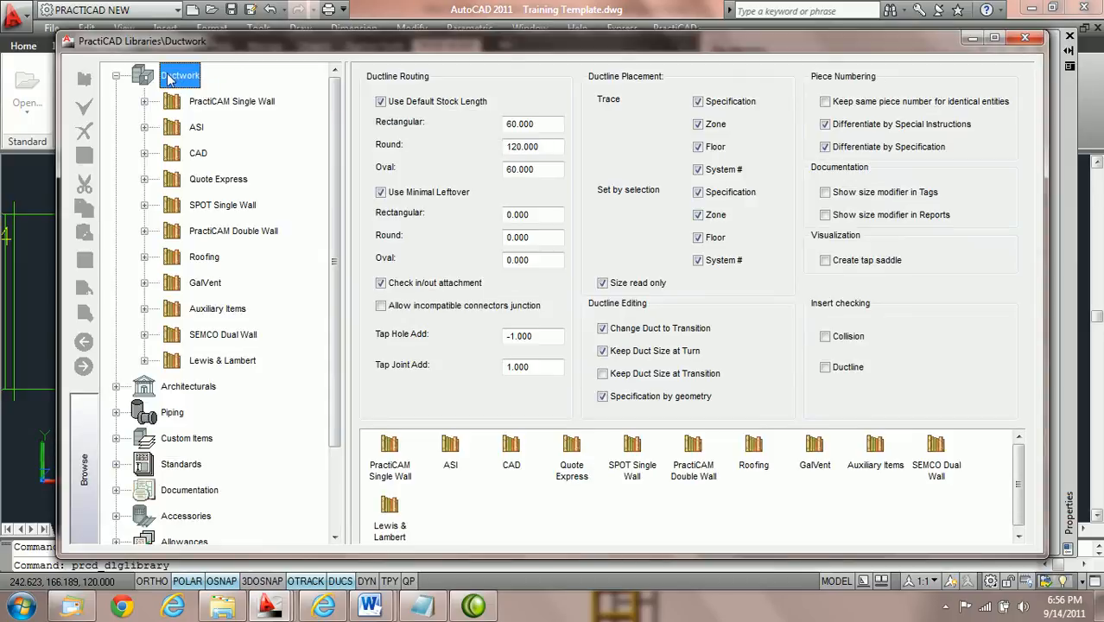
left_click(116, 76)
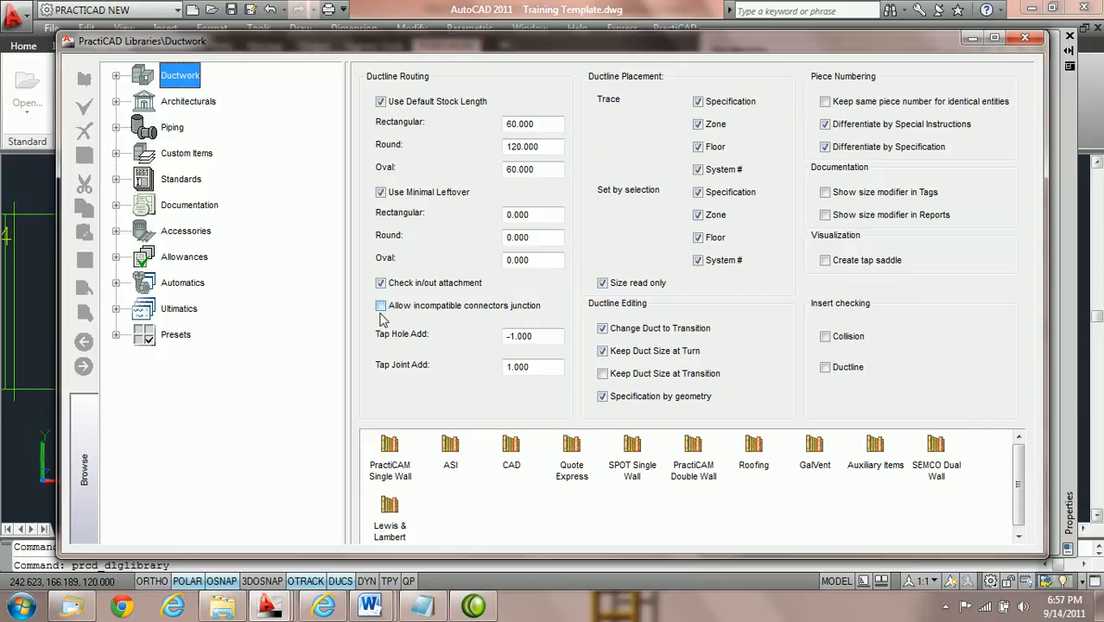
left_click(381, 307)
left_click(85, 156)
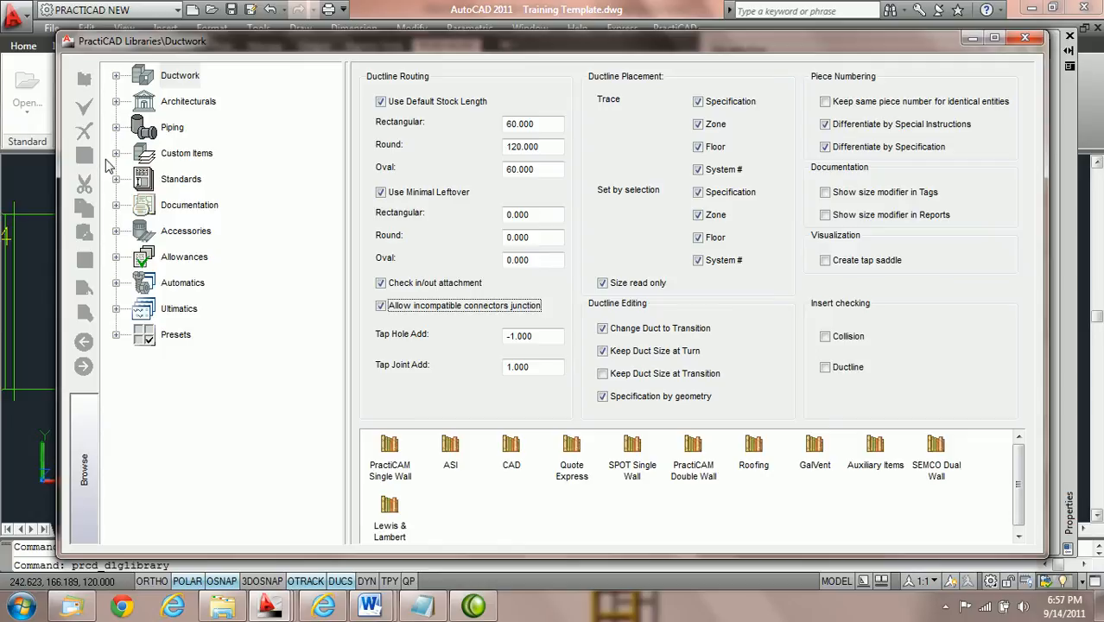
left_click(1024, 41)
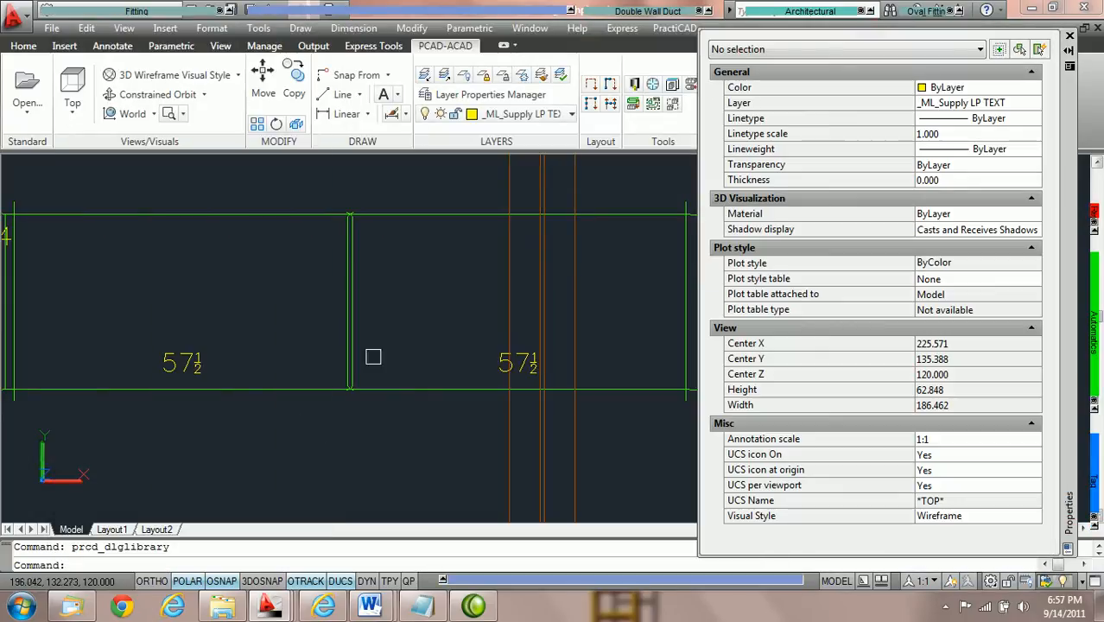
Set the outlet connector of the first of the two adjoining straight ducts to TDF and inspect the joint between them.
left_click(303, 216)
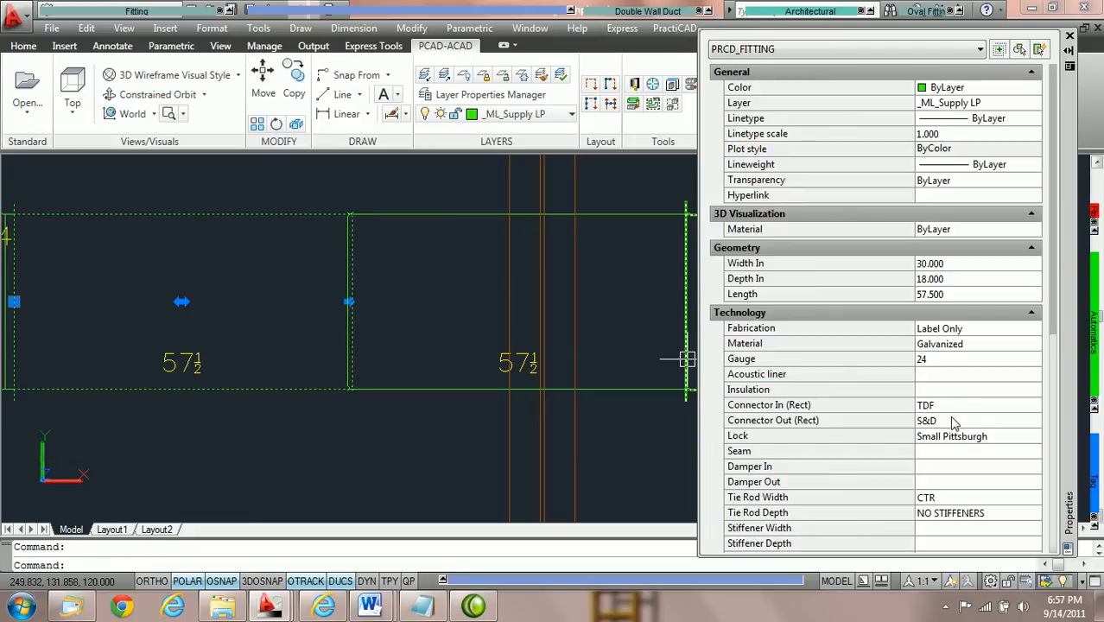
left_click(934, 426)
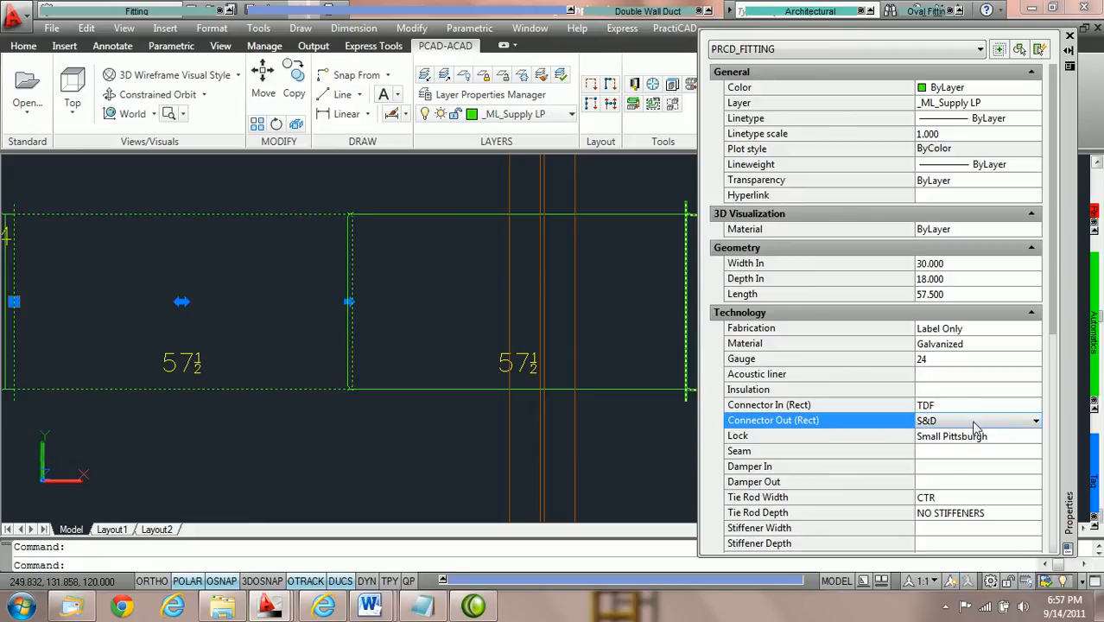
left_click(1031, 423)
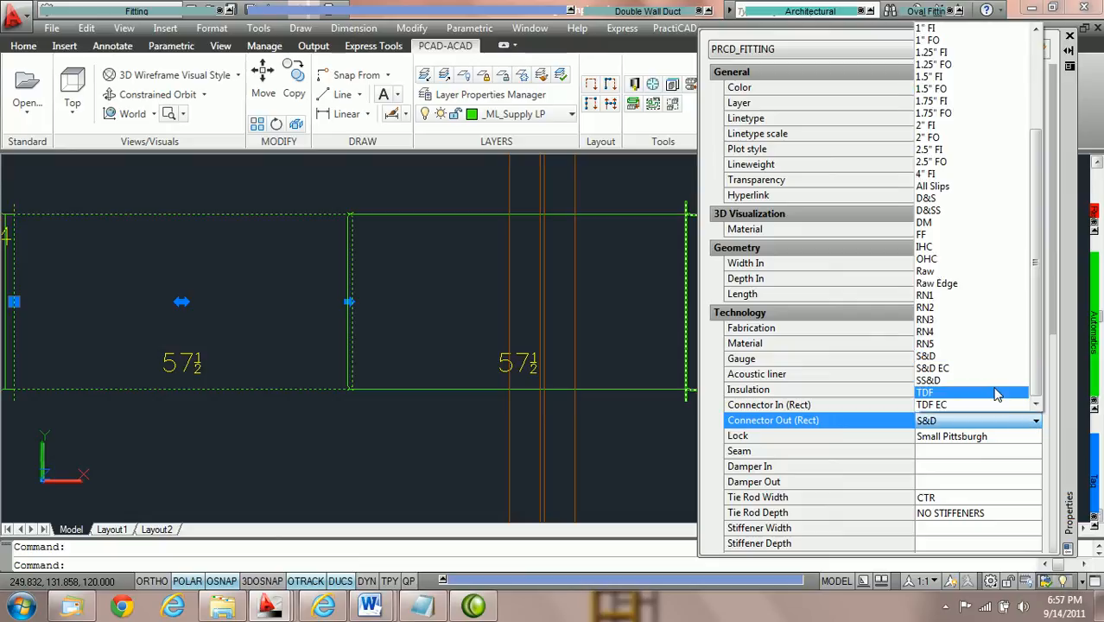
left_click(995, 394)
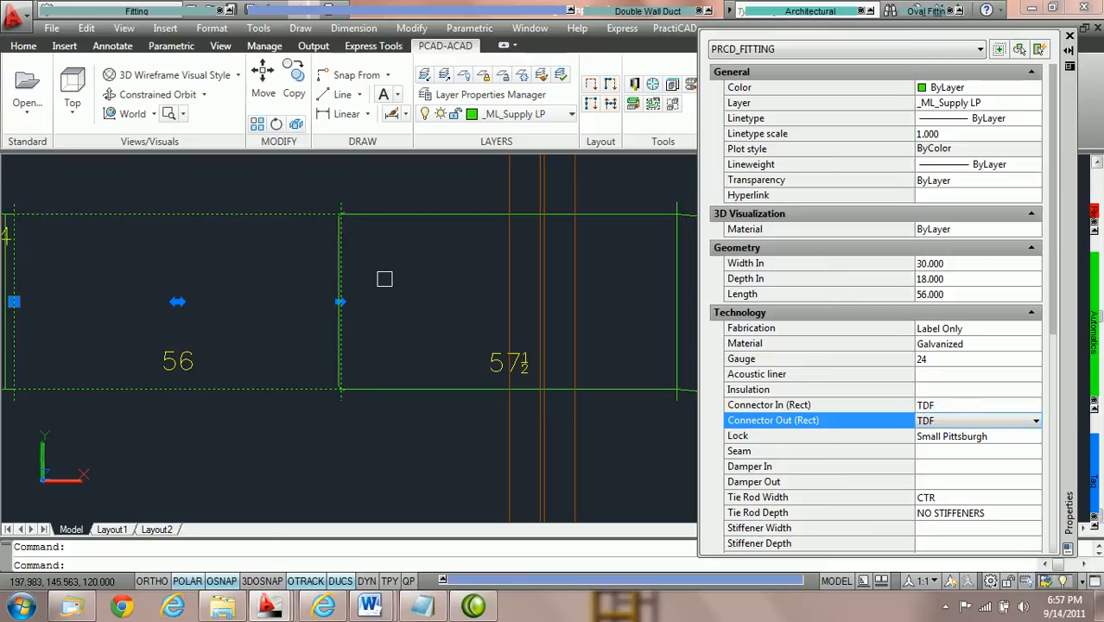
scroll(344, 241, "up", 3)
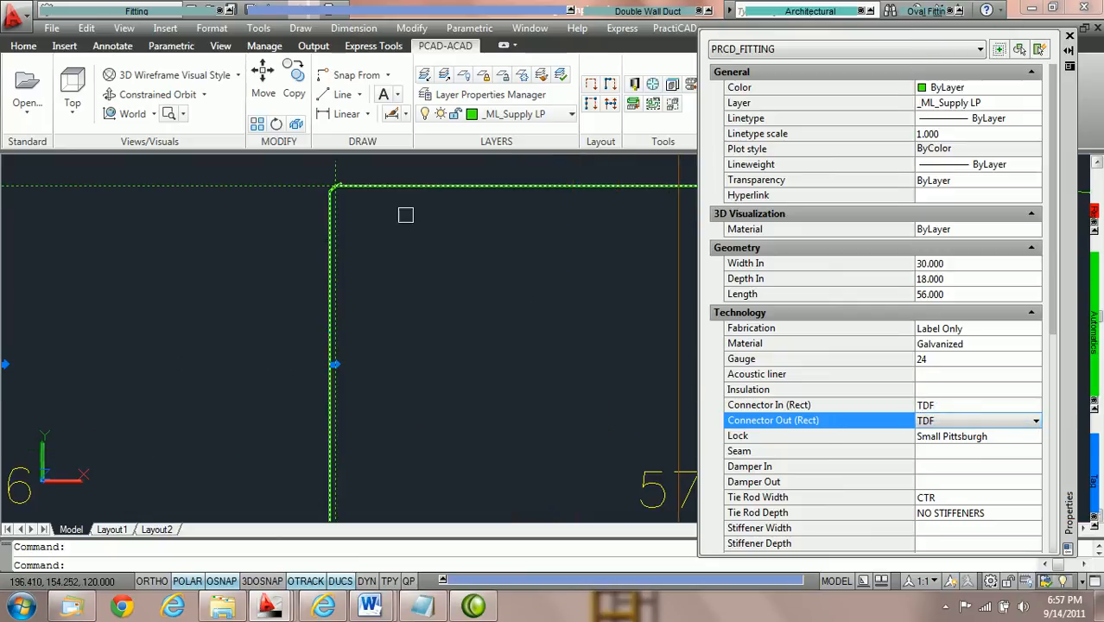
Examine the corner and full width of the connector joint between the two adjoining straight ducts, and clear the selection.
scroll(424, 197, "down", 2)
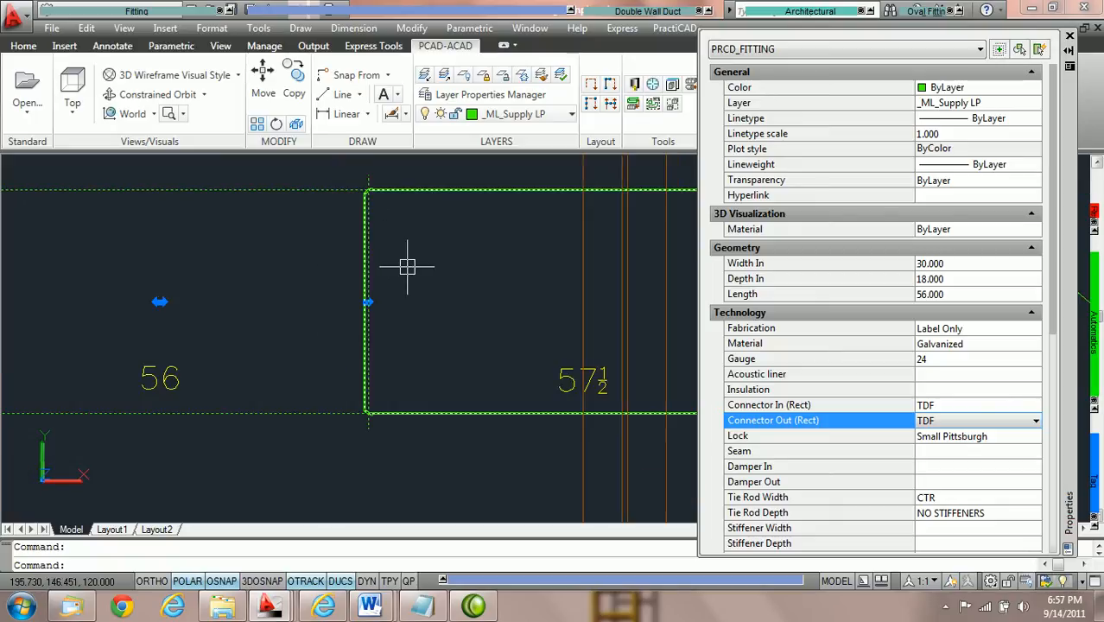
scroll(371, 221, "up", 3)
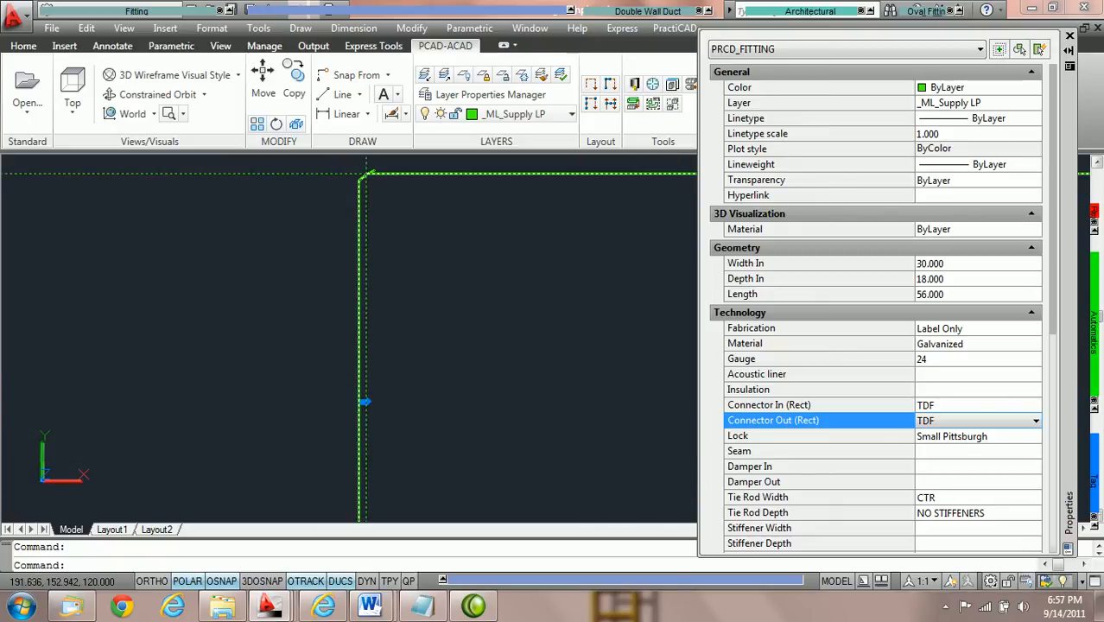
scroll(485, 286, "down", 2)
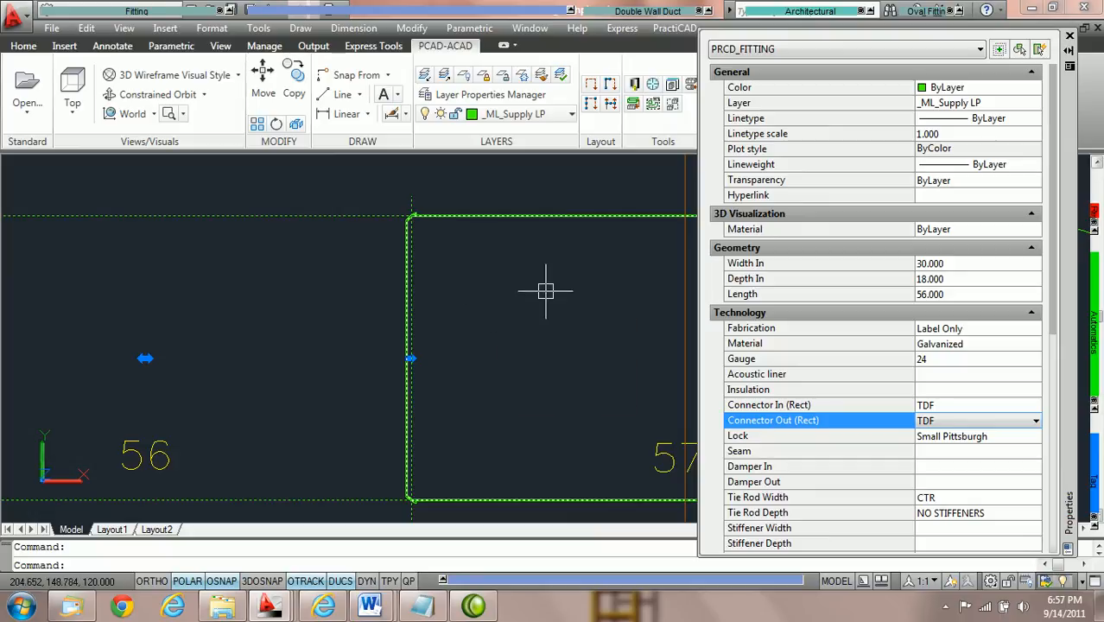
scroll(552, 297, "down", 1)
key("Escape")
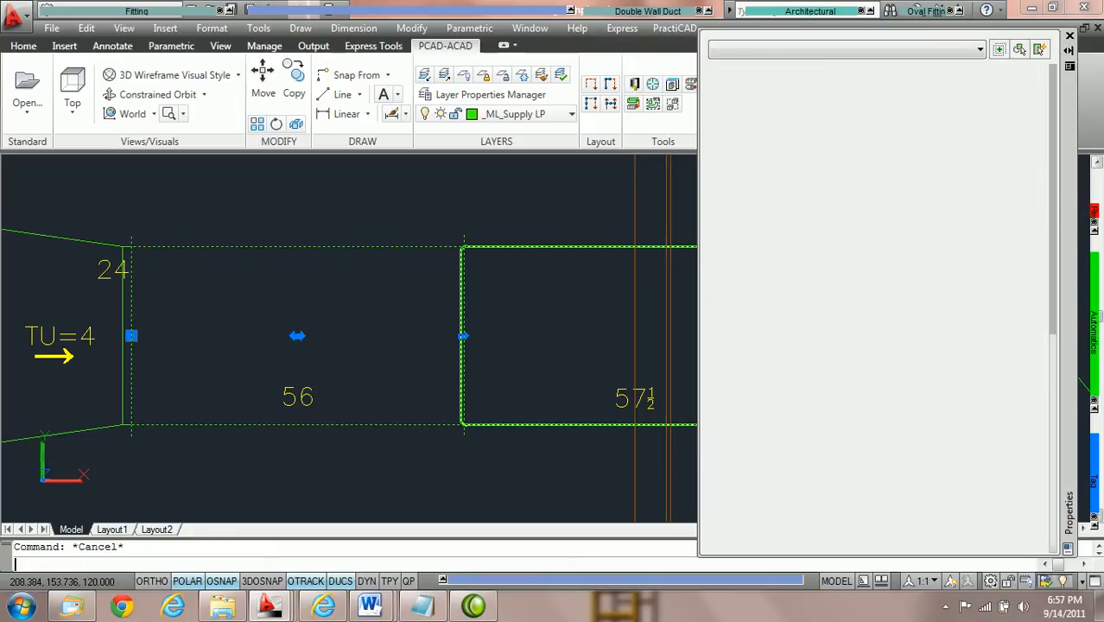
Open the PractiCAD library and view the Connector compatibility settings under Allowances.
left_click(636, 85)
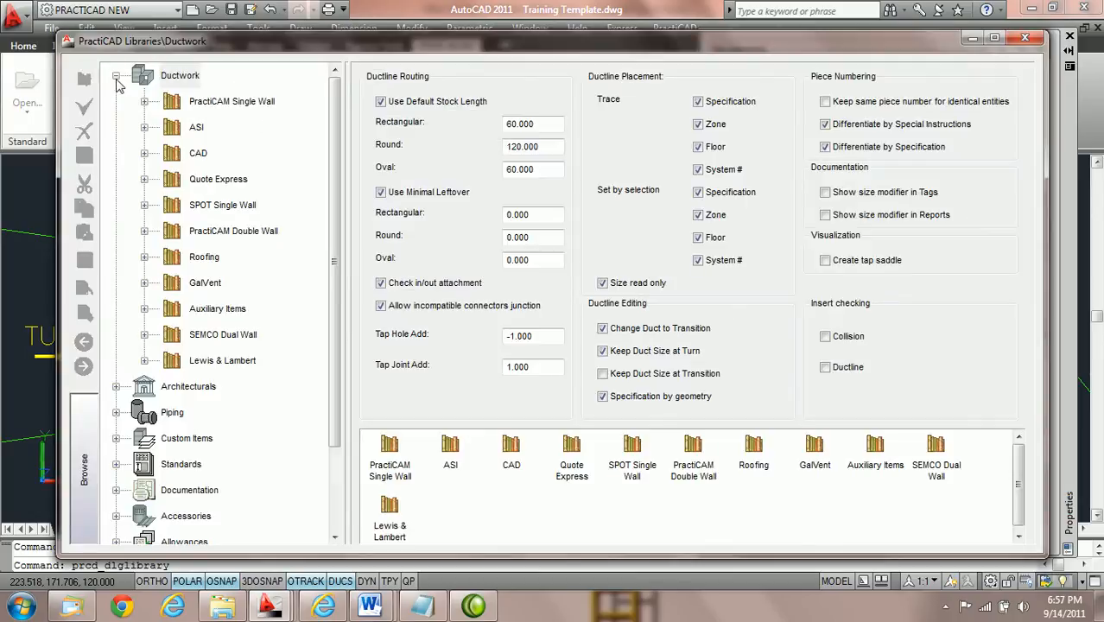
left_click(116, 76)
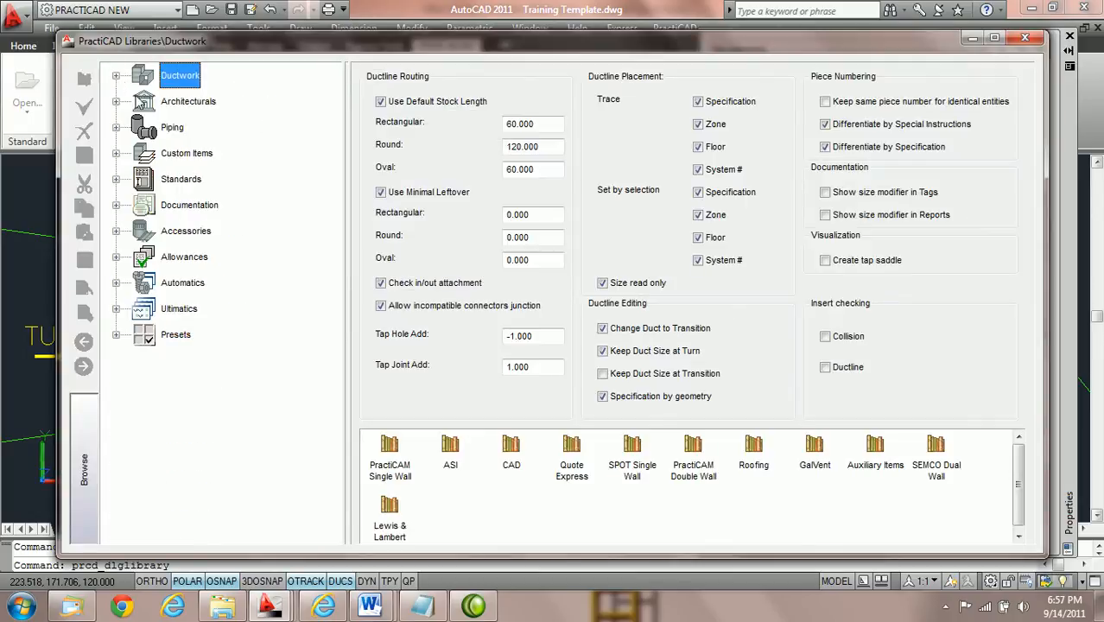
left_click(116, 257)
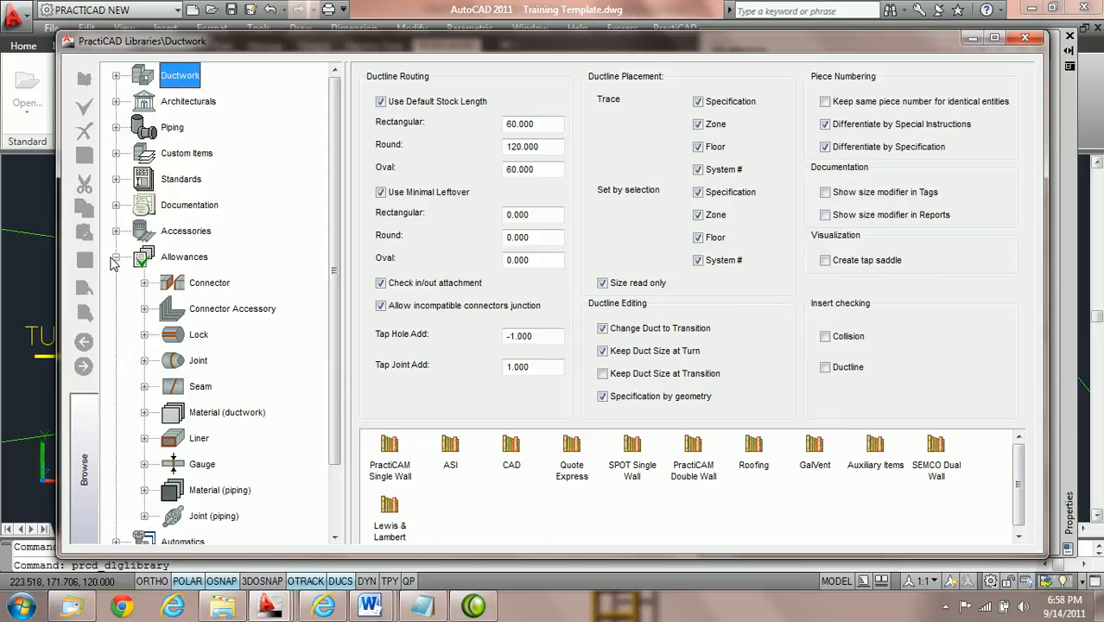
left_click(217, 286)
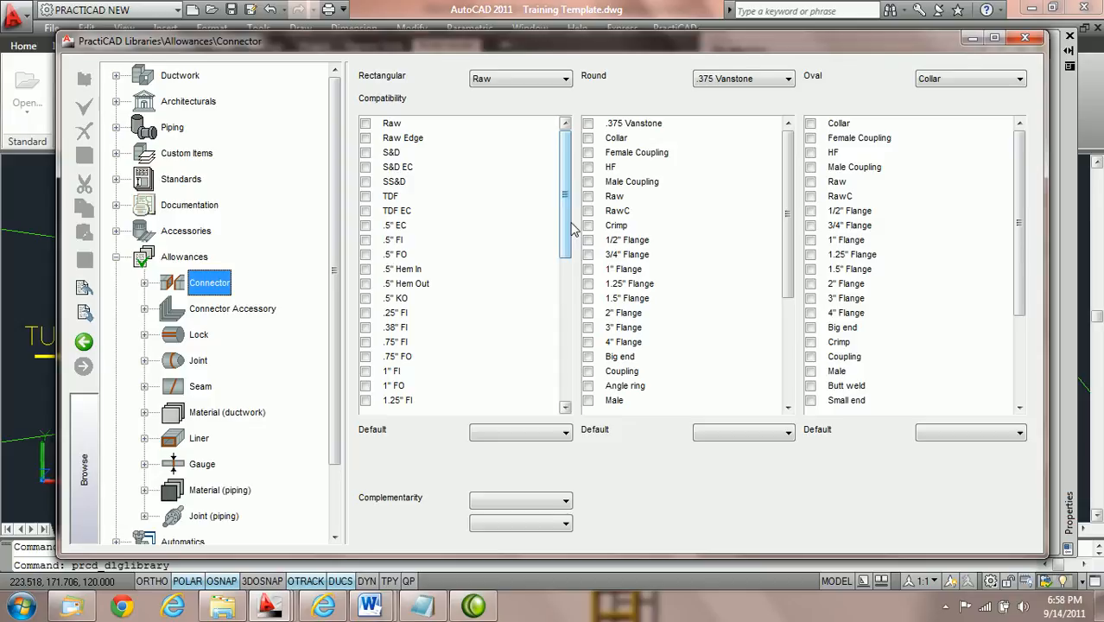
Disable Allow incompatible connectors junction in the Ductwork library's Ductline Routing settings and save the library.
left_click(180, 76)
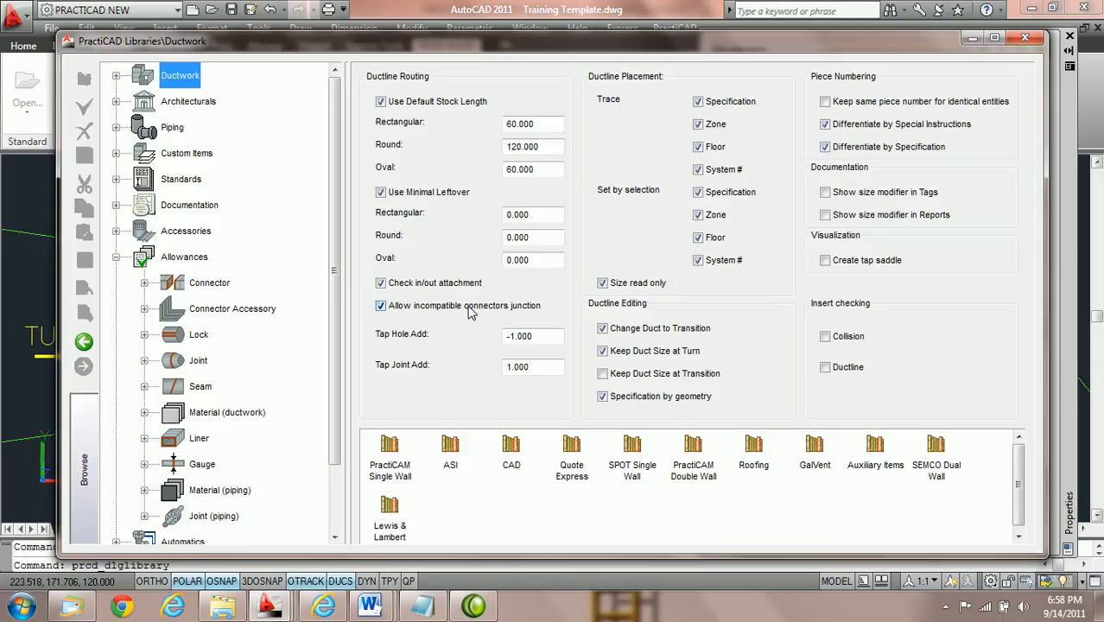
left_click(382, 308)
left_click(84, 154)
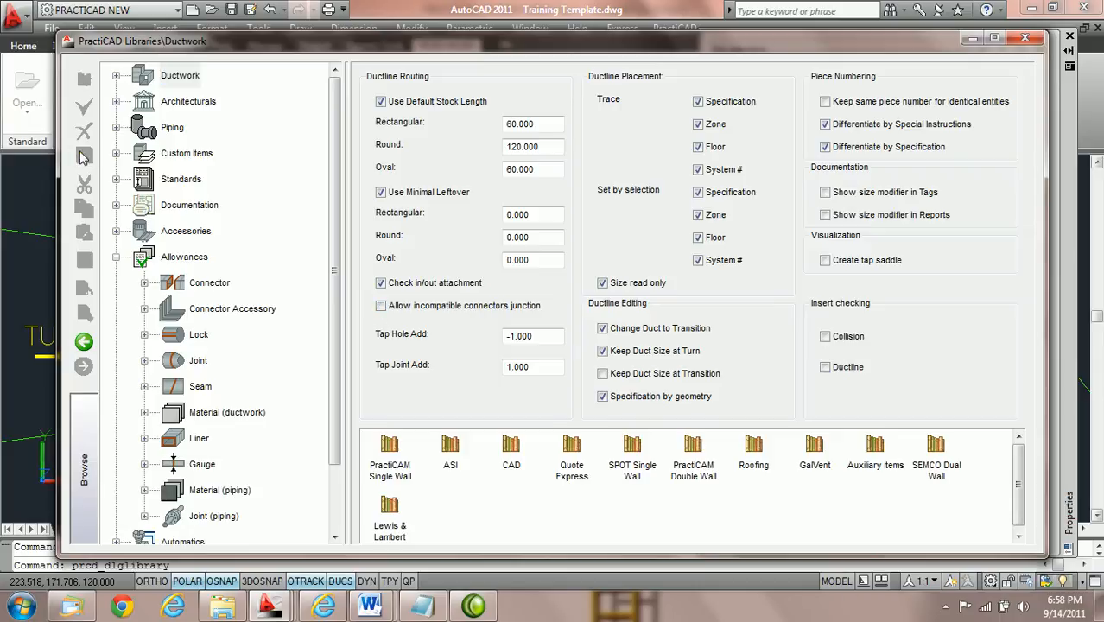
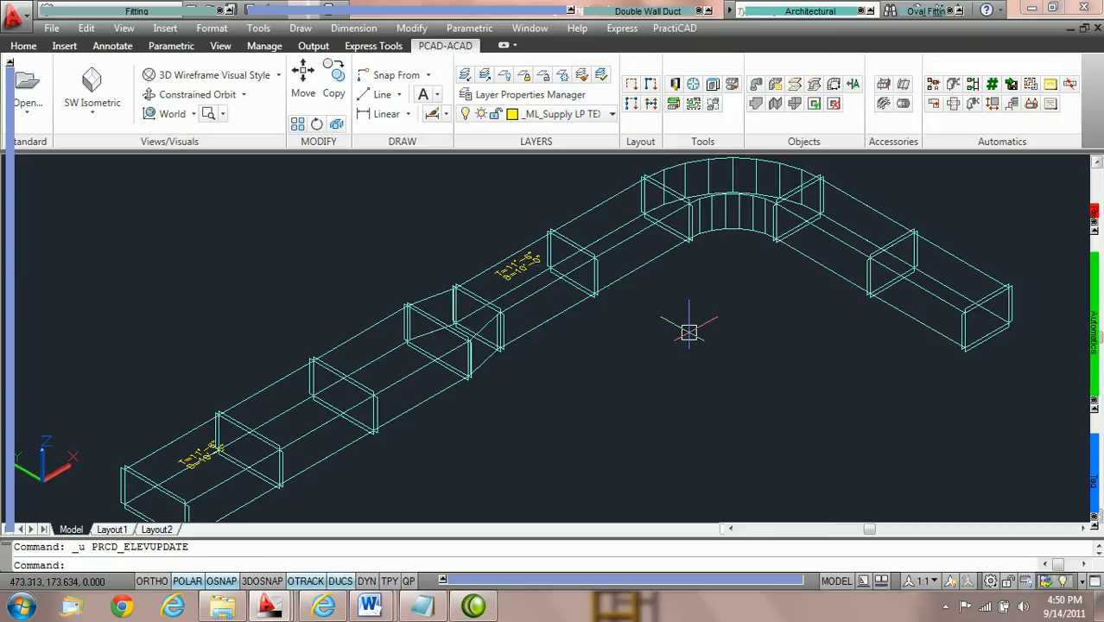
Select the entire duct run, including its elevation tags, and run the Ductline check CS on it.
scroll(689, 333, "down", 2)
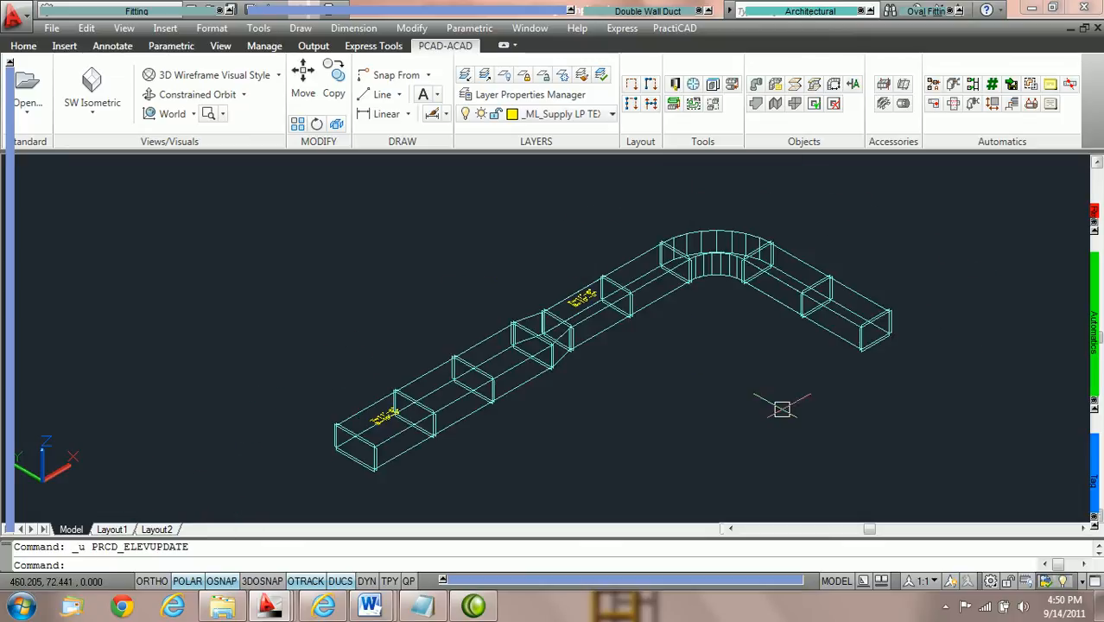
left_click(907, 468)
left_click(331, 210)
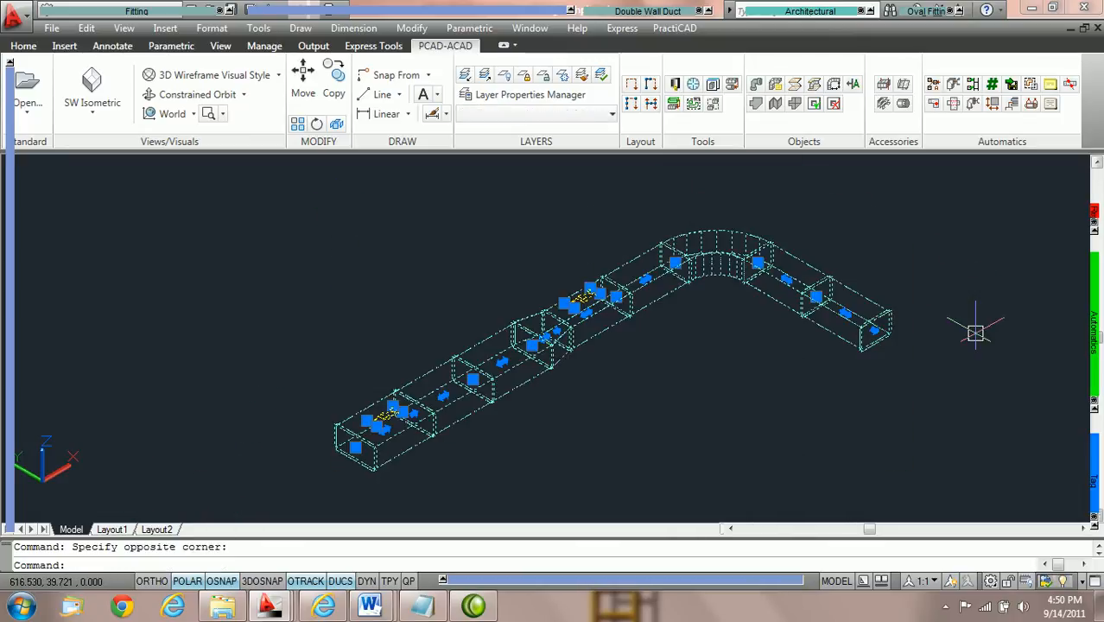
mouse_move(1096, 354)
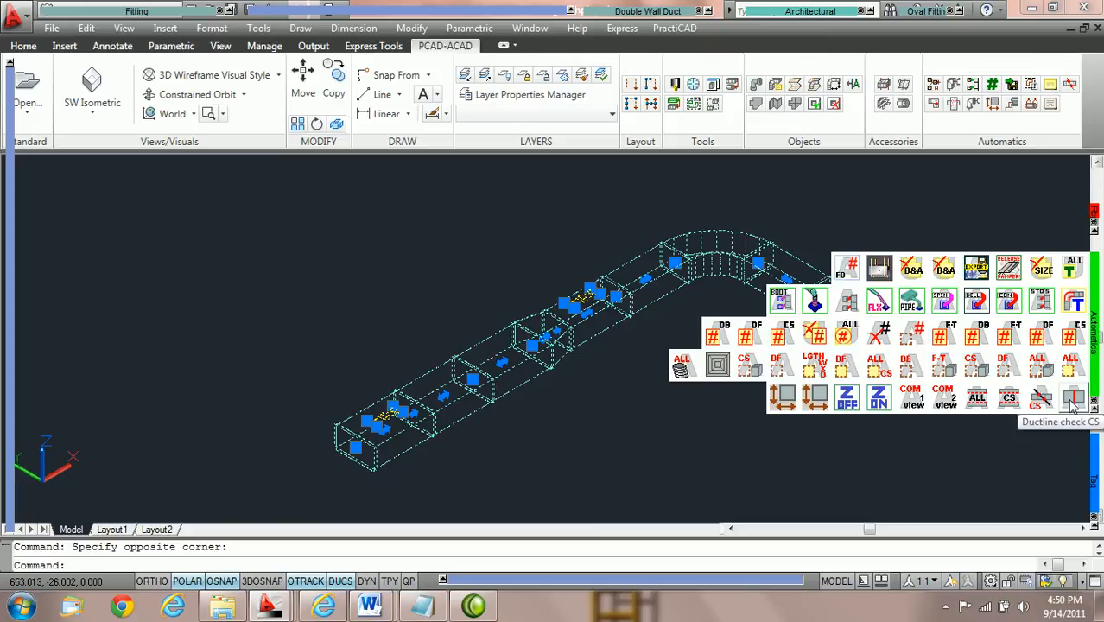
left_click(1073, 401)
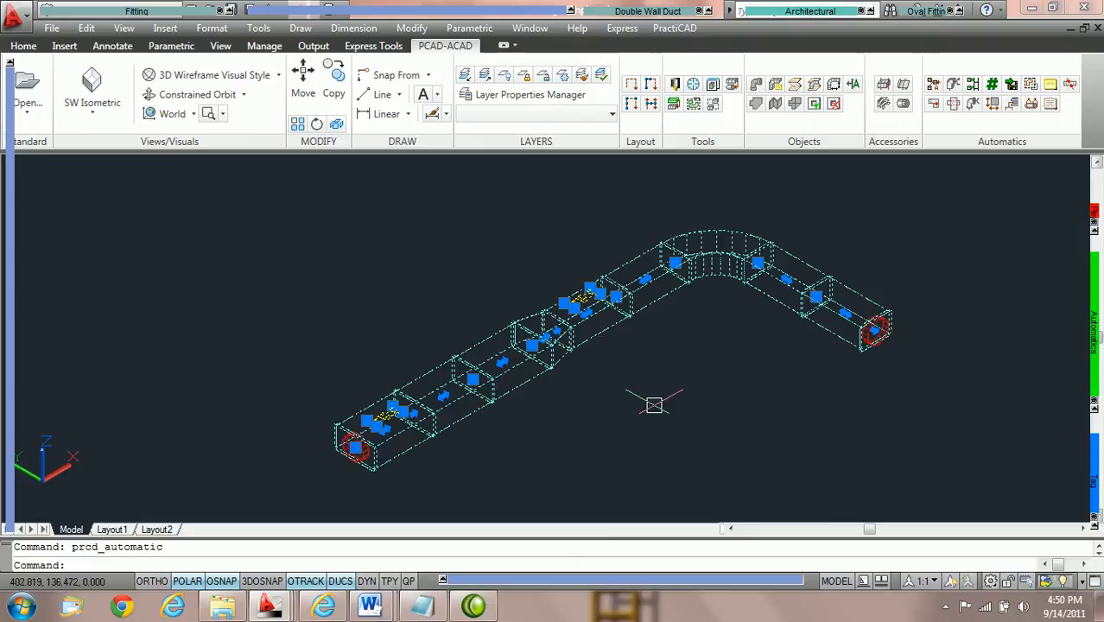
Inspect the marked ends and joints along the duct run, then deselect it and clear the check markers.
scroll(358, 485, "up", 2)
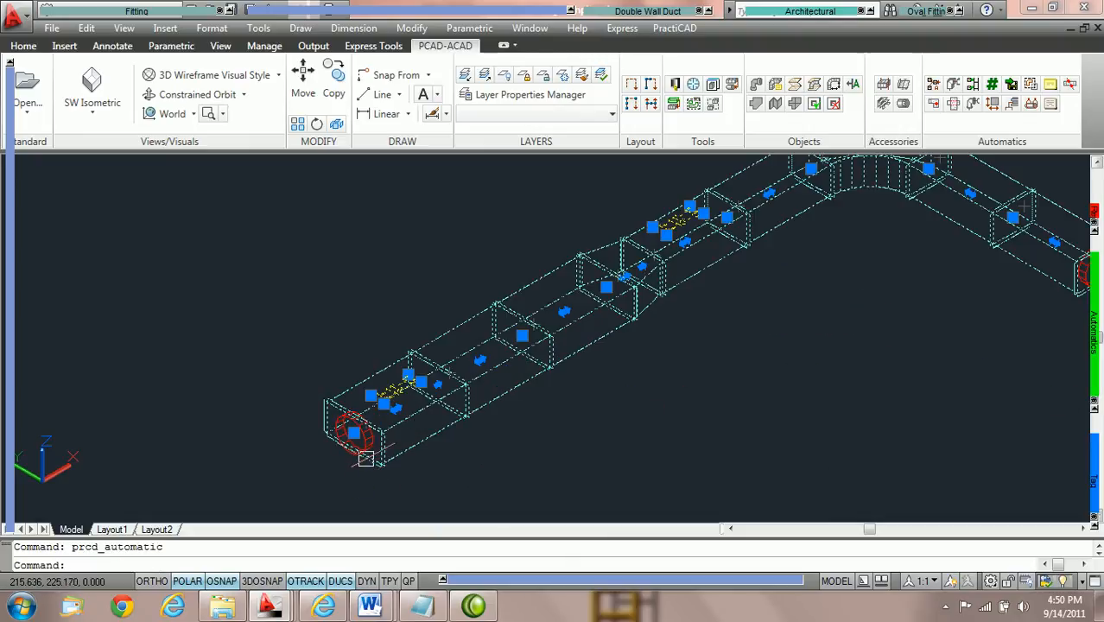
middle_click_drag(366, 464, 242, 517)
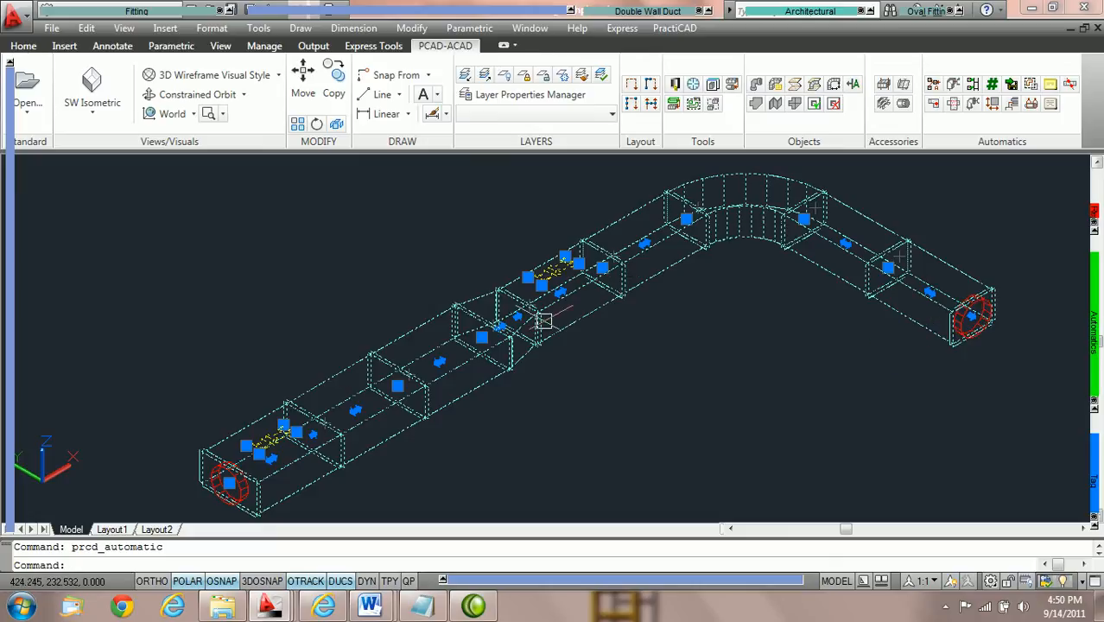
key("Escape")
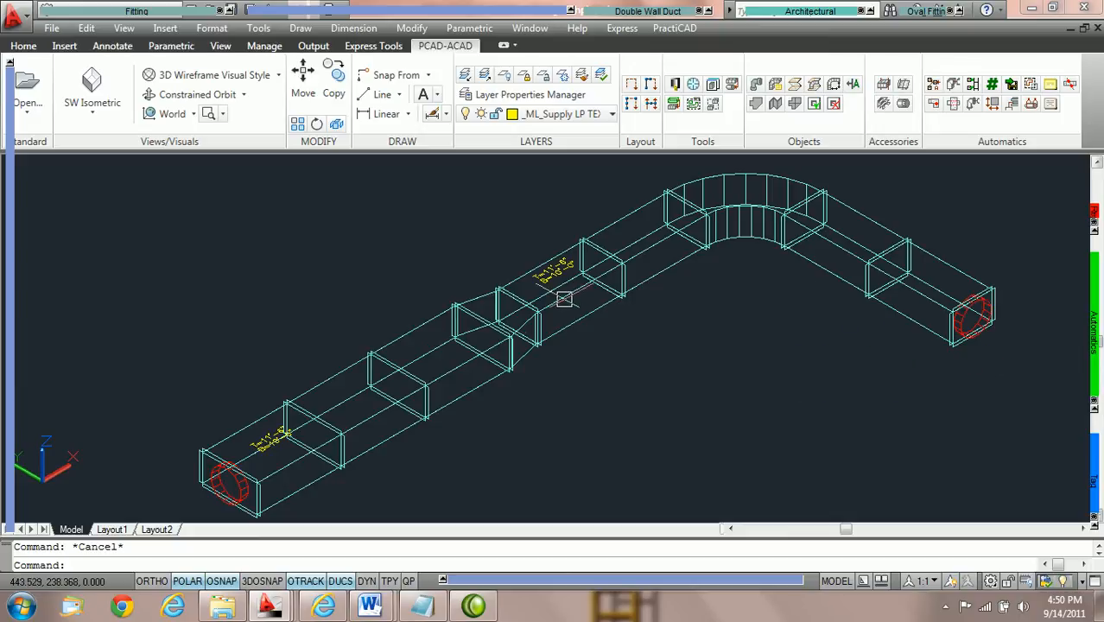
mouse_move(1086, 339)
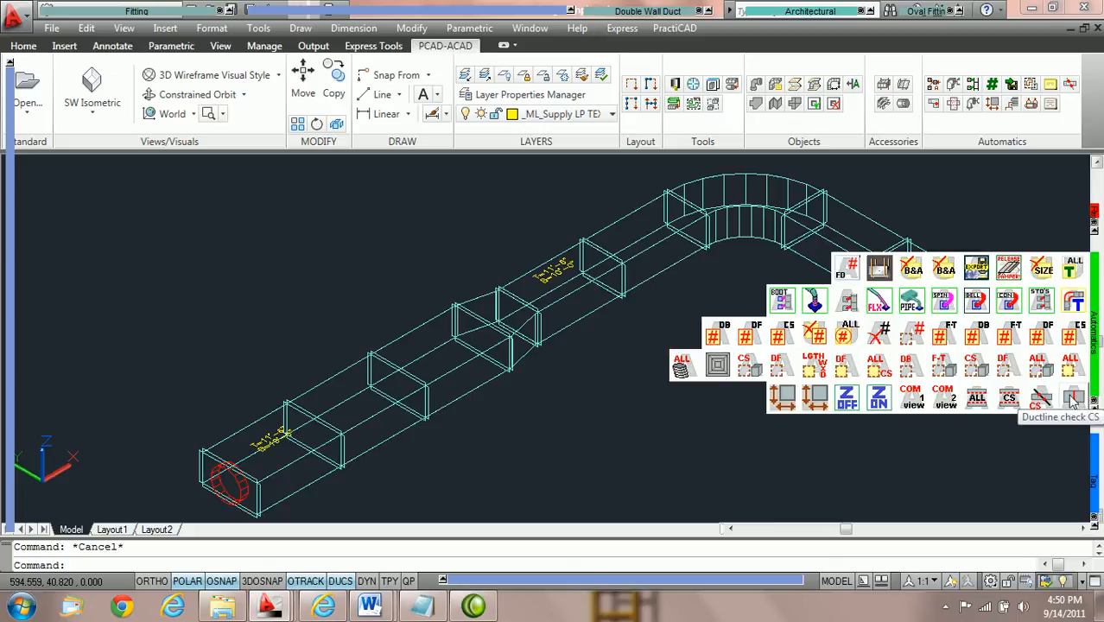
left_click(1071, 374)
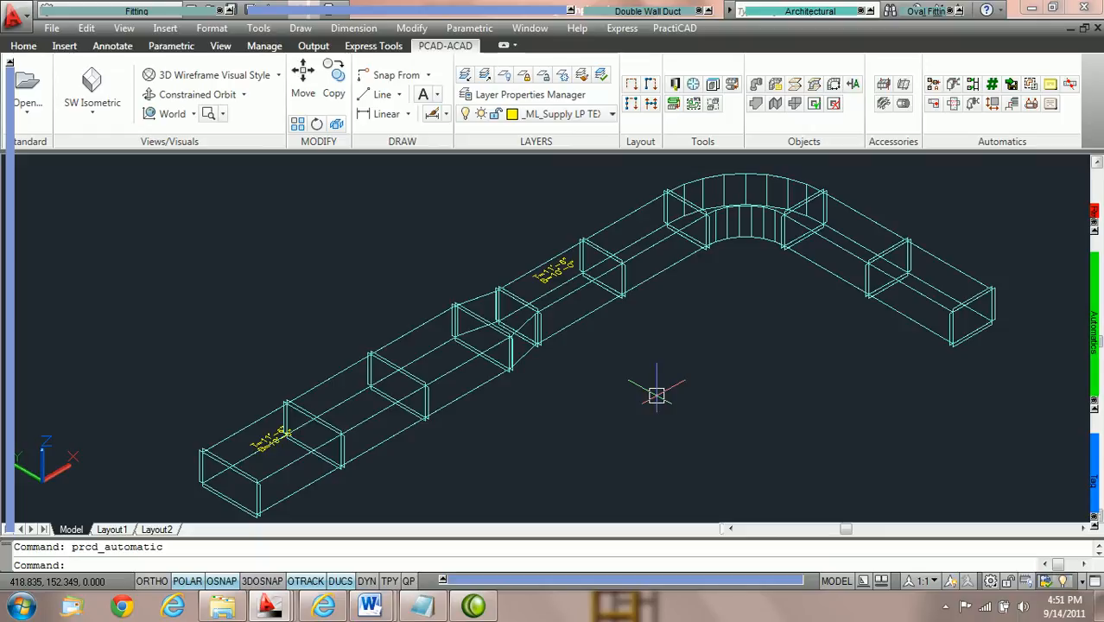
Set the bottom elevation of the straight duct at the wide open end of the run to 12'.
left_click(304, 486)
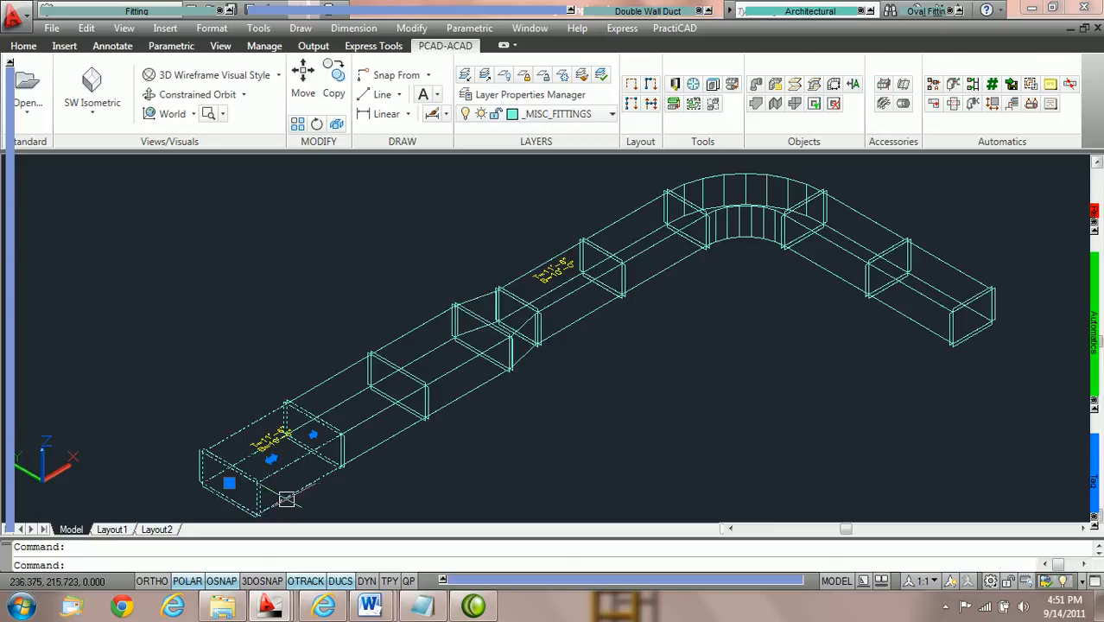
scroll(316, 488, "up", 3)
middle_click_drag(406, 475, 569, 401)
middle_click_drag(655, 261, 512, 410)
middle_click_drag(737, 290, 610, 389)
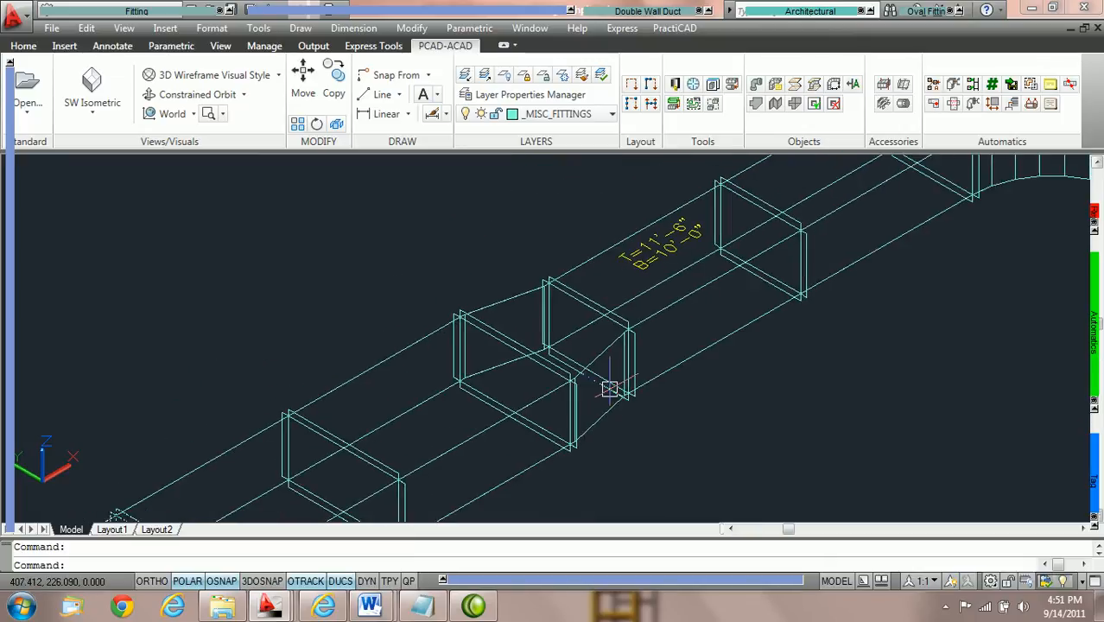
left_click(684, 269)
scroll(622, 372, "down", 3)
scroll(446, 437, "up", 3)
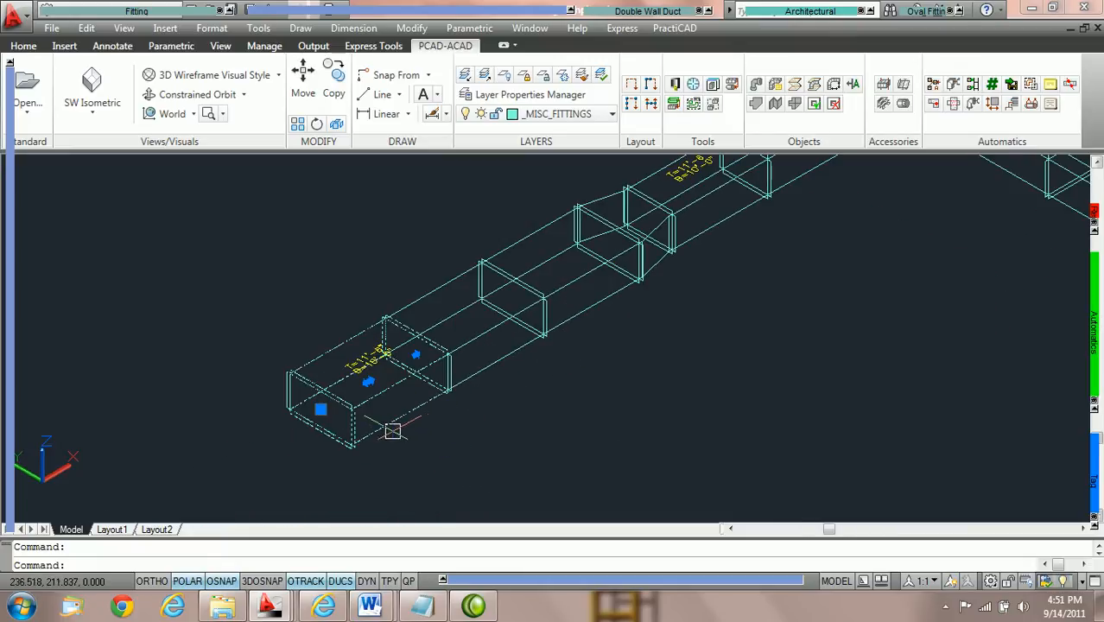
mouse_move(52, 457)
left_click(230, 439)
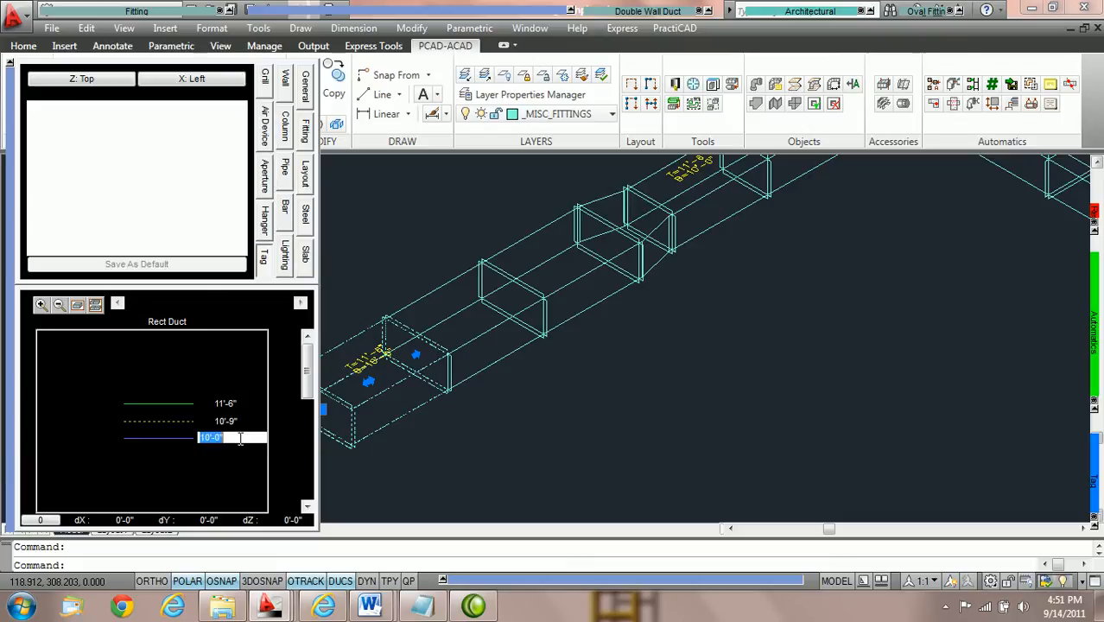
type("12")
key("Return")
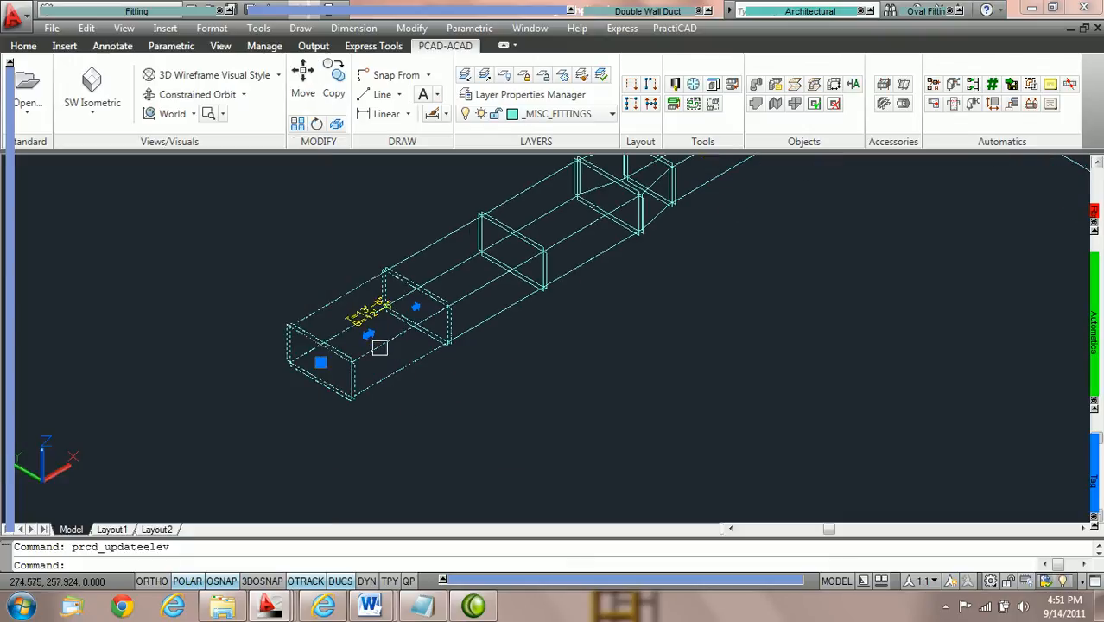
Examine the elevation tag on the narrow duct beyond the transition and the rest of the run, and clear the selection.
scroll(374, 344, "up", 2)
middle_click_drag(549, 285, 435, 399)
middle_click_drag(712, 271, 521, 430)
middle_click_drag(739, 242, 624, 335)
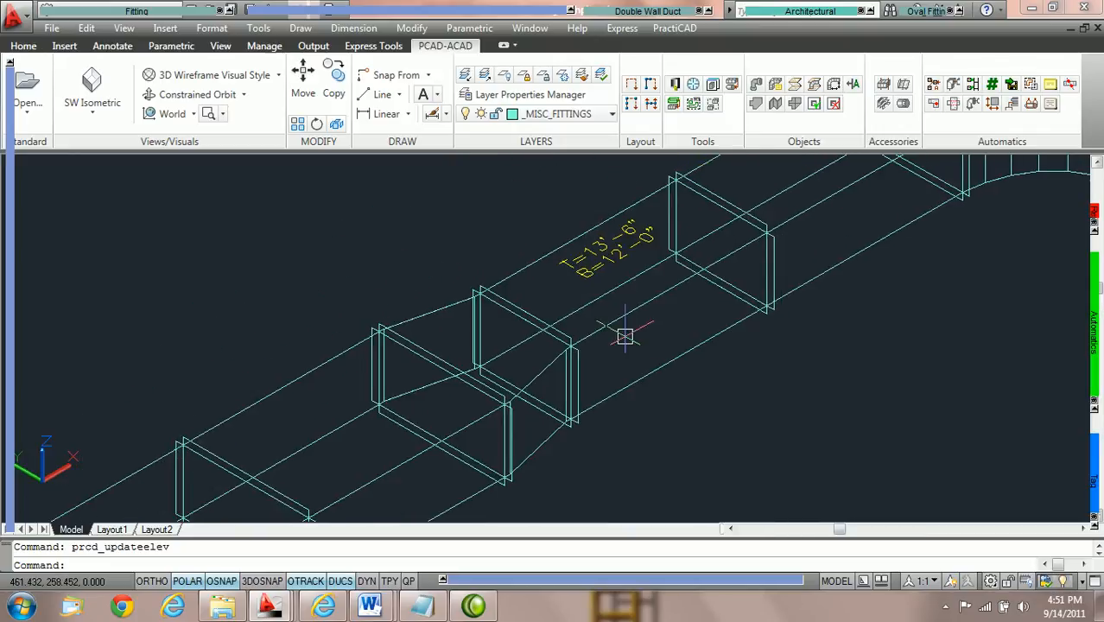
scroll(661, 284, "down", 4)
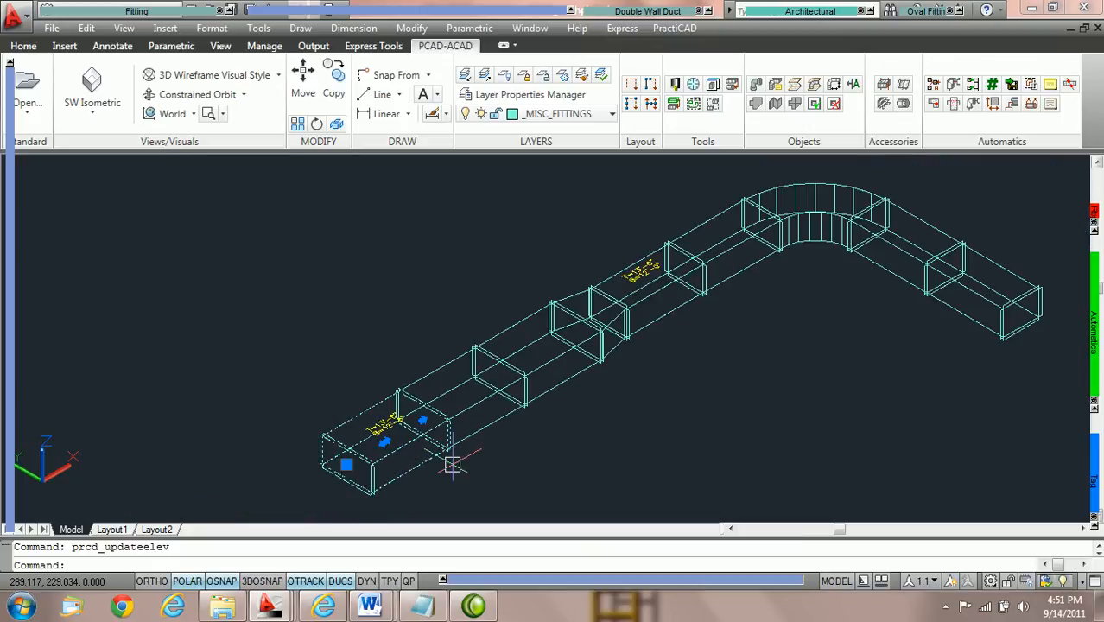
scroll(442, 467, "up", 2)
key("Escape")
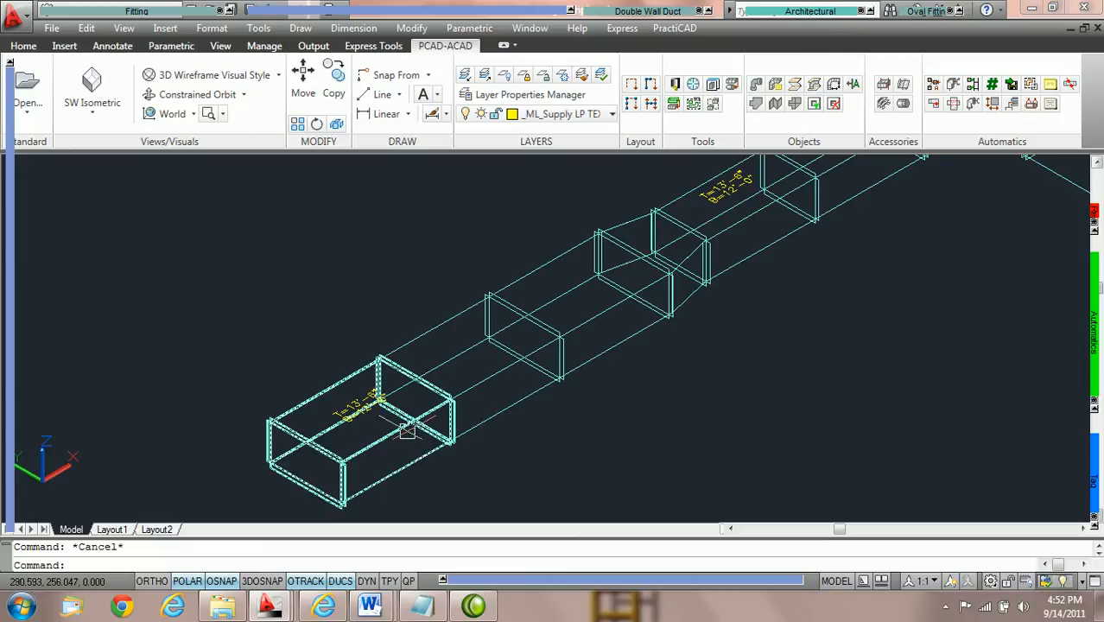
Delete the straight duct adjoining the transition's wide end and set the detached end duct's bottom elevation to 10'.
left_click(608, 311)
key("Delete")
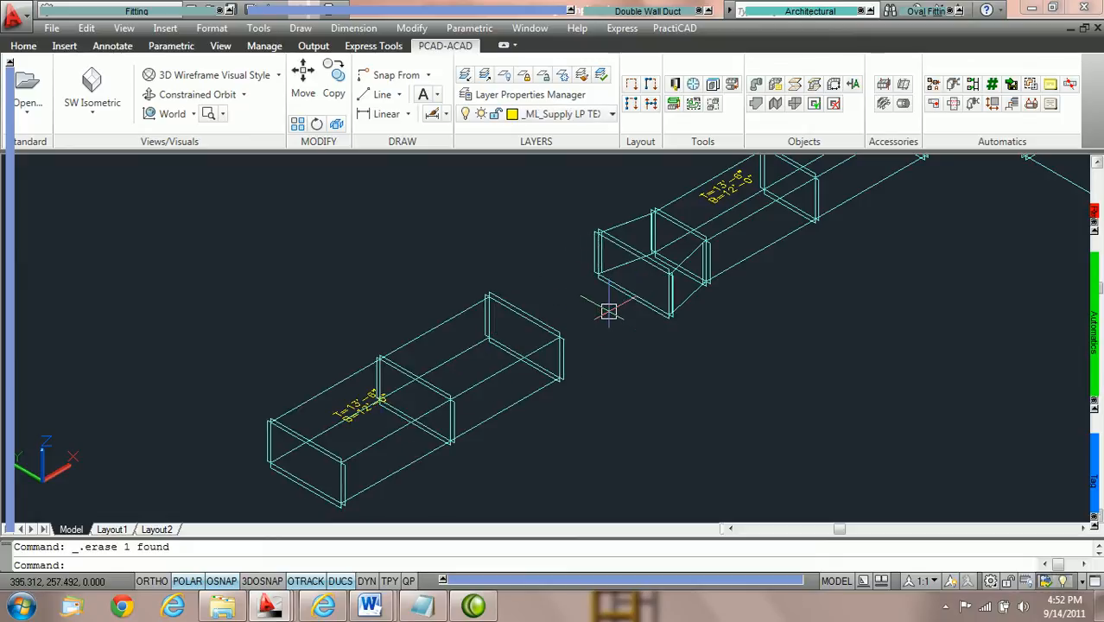
left_click(388, 437)
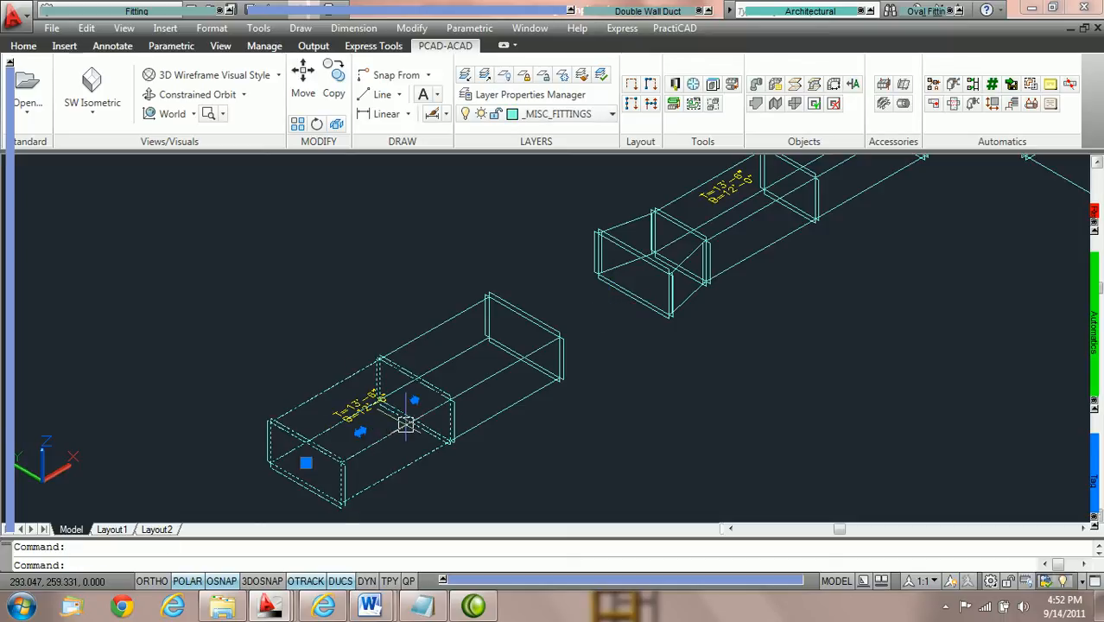
mouse_move(7, 489)
left_click(242, 439)
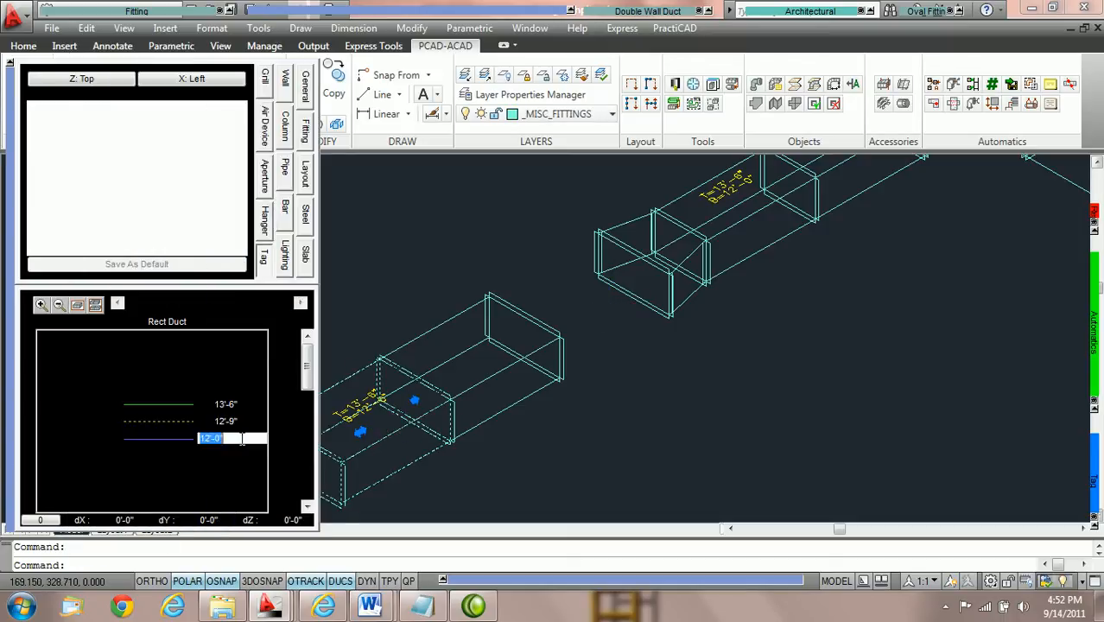
type("10")
key("Return")
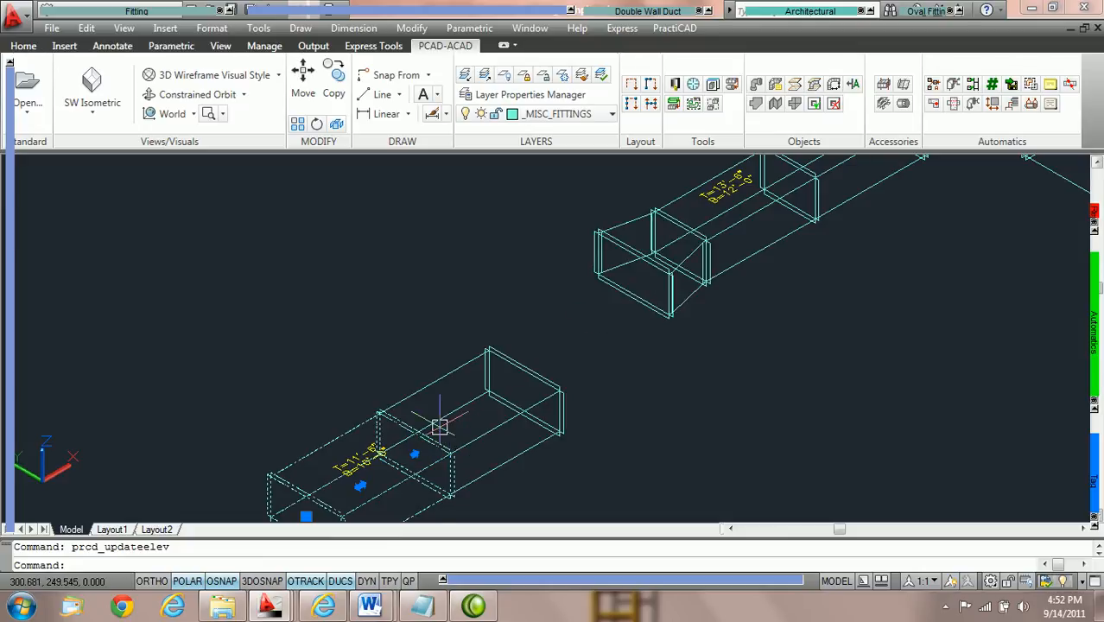
mouse_move(444, 427)
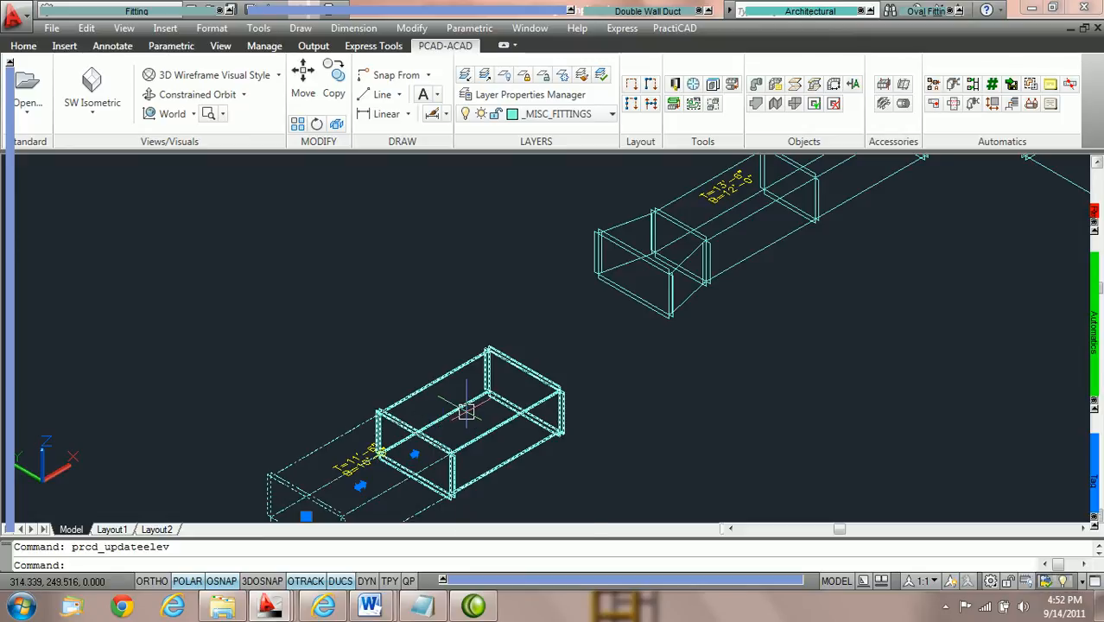
mouse_move(466, 412)
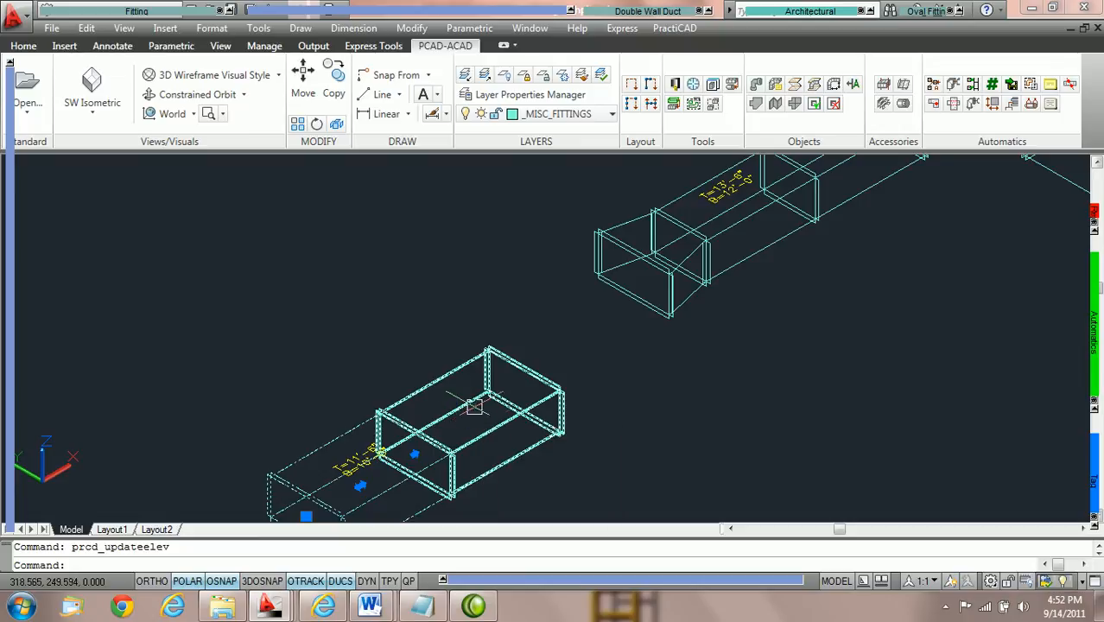
mouse_move(536, 402)
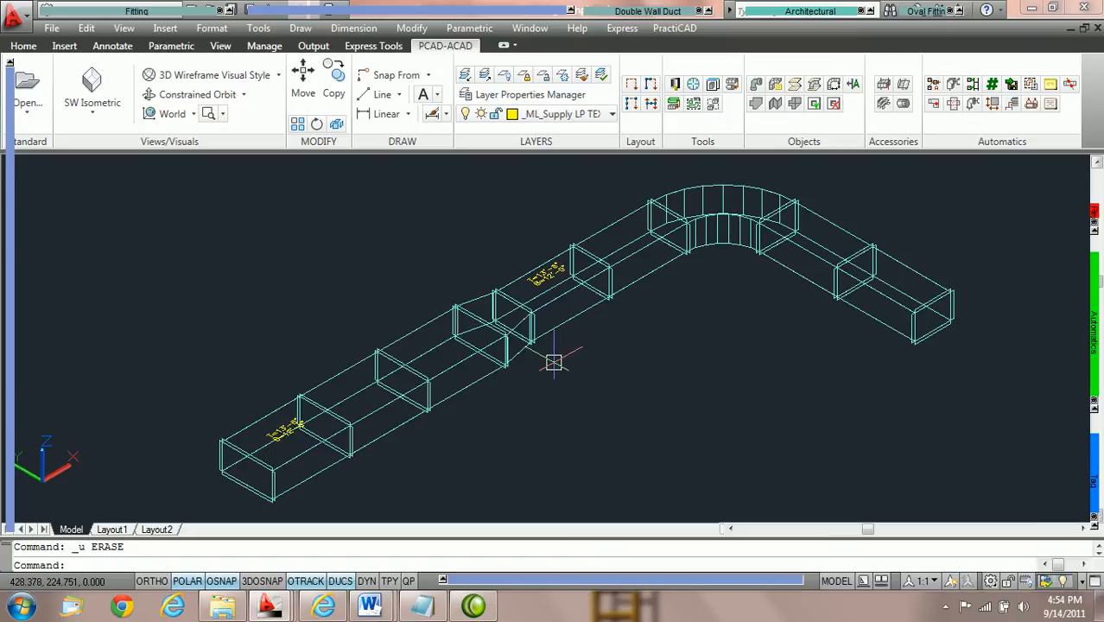
Select the finished length transition in the middle of the run and view its elevations and fitting settings.
scroll(555, 344, "up", 4)
scroll(552, 336, "up", 3)
middle_click_drag(690, 313, 628, 393)
scroll(629, 387, "down", 4)
scroll(620, 386, "up", 3)
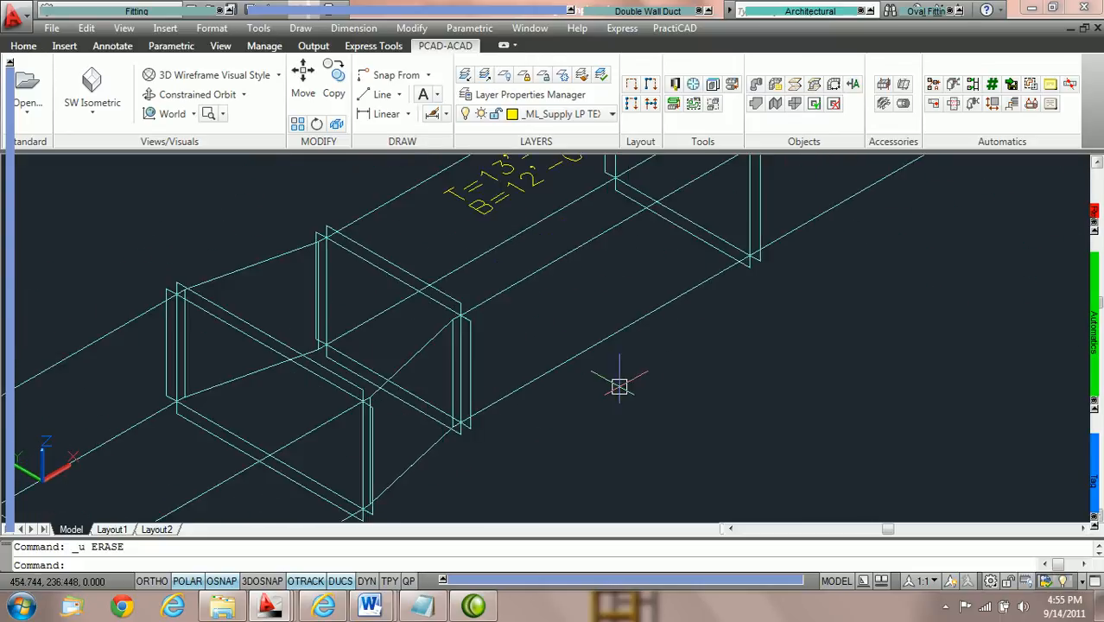
left_click(409, 355)
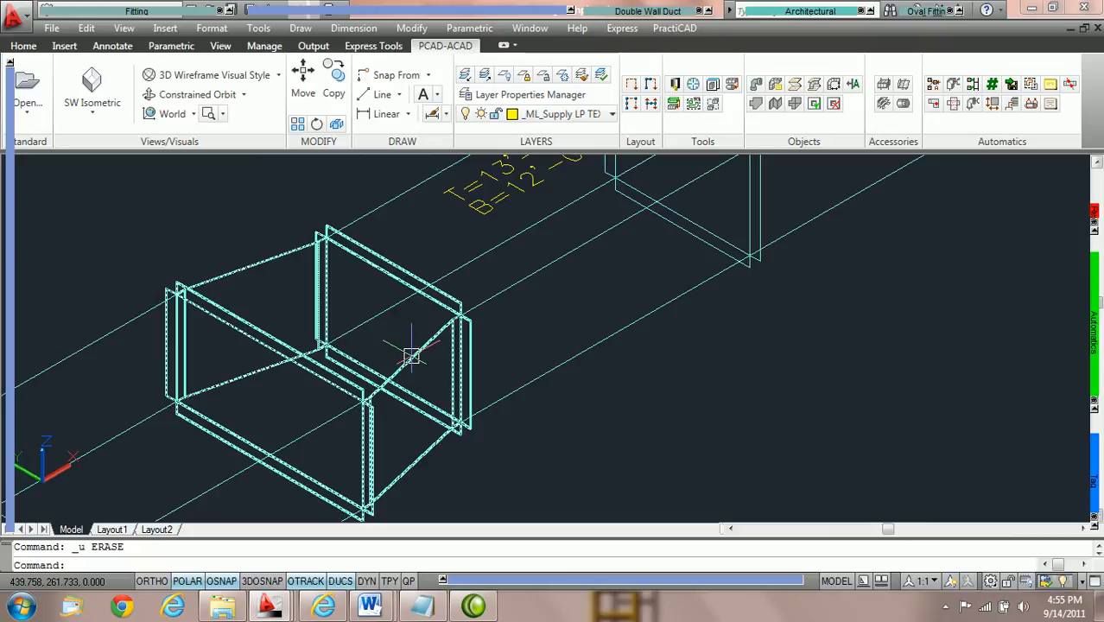
left_click(412, 356)
middle_click_drag(560, 382, 619, 341)
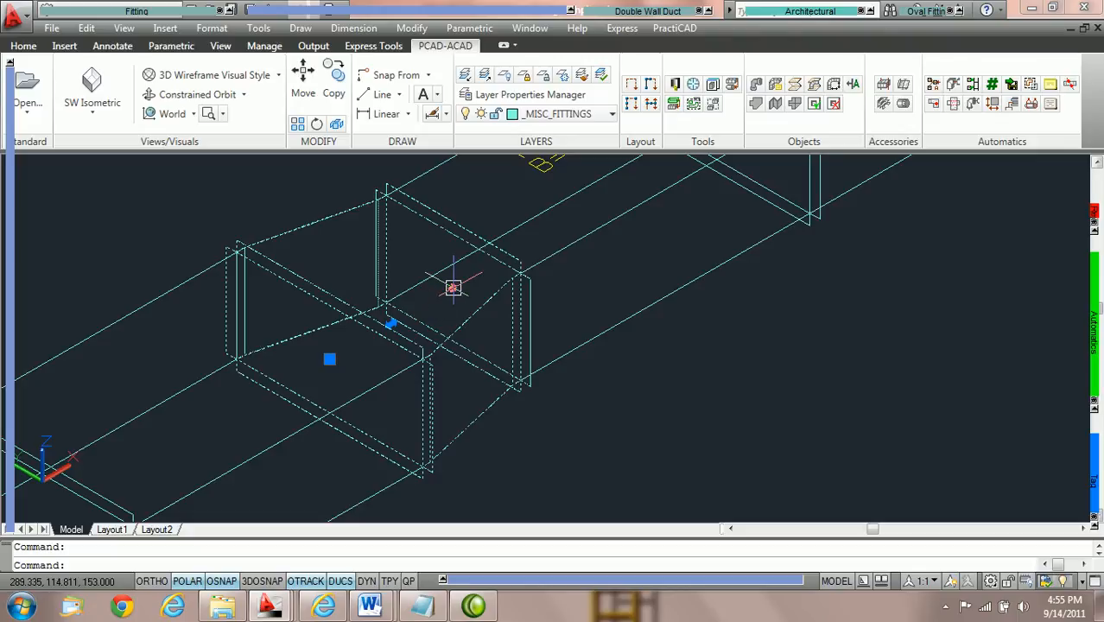
mouse_move(17, 216)
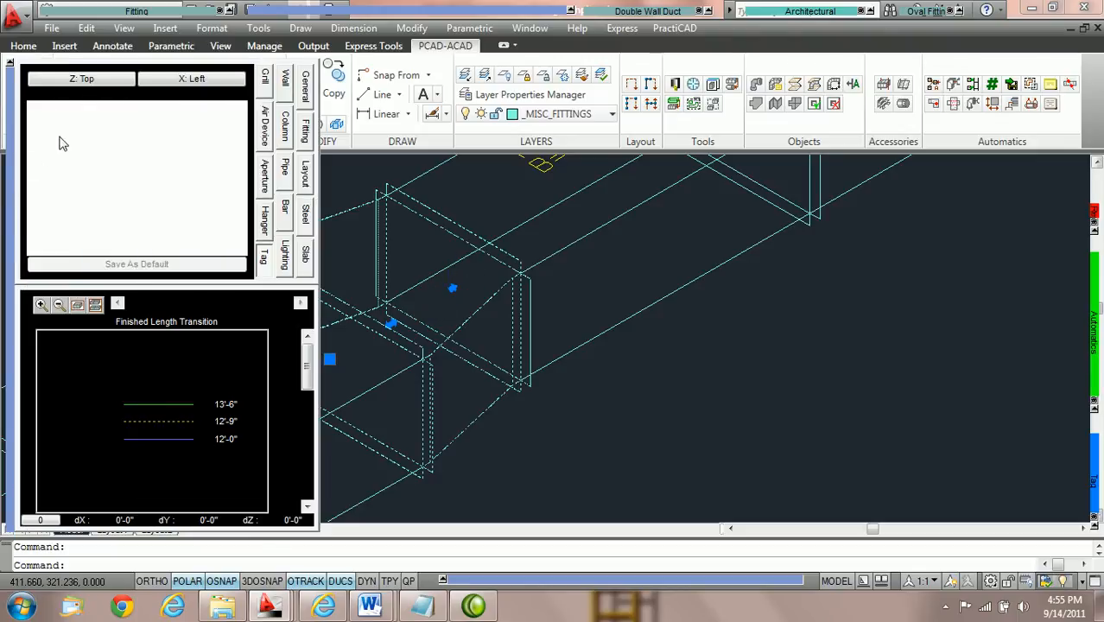
left_click(305, 131)
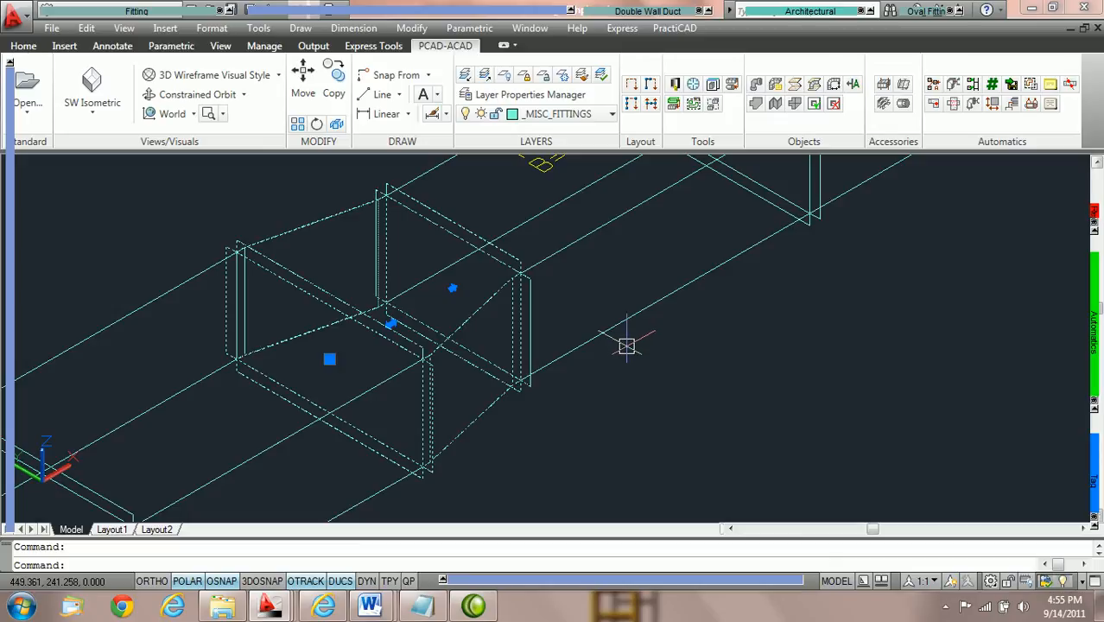
Open the transition's properties and set its Top Change to 3.
scroll(628, 346, "down", 2)
scroll(627, 346, "up", 2)
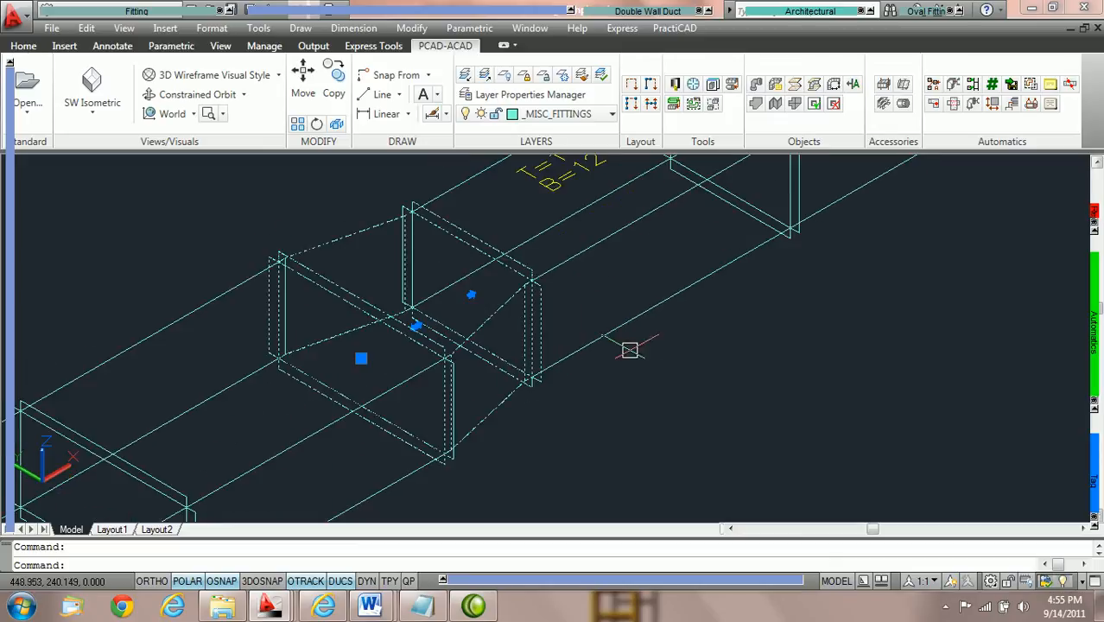
double_click(506, 399)
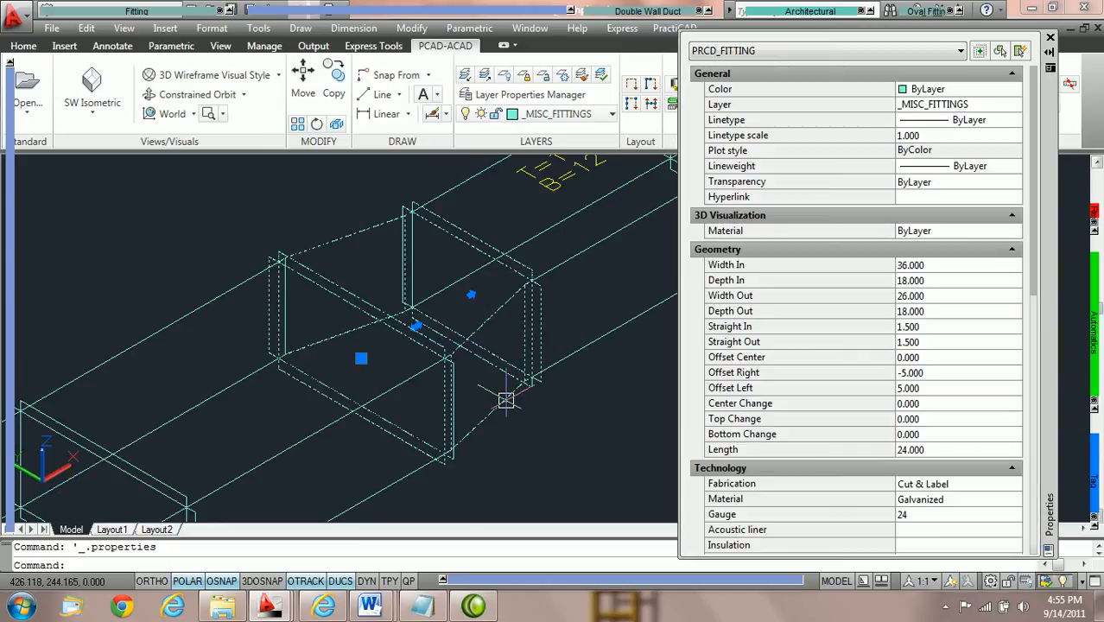
left_click(943, 419)
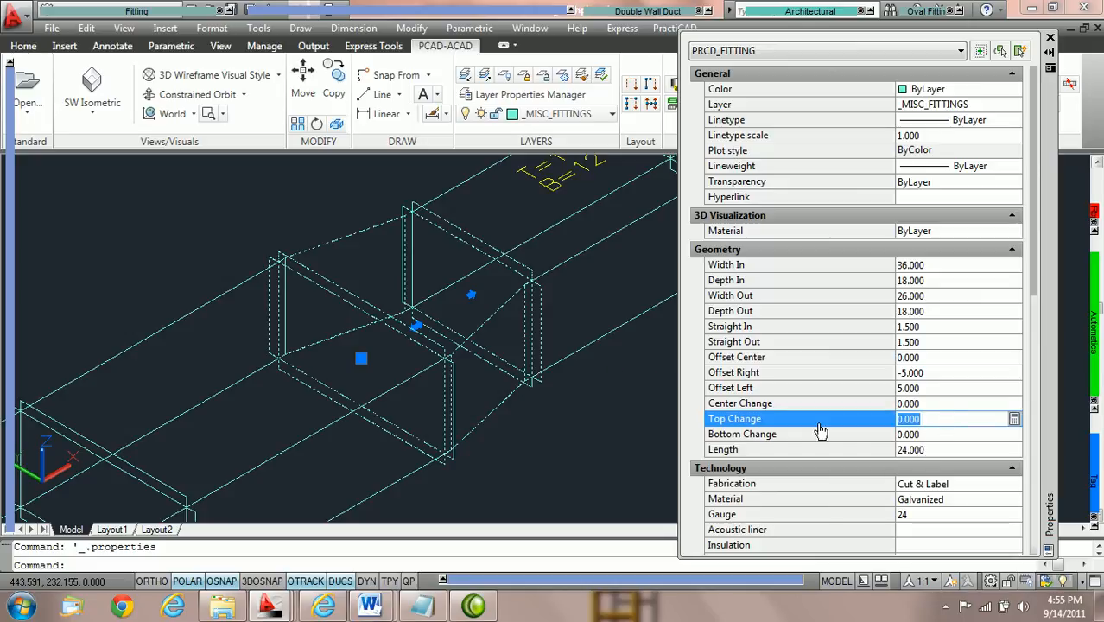
left_click(602, 387)
scroll(602, 386, "down", 3)
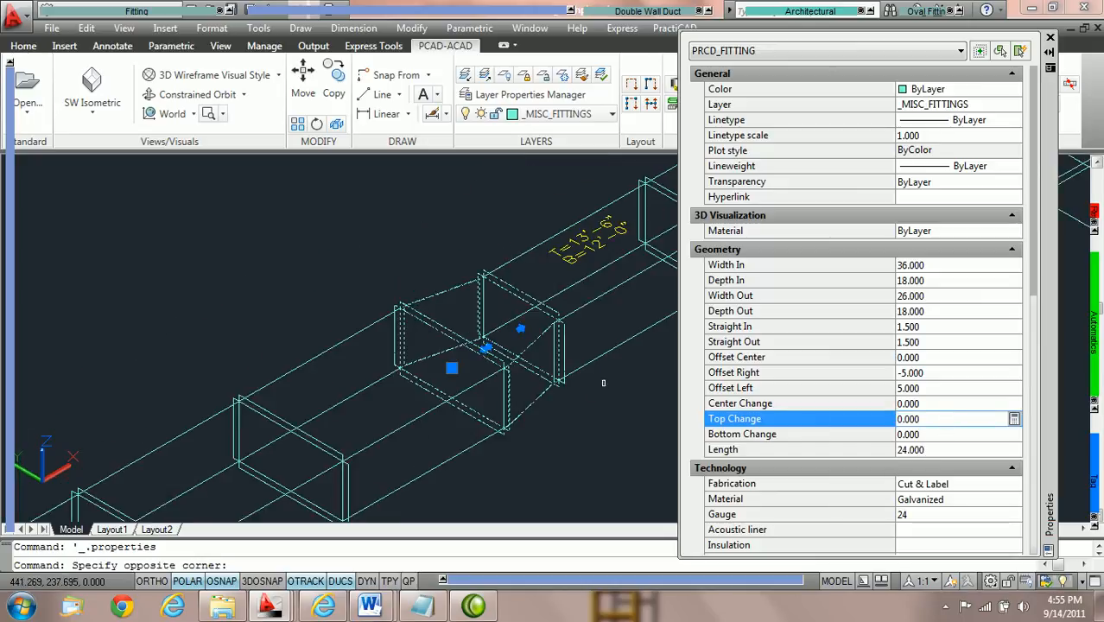
key("Escape")
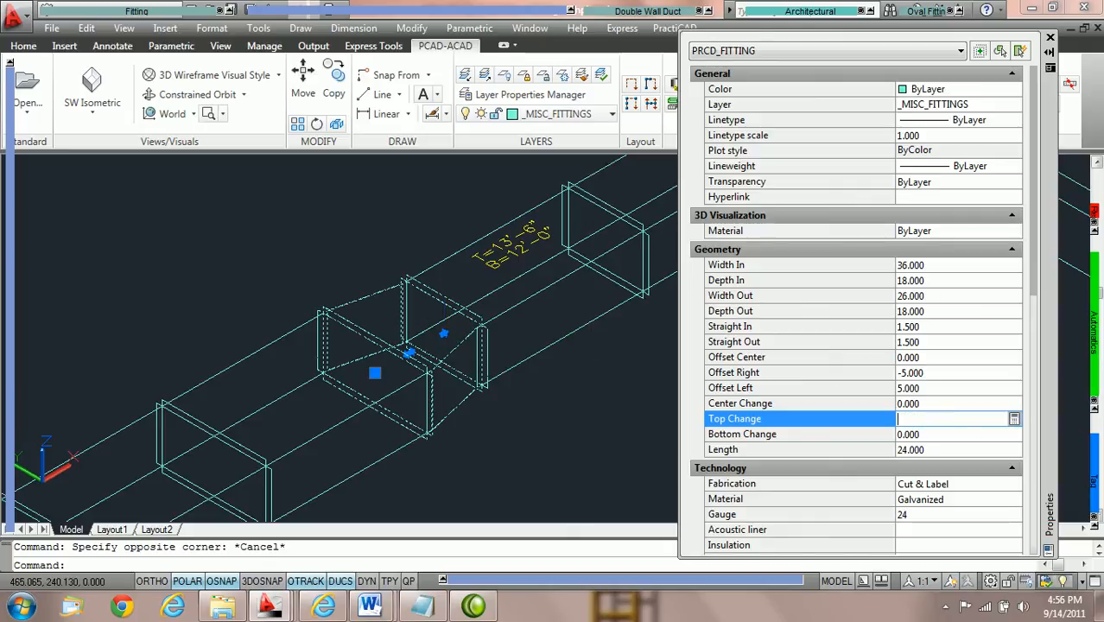
key("Tab")
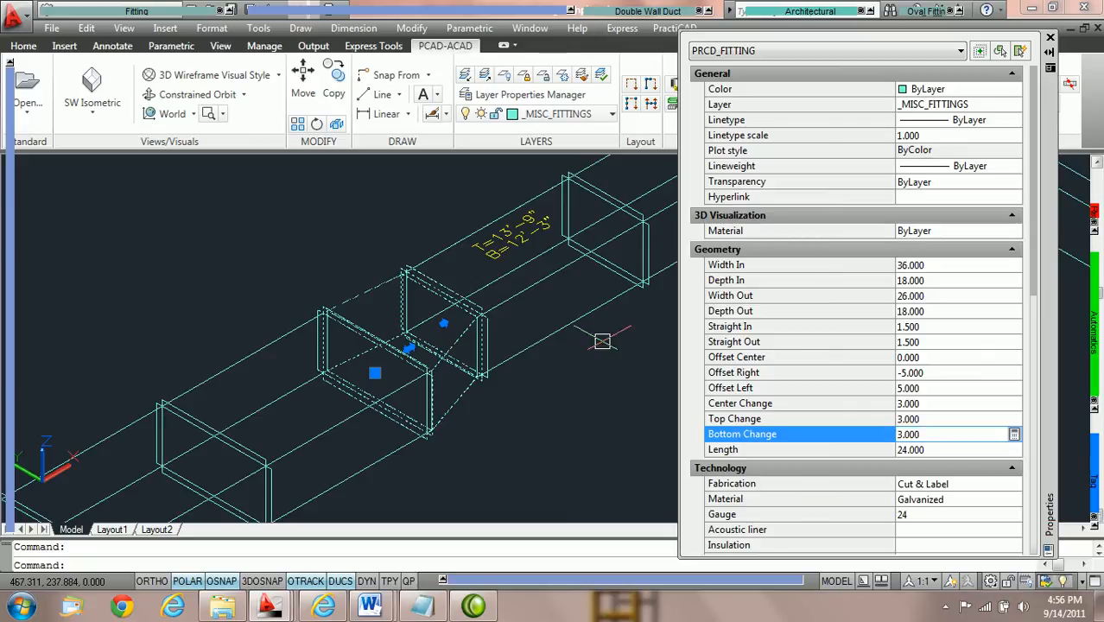
Reset the selected transition's Top Change to 0.
scroll(617, 347, "down", 2)
middle_click_drag(617, 347, 527, 352)
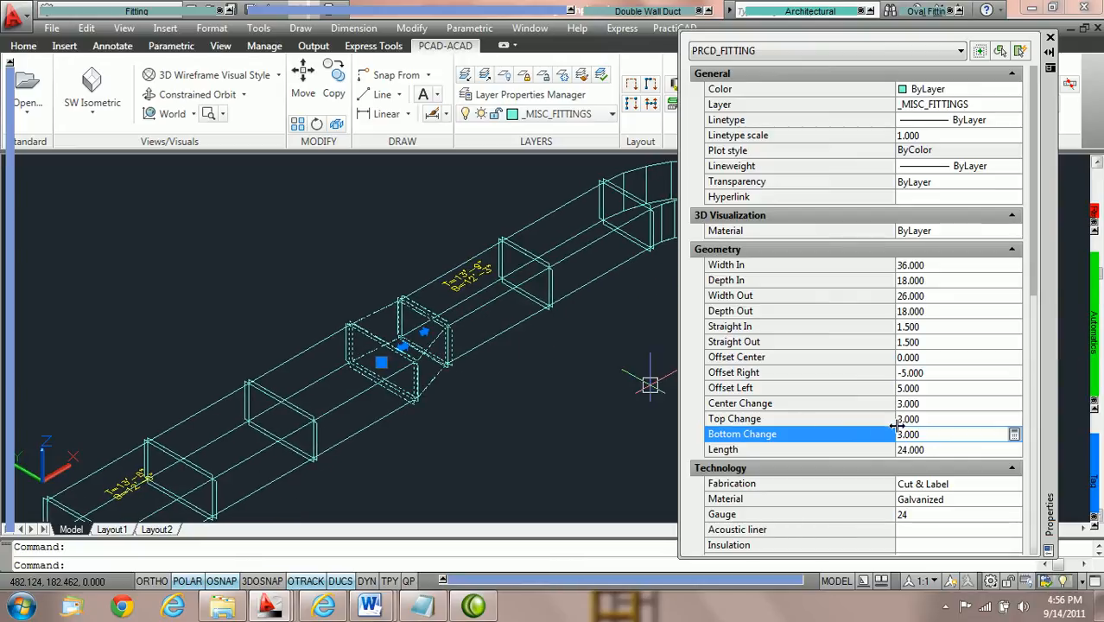
left_click(928, 419)
type("0")
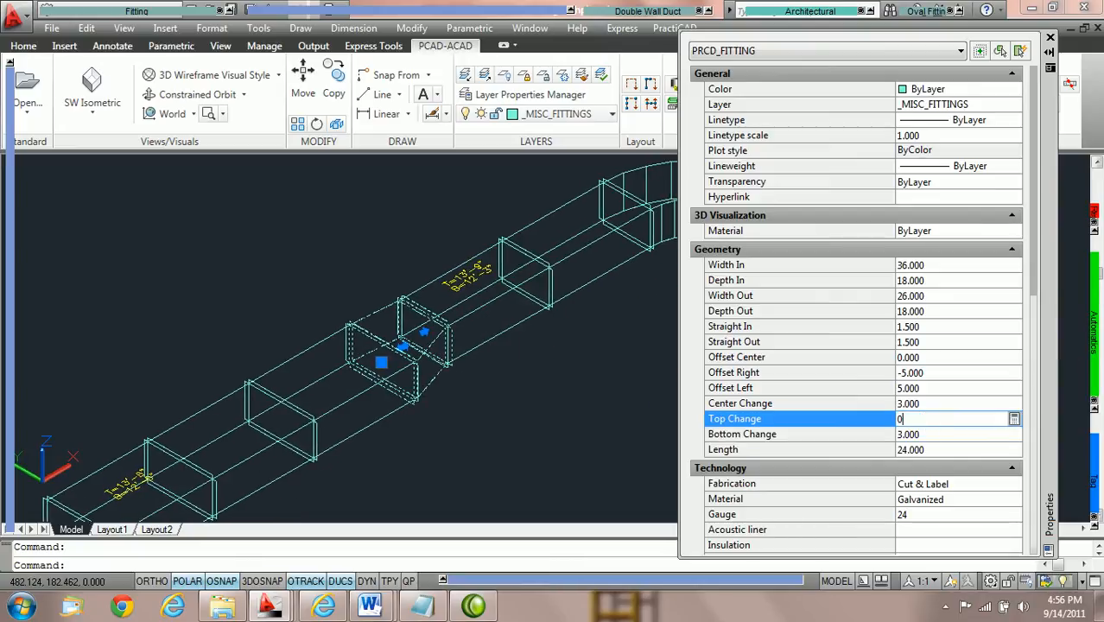
key("Return")
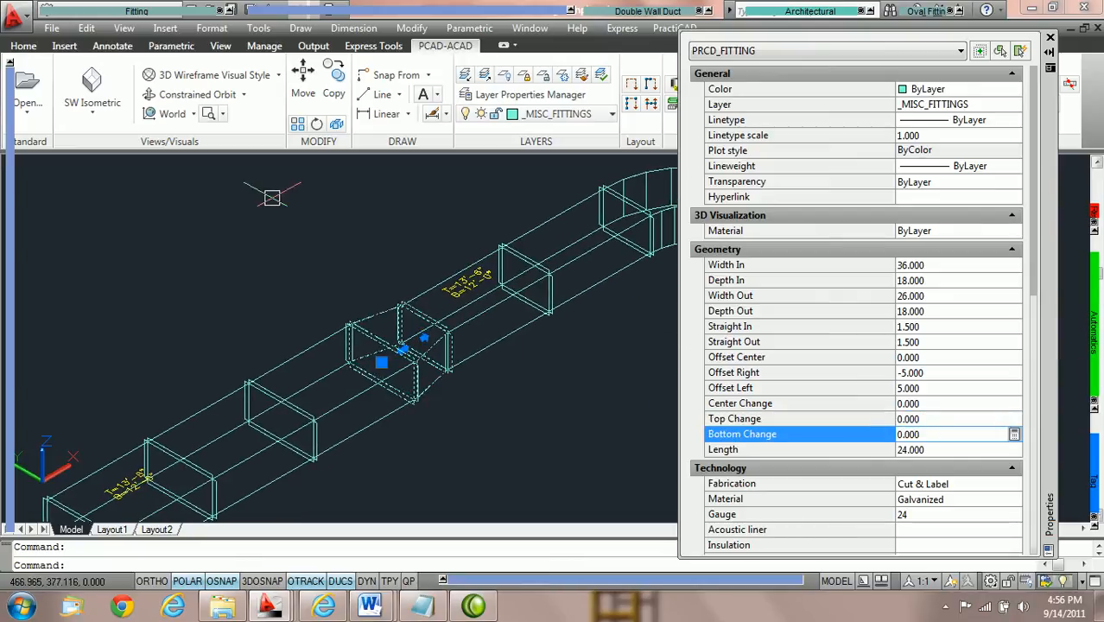
Switch the selected transition's reference end from In to Out 1.
mouse_move(9, 192)
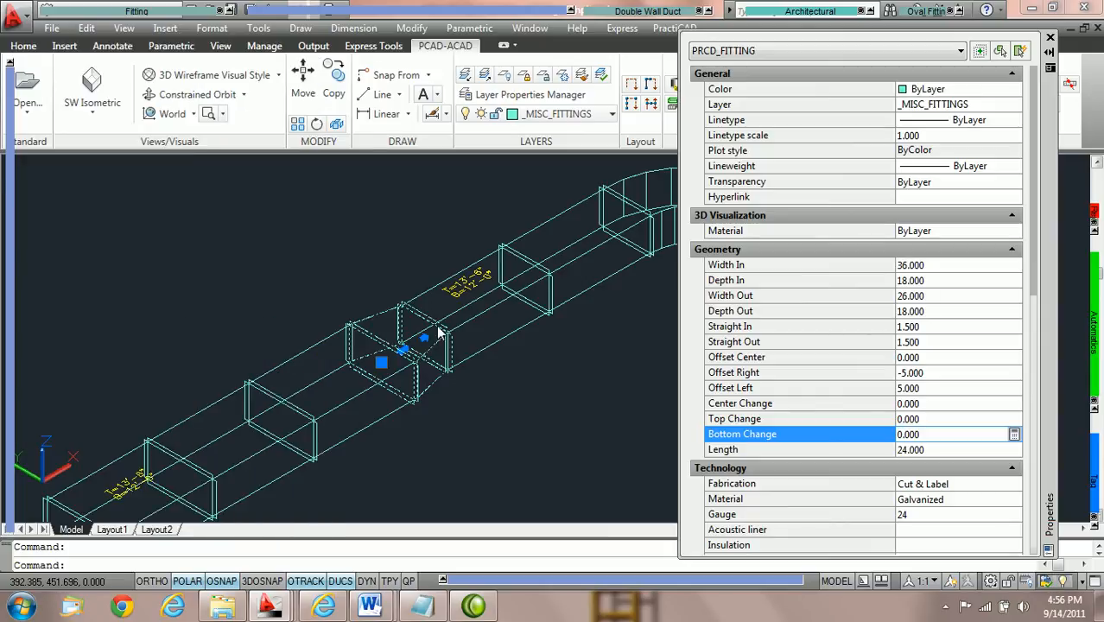
mouse_move(10, 130)
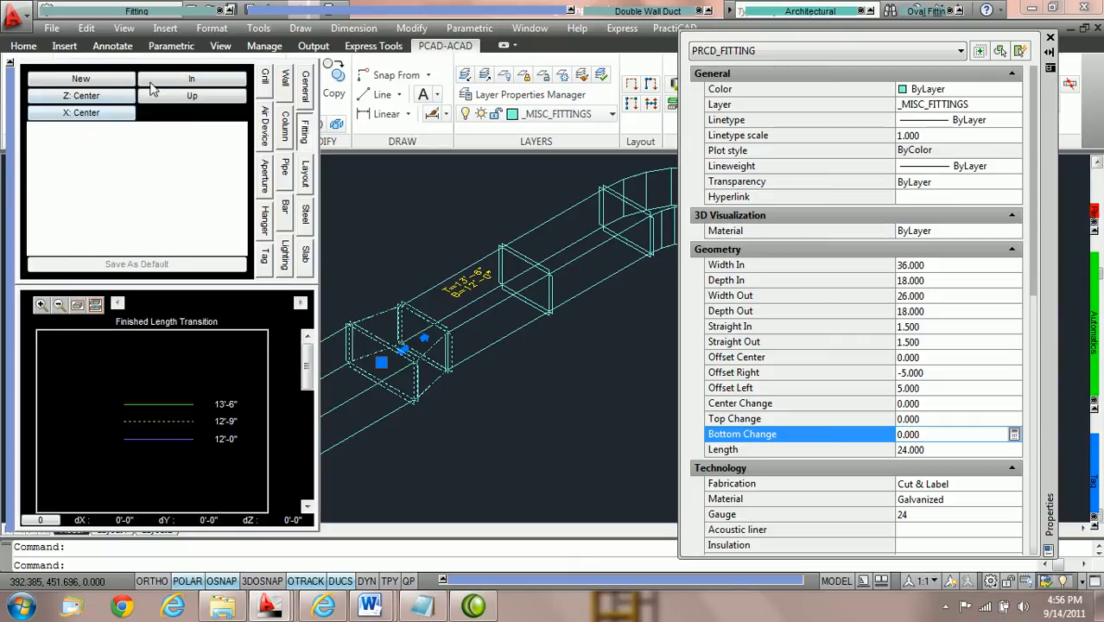
left_click(180, 81)
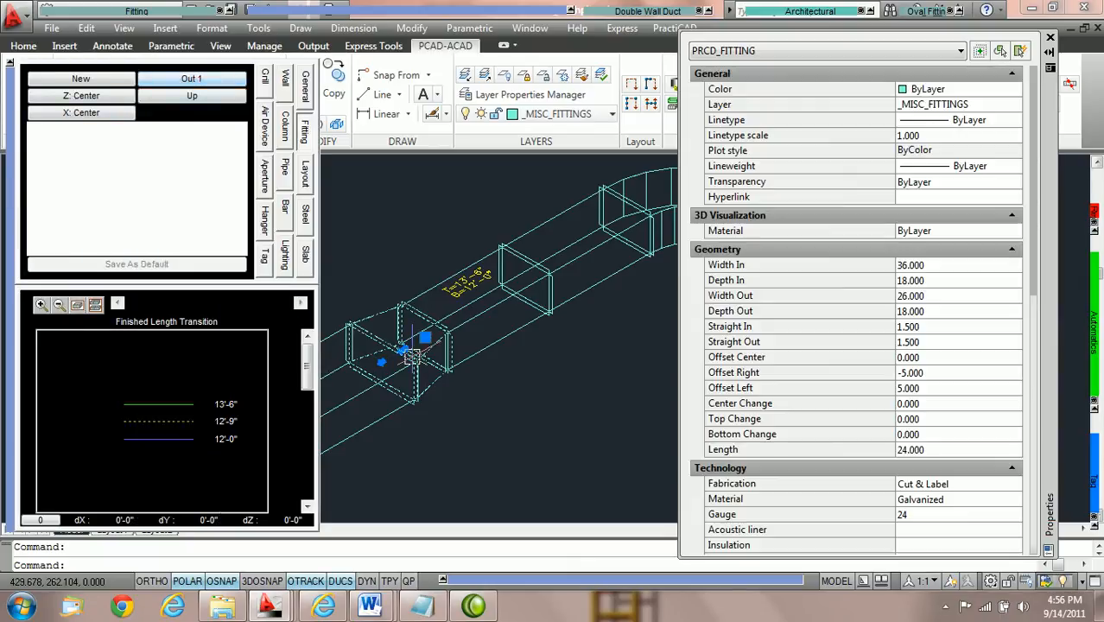
scroll(385, 376, "up", 2)
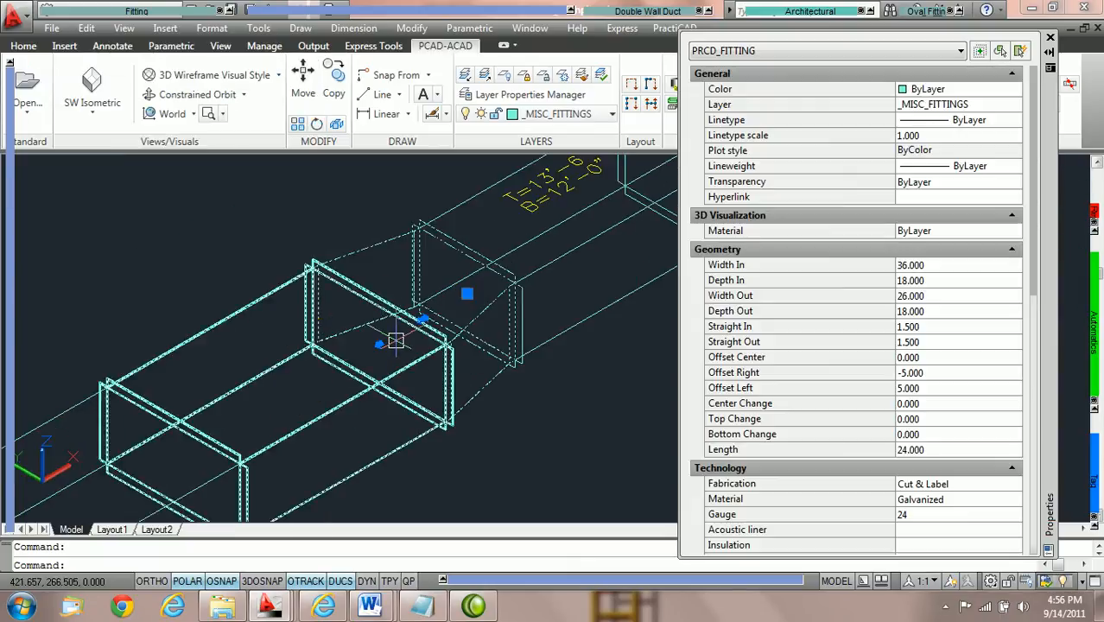
scroll(415, 372, "down", 3)
middle_click_drag(431, 396, 505, 343)
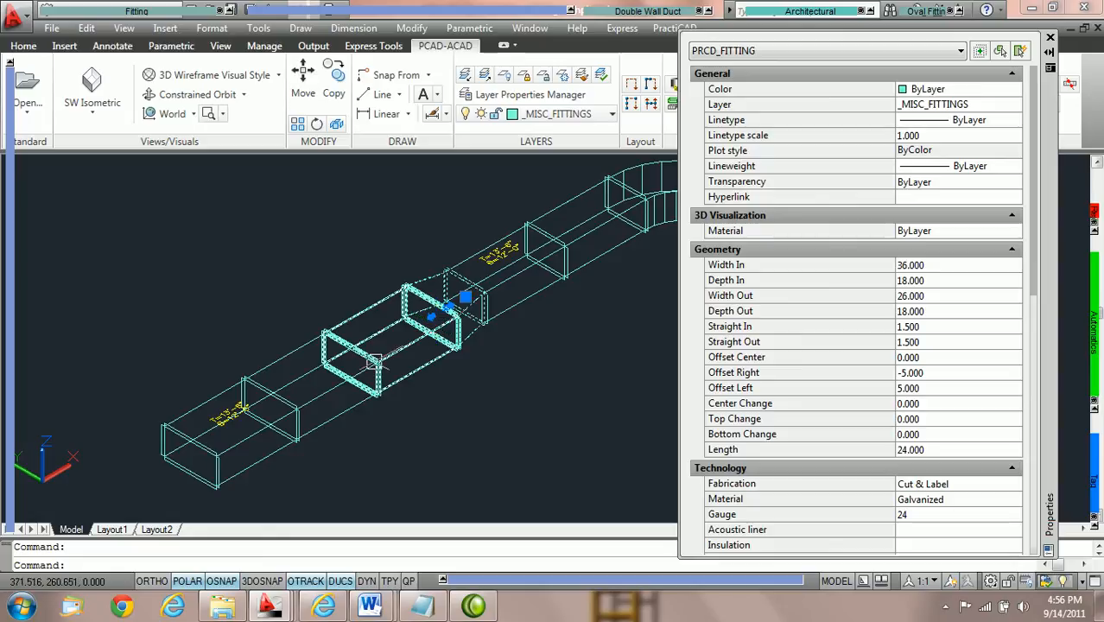
Set the transition's Top Change to 3 with Out 1 as the reference end.
left_click(941, 418)
type("3")
key("Return")
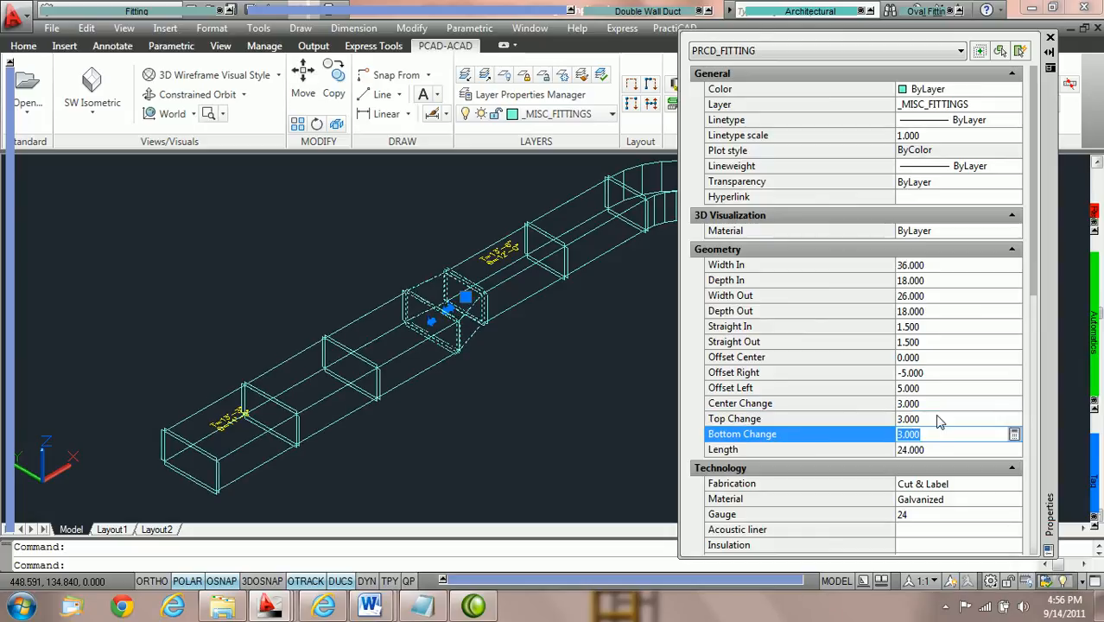
Set the transition's Top Change to -3.
key("Escape")
left_click(962, 415)
type("-3")
key("Return")
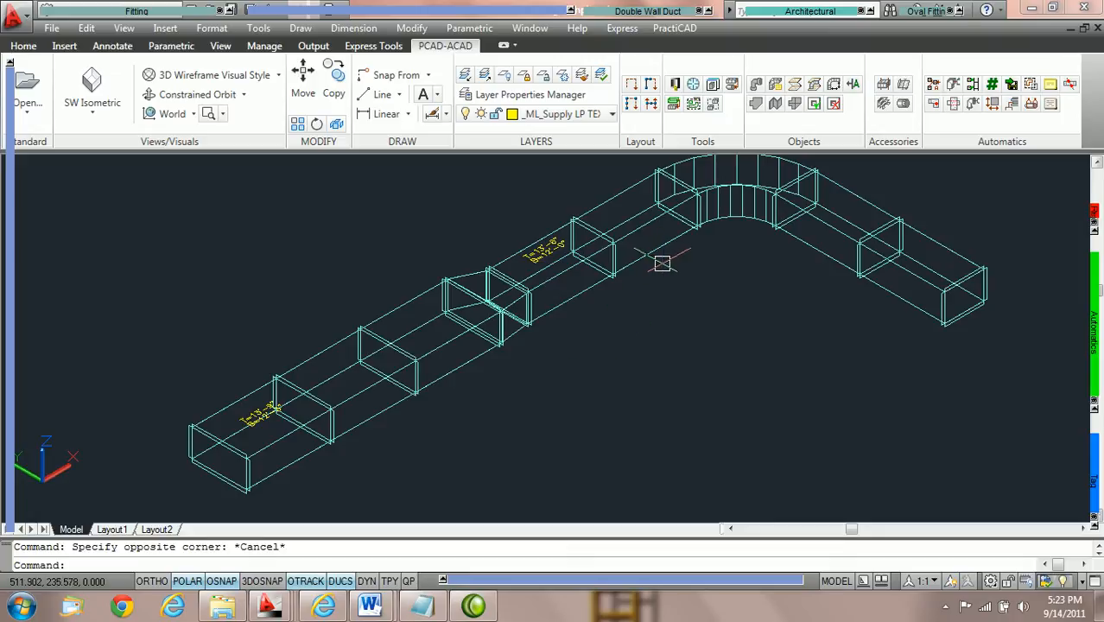
Open the PractiCAD library's Ductwork settings, keep Change Duct to Transition enabled under Ductline Editing, and save and close the library.
left_click(675, 86)
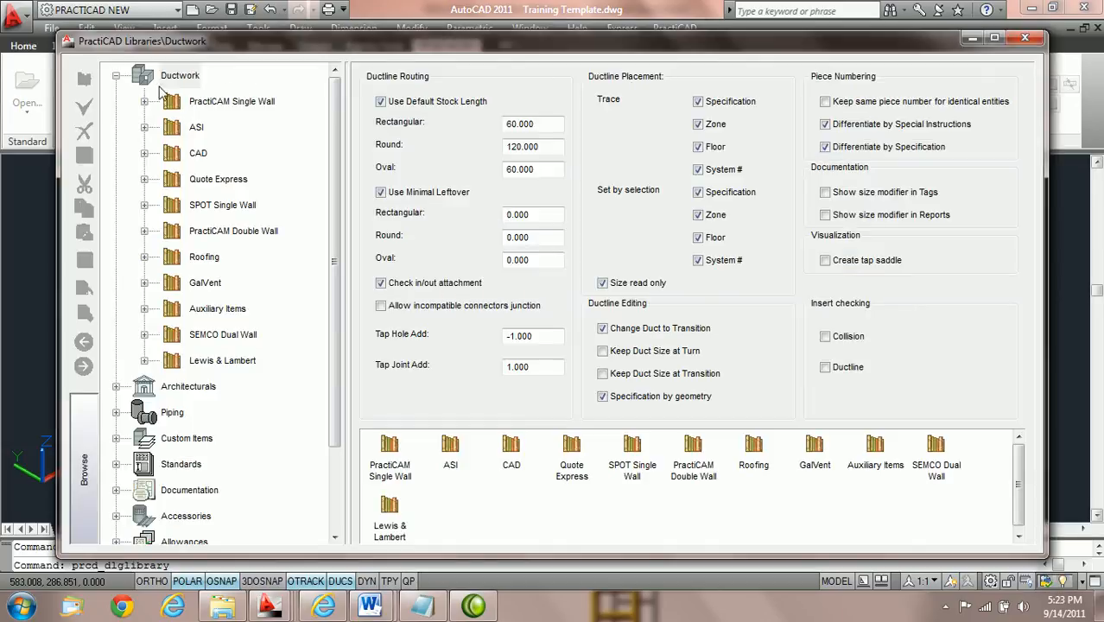
left_click(179, 78)
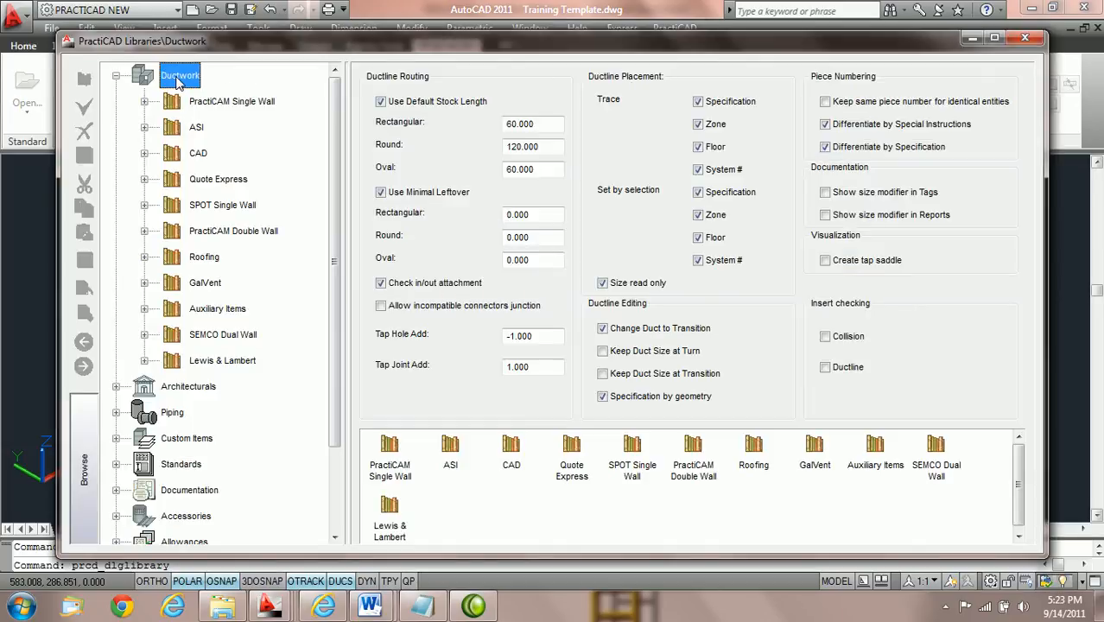
left_click(116, 76)
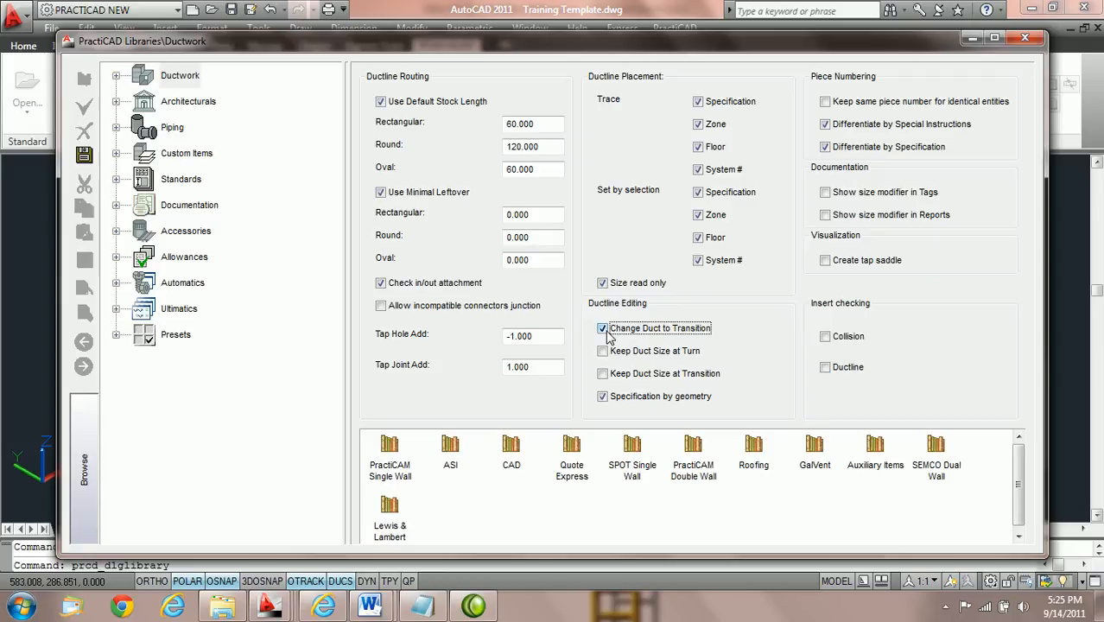
left_click(84, 154)
left_click(1025, 38)
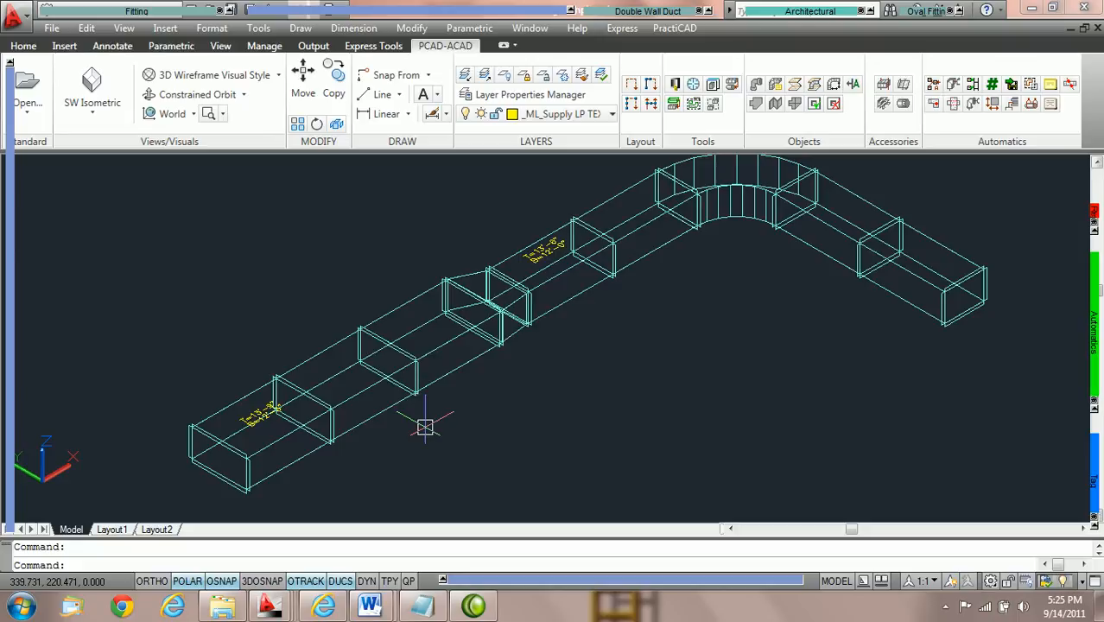
Open the properties of the second duct from the open wide end and set its Width In to 44.
scroll(403, 421, "up", 3)
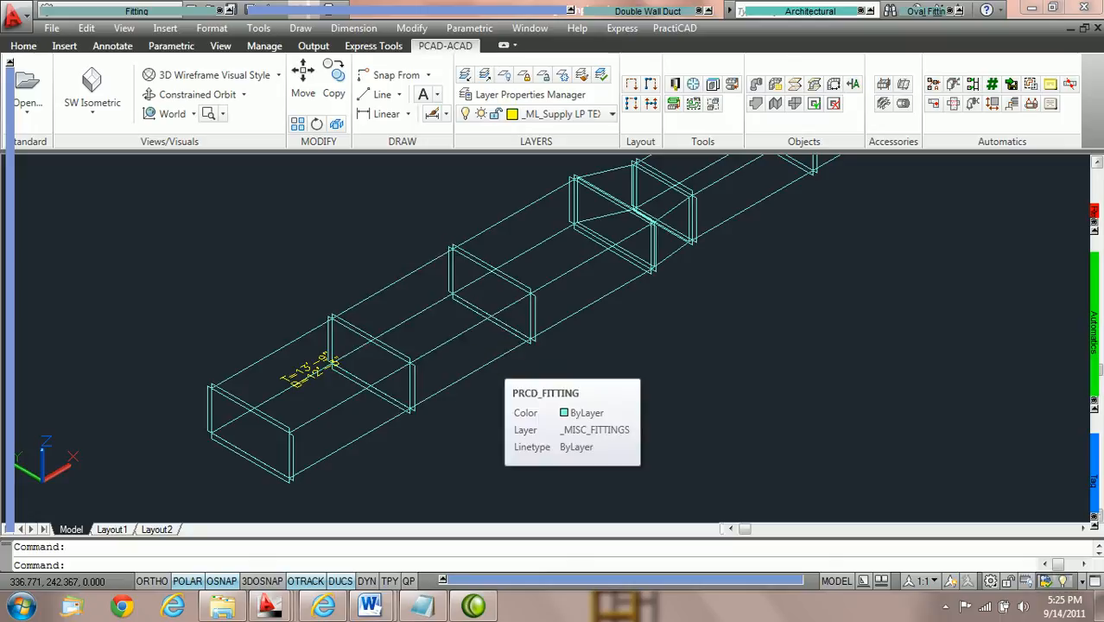
left_click(501, 362)
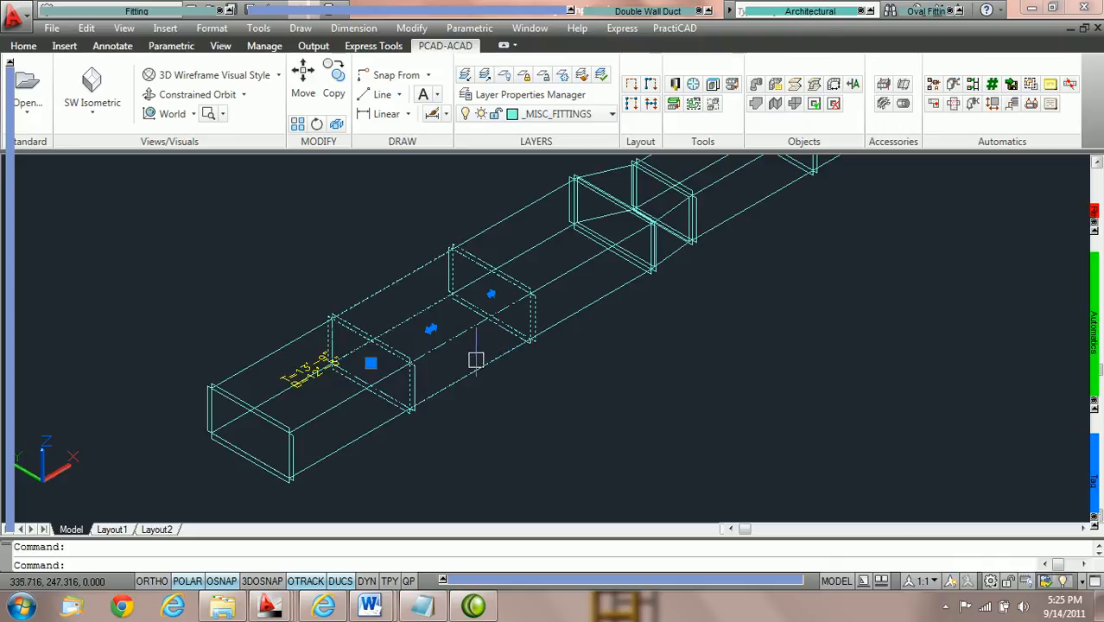
mouse_move(478, 307)
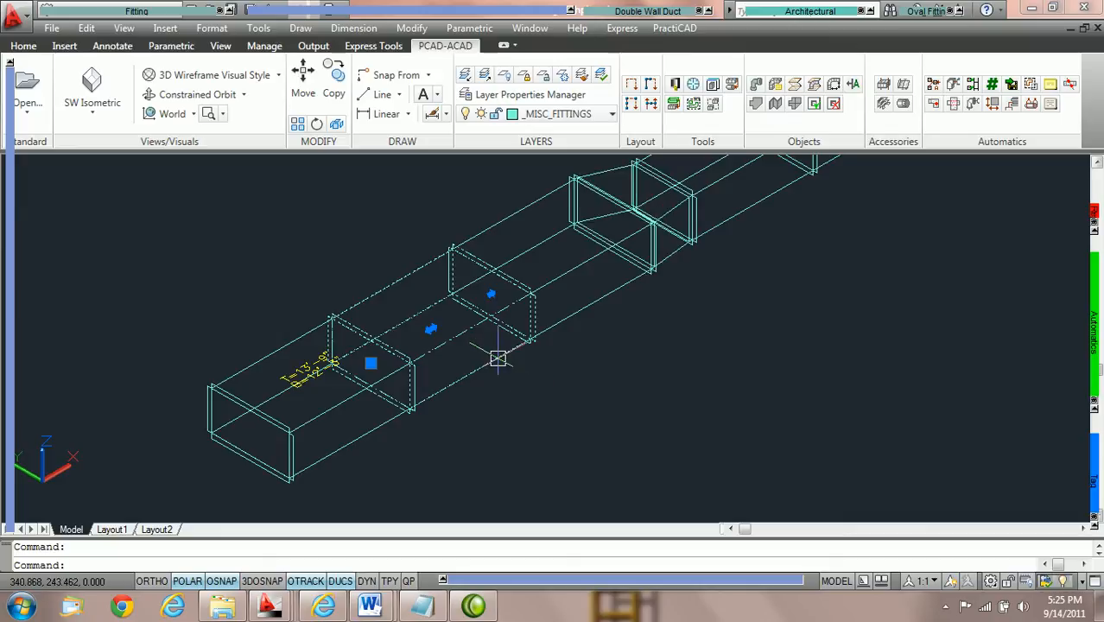
key("ctrl+1")
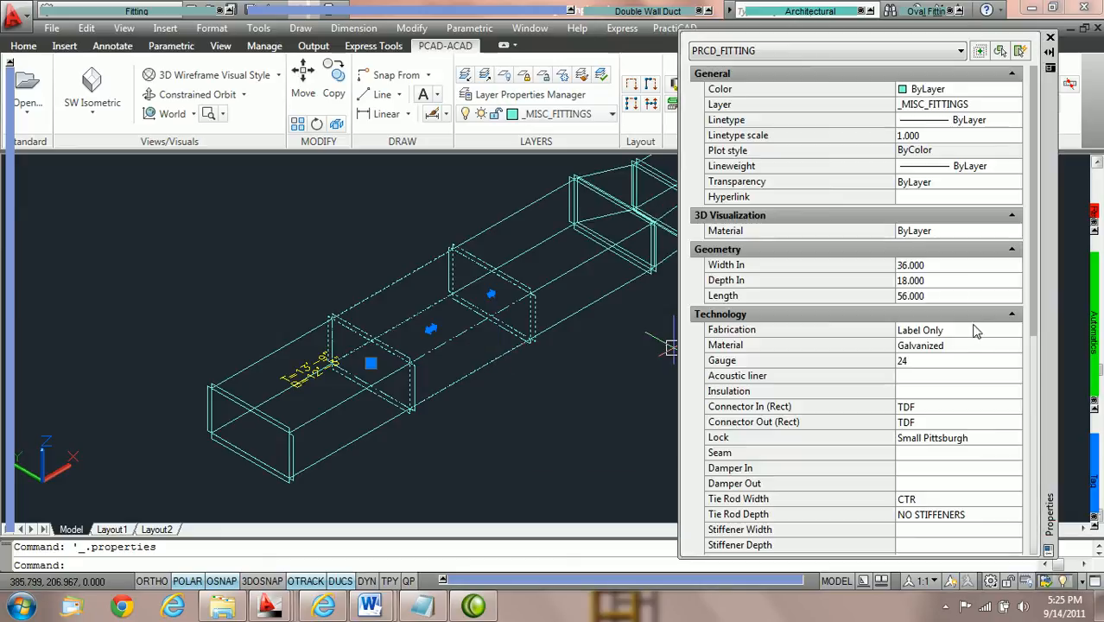
left_click(944, 265)
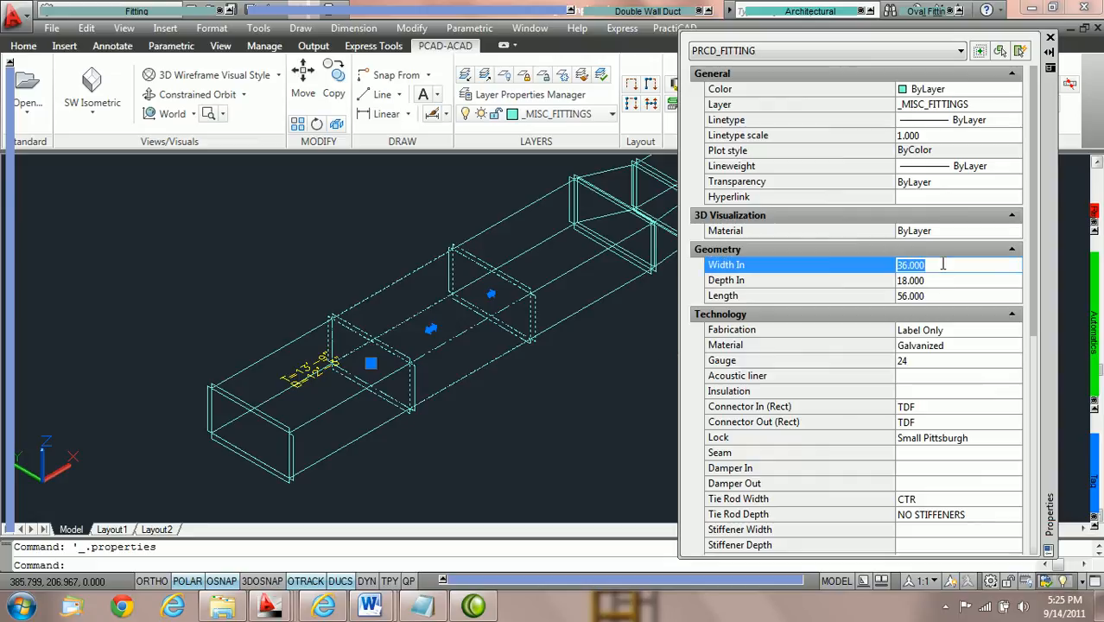
type("44")
key("Tab")
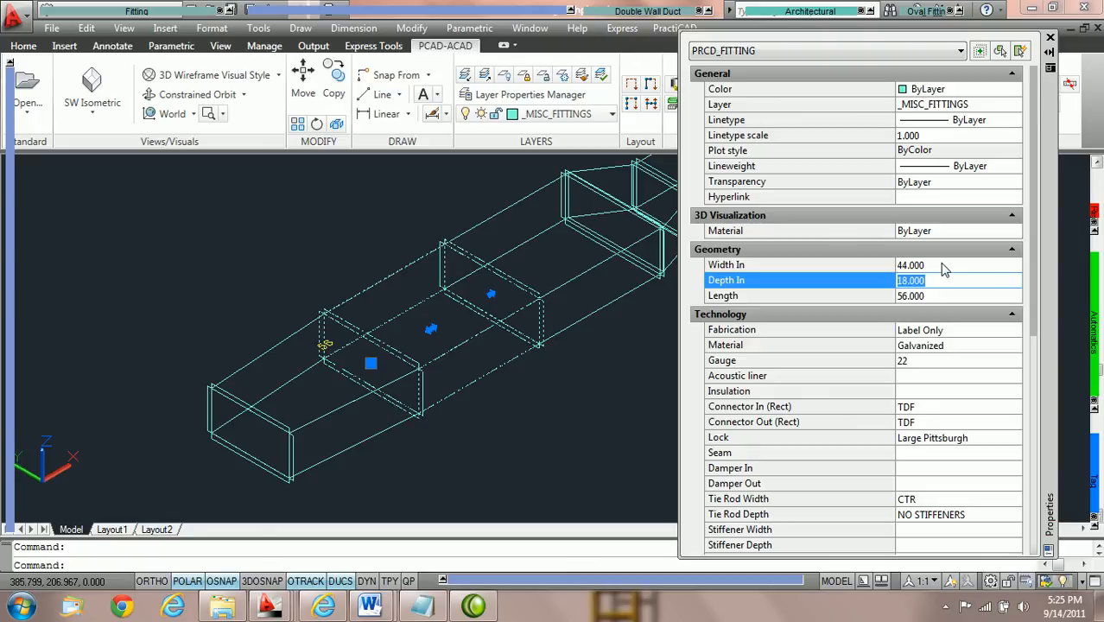
Add the adjoining duct toward the transition to the selection, check the shared dimensions, and clear the selection.
middle_click_drag(607, 337, 499, 362)
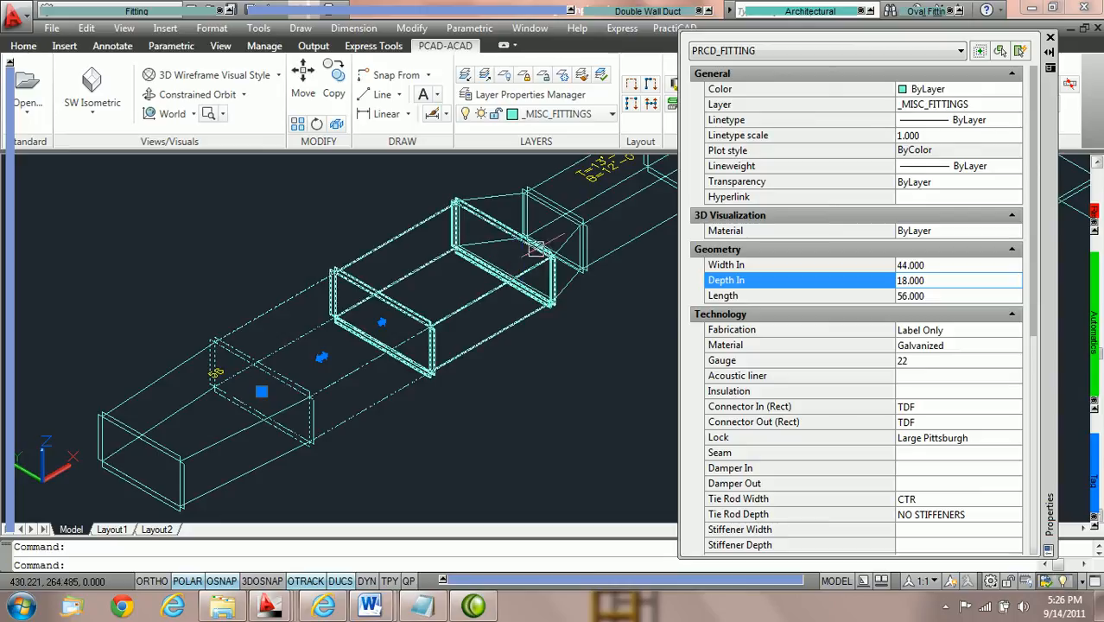
left_click(476, 304)
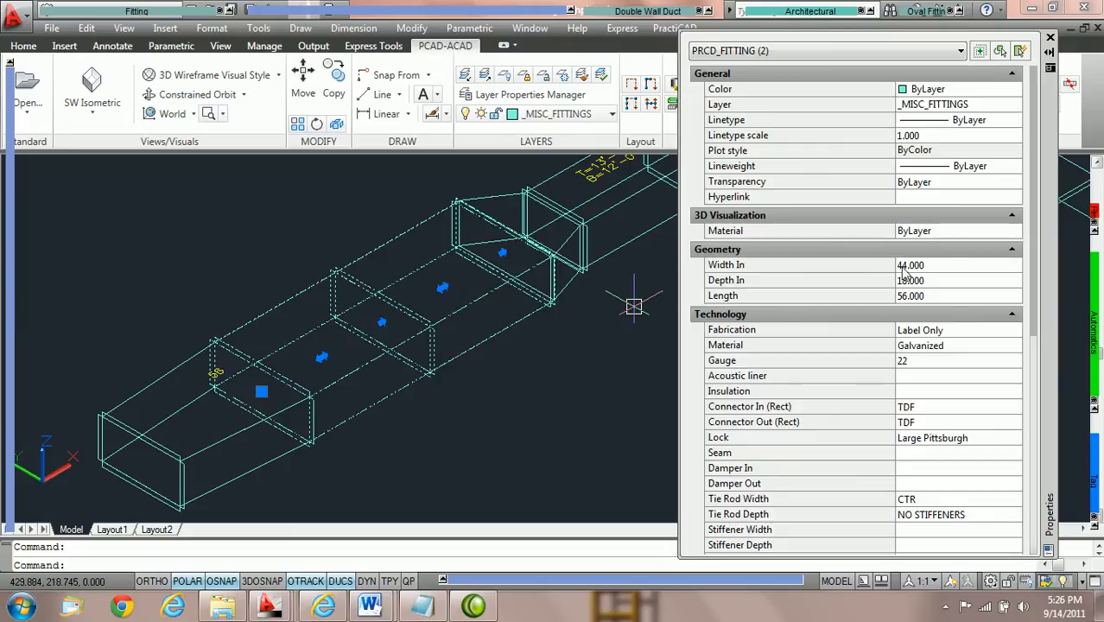
key("Escape")
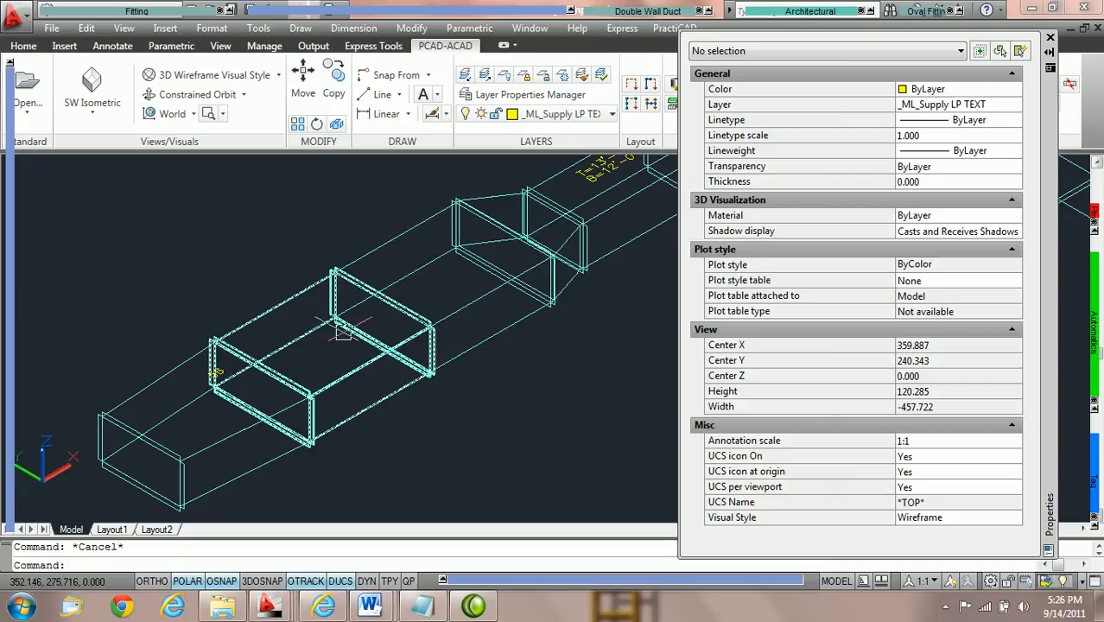
Select the end piece of the wide run, review its geometry and identification properties, and clear the selection.
middle_click_drag(331, 337, 500, 254)
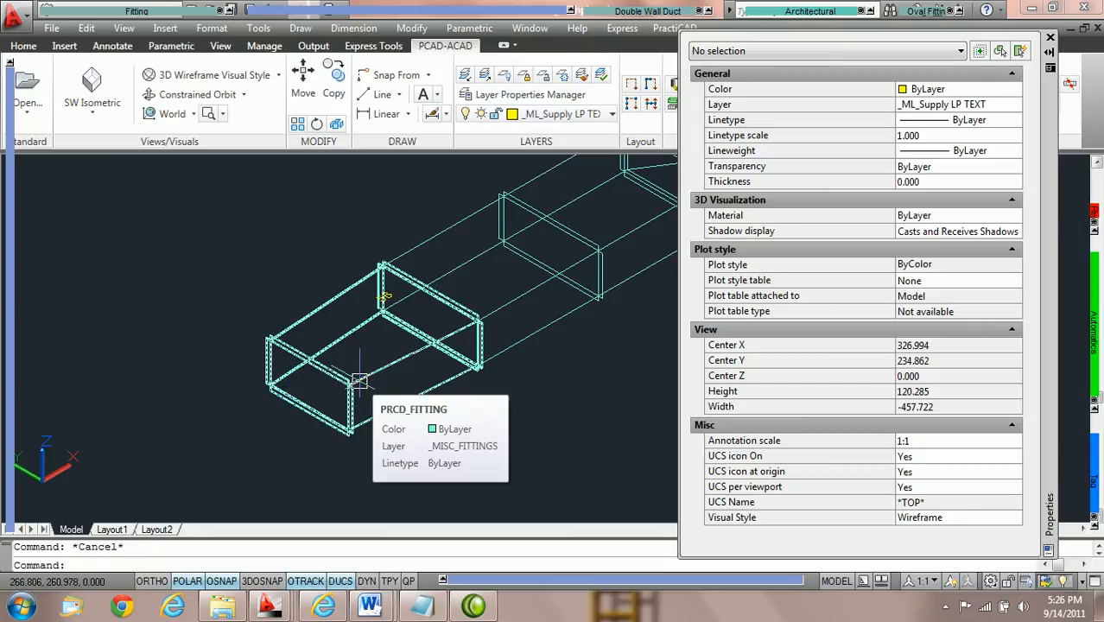
middle_click_drag(333, 386, 285, 378)
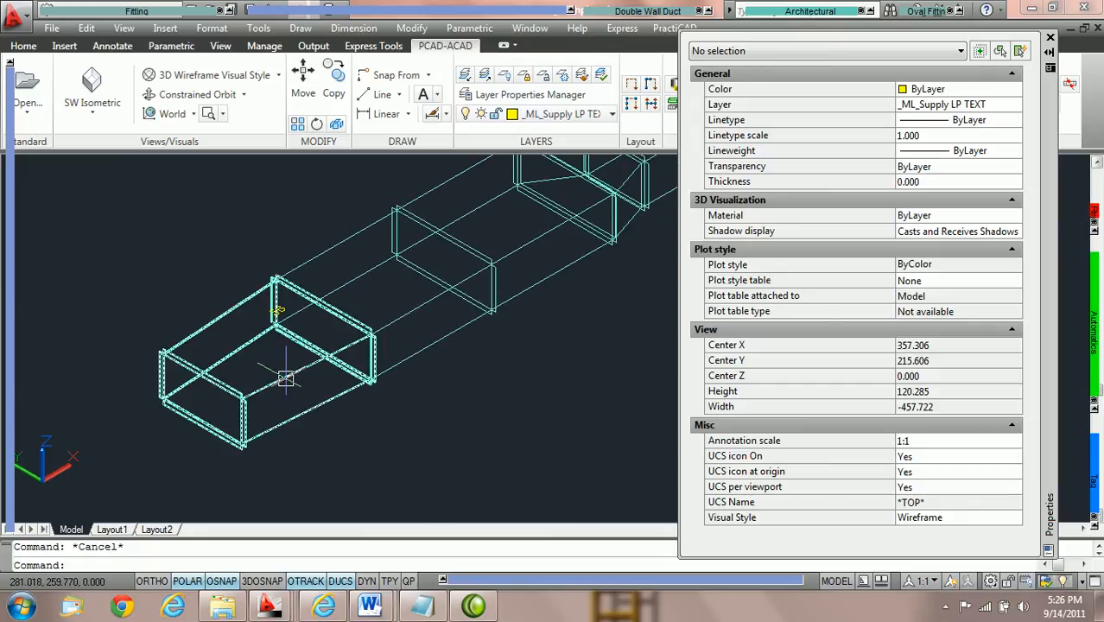
left_click(285, 379)
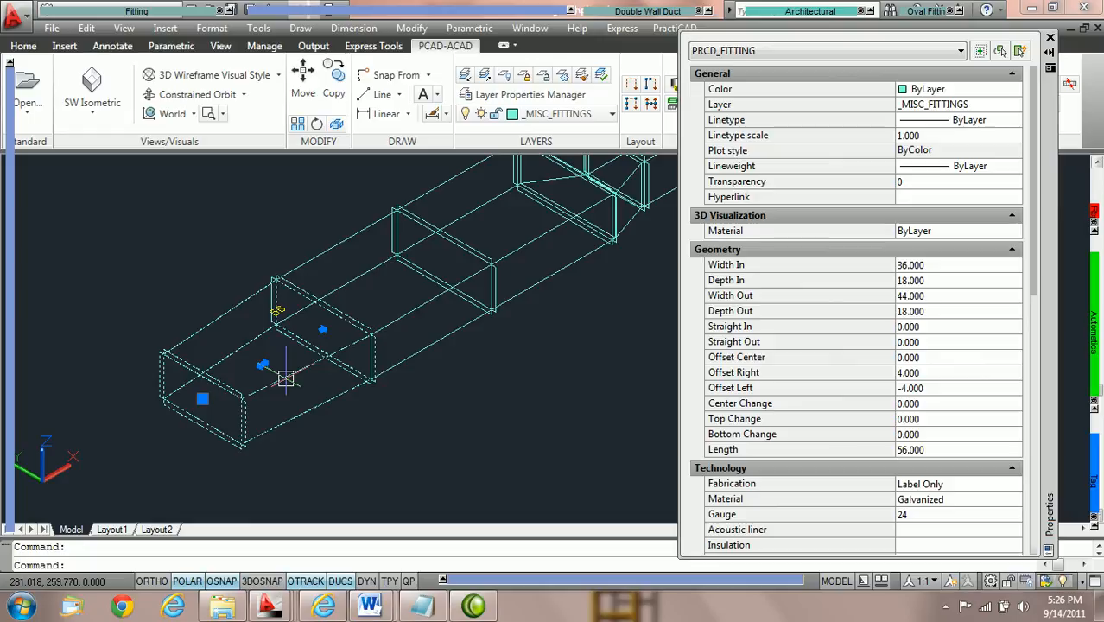
scroll(941, 475, "down", 5)
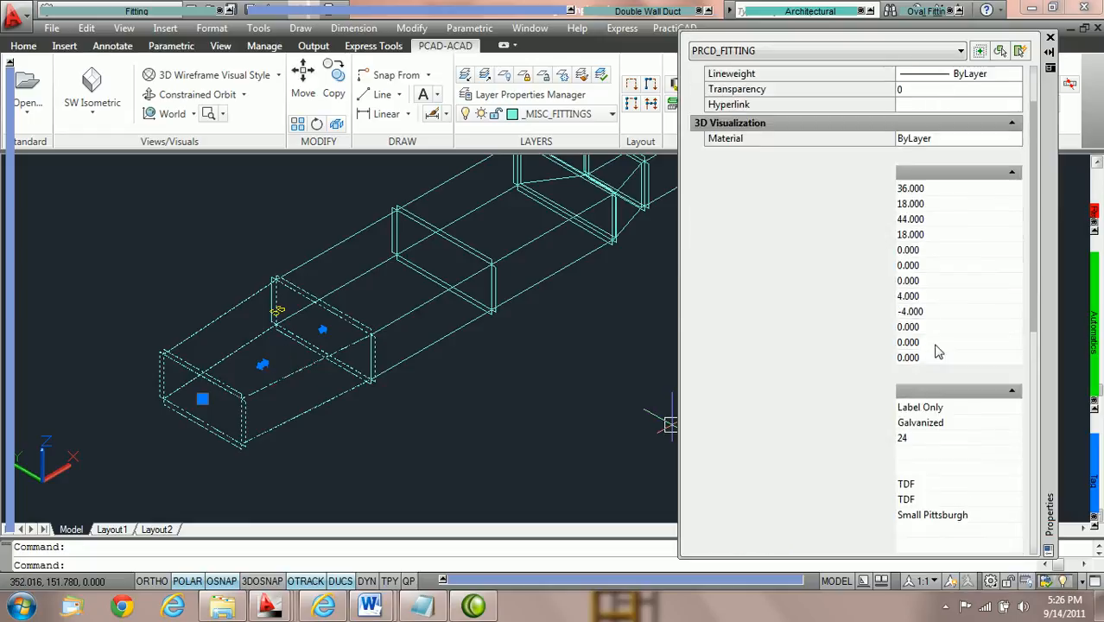
scroll(941, 257, "down", 3)
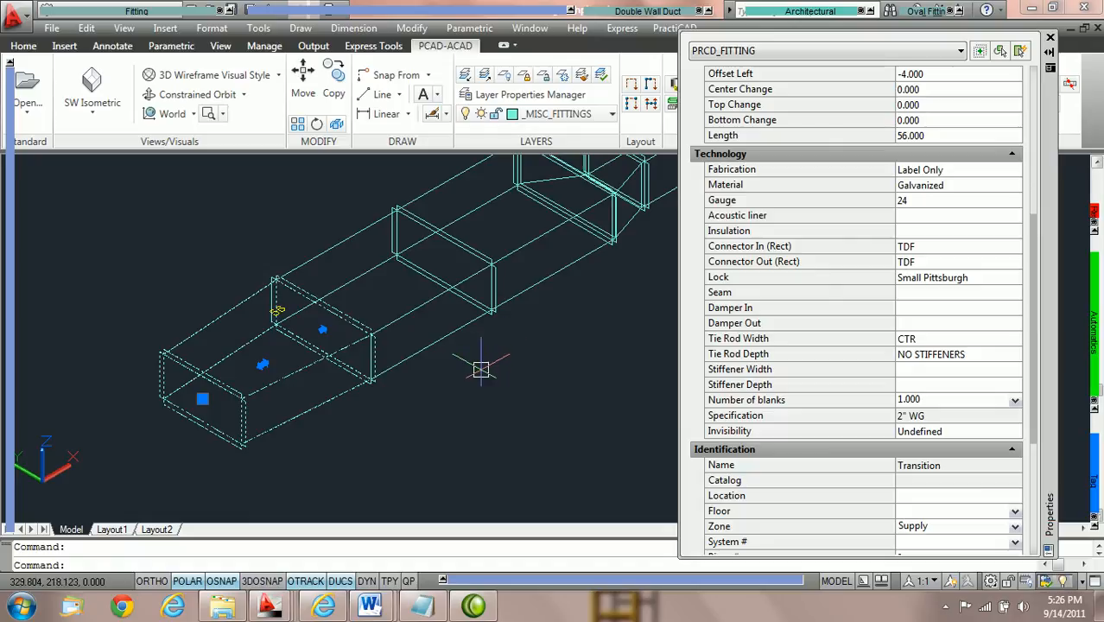
key("Escape")
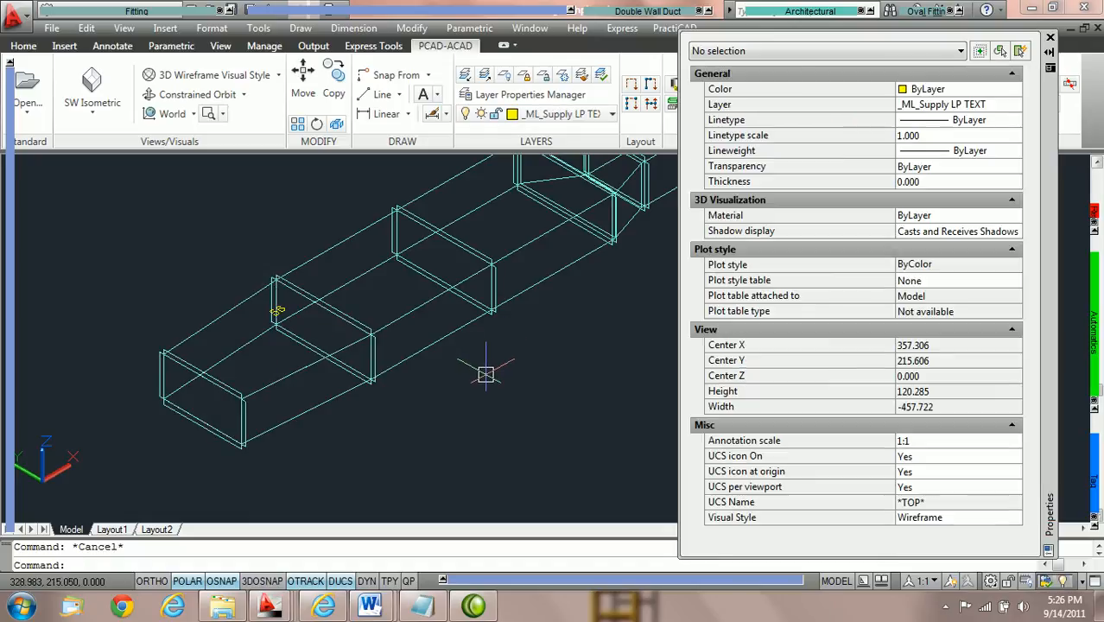
Undo the duct width change and switch the fitting reference end to Out 1.
middle_click_drag(486, 374, 437, 371)
key("ctrl+z")
mouse_move(5, 168)
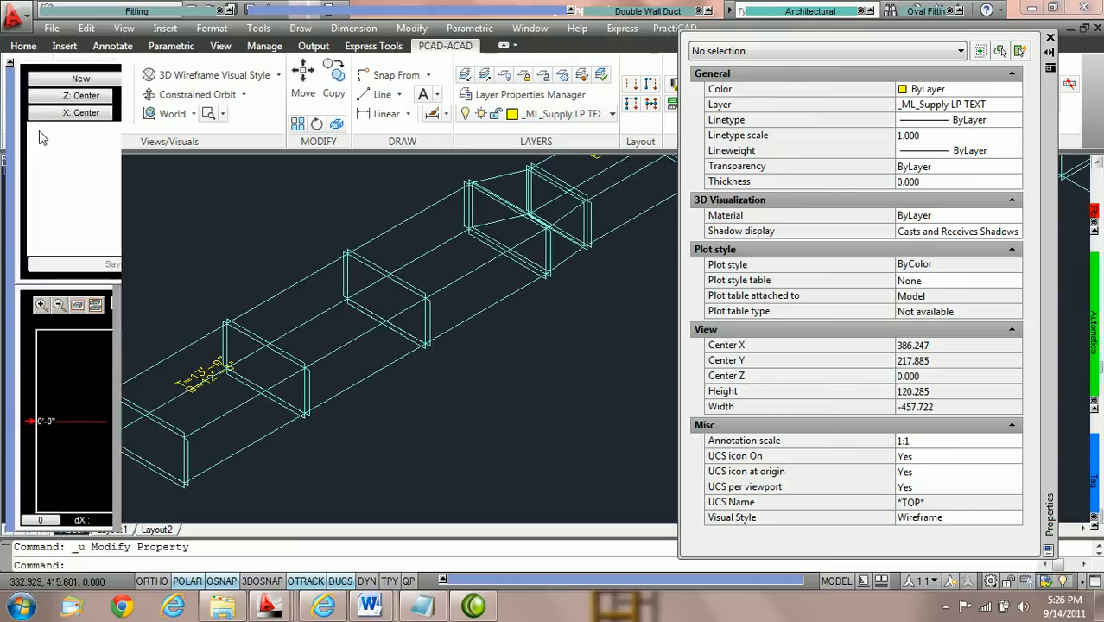
left_click(190, 82)
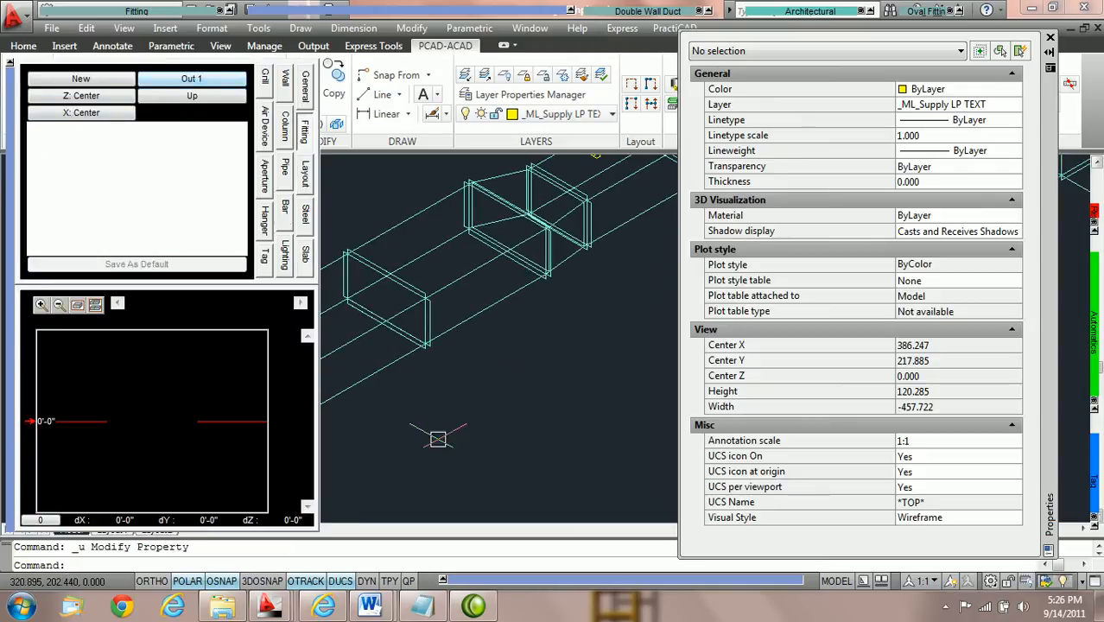
Select the second duct from the open end again and set its Width In to 44 with Out 1 as the reference end.
left_click(376, 368)
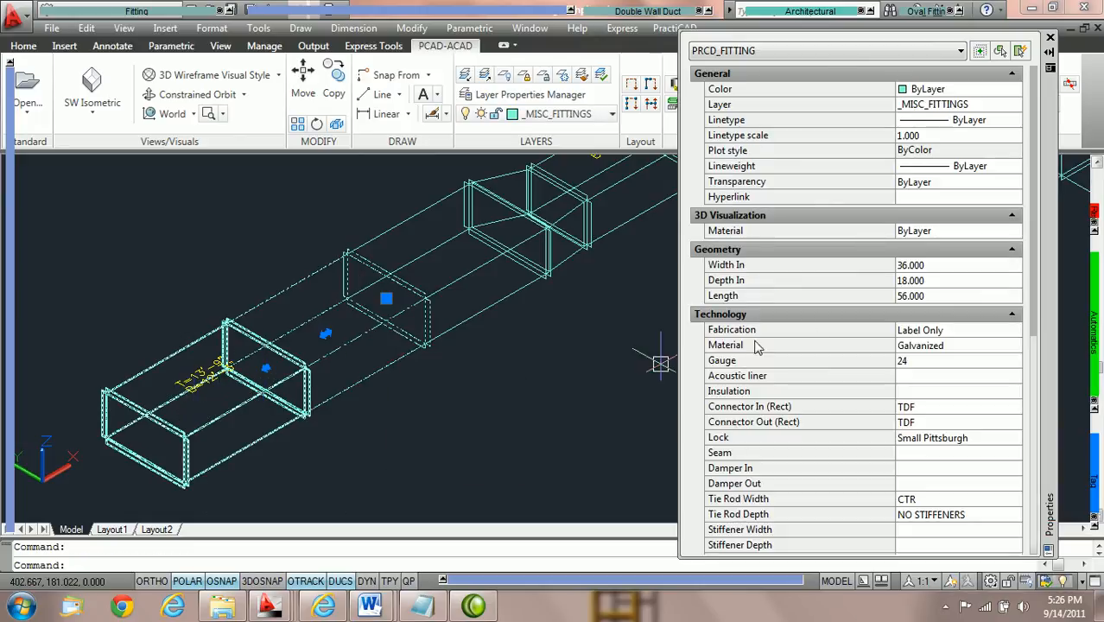
left_click(951, 265)
type("44")
key("Return")
left_click(951, 275)
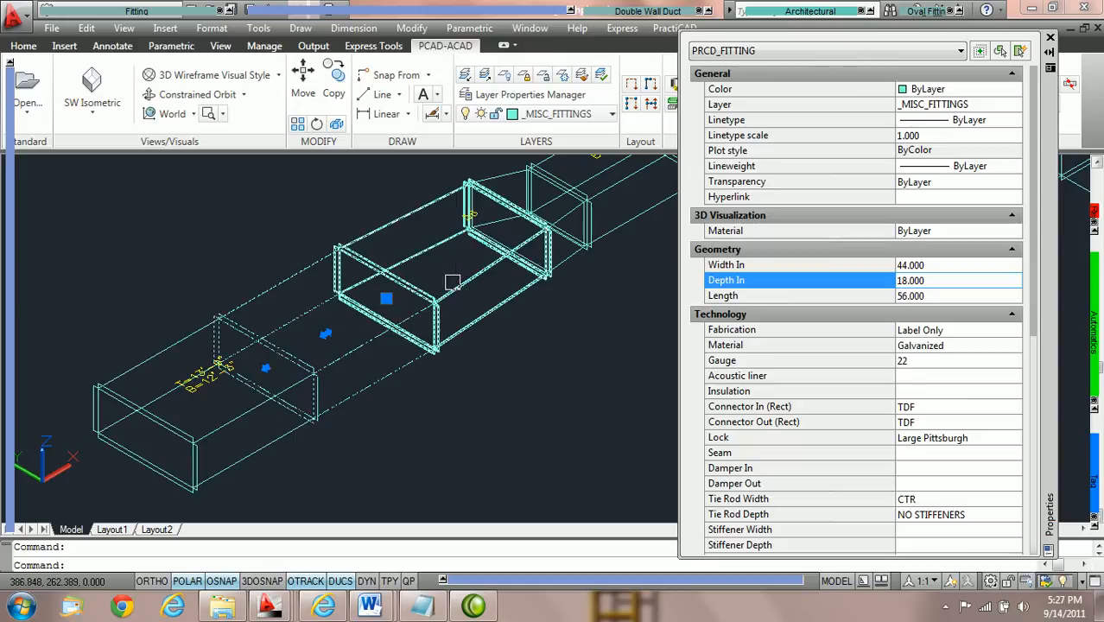
Clear the selection and undo the width change made from the Out 1 end.
key("Escape")
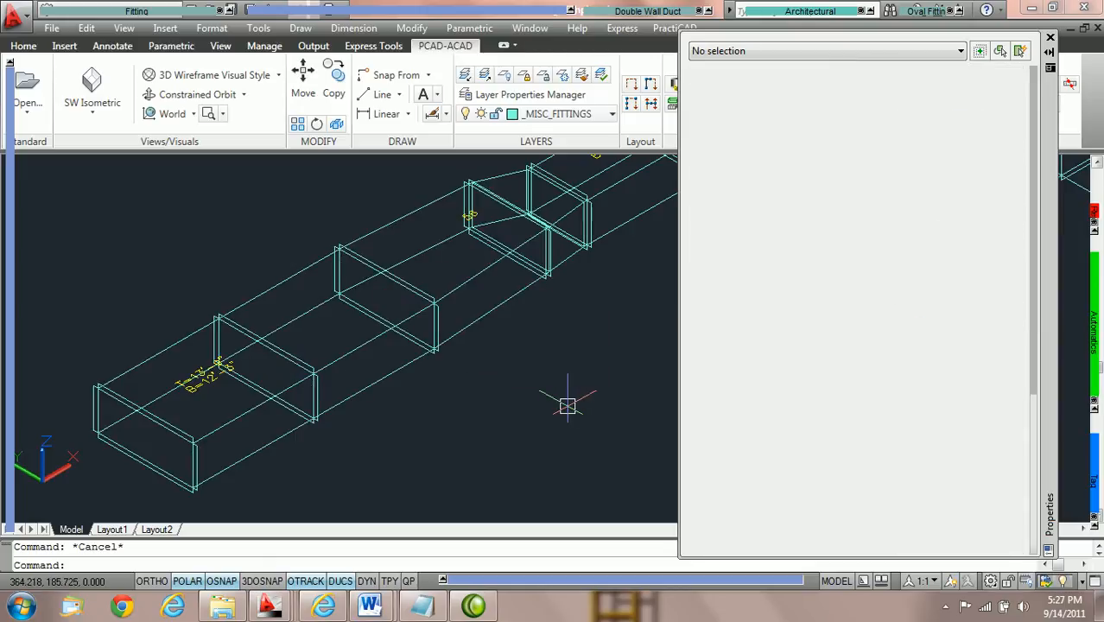
key("ctrl+z")
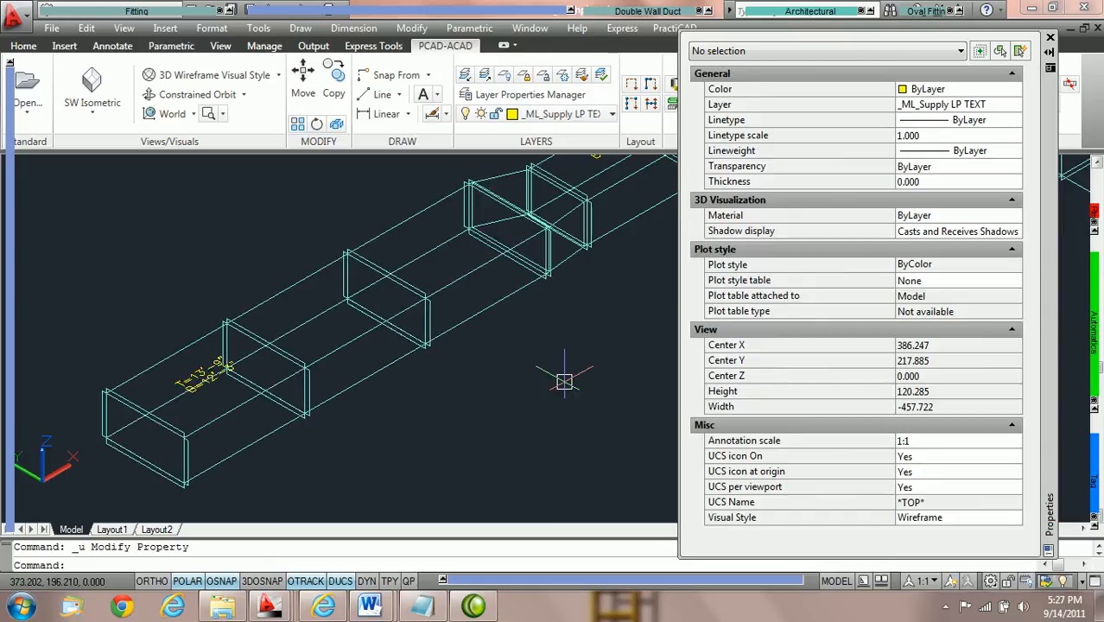
Turn off Change Duct to Transition in the Ductwork library's ductline editing settings, save the library and close it.
left_click(1049, 39)
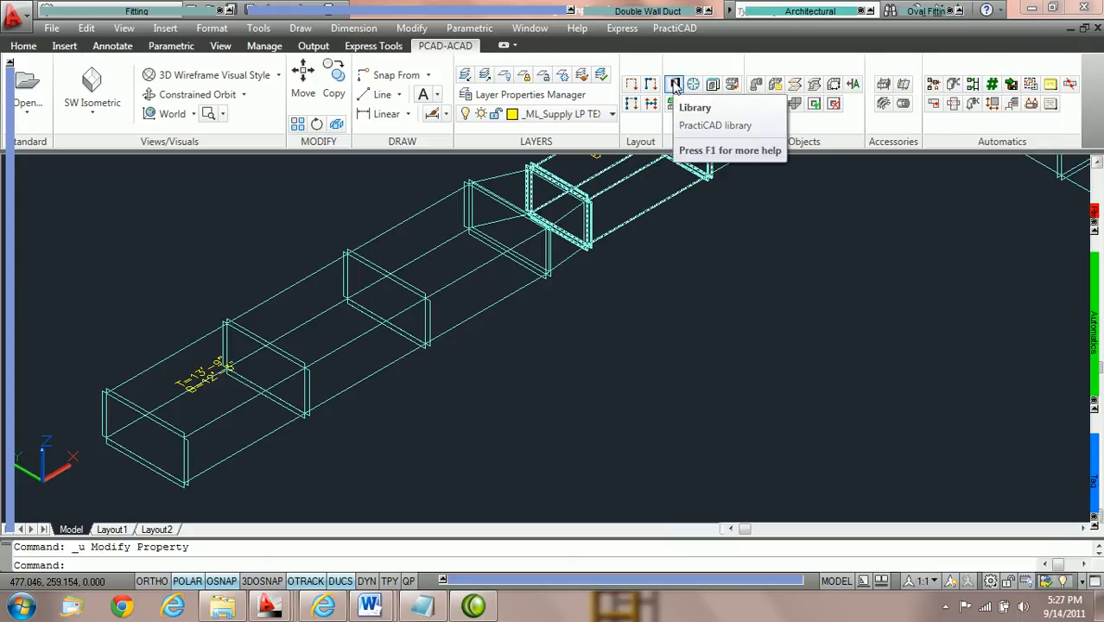
left_click(674, 84)
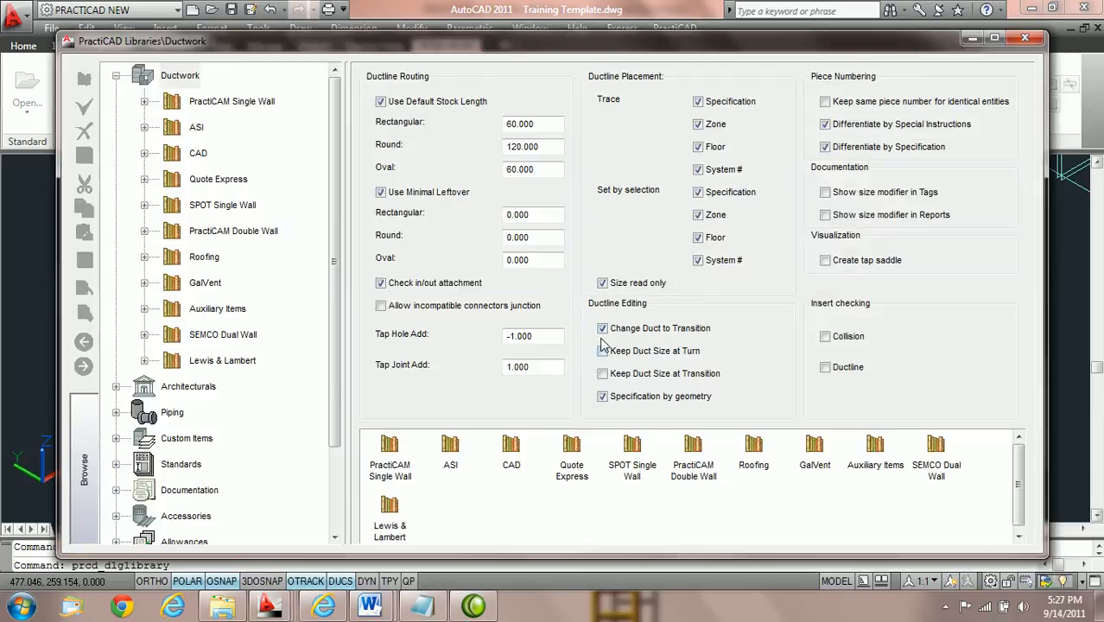
left_click(603, 330)
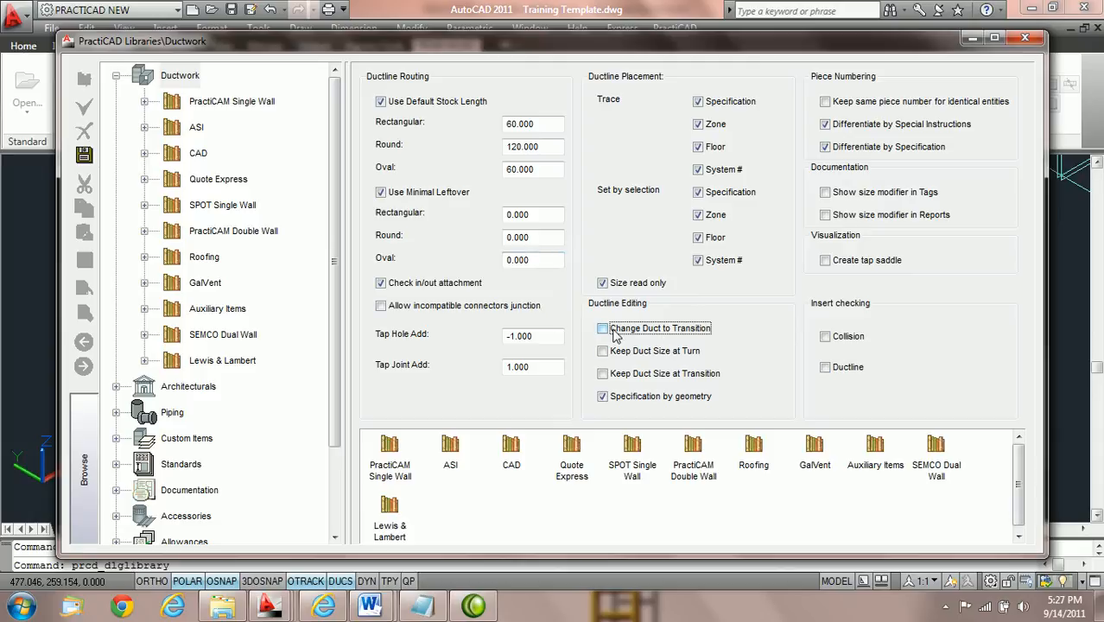
left_click(83, 156)
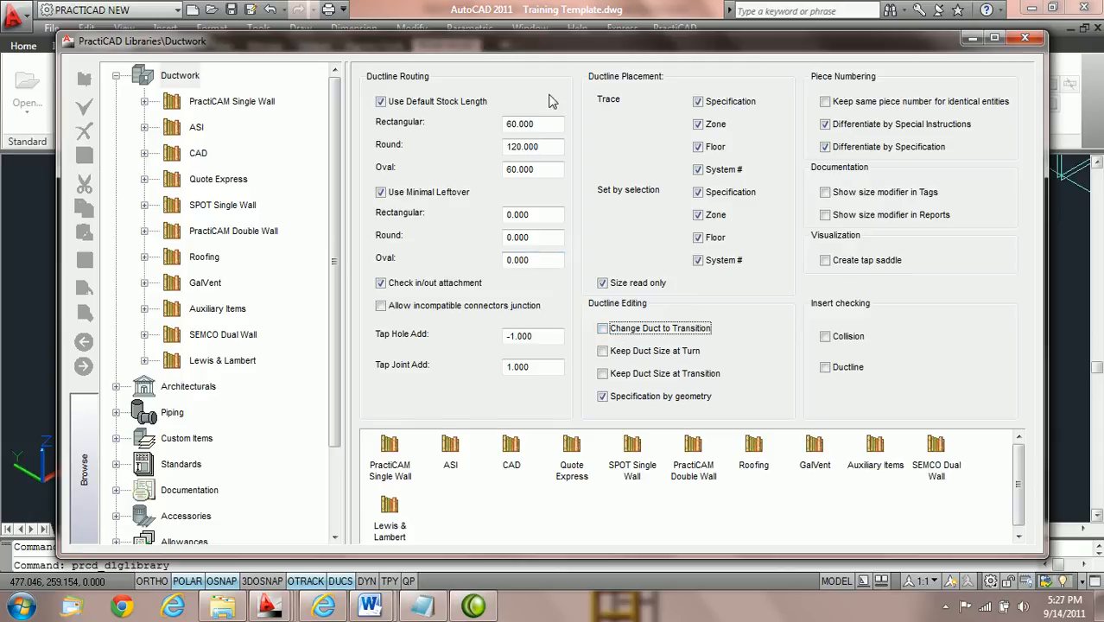
left_click(1026, 40)
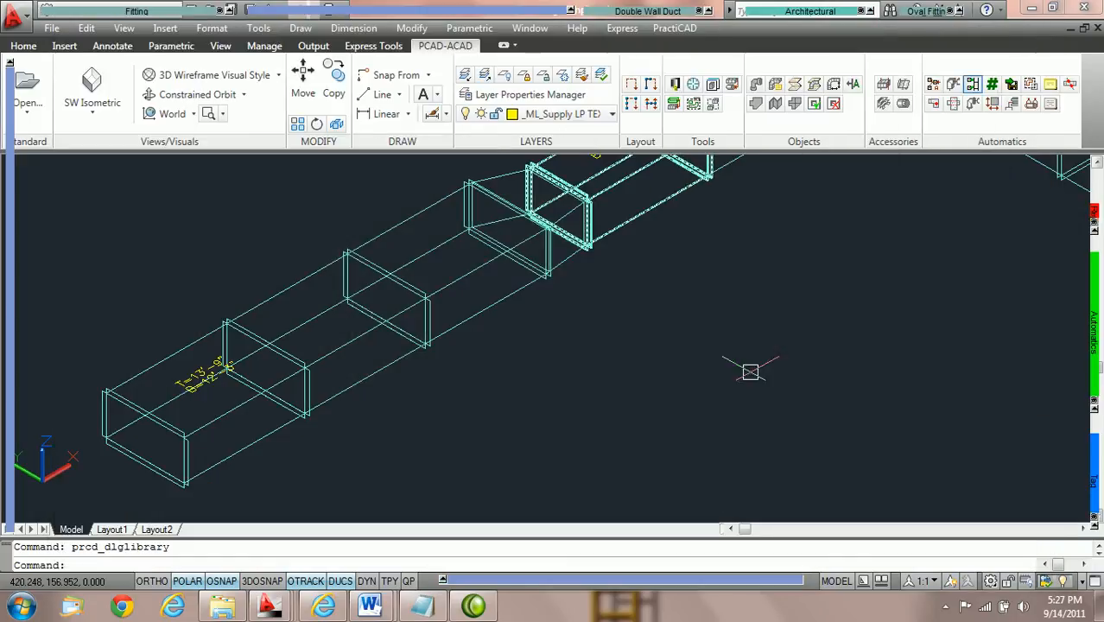
Switch the fitting reference end to In and set the Width In of the second duct from the open end to 44.
mouse_move(12, 162)
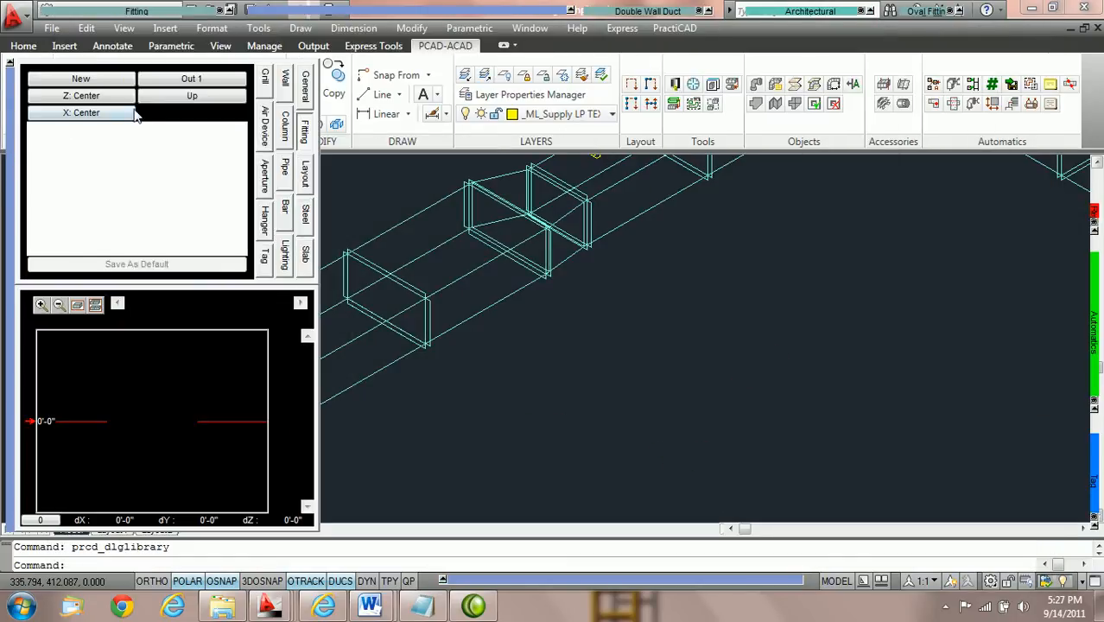
left_click(190, 80)
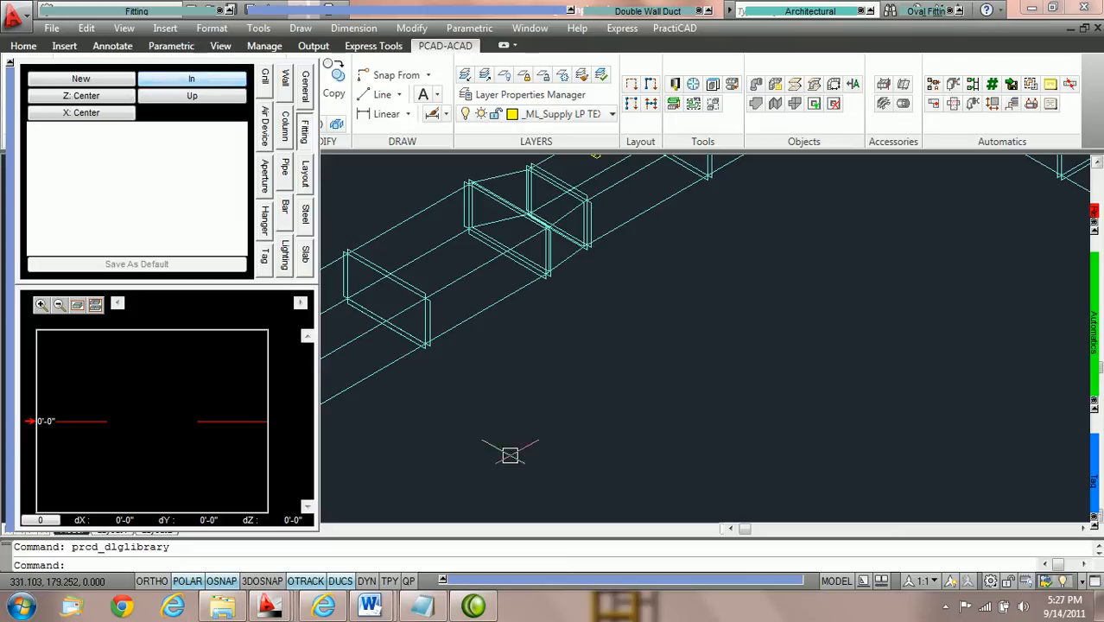
middle_click_drag(434, 466, 543, 396)
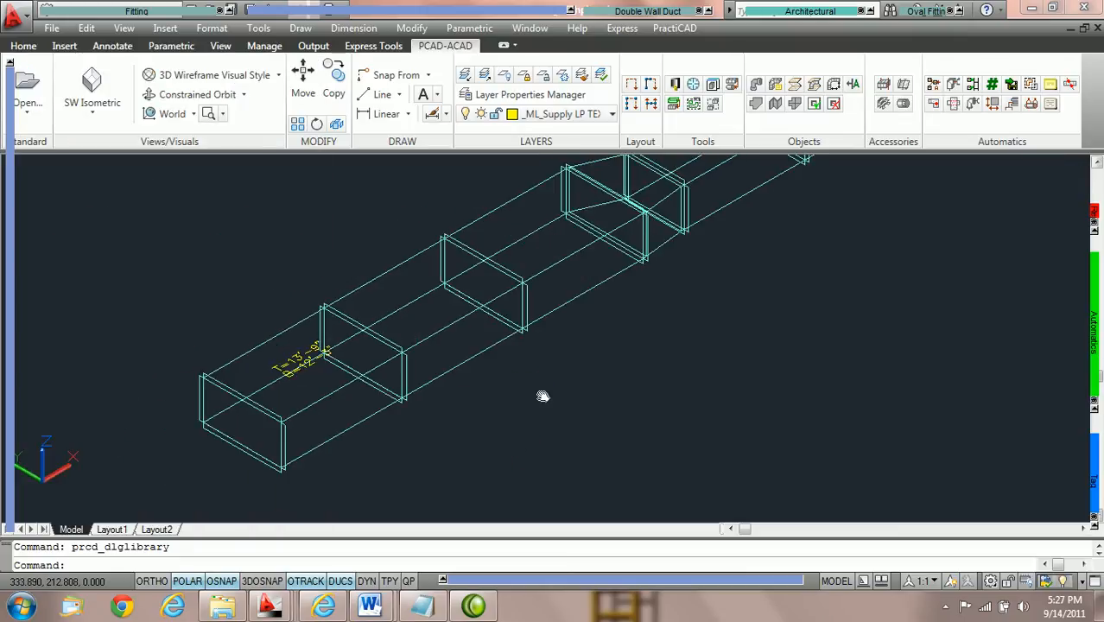
left_click(470, 346)
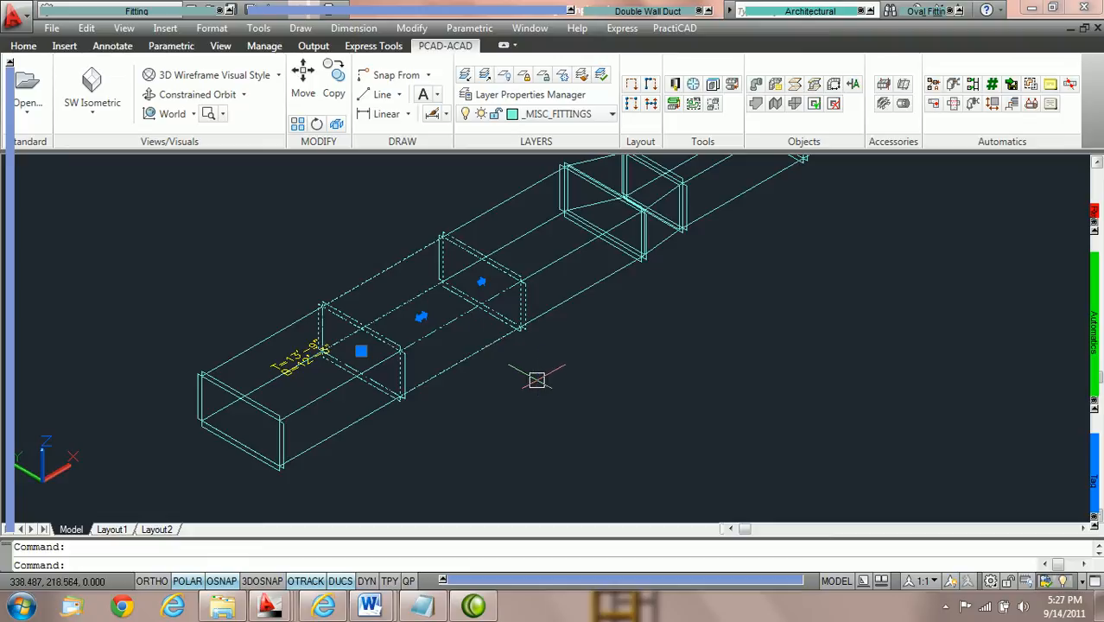
right_click(483, 359)
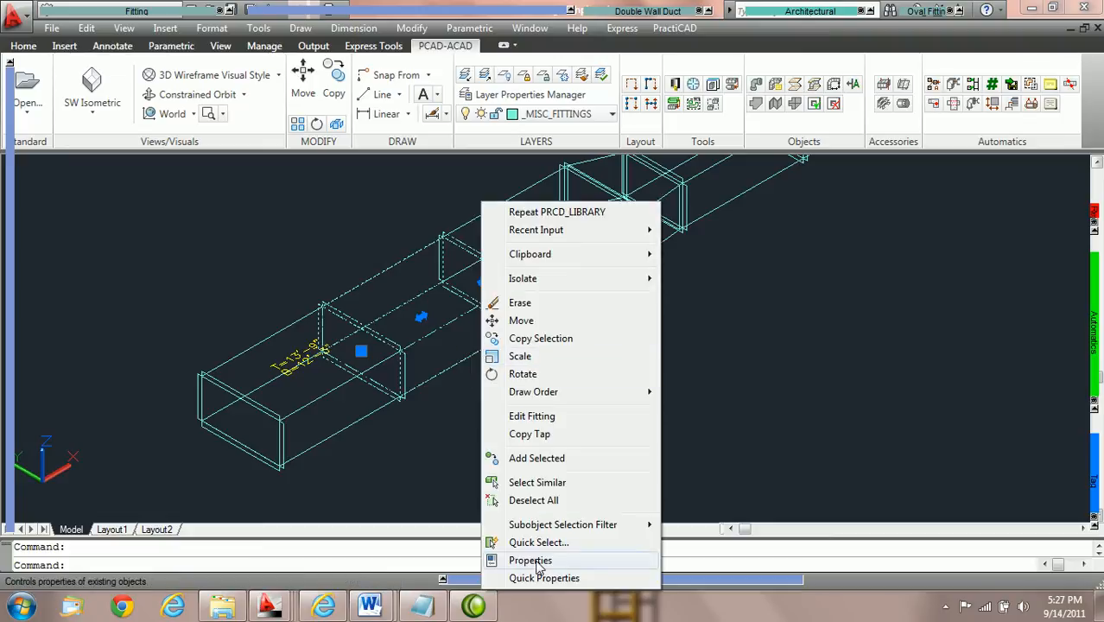
left_click(497, 560)
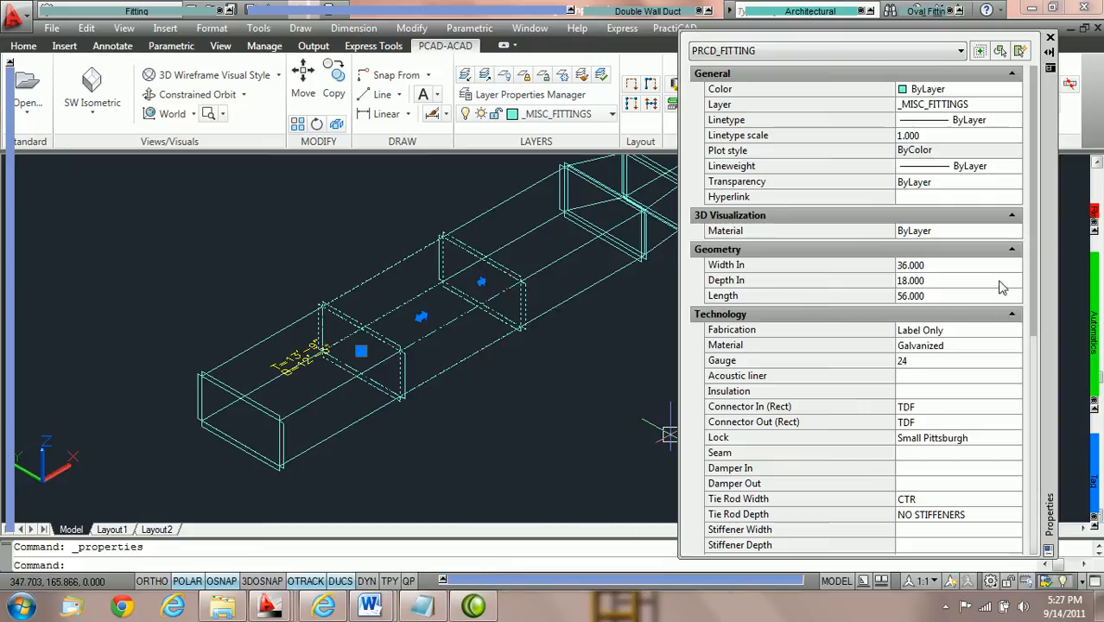
left_click(952, 266)
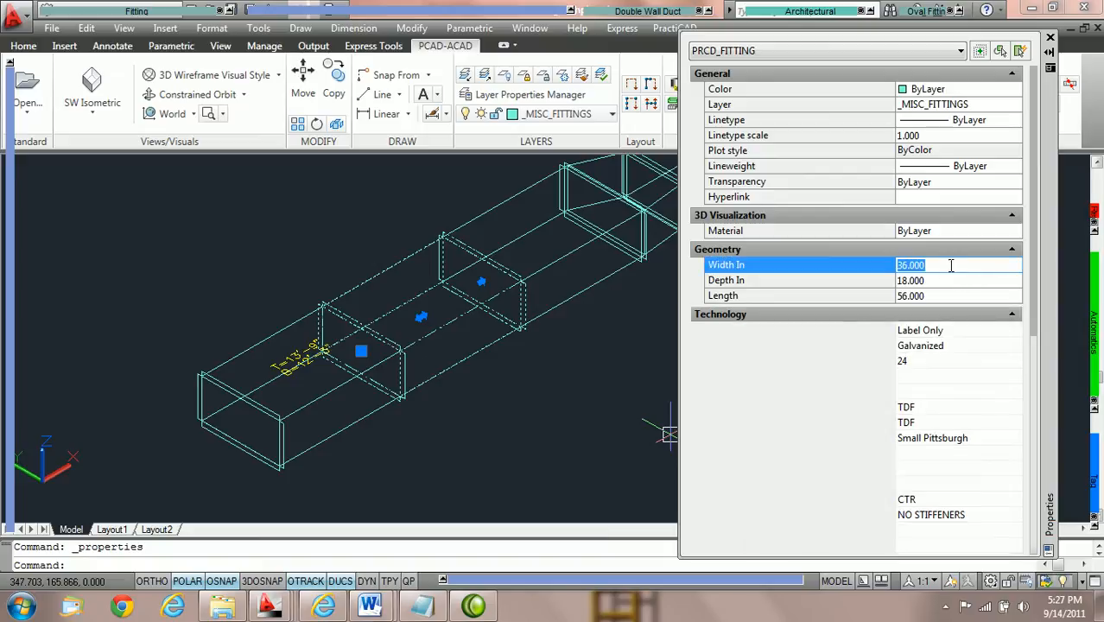
type("44")
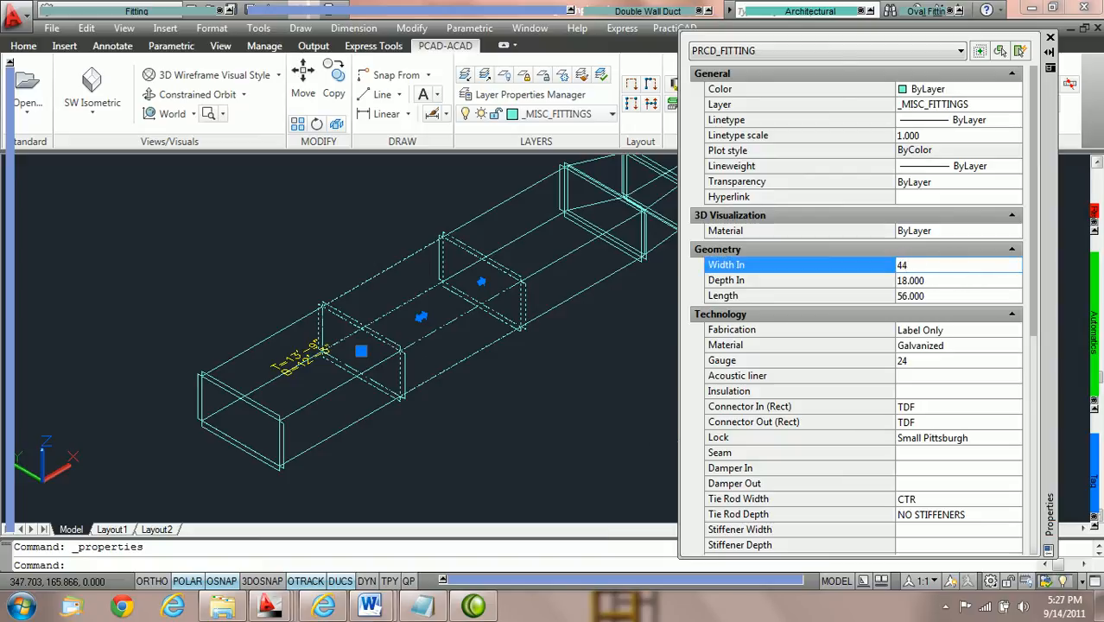
key("Return")
left_click(957, 278)
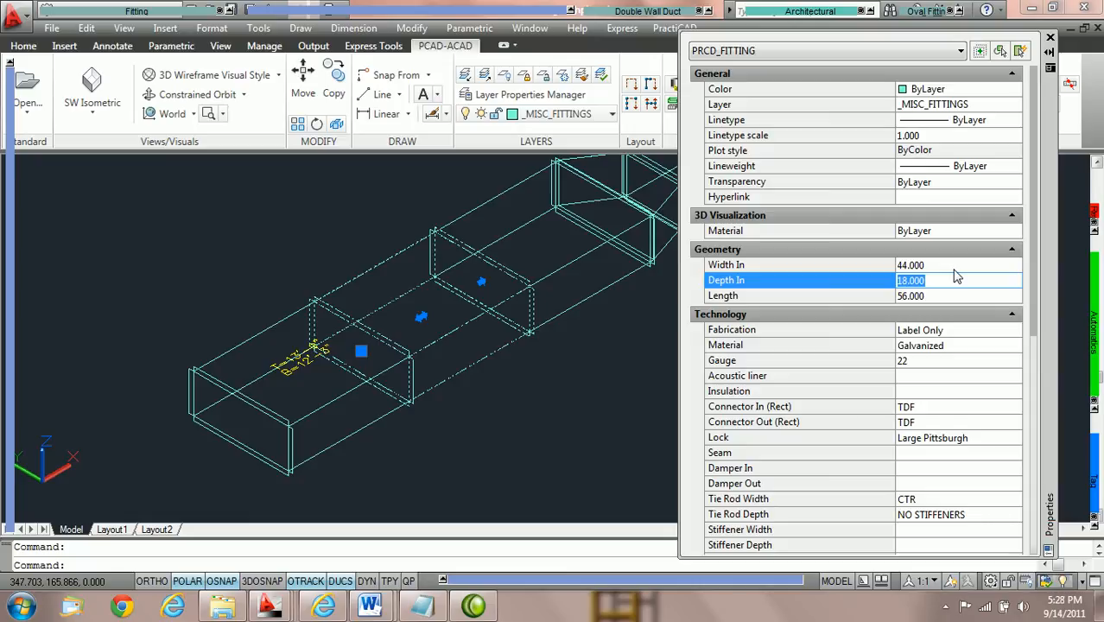
middle_click_drag(536, 332, 453, 347)
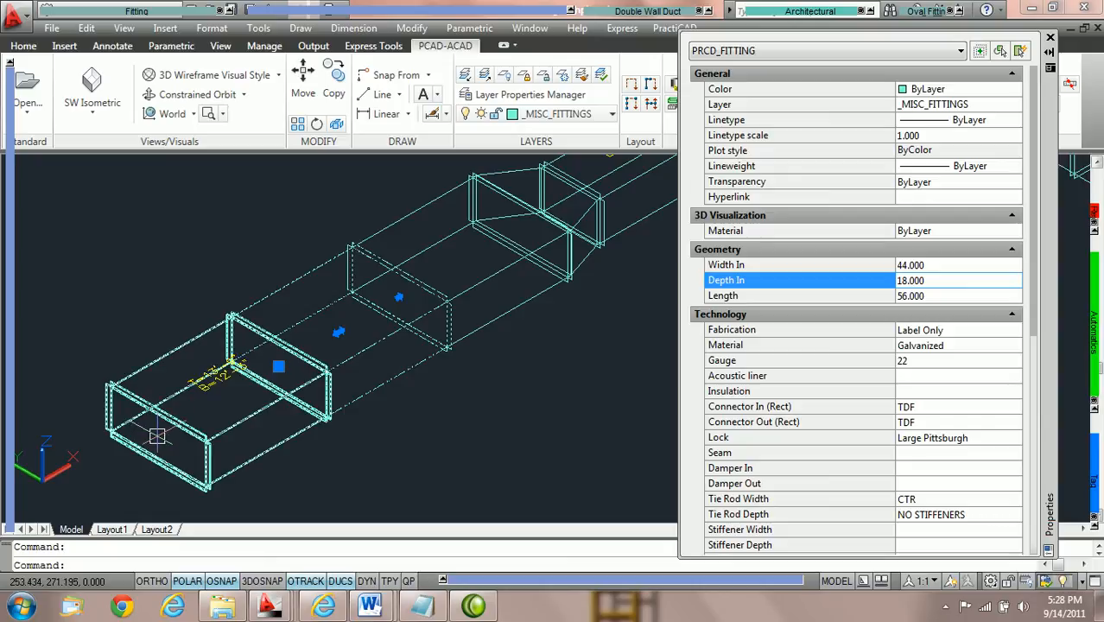
scroll(462, 329, "down", 3)
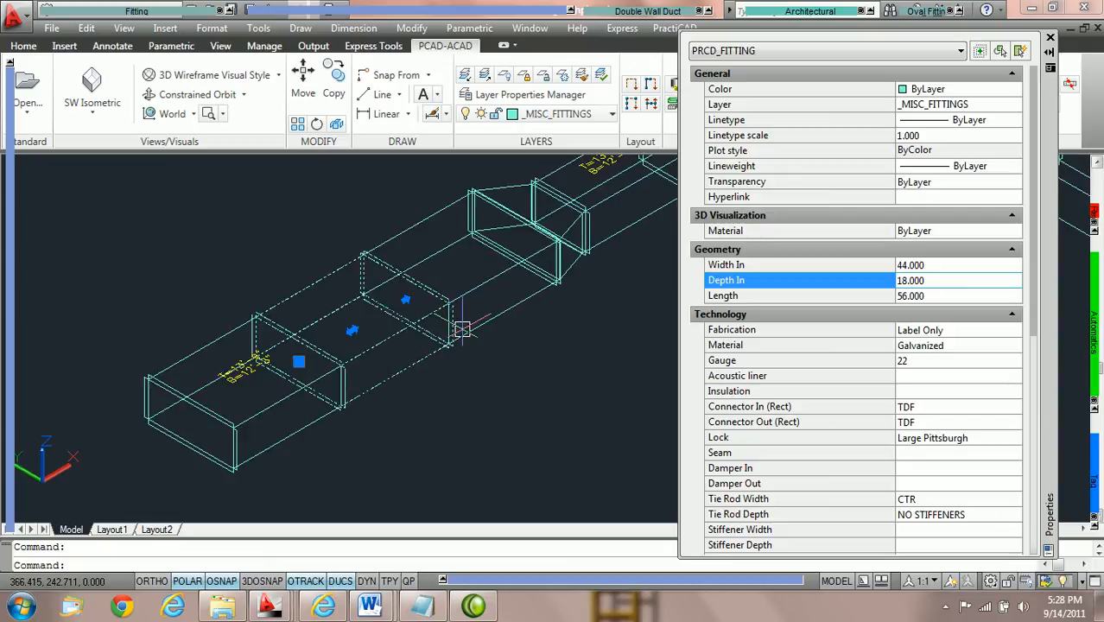
middle_click_drag(595, 308, 560, 339)
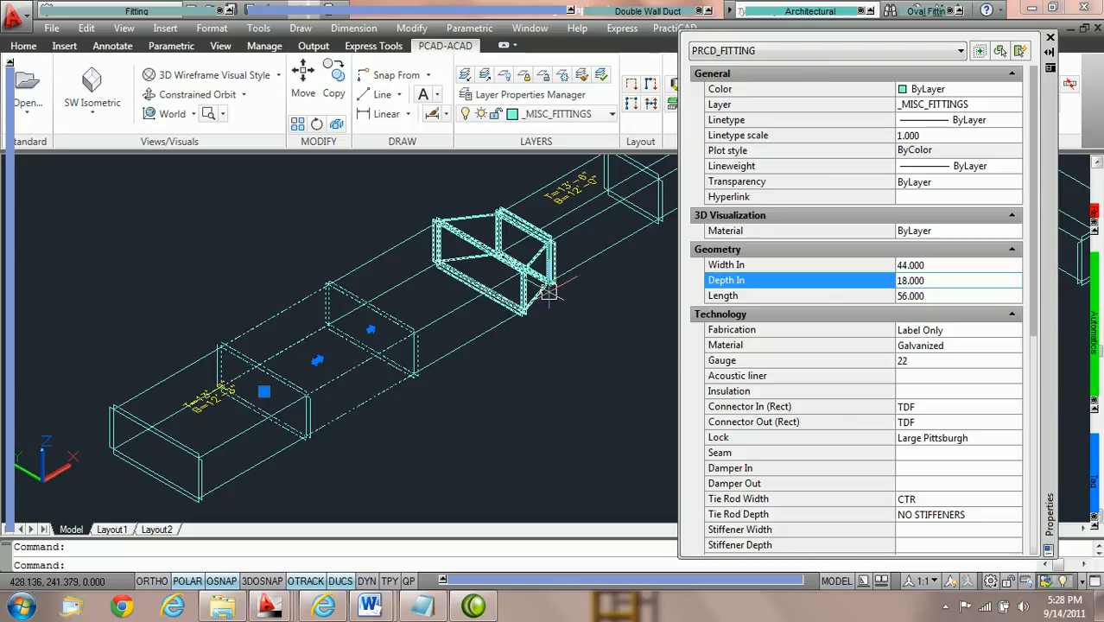
mouse_move(549, 293)
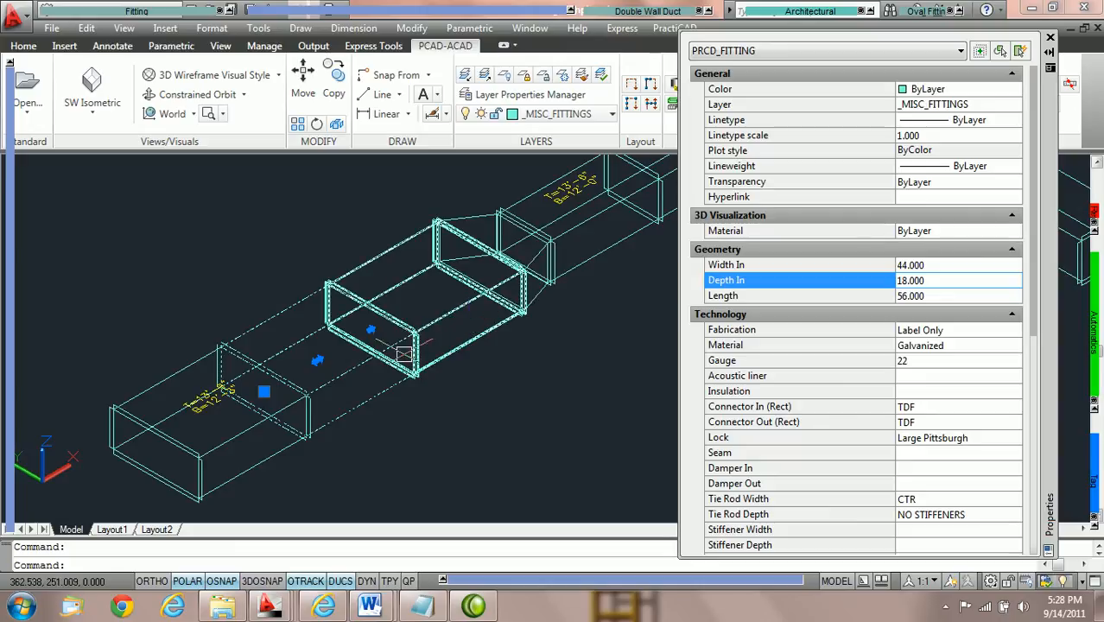
mouse_move(408, 357)
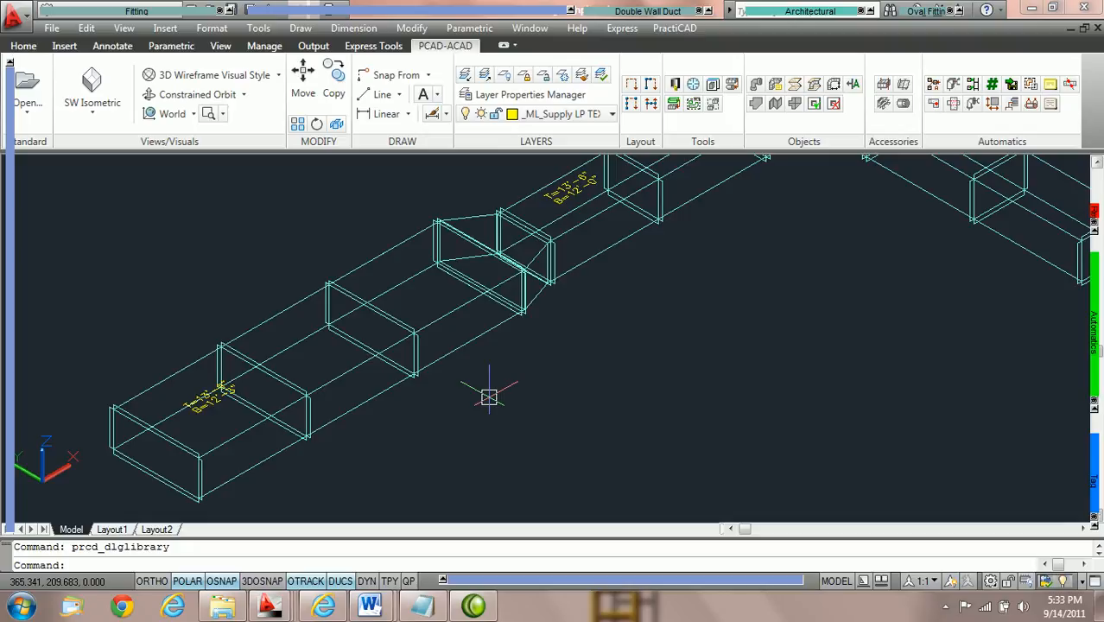
Set the Width In of the second duct from the open end to 30 and clear the selection.
mouse_move(489, 395)
middle_mouse_down()
mouse_move(485, 415)
mouse_move(584, 341)
middle_mouse_up()
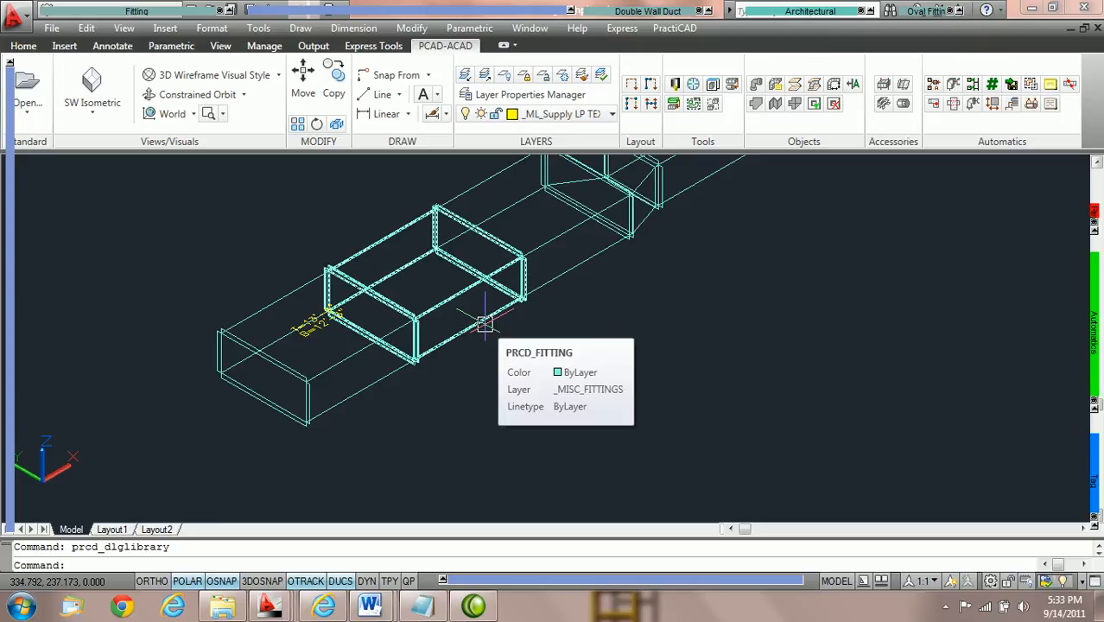
double_click(484, 324)
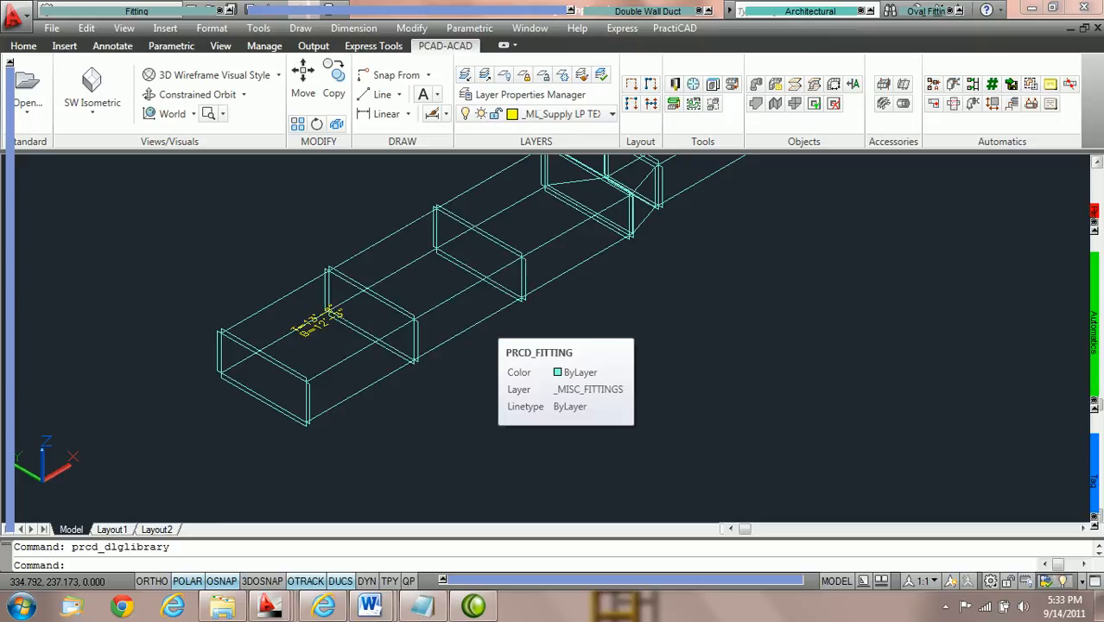
left_click(950, 265)
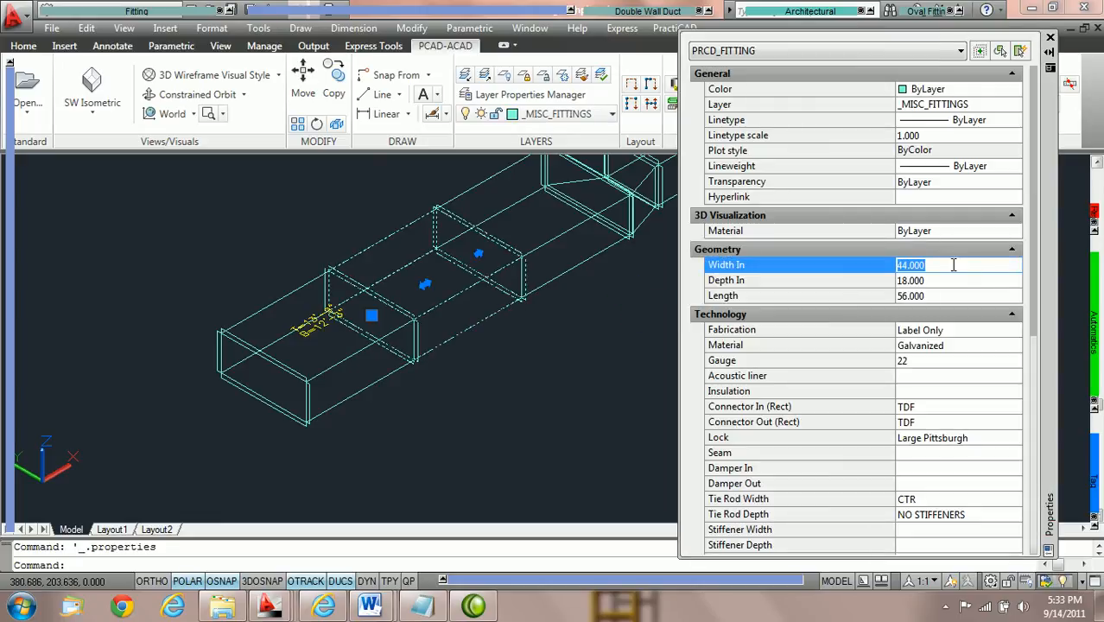
type("30")
key("Tab")
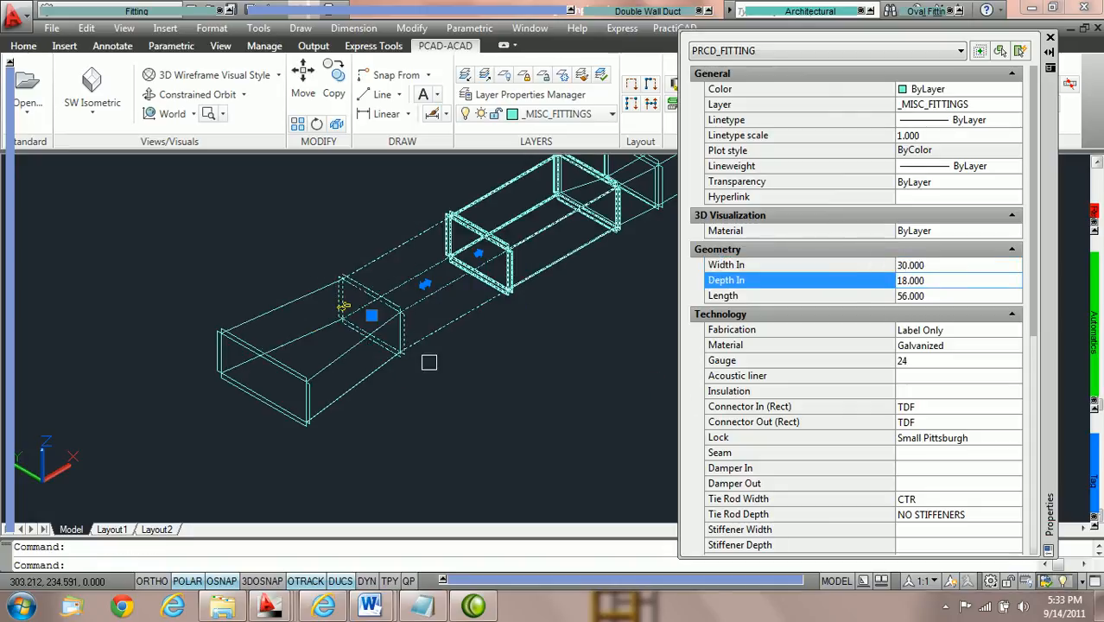
key("Escape")
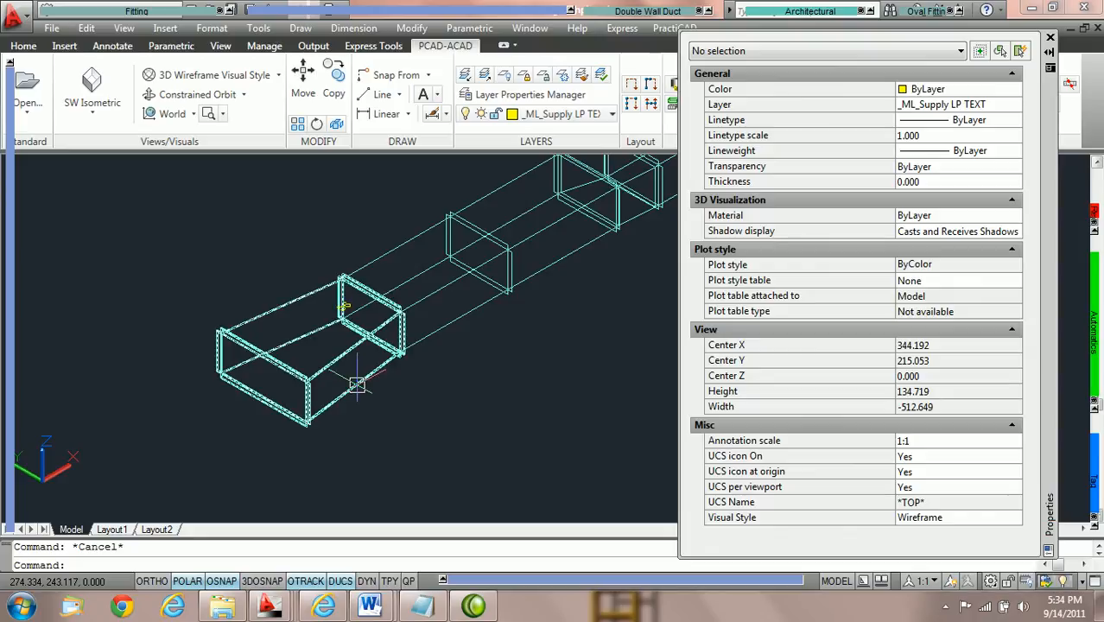
Select the tapered piece at the open end, review its geometry and identification properties, and clear the selection.
left_click(356, 384)
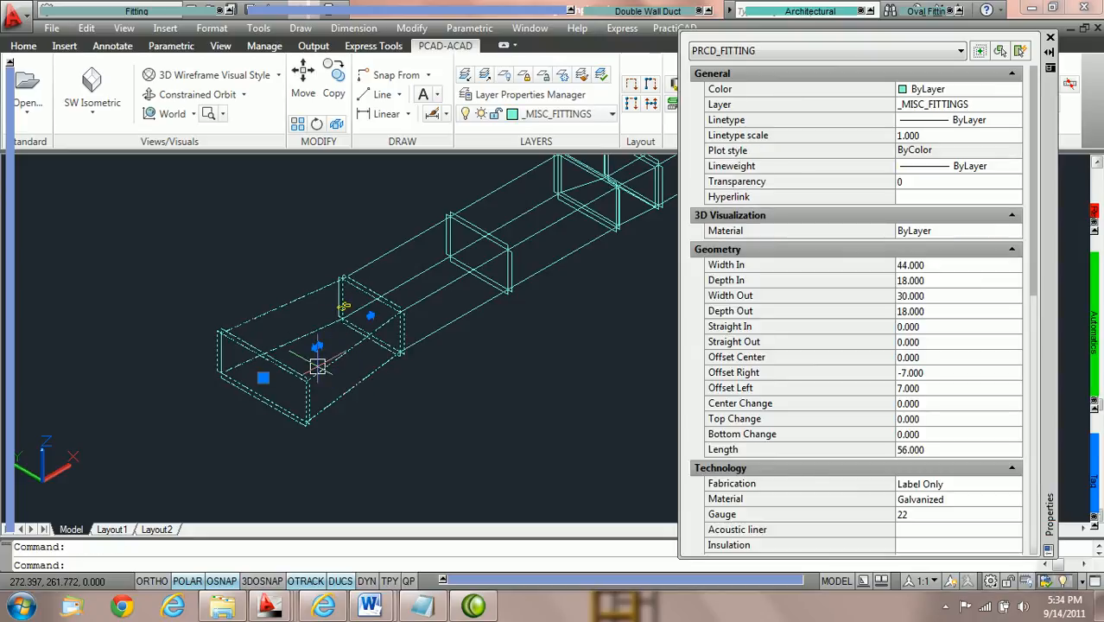
scroll(979, 451, "down", 7)
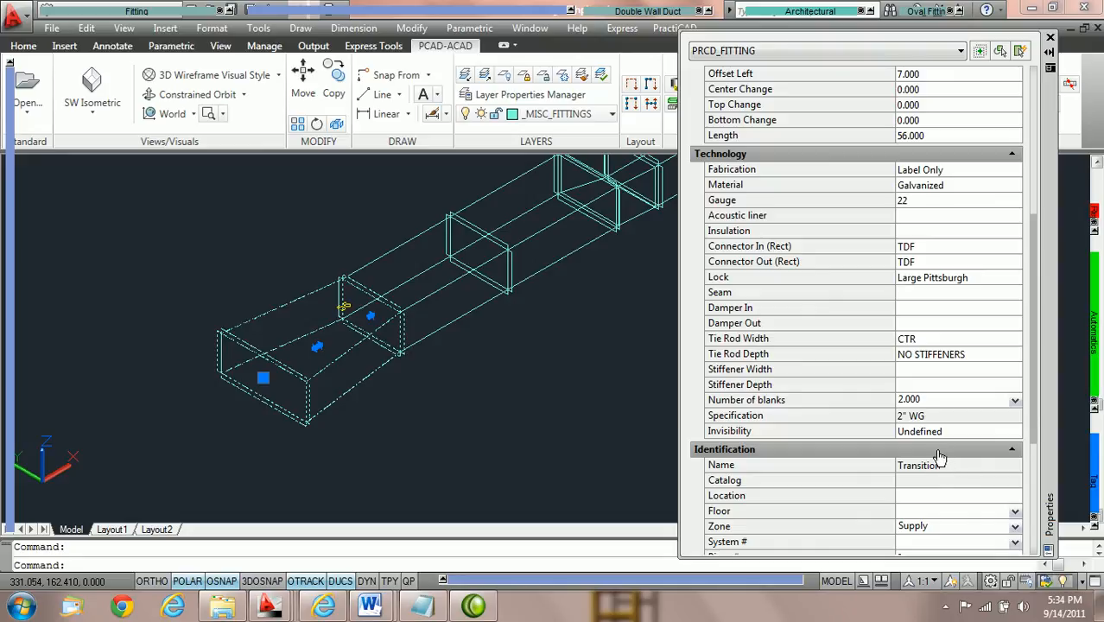
key("Escape")
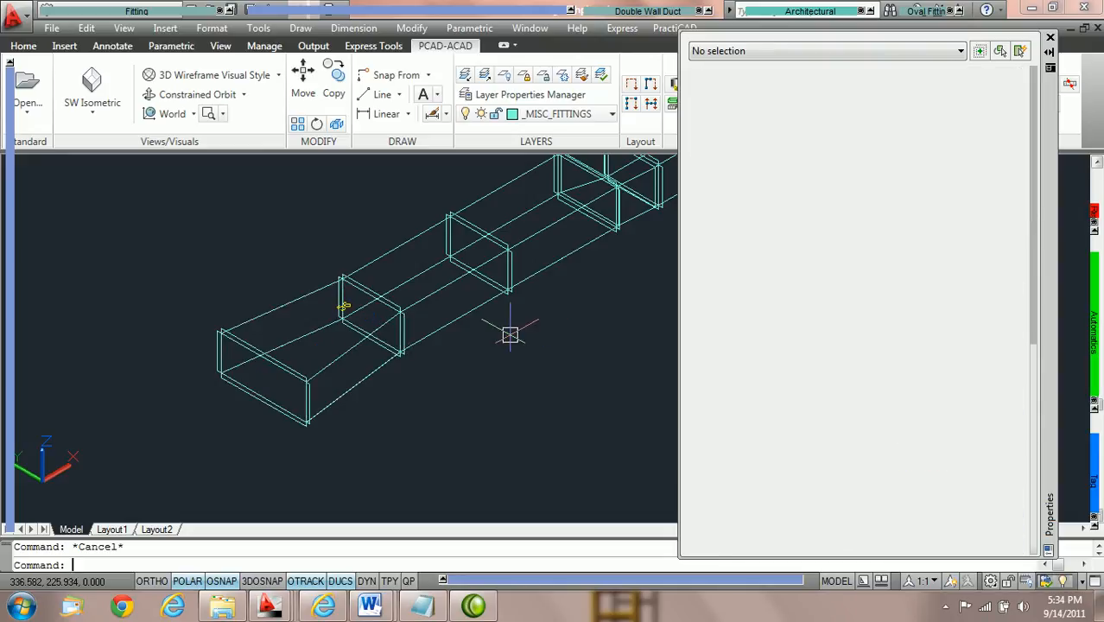
Undo the second duct's last width change and close the properties display.
key("ctrl+z")
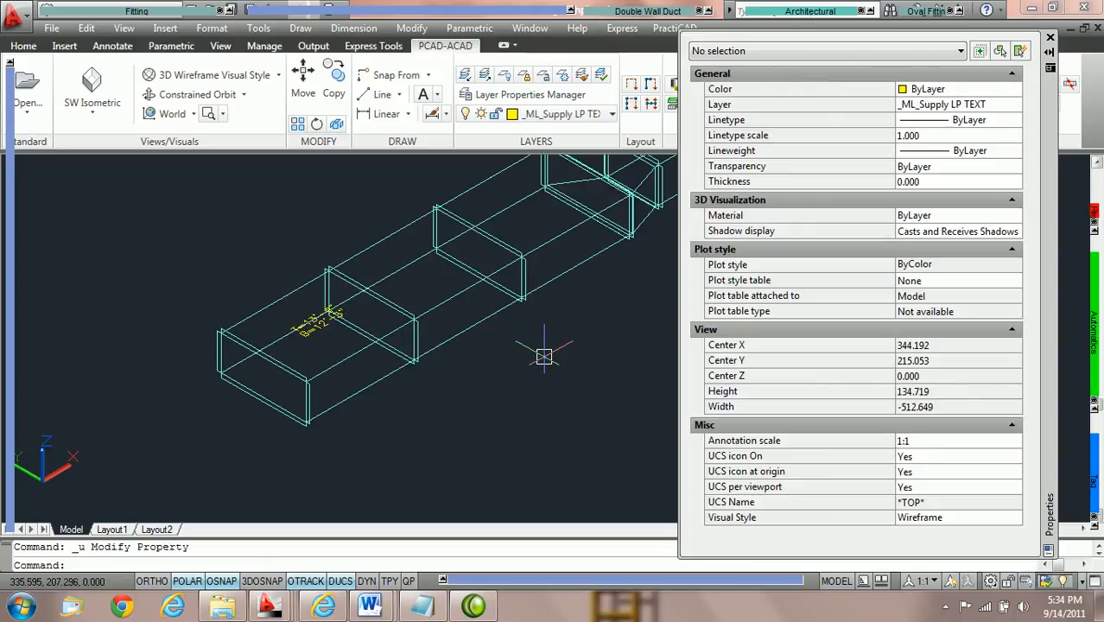
middle_click_drag(572, 308, 522, 347)
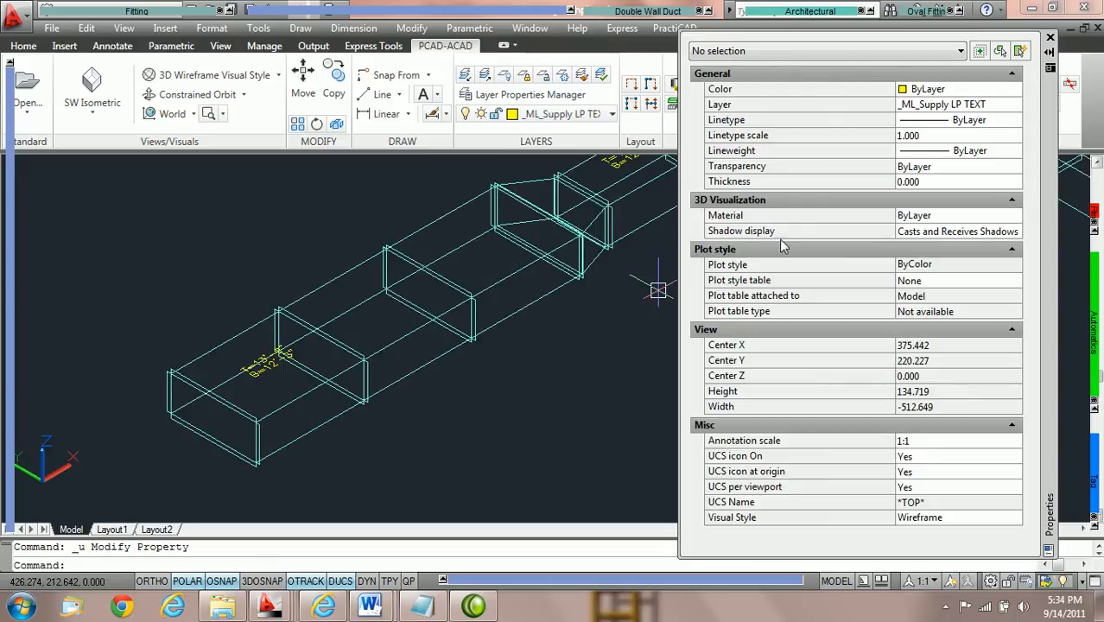
left_click(1050, 37)
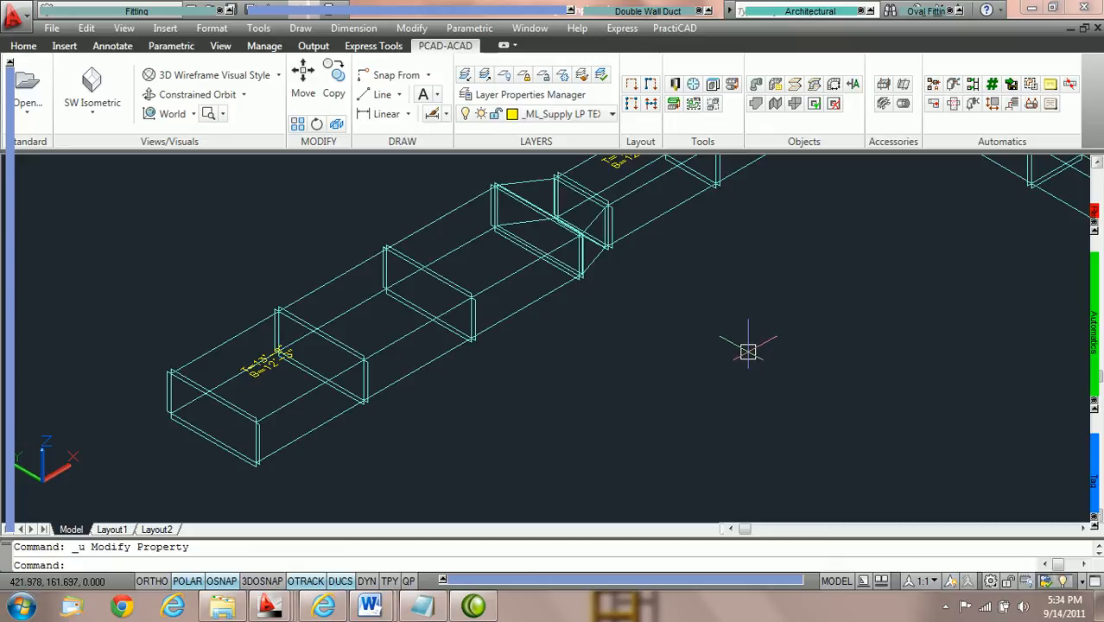
Configure AutoDuct to use a Finished Length Transition for sizing on single wall rectangular duct, and accept the settings.
left_click(953, 85)
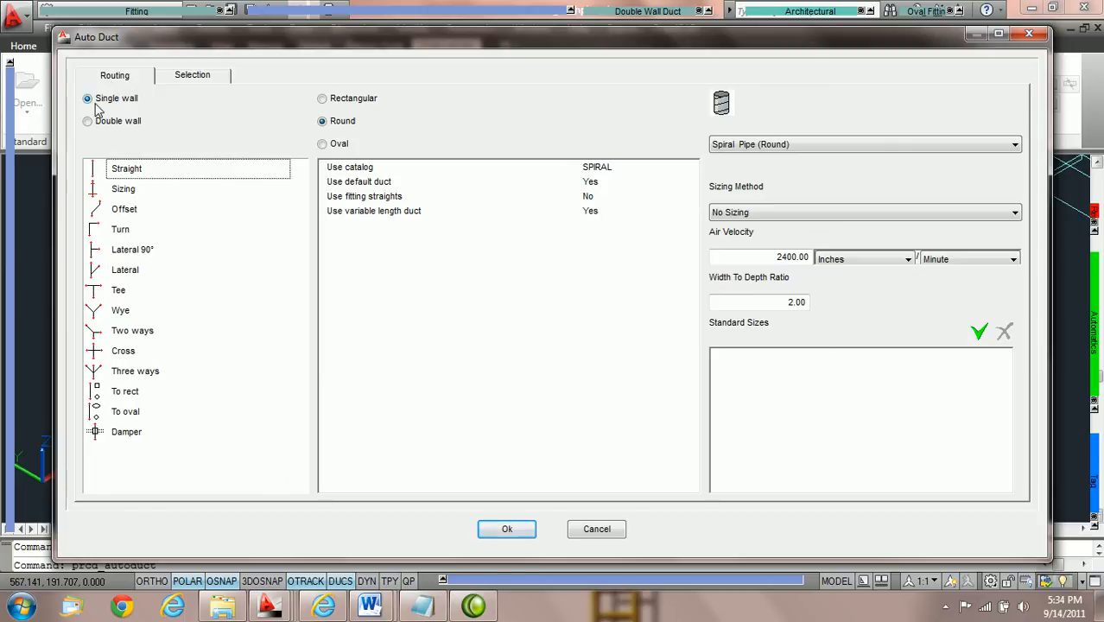
left_click(323, 99)
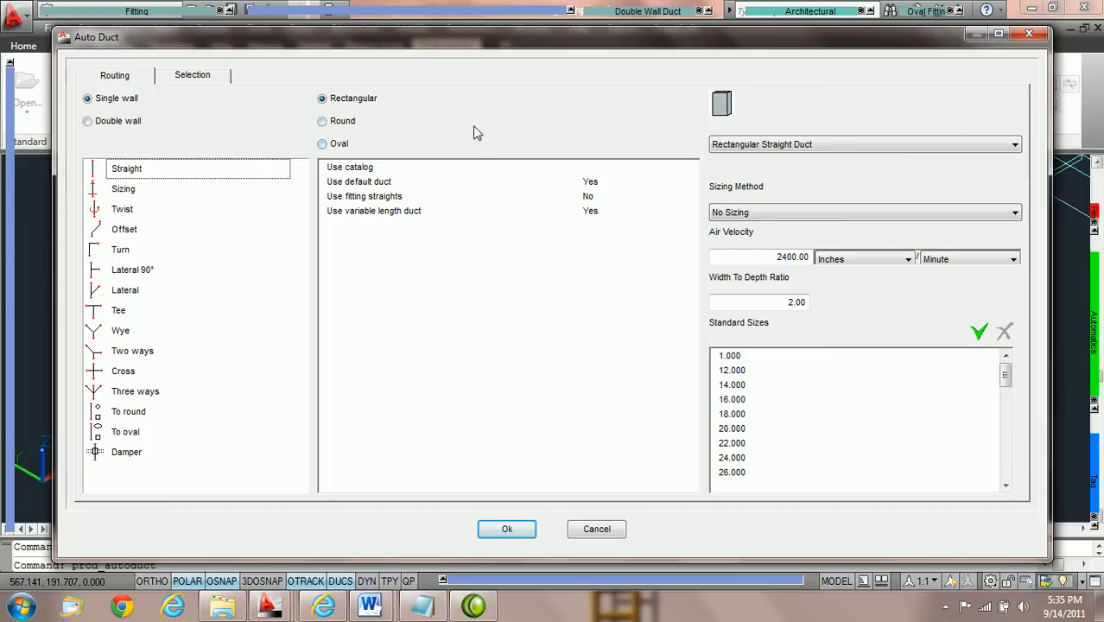
left_click(124, 189)
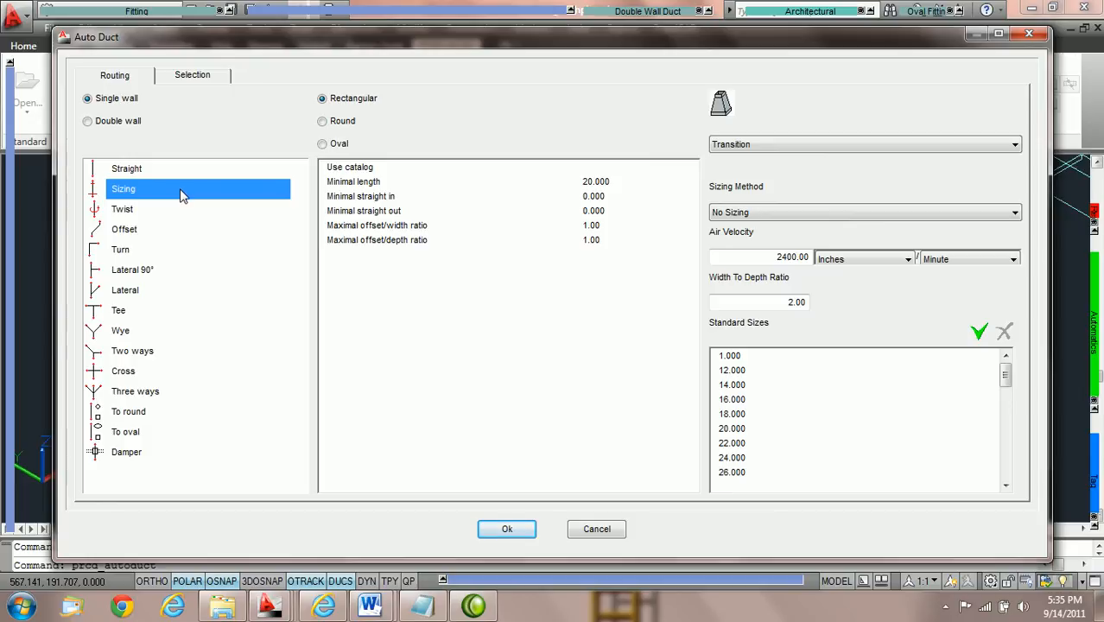
left_click(776, 147)
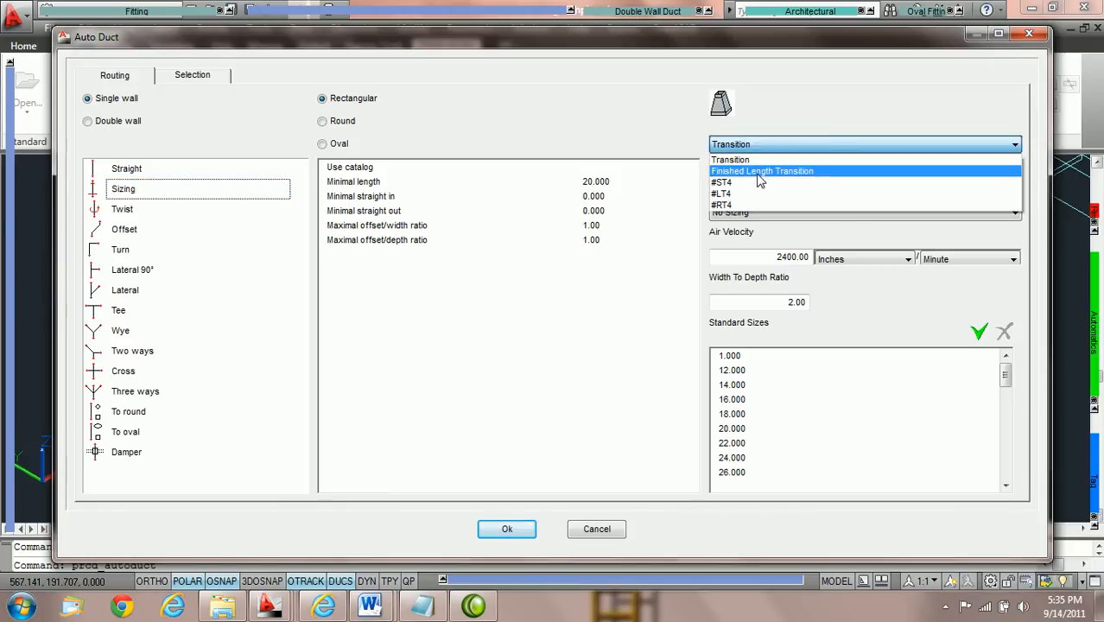
left_click(766, 172)
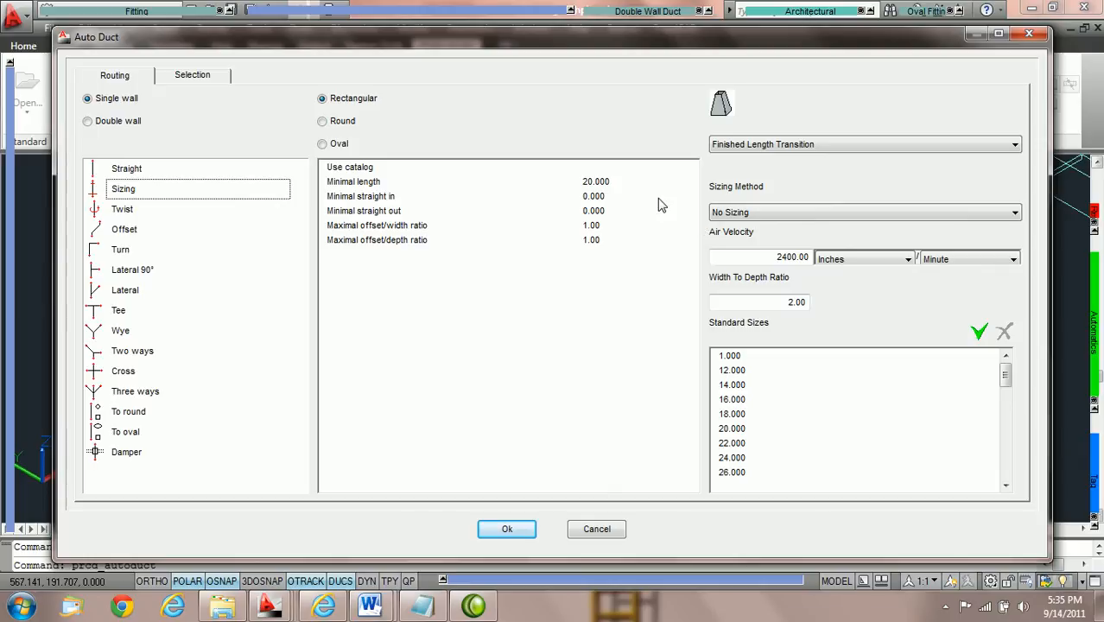
left_click(507, 529)
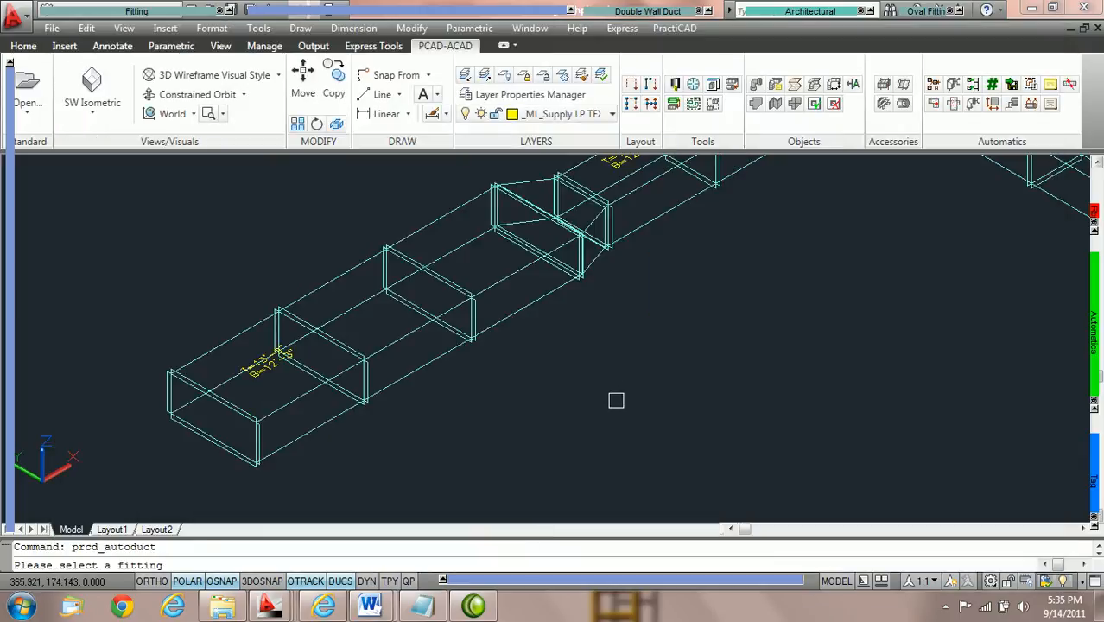
Leave the fitting selection prompt, set the Width In of the second duct from the open end to 30, and deselect it.
key("Escape")
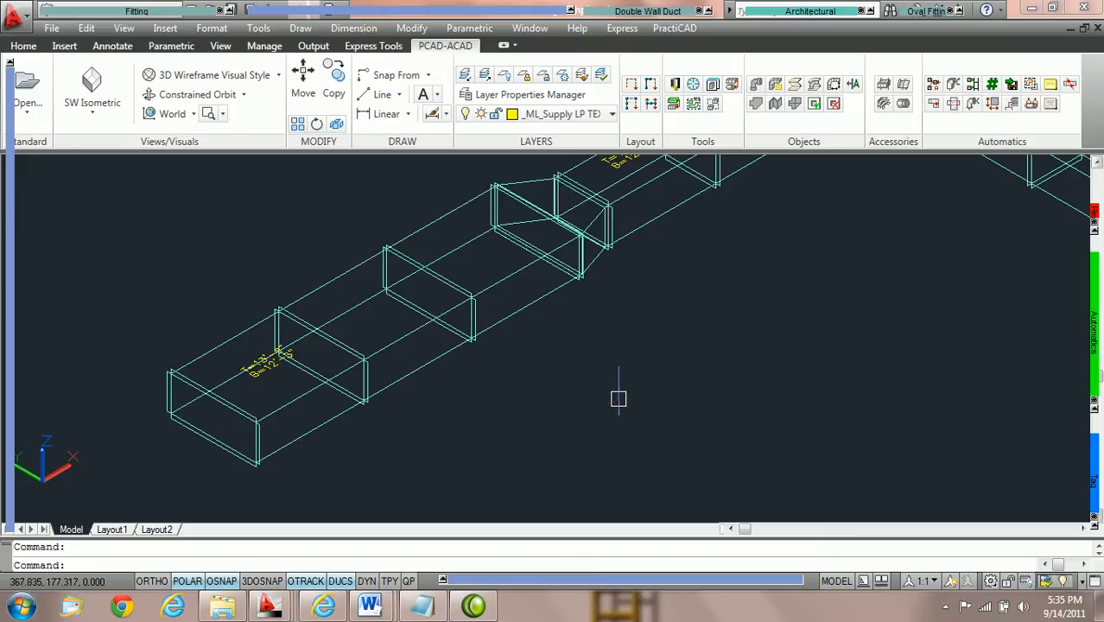
mouse_move(432, 360)
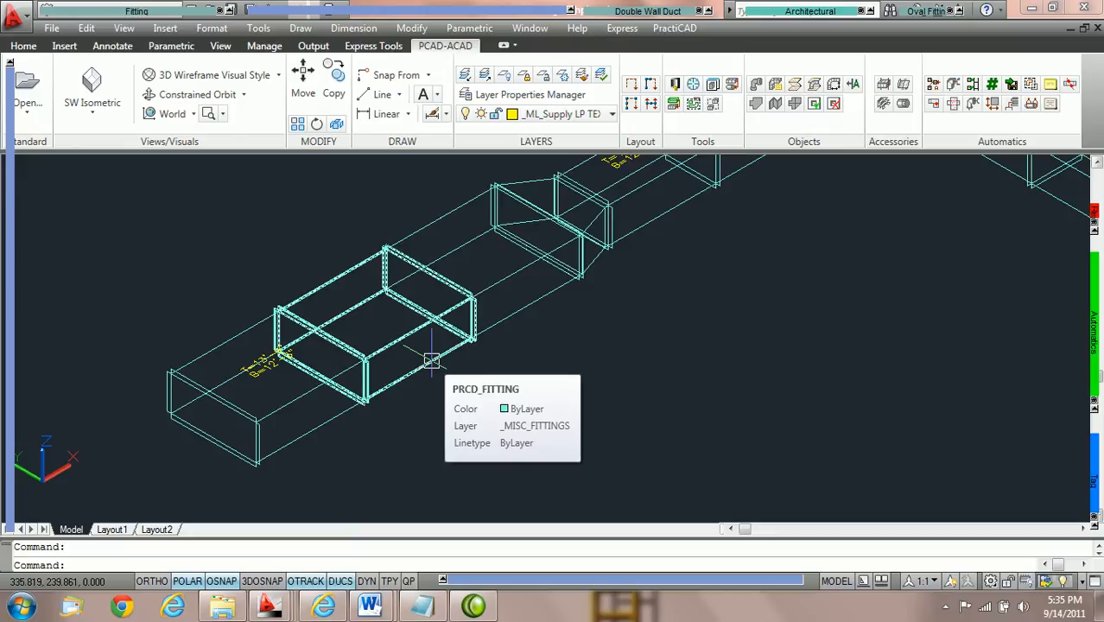
double_click(432, 360)
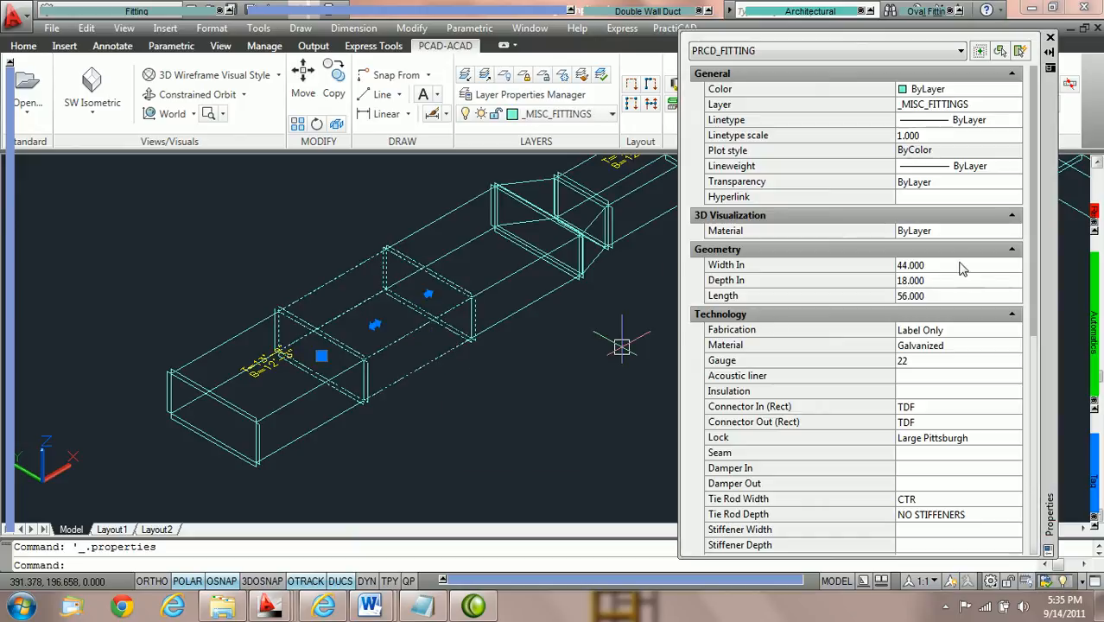
left_click(948, 269)
type("3")
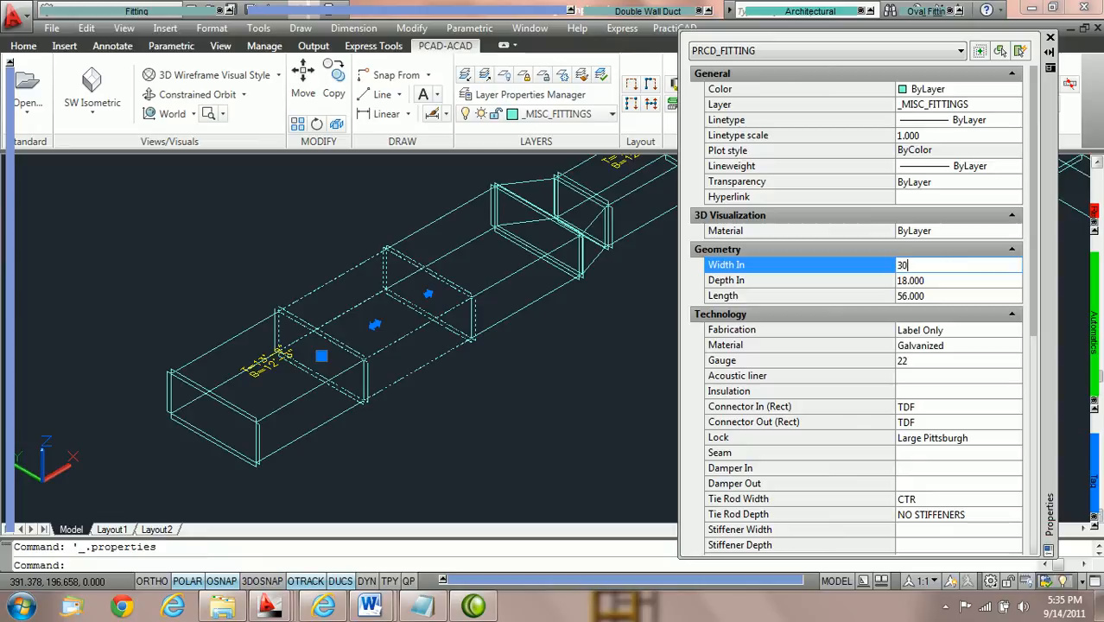
type("0")
key("Tab")
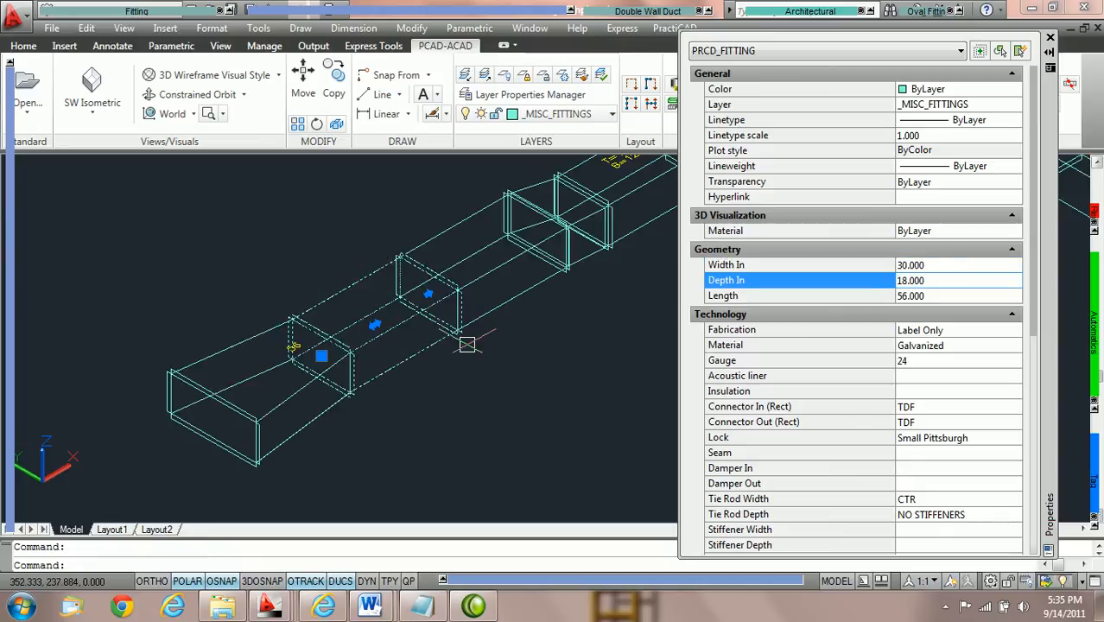
key("Escape")
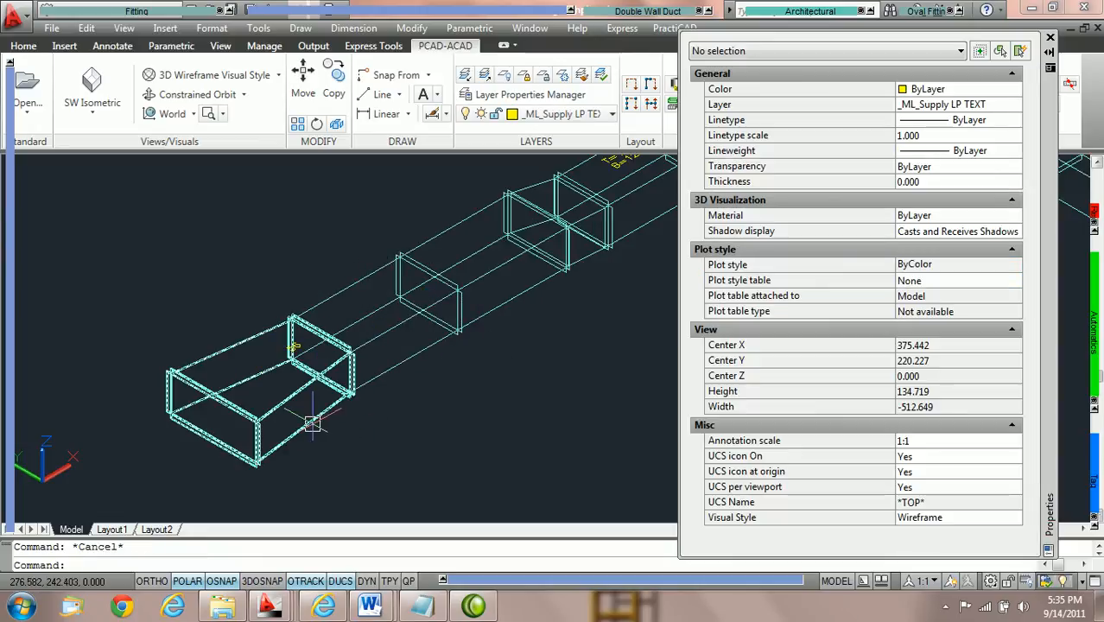
Select the tapered end piece and review its geometry and remaining fitting properties.
left_click(312, 423)
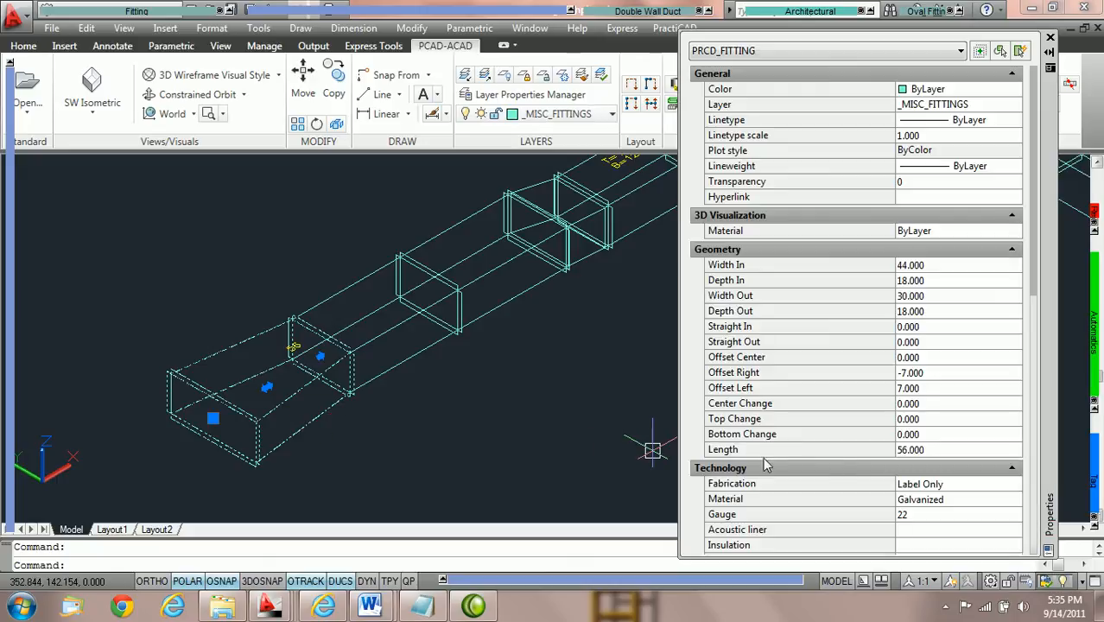
scroll(863, 467, "down", 6)
scroll(862, 177, "down", 2)
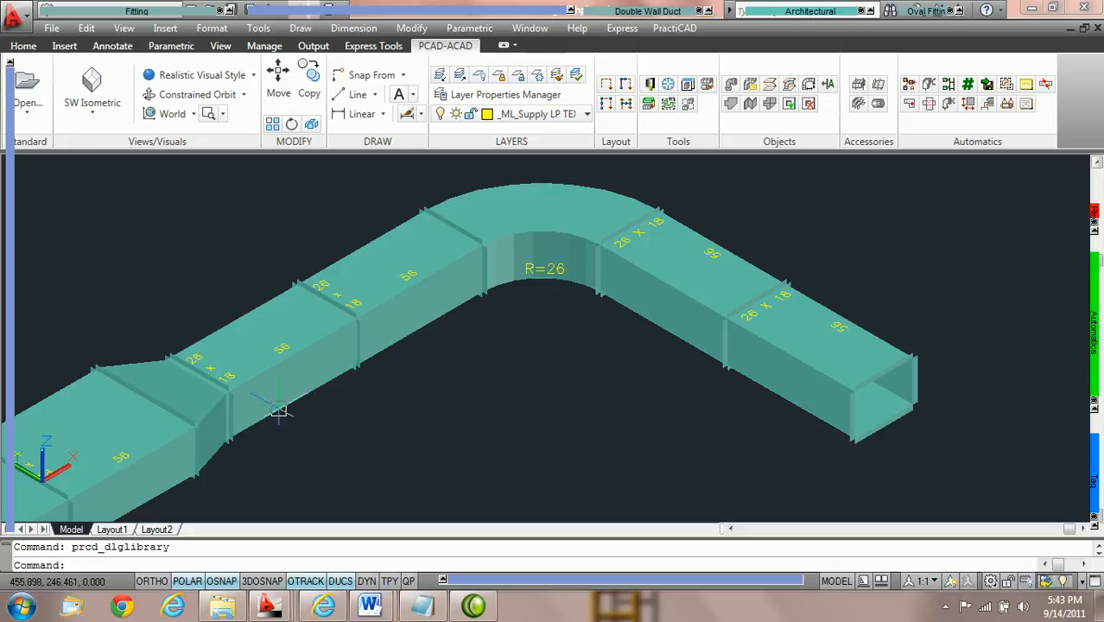
Set the Width Out of the transition before the elbow to 30.
left_click(434, 243)
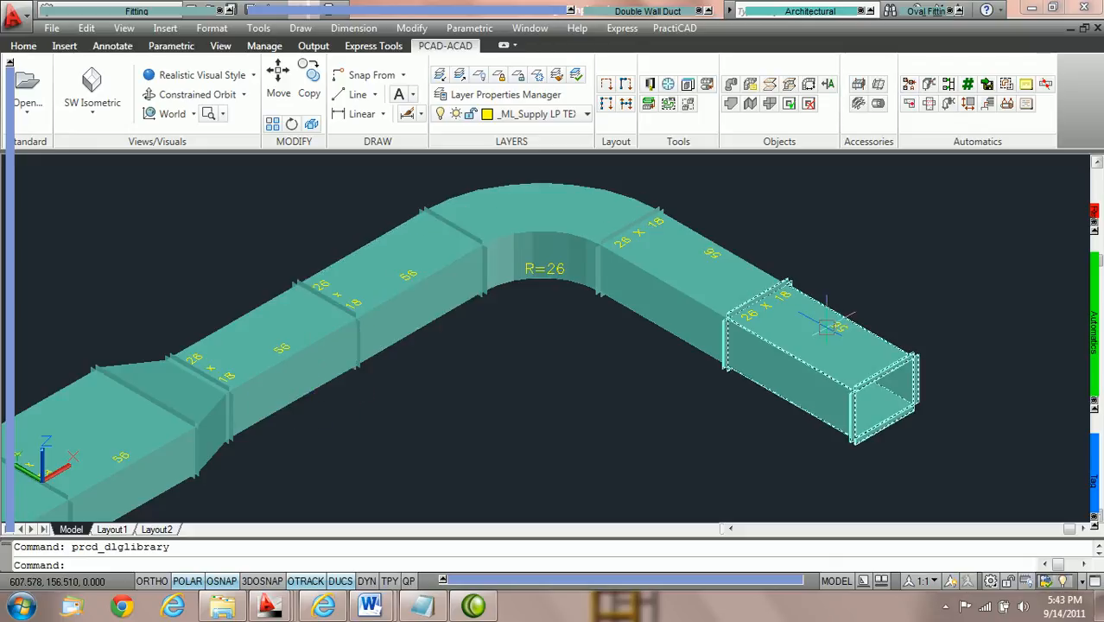
double_click(223, 451)
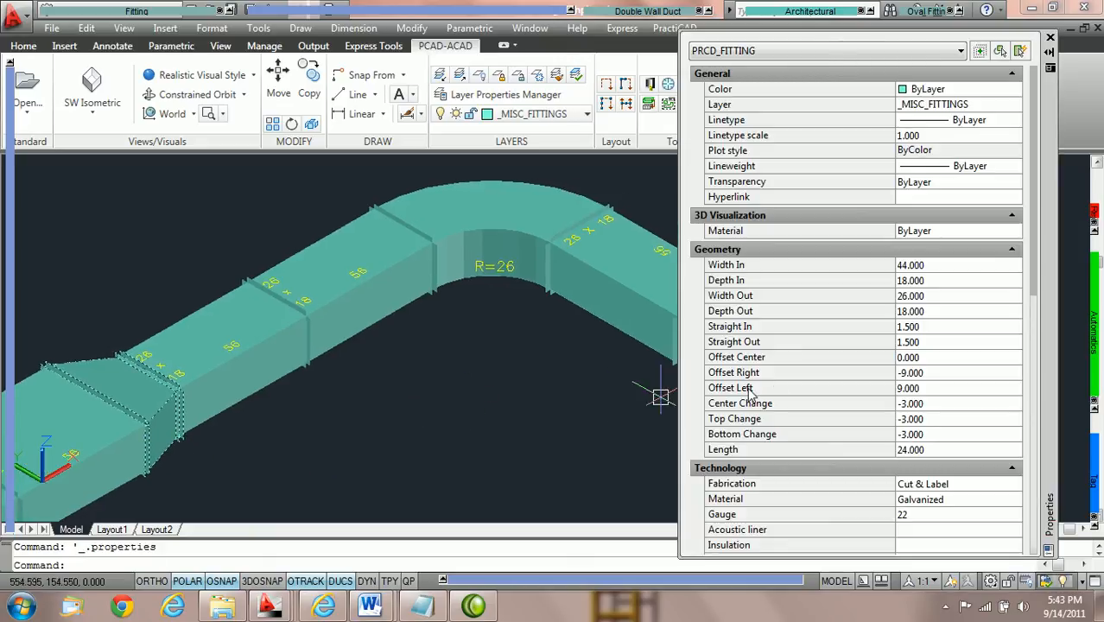
left_click(946, 298)
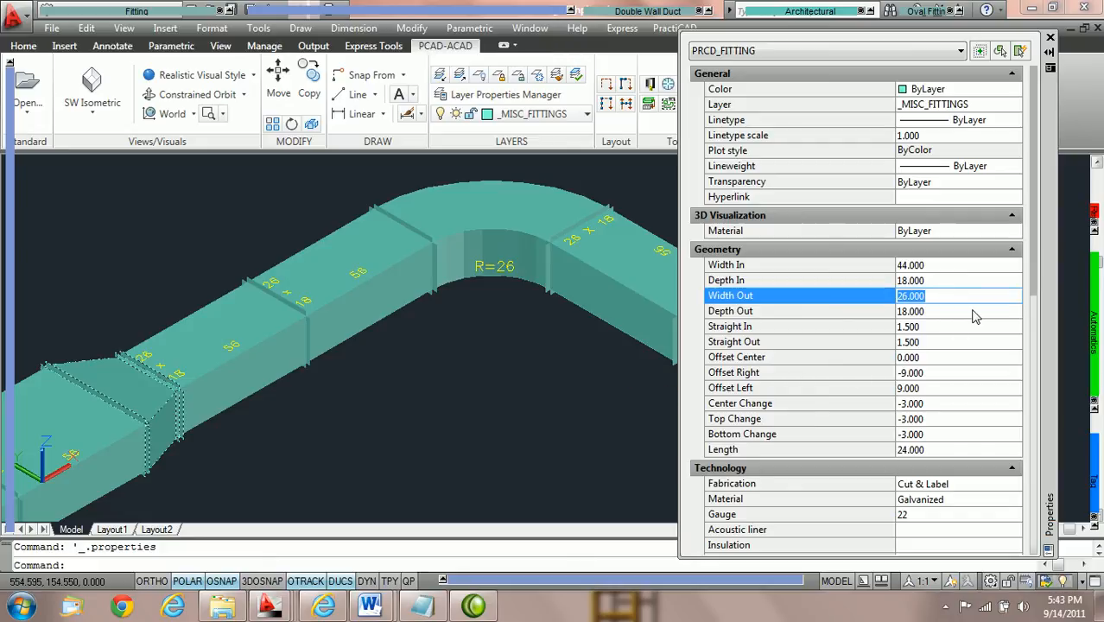
type("30")
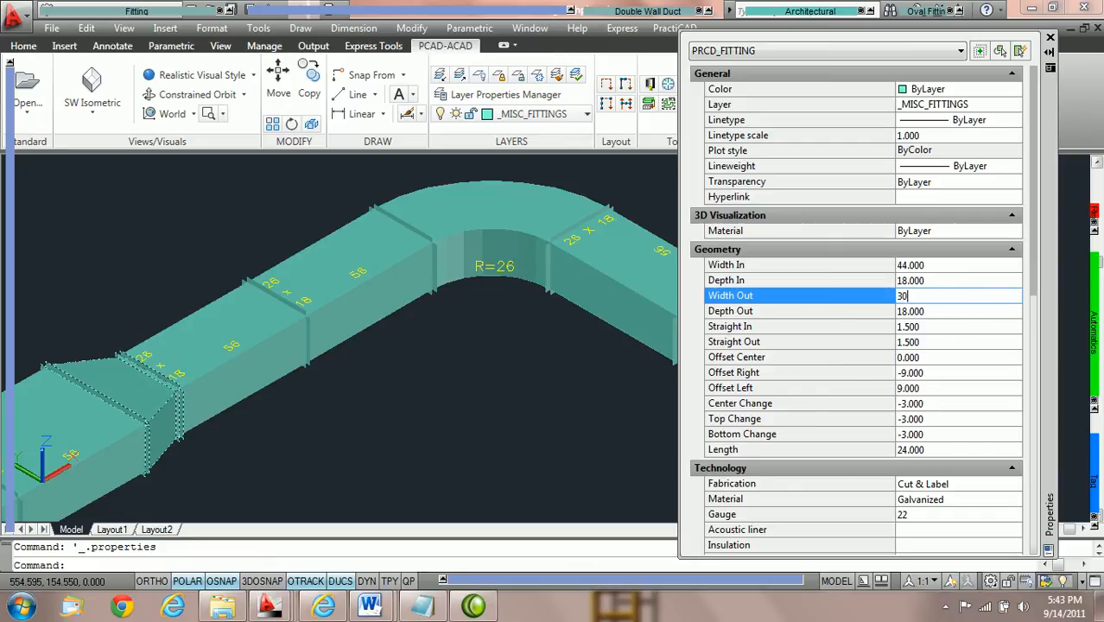
key("Return")
left_click(974, 309)
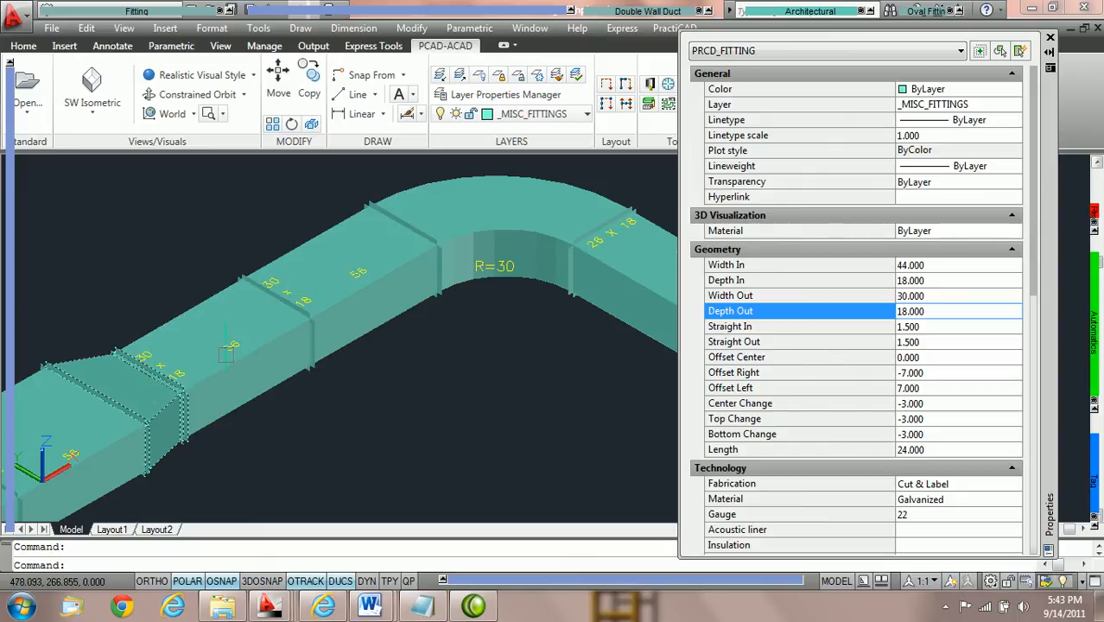
Examine the duct sizes from the transition through the elbow to the open end, then close the properties display and clear the selection.
scroll(259, 294, "up", 3)
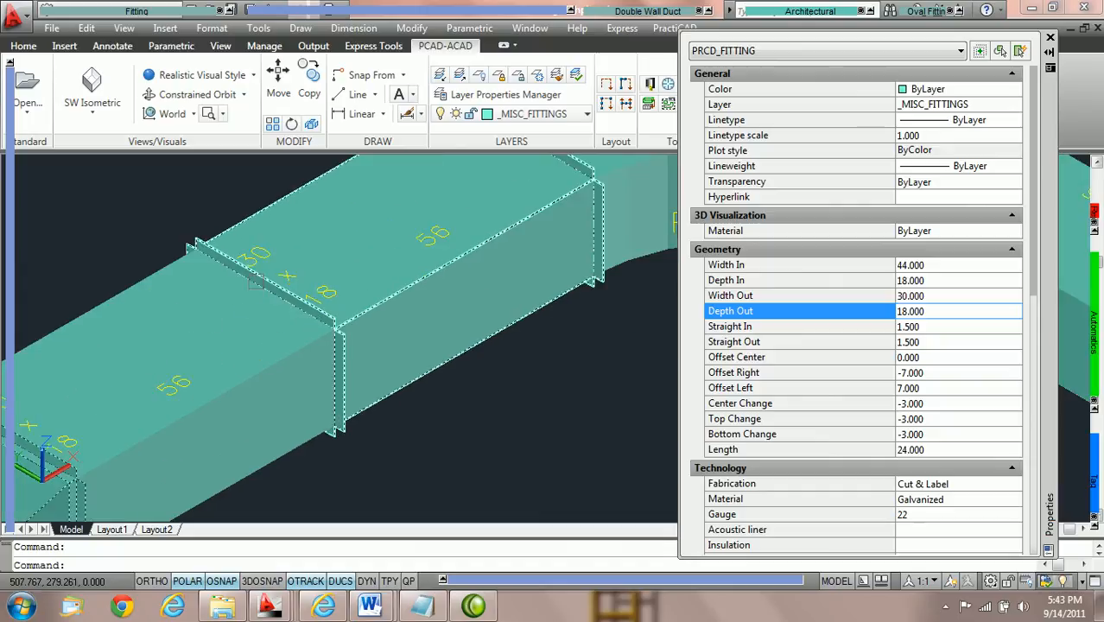
middle_click_drag(448, 226, 304, 298)
scroll(303, 298, "down", 2)
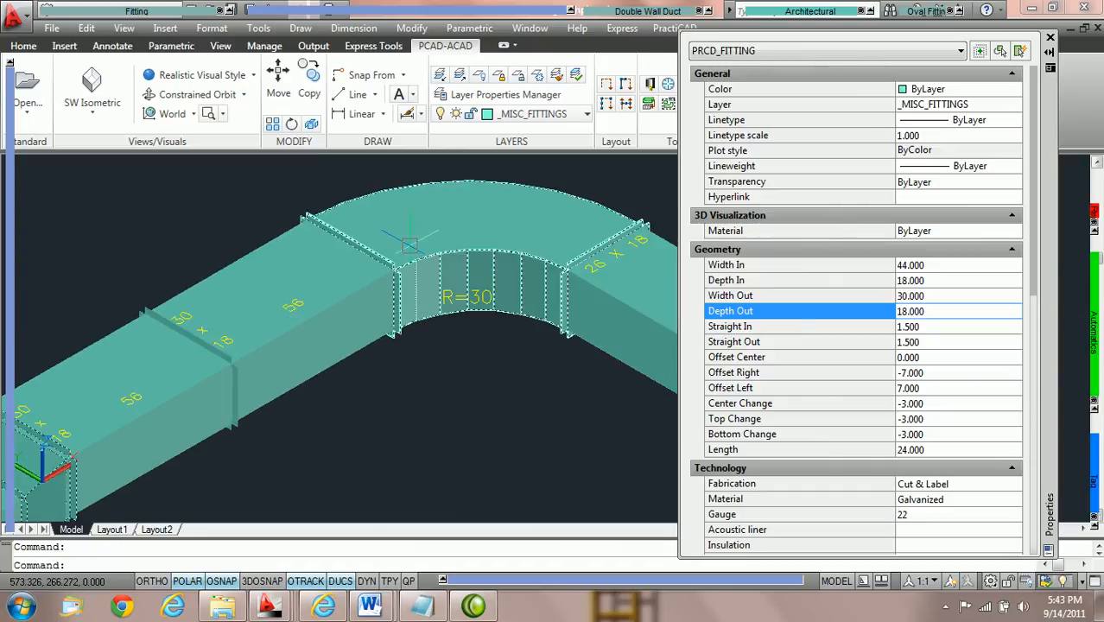
middle_click_drag(605, 261, 442, 264)
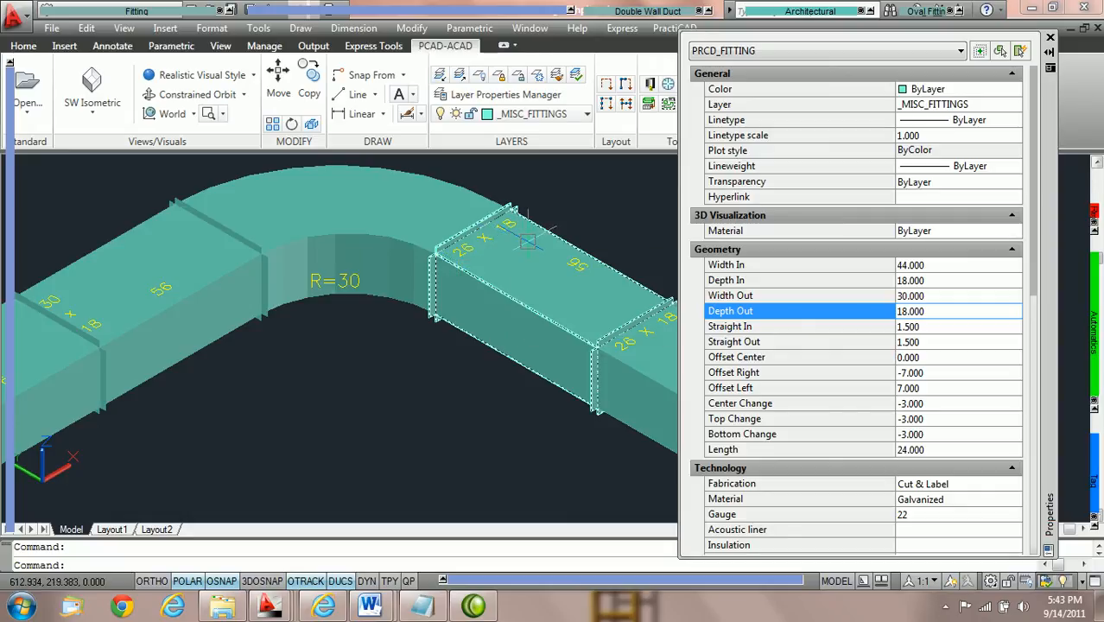
scroll(525, 248, "down", 2)
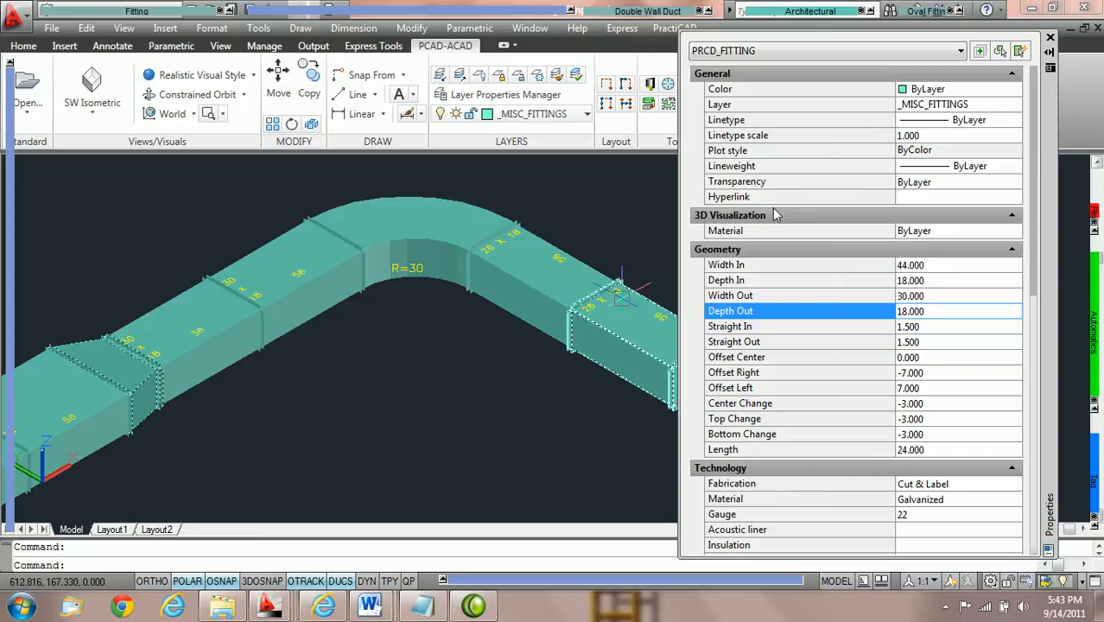
left_click(1050, 38)
key("Escape")
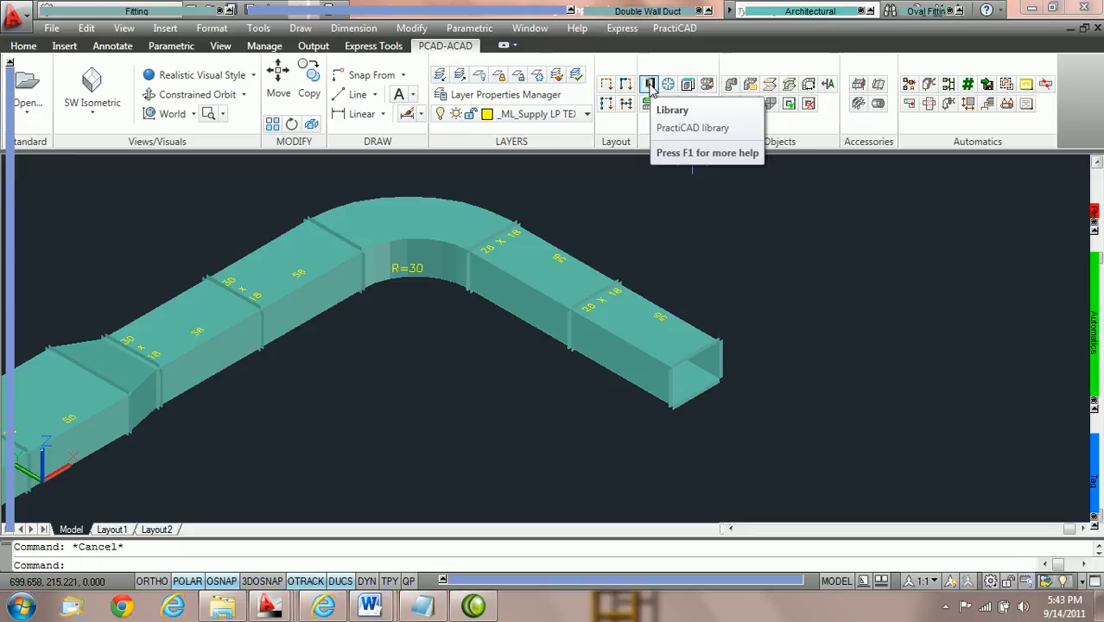
Enable Keep Duct Size at Turn in the PractiCAD library's Ductwork settings, save the change, and close the library.
left_click(650, 86)
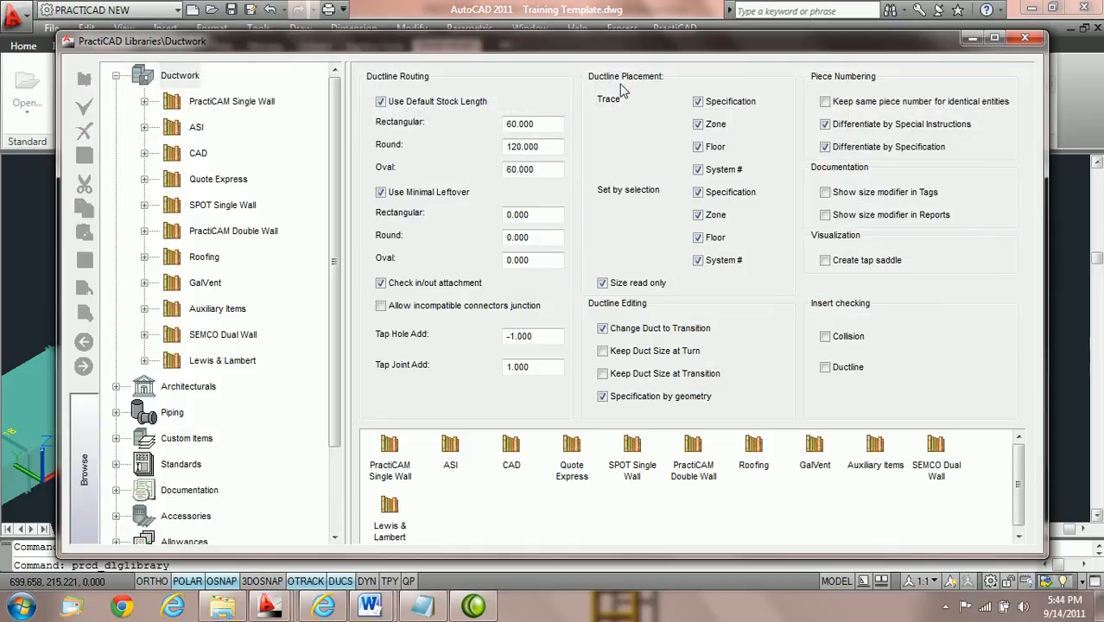
left_click(182, 80)
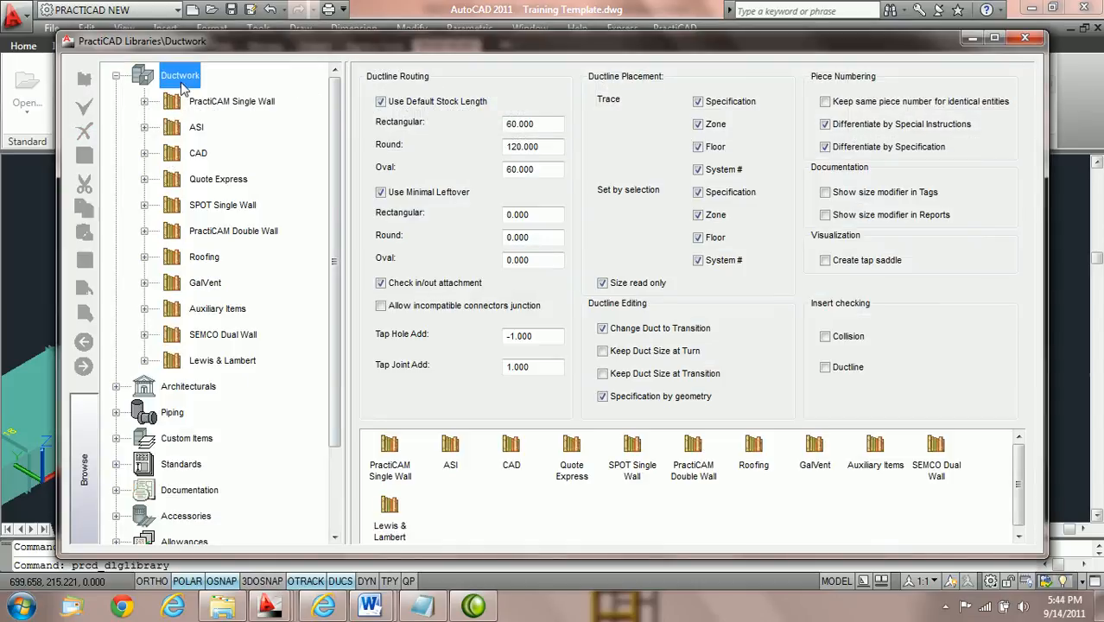
left_click(117, 77)
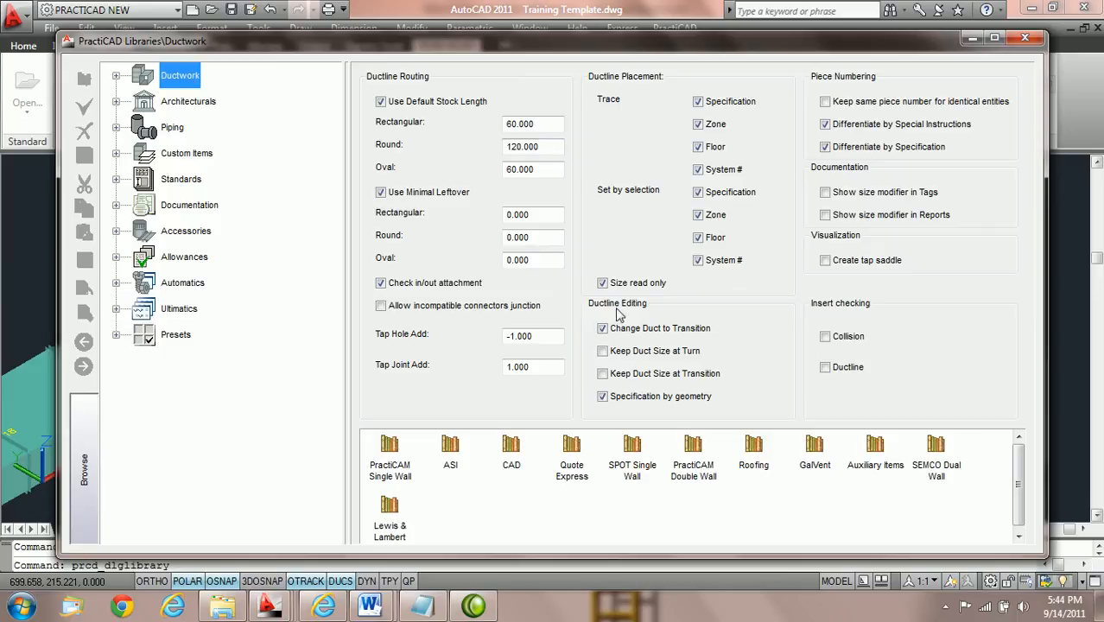
left_click(603, 351)
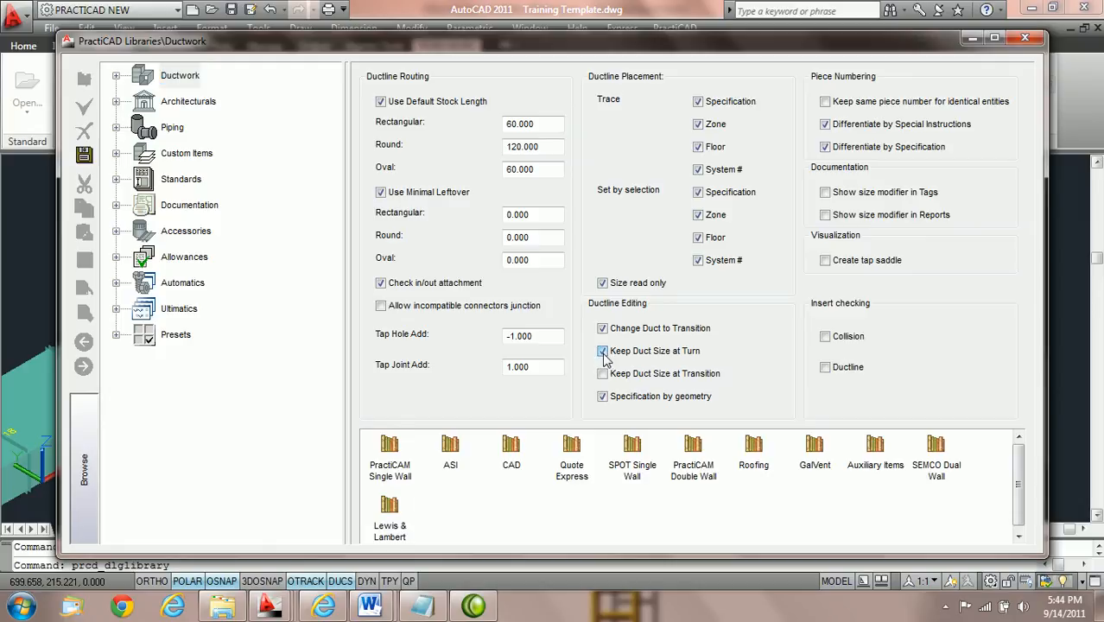
left_click(84, 155)
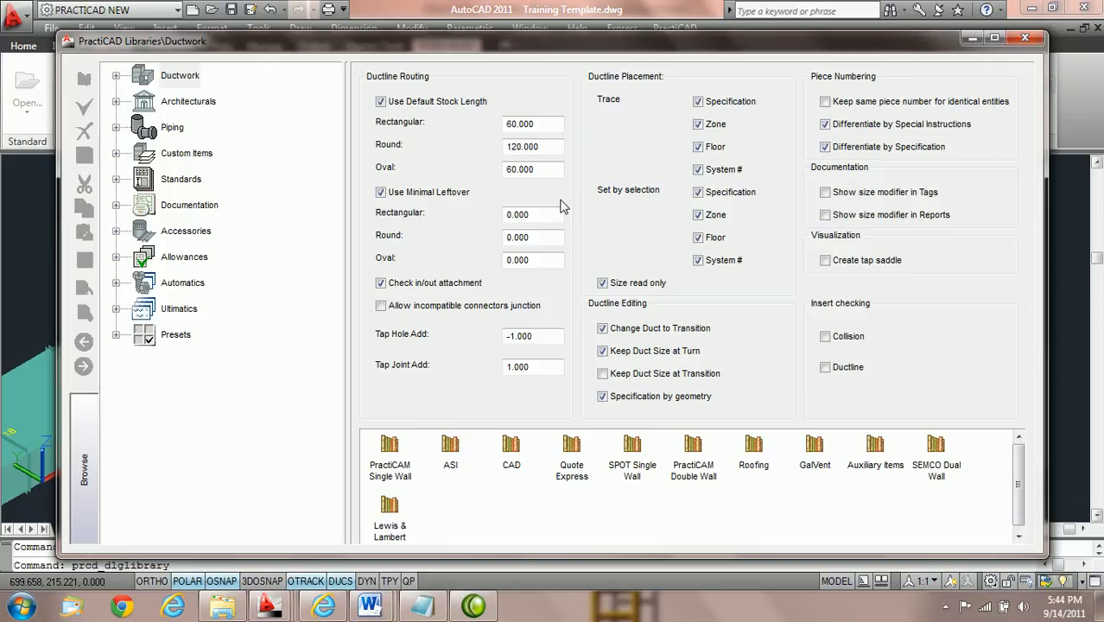
left_click(1023, 39)
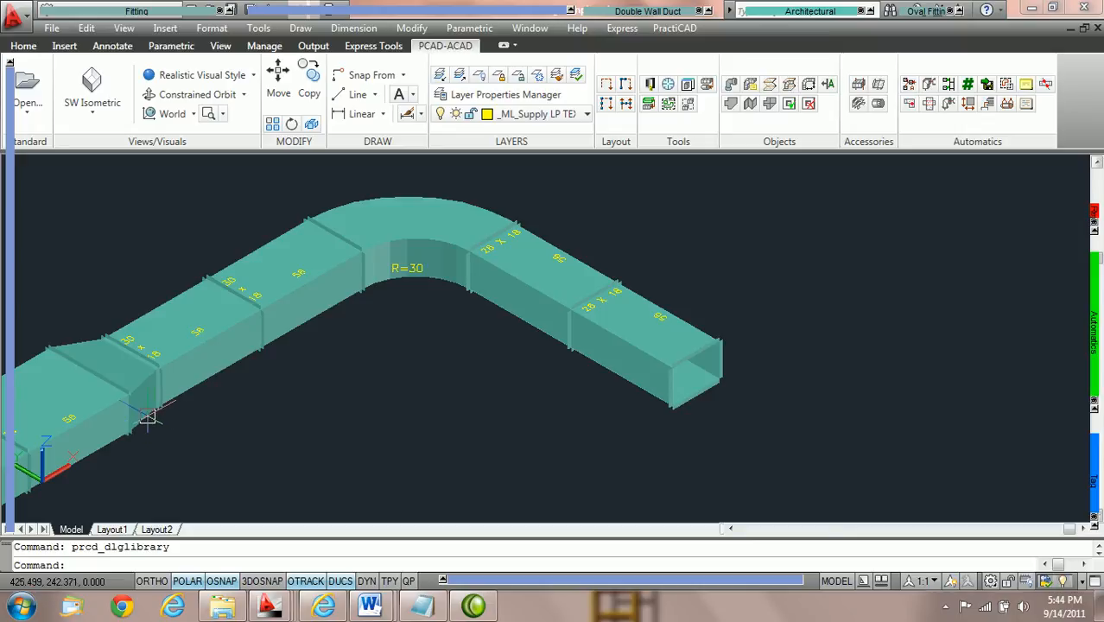
Set the transition's Width Out to 34 and examine the duct sizes on both sides of the elbow.
double_click(129, 380)
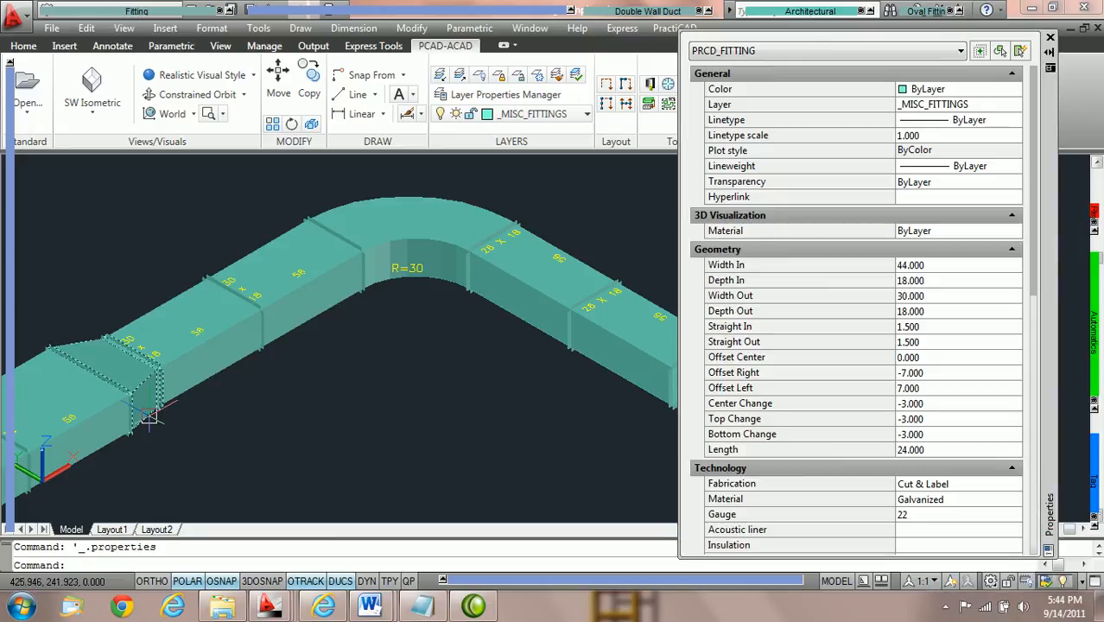
left_click(950, 296)
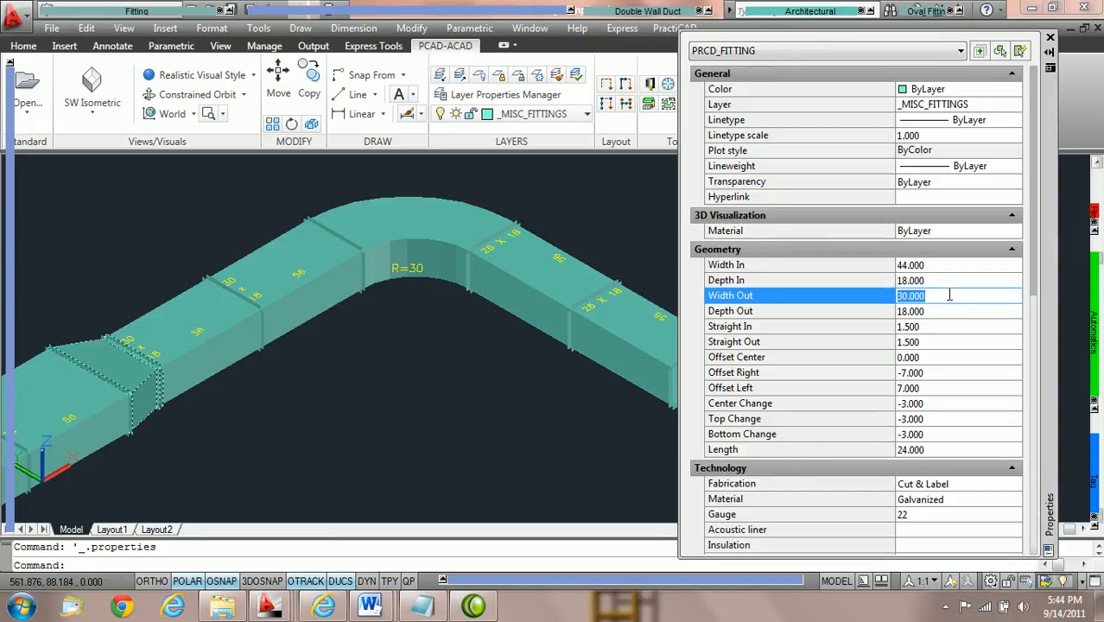
type("34")
key("Tab")
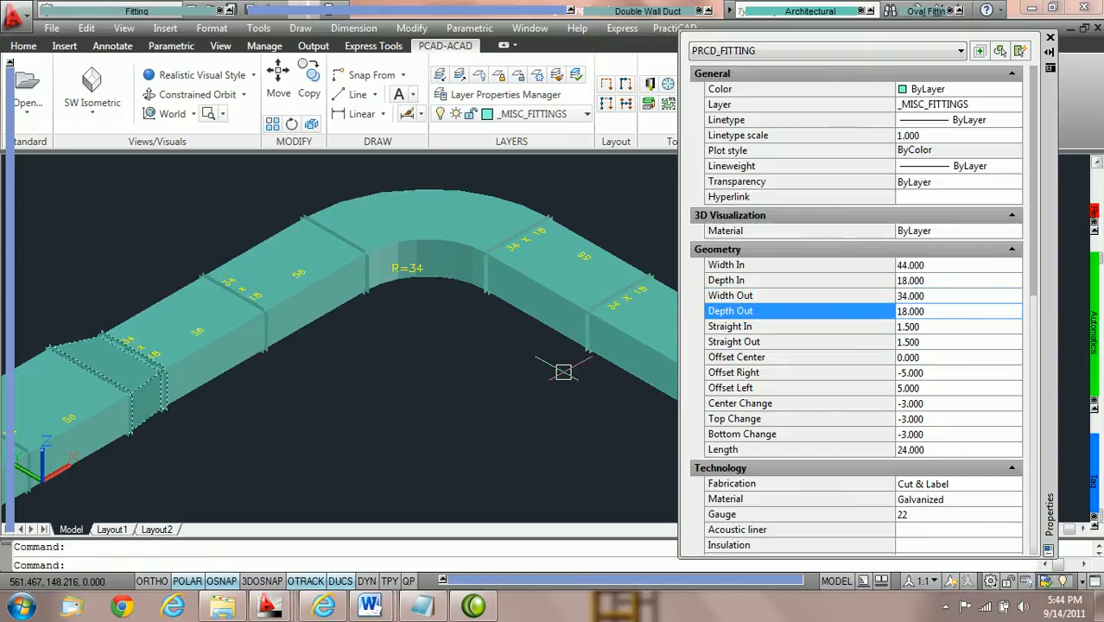
left_click(152, 352)
left_click(312, 242)
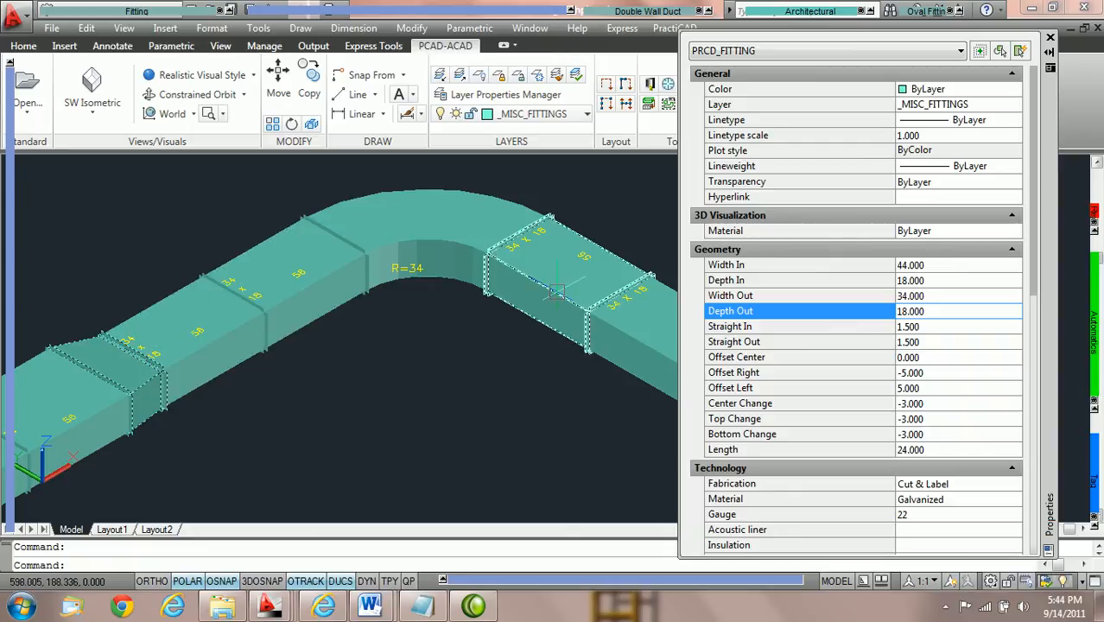
middle_click_drag(610, 330, 564, 323)
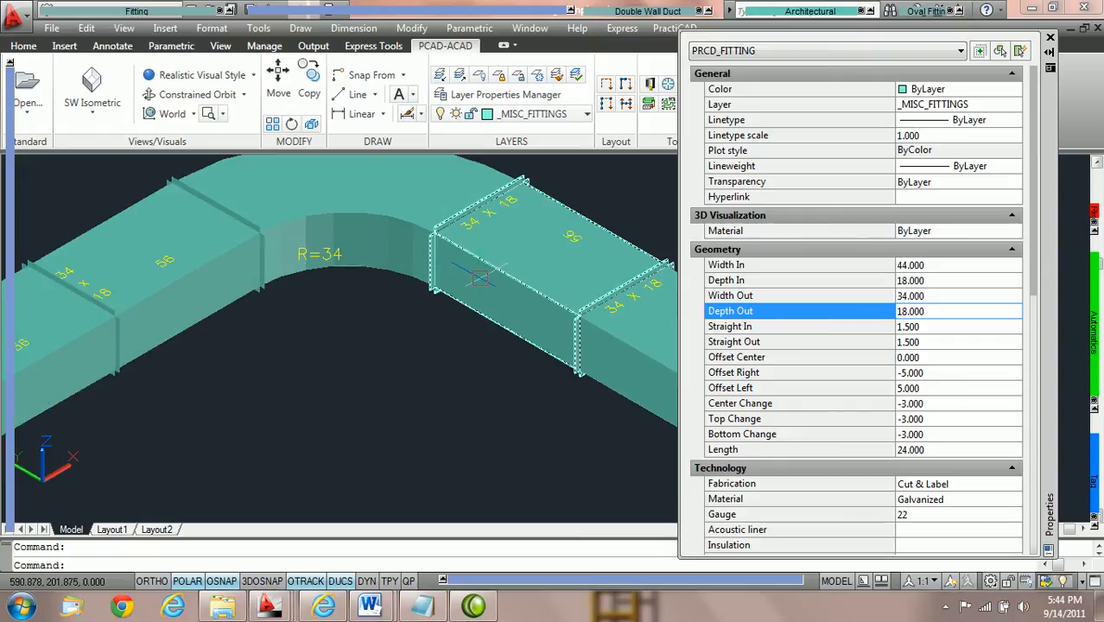
scroll(480, 328, "up", 2)
left_click(88, 319)
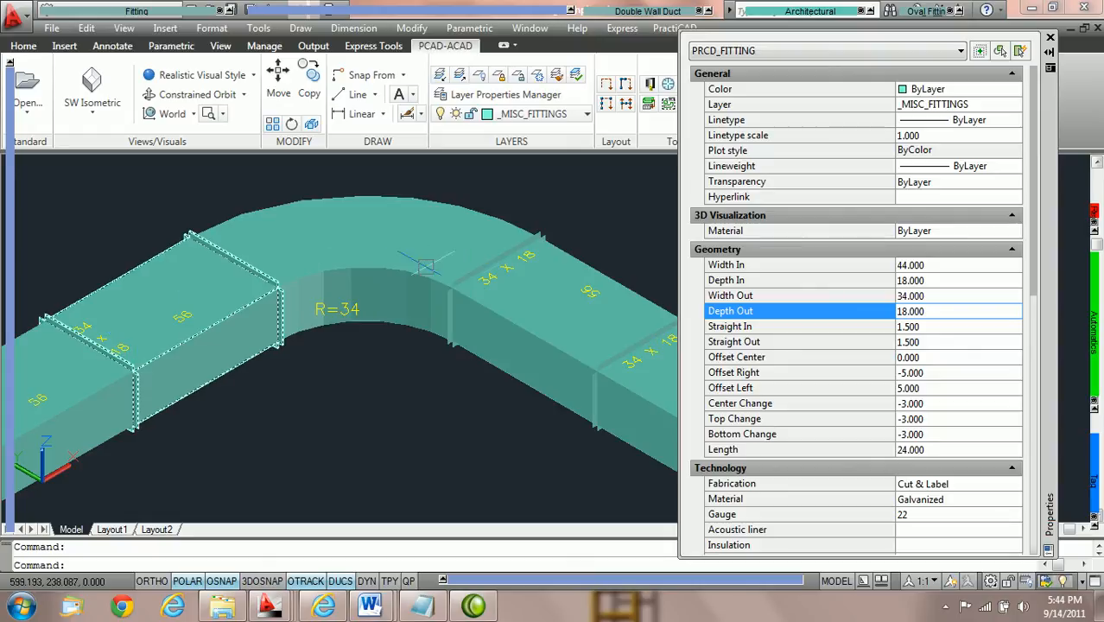
scroll(546, 337, "down", 2)
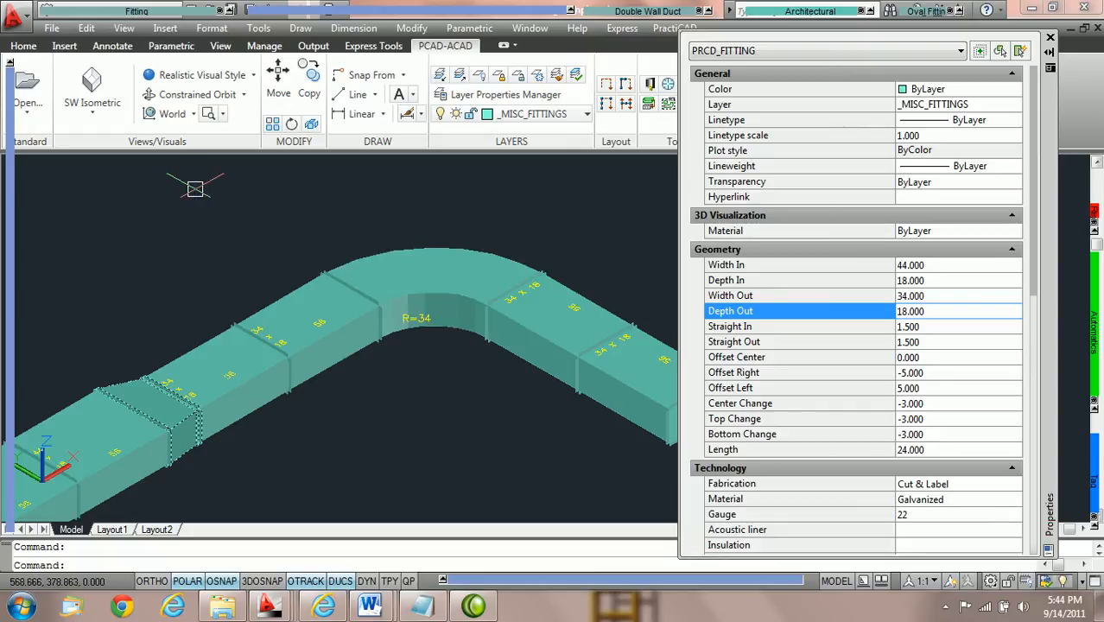
Switch to the top view and place a round spiral duct with a diameter of 12 above the rectangular ductline.
left_click(96, 119)
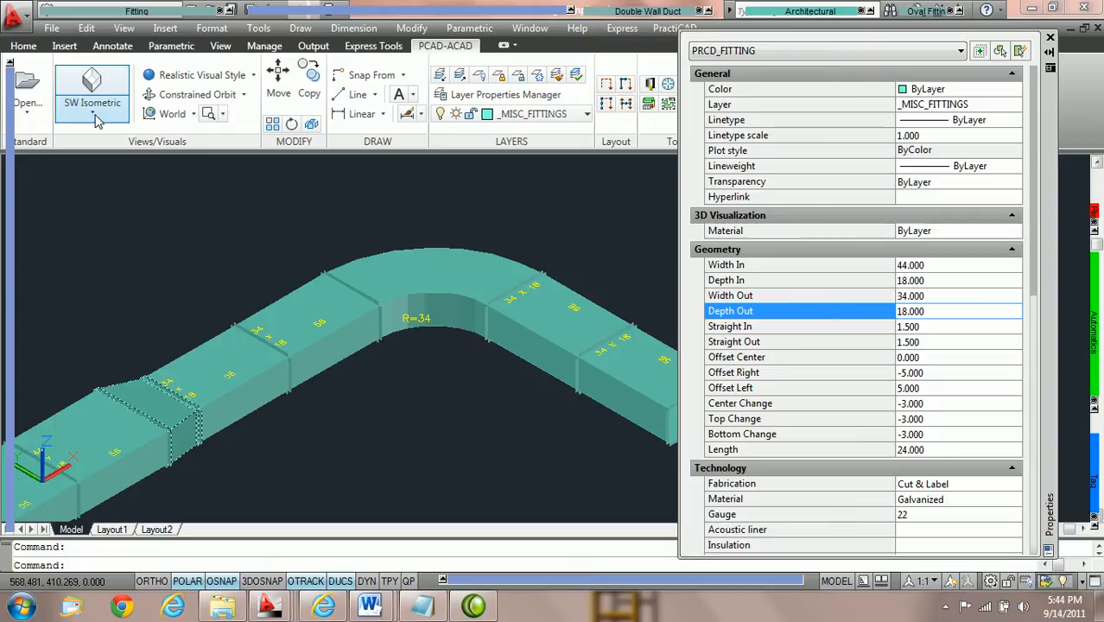
left_click(90, 141)
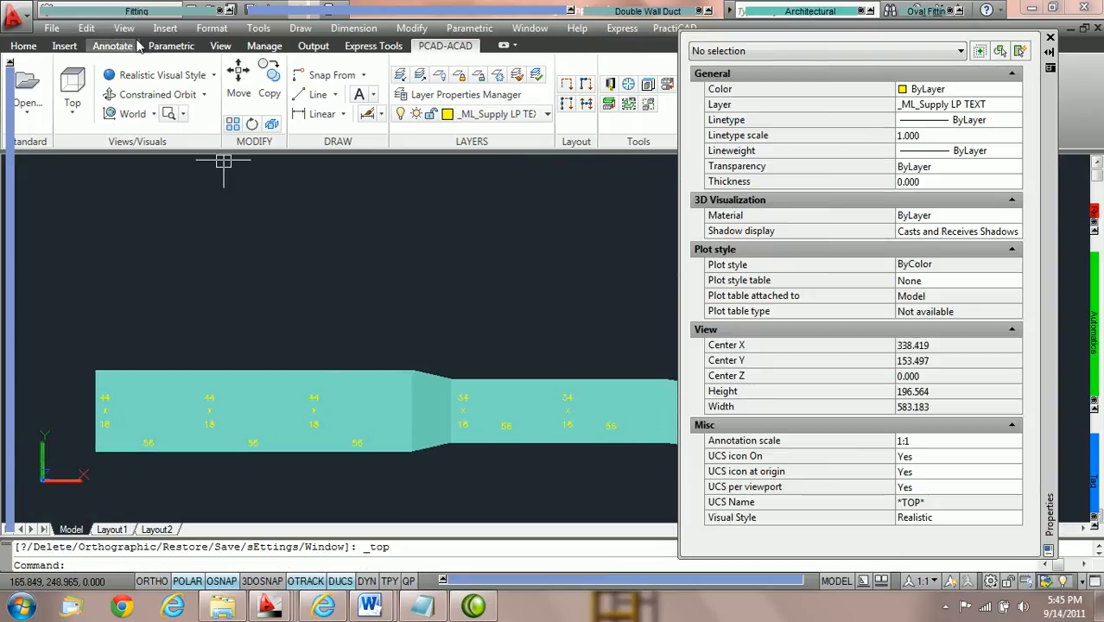
left_click(128, 11)
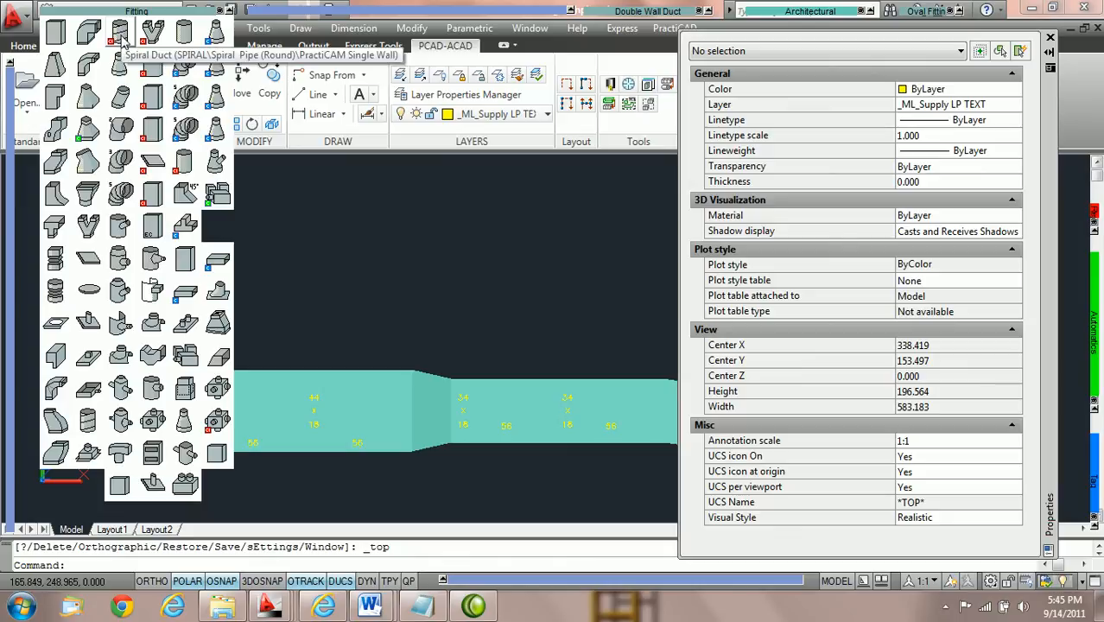
left_click(119, 34)
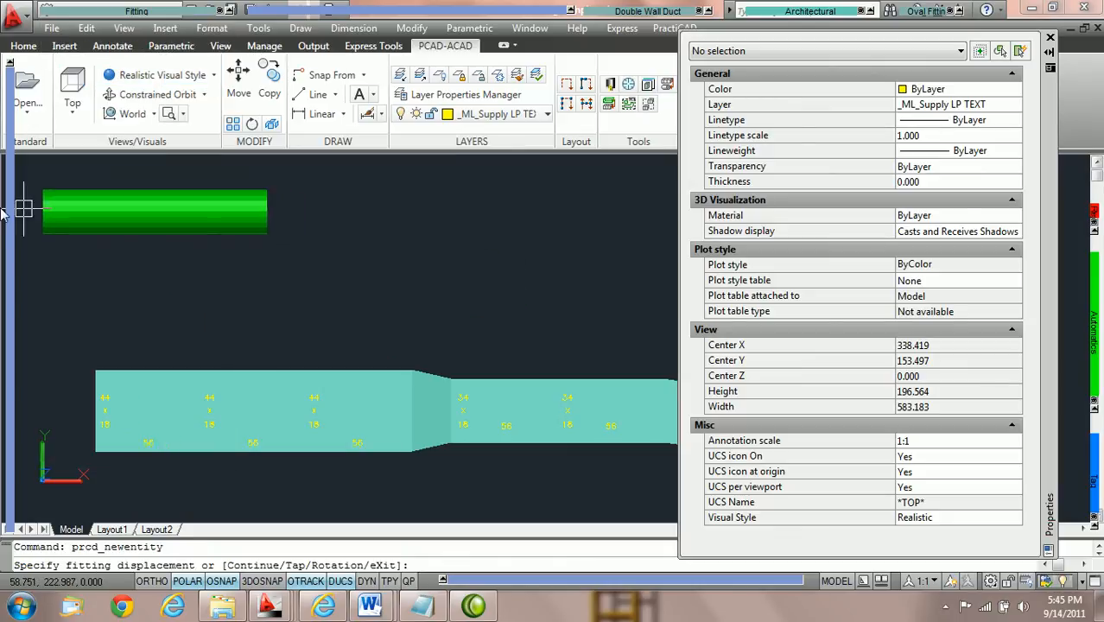
left_click(212, 130)
type("12")
key("Return")
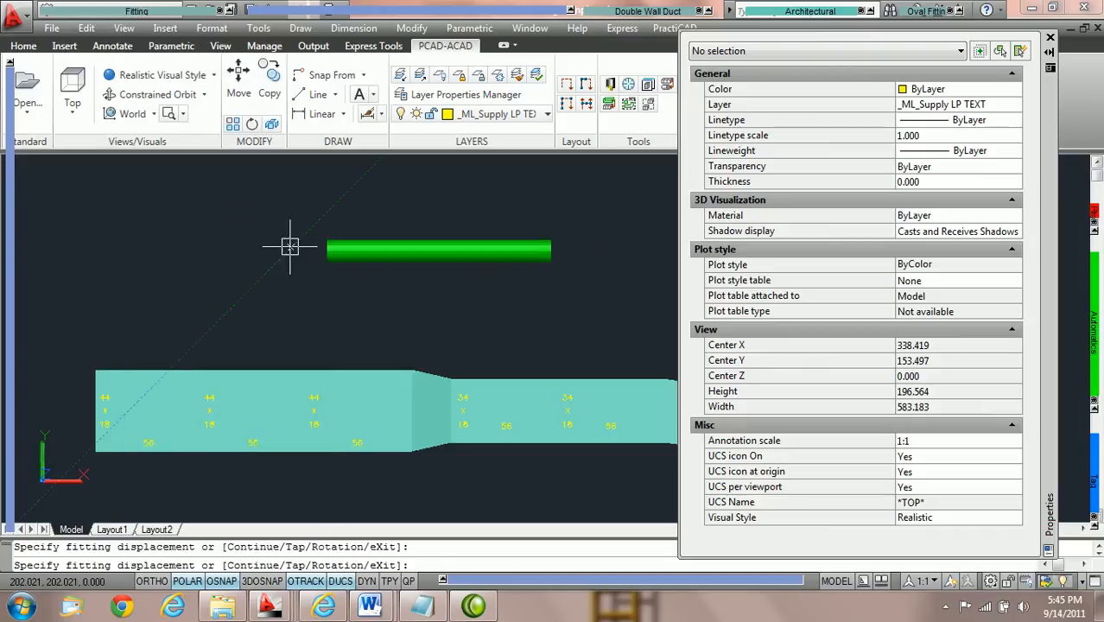
left_click(167, 237)
key("Return")
key("Return")
scroll(346, 219, "up", 1)
key("Escape")
middle_click_drag(400, 186, 308, 195)
Try to continue the spiral duct's open end with a Round Elbow Gored 3, then cancel the placement.
mouse_move(140, 14)
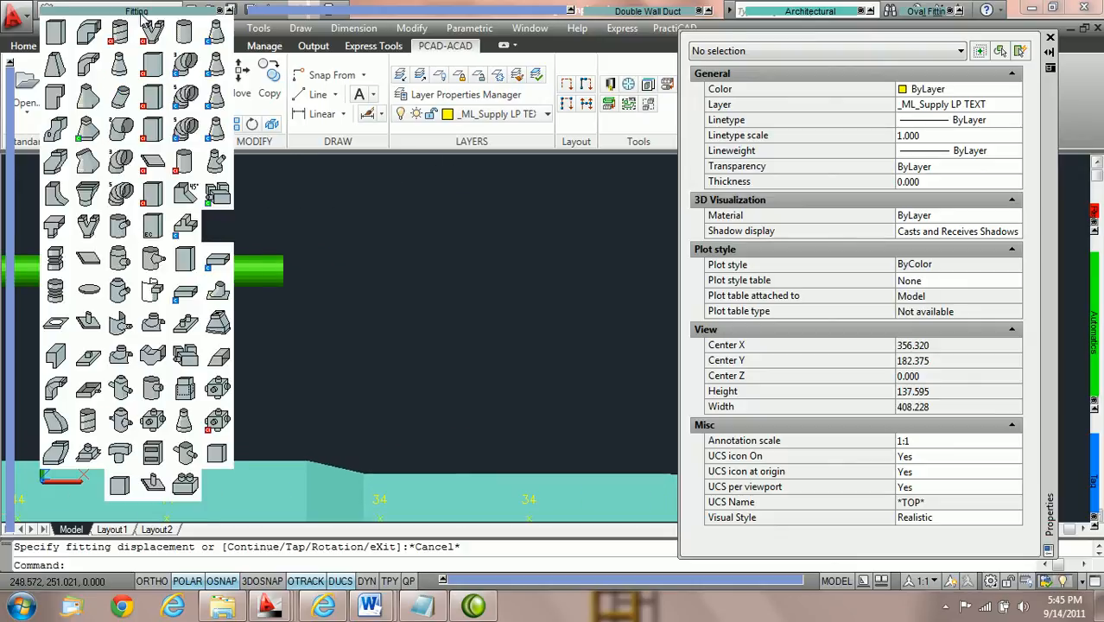
left_click(121, 170)
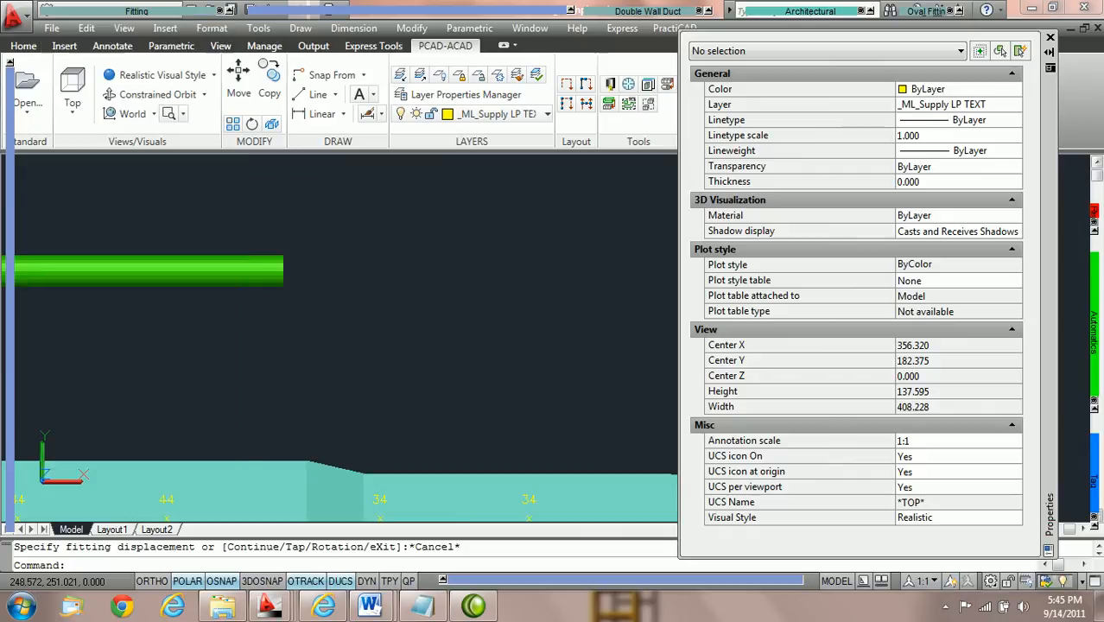
type("c")
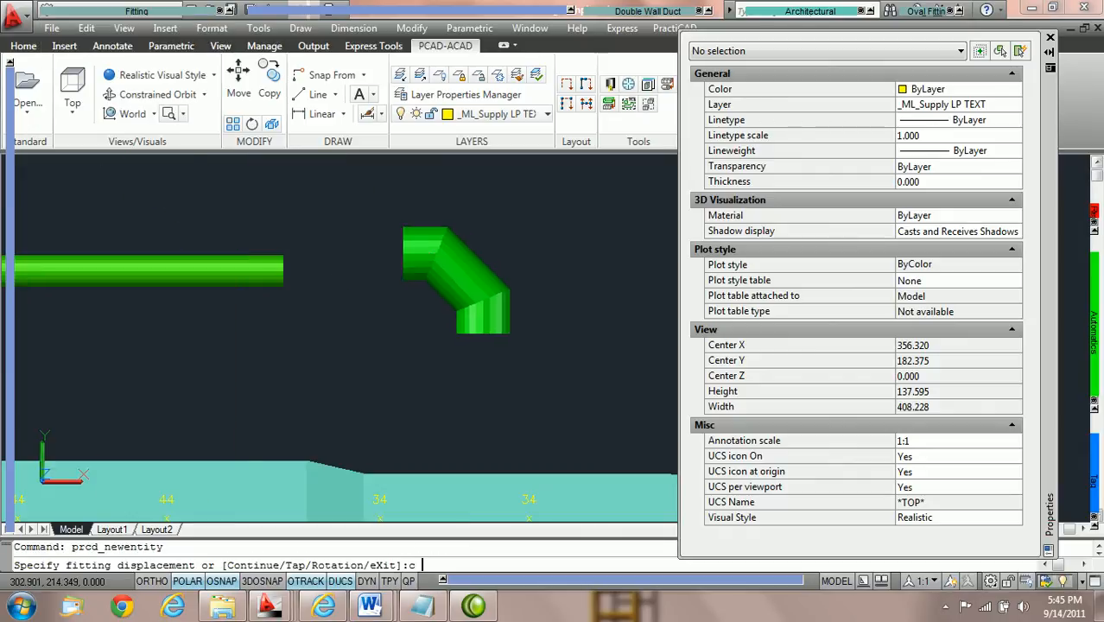
key("Return")
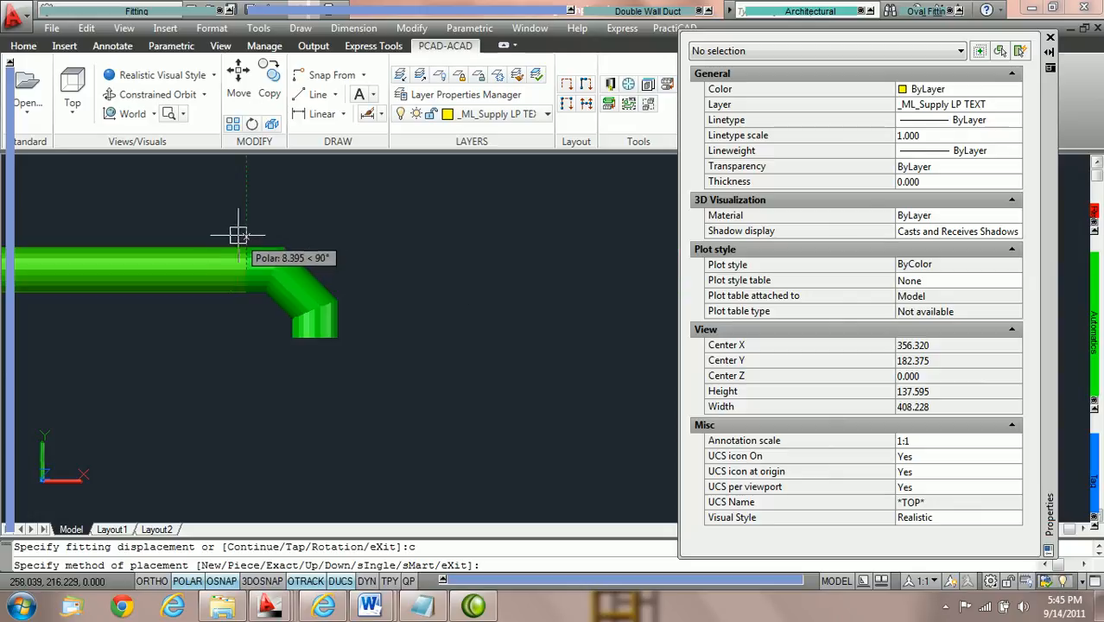
middle_click_drag(250, 226, 209, 212)
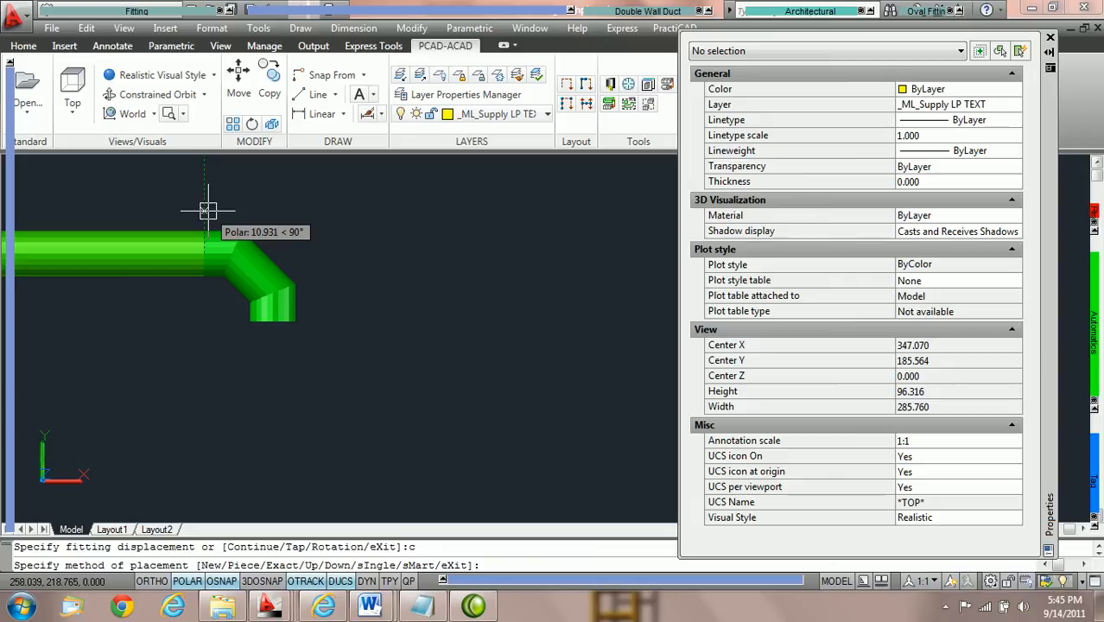
key("Escape")
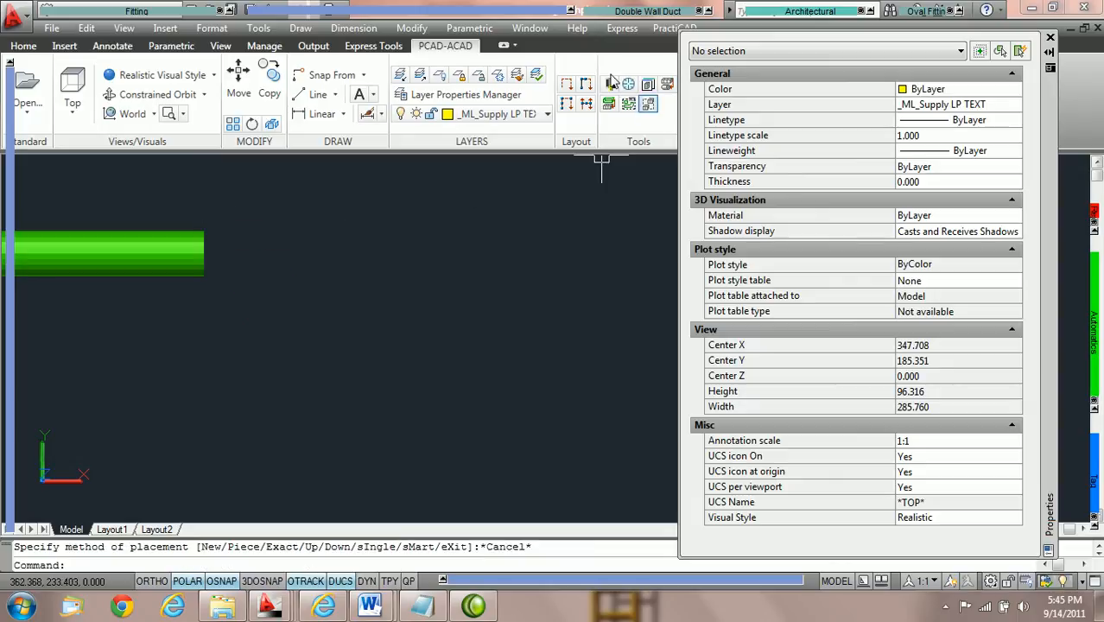
Disable Keep Duct Size at Turn in the PractiCAD library's Ductwork settings, save the change, and close the library.
left_click(610, 85)
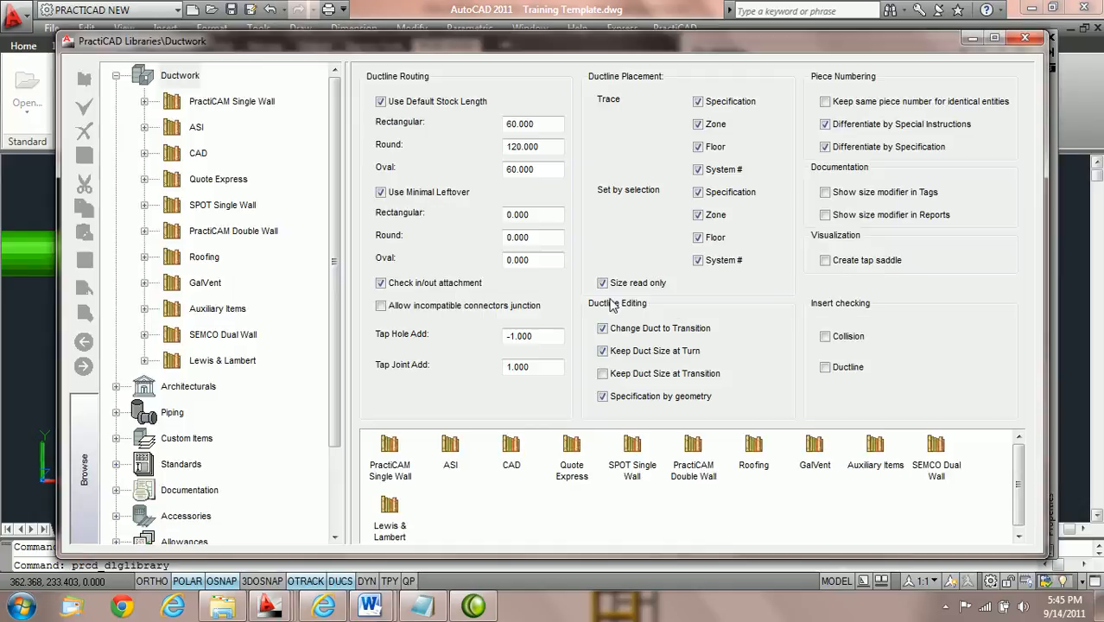
left_click(604, 353)
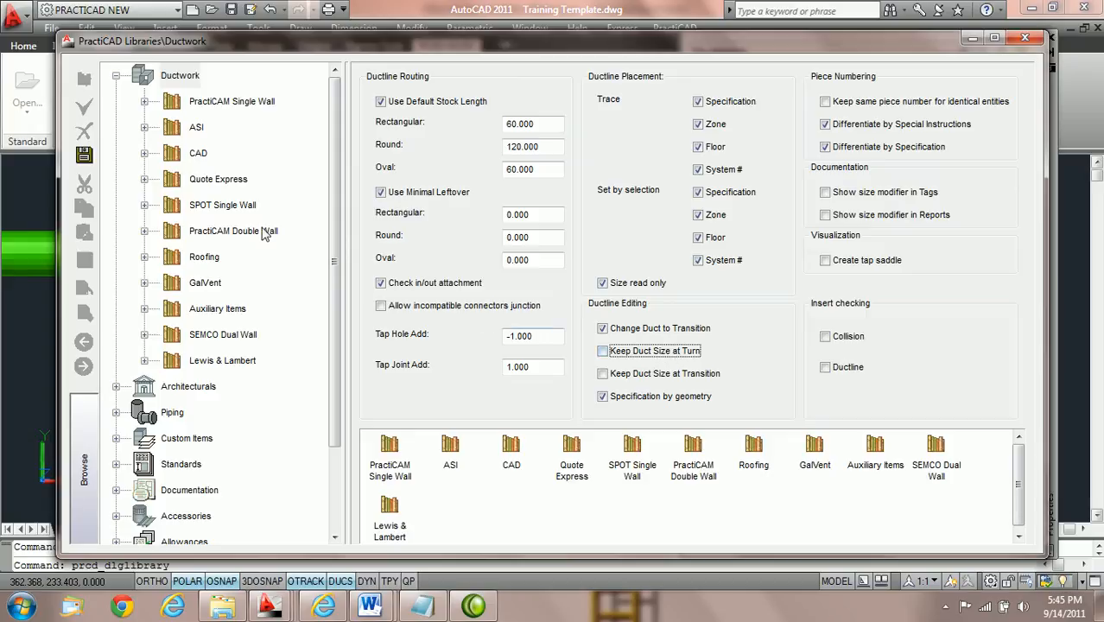
left_click(79, 159)
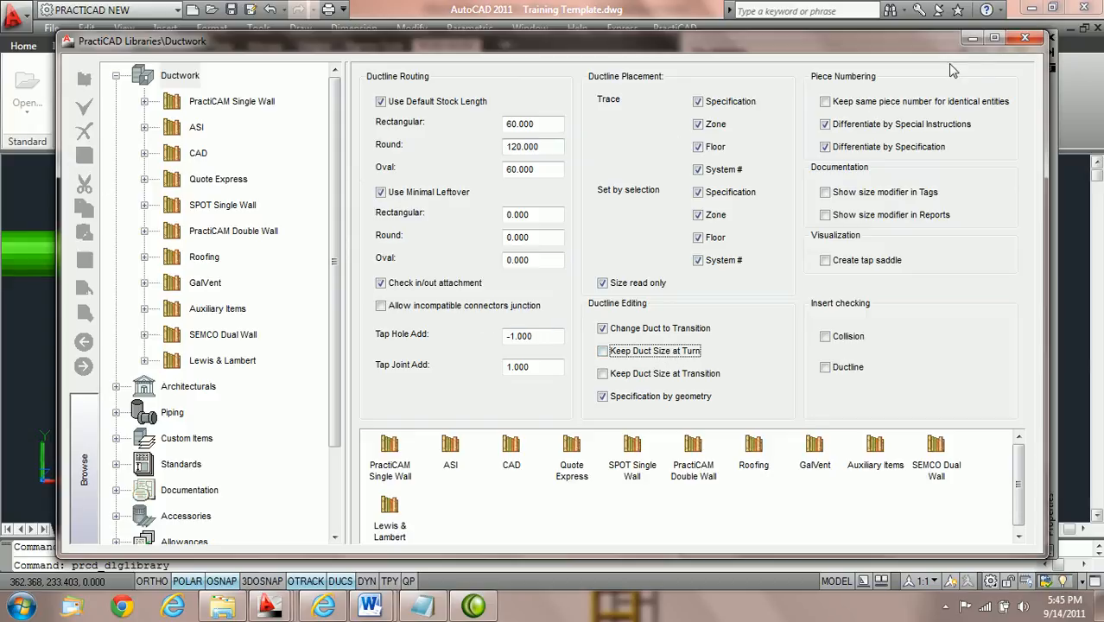
left_click(1023, 39)
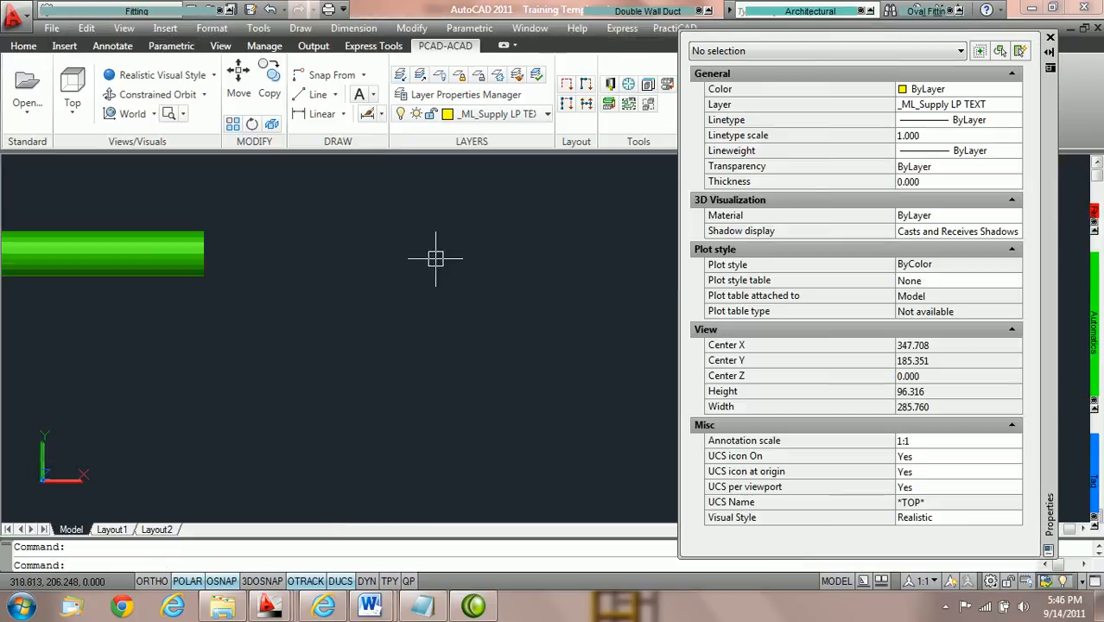
Try a round gored elbow with more gores at the spiral duct's open end and inspect the fit before cancelling it.
mouse_move(131, 10)
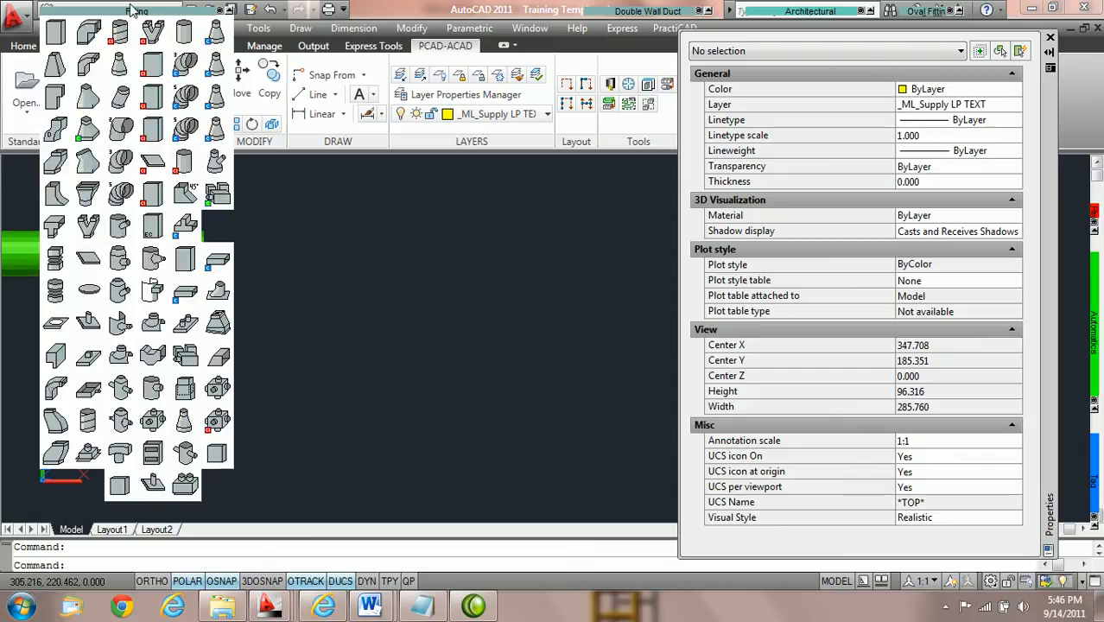
left_click(124, 197)
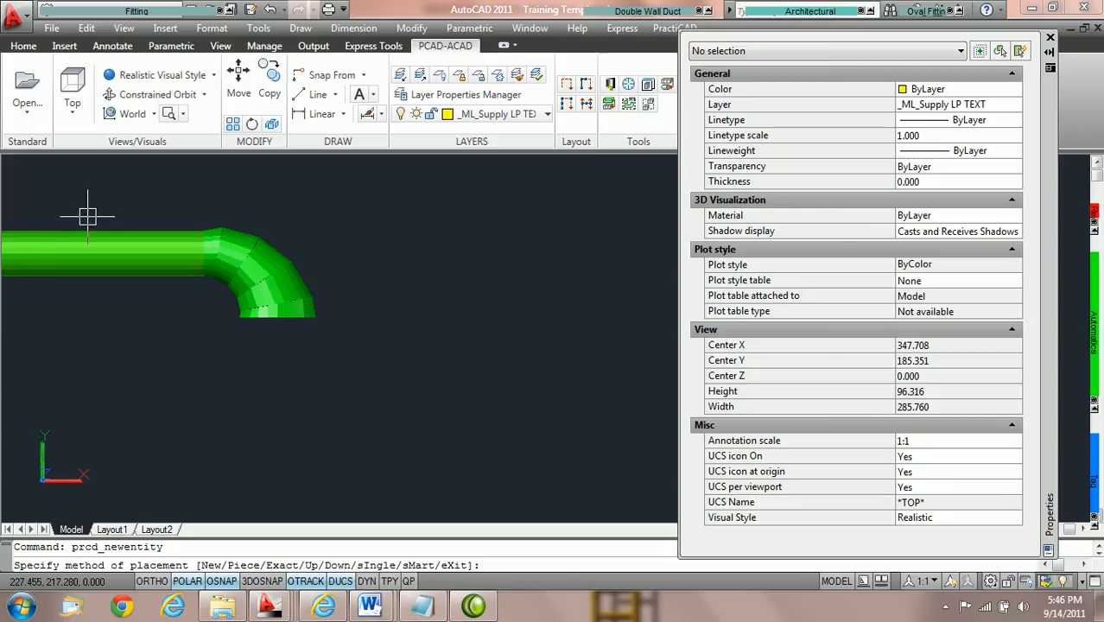
scroll(87, 217, "up", 2)
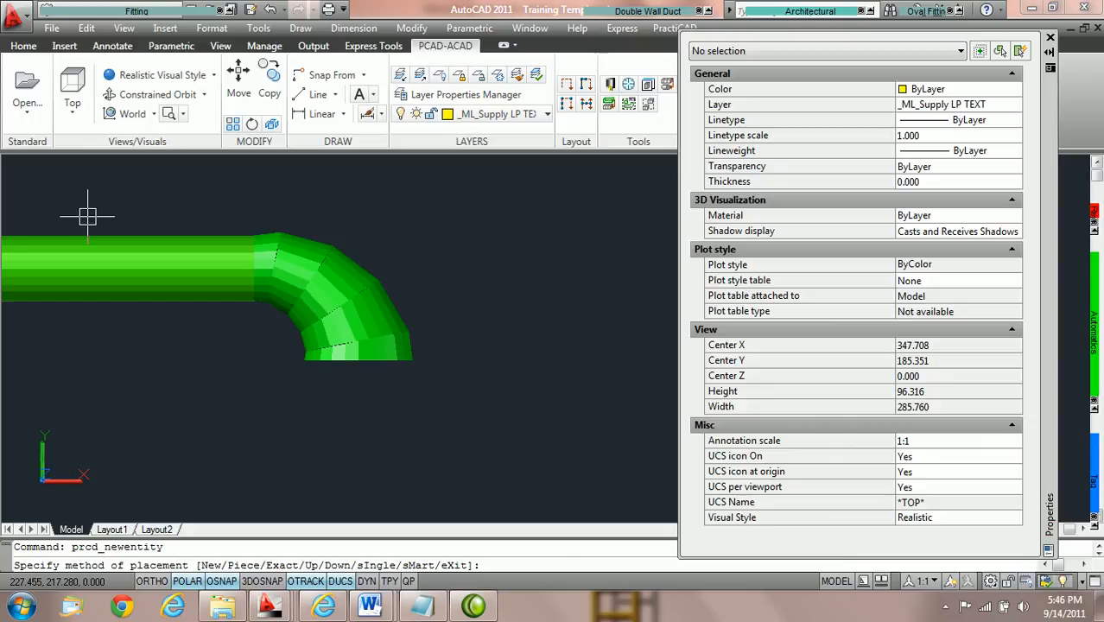
key("Escape")
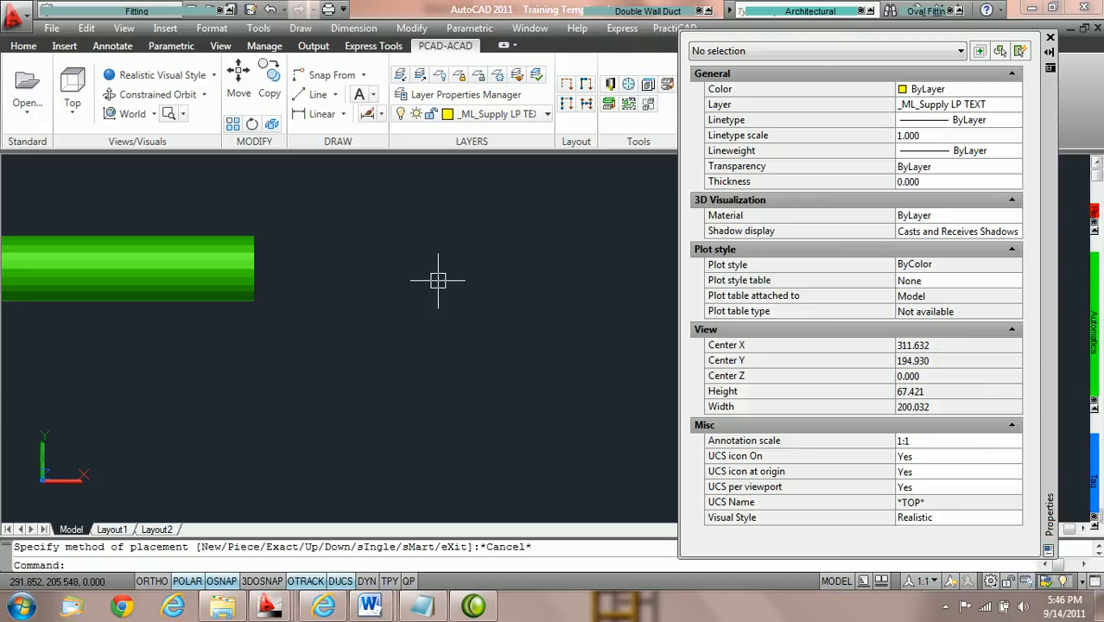
Examine the rectangular ductline from the transition through the straight pieces to the elbow.
scroll(438, 280, "down", 2)
scroll(438, 280, "down", 3)
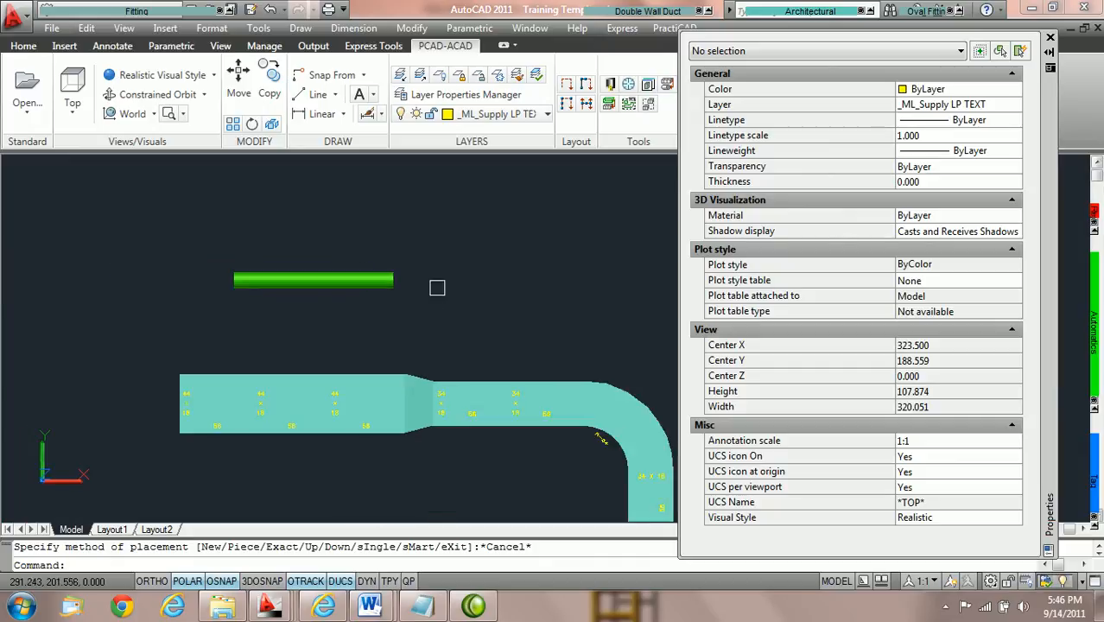
middle_click_drag(489, 438, 268, 273)
scroll(354, 275, "up", 3)
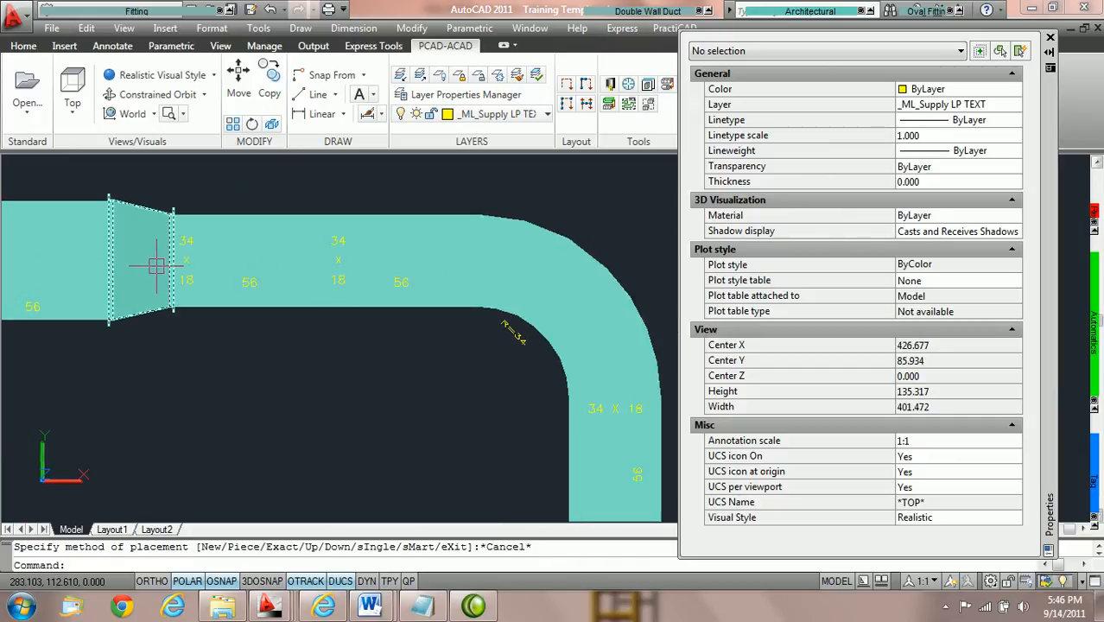
mouse_move(159, 268)
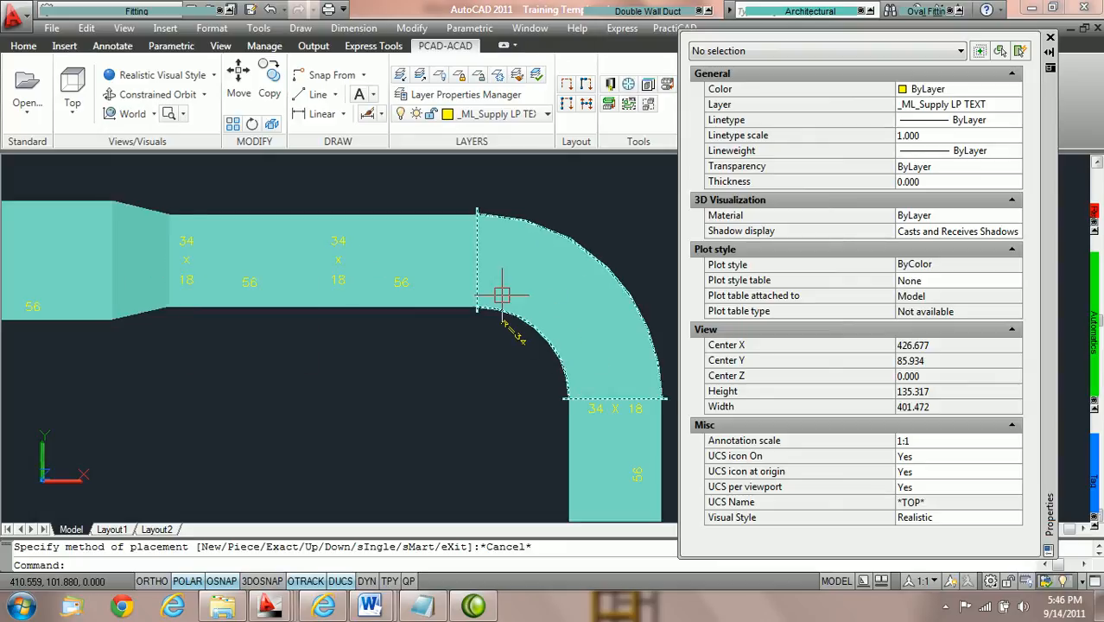
mouse_move(490, 282)
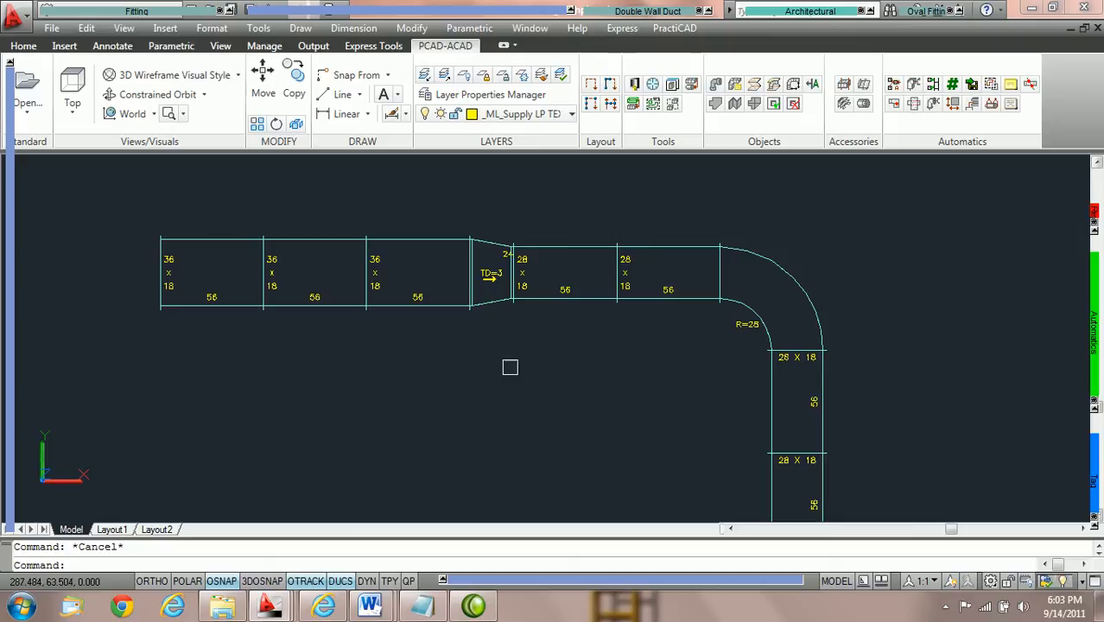
Set the Width In of the first straight duct in the rectangular ductline to 42 and check the run up to the transition.
scroll(453, 352, "up", 2)
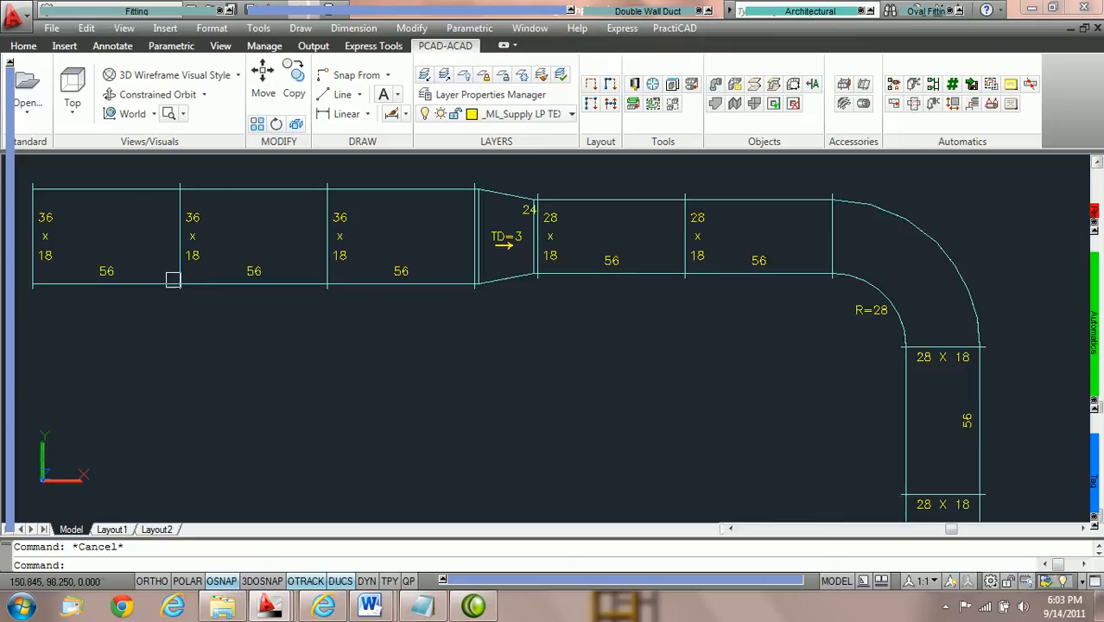
left_click(121, 237)
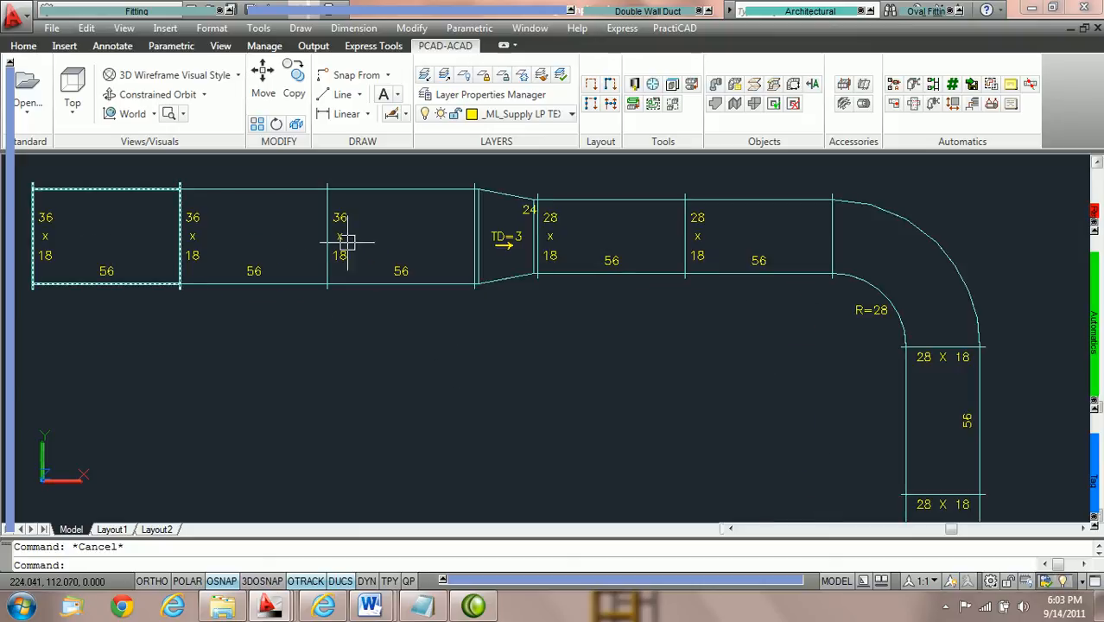
left_click(462, 236)
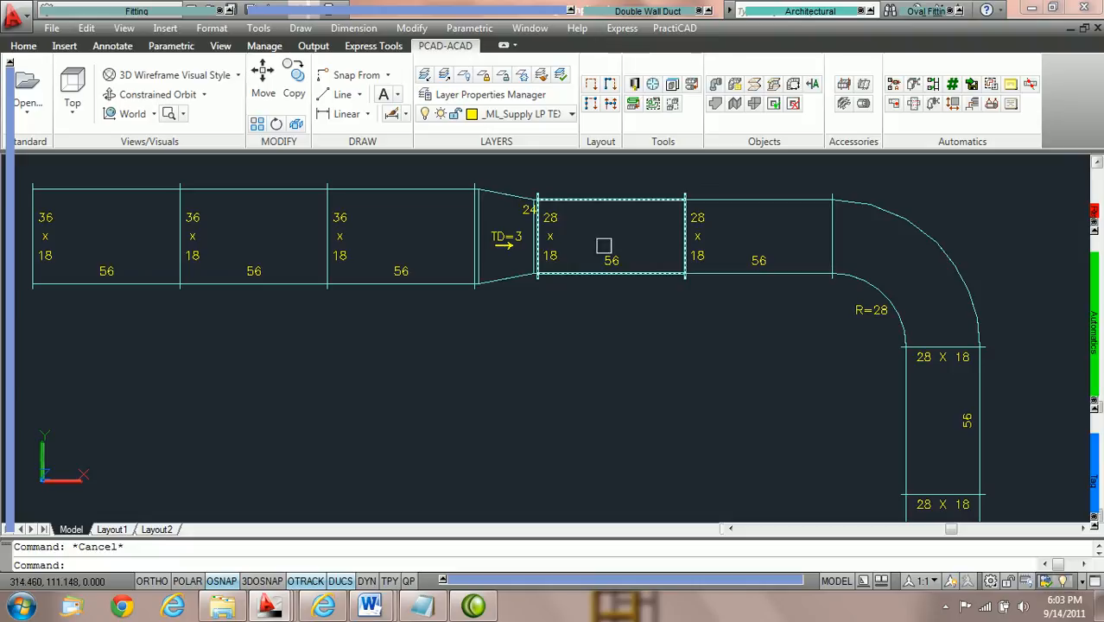
double_click(106, 187)
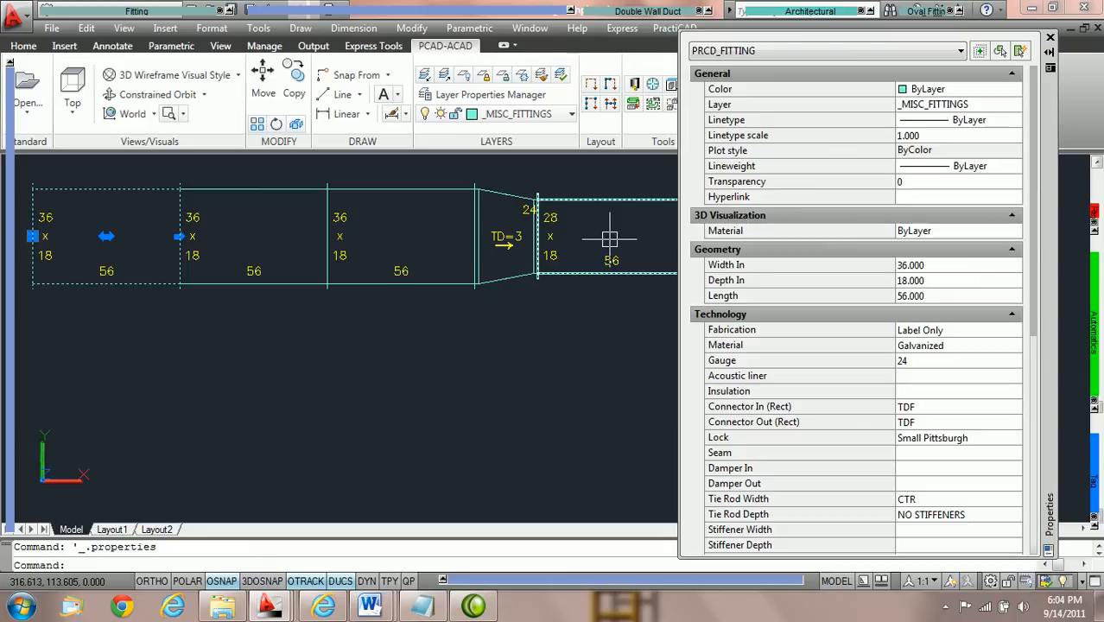
left_click(942, 266)
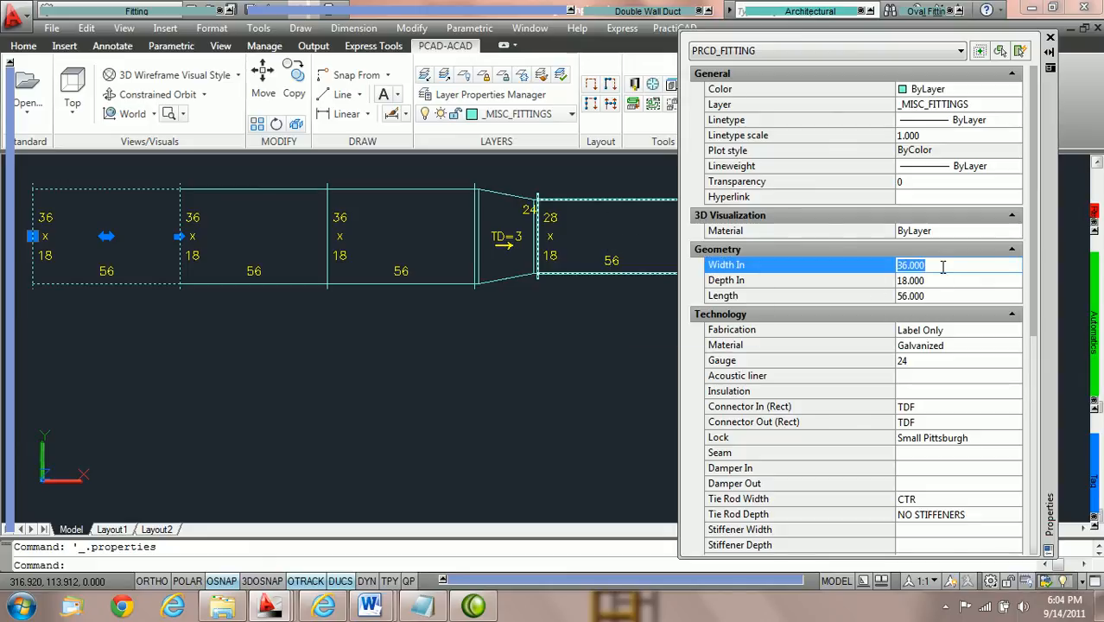
type("42")
key("Return")
key("Tab")
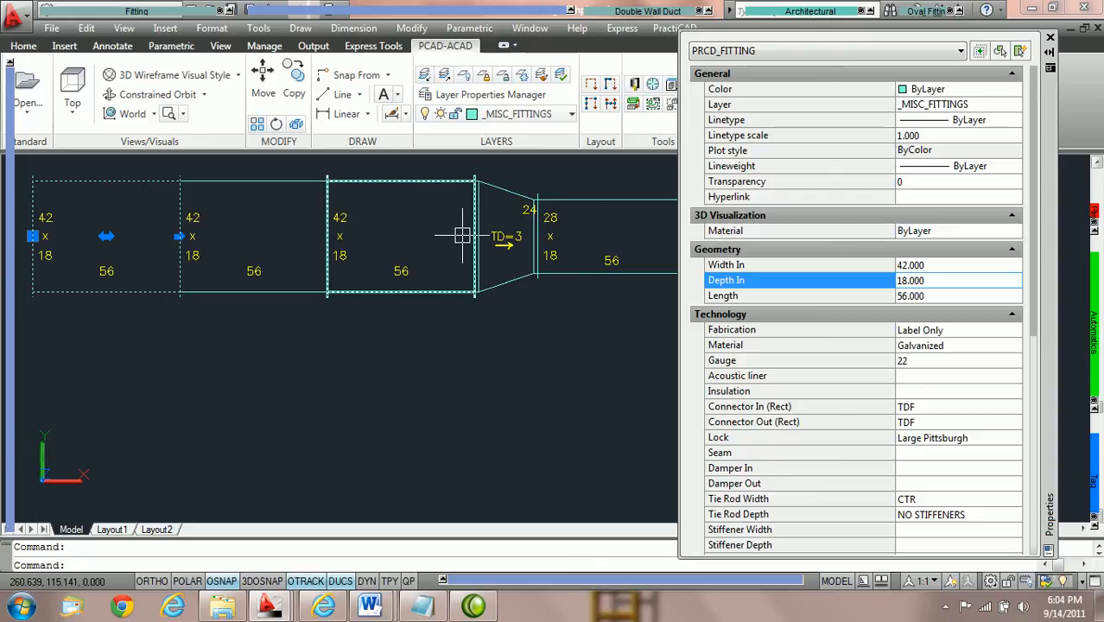
mouse_move(462, 235)
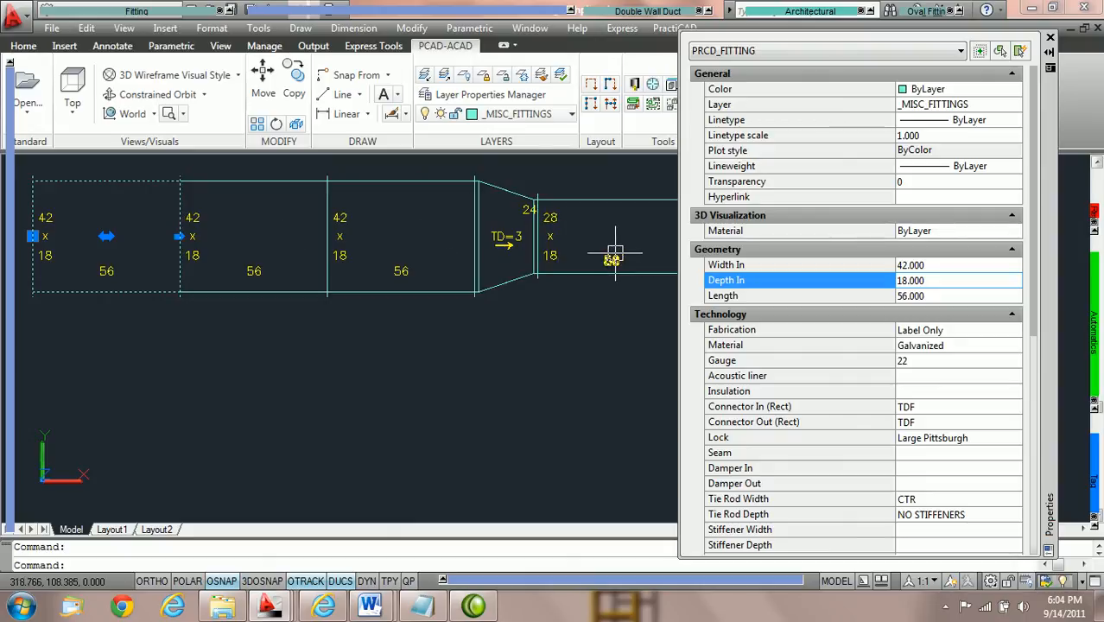
Enable Keep Duct Size at Transition in the PractiCAD library's Ductwork settings, save the change, and close the library.
left_click(634, 84)
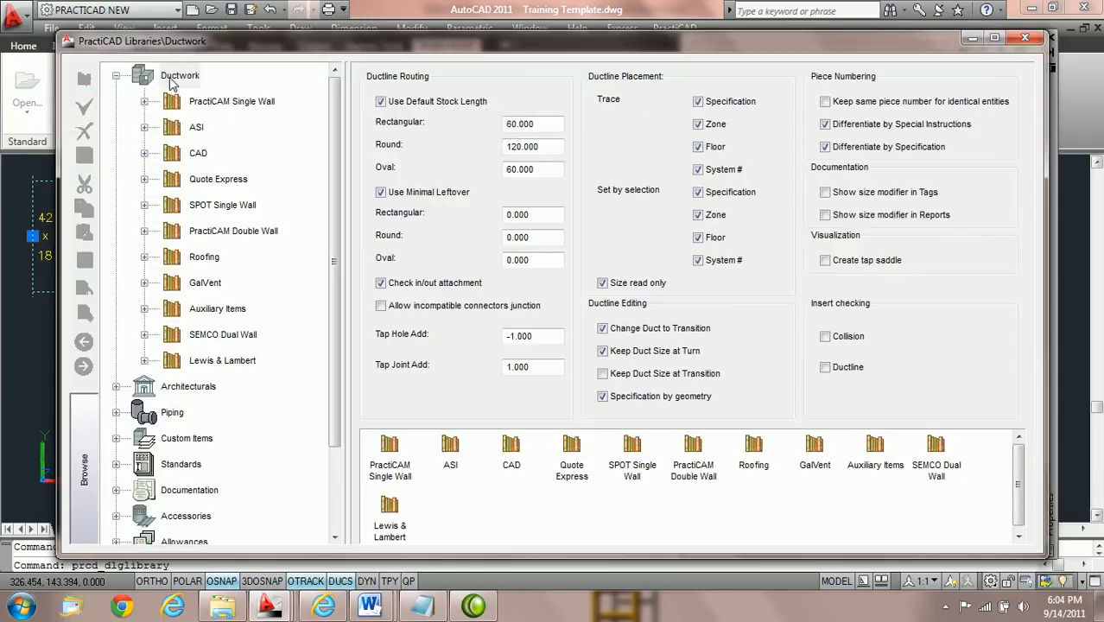
left_click(173, 80)
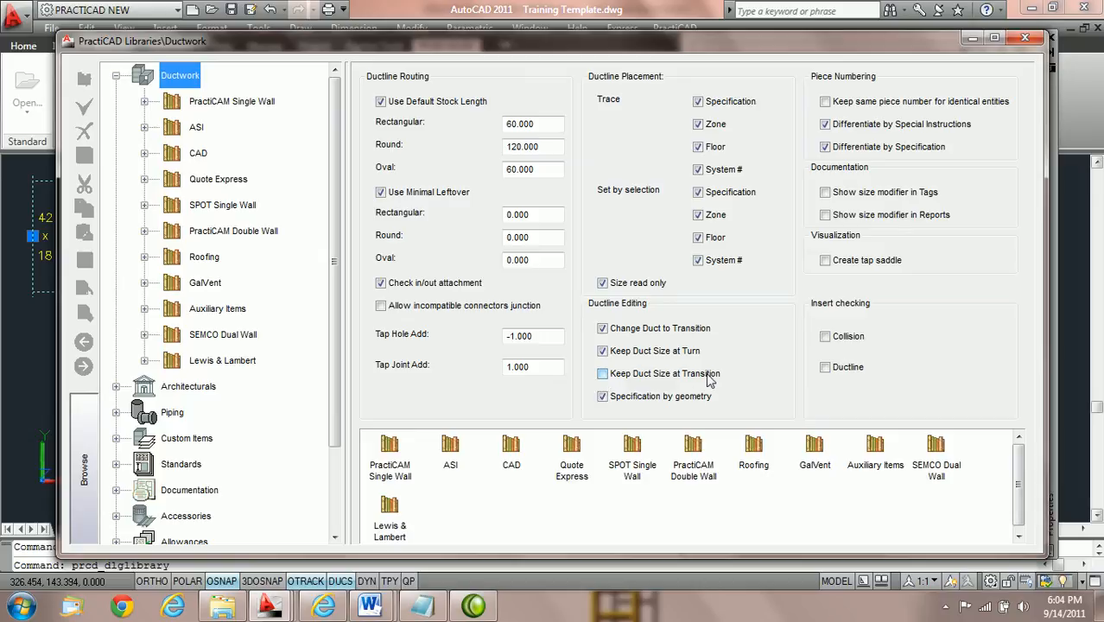
left_click(603, 375)
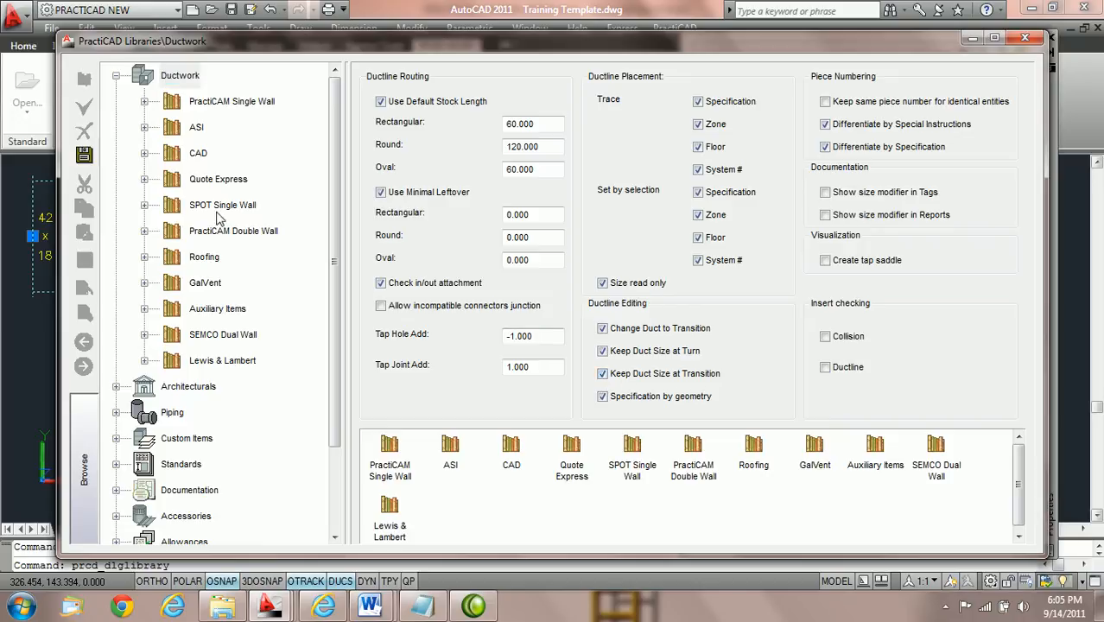
left_click(83, 156)
left_click(1024, 37)
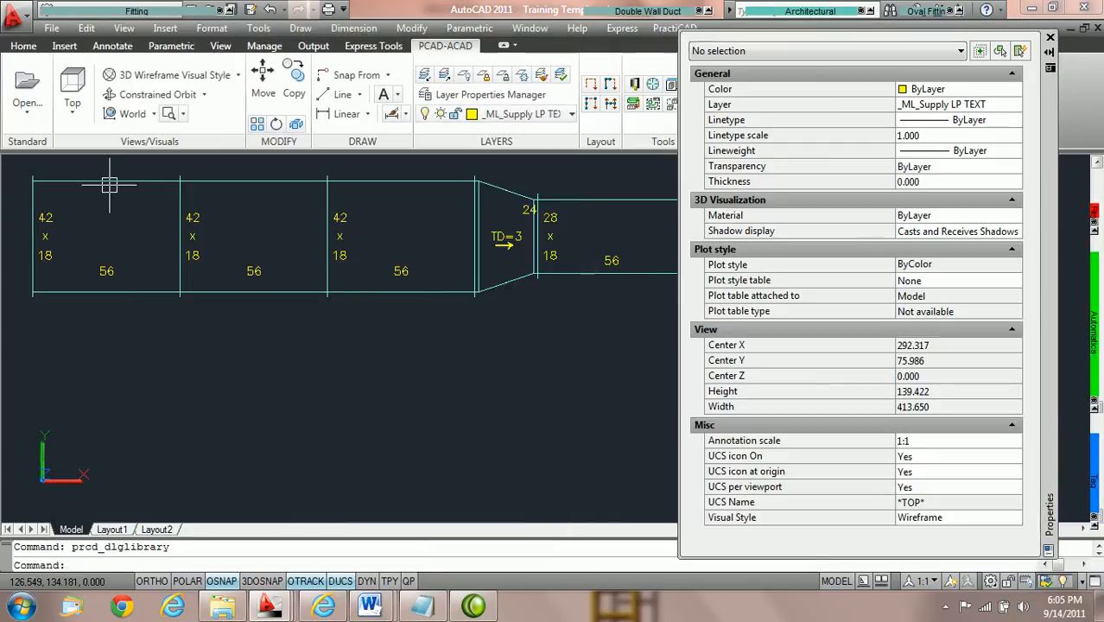
Set the Width In of the first straight duct in the rectangular ductline to 36 and check the run through the transition to the elbow.
left_click(109, 183)
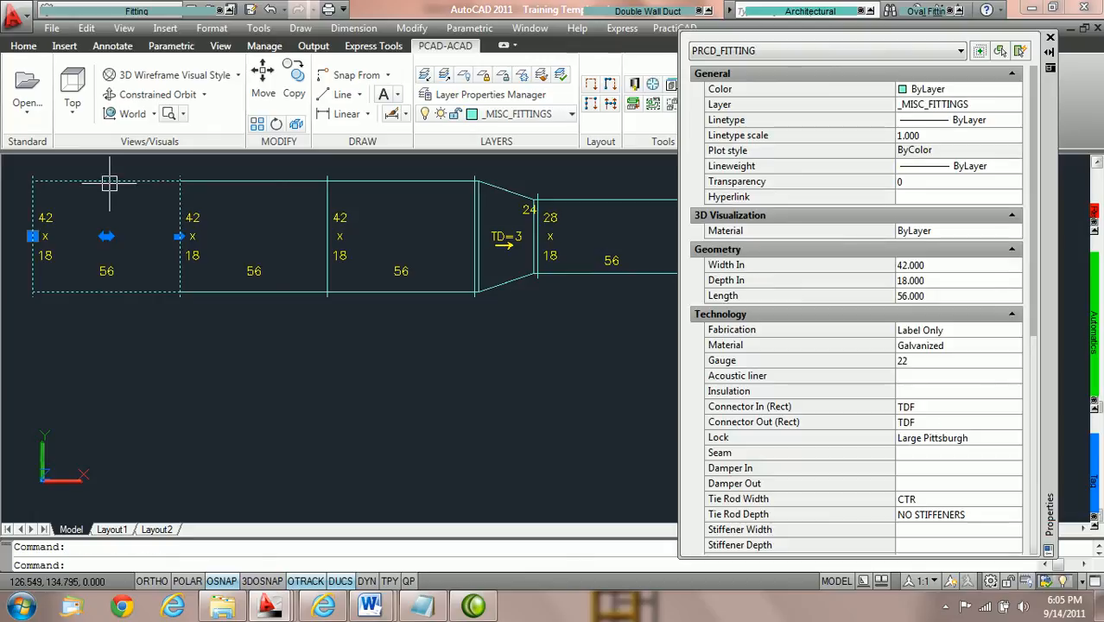
left_click(950, 268)
left_click(966, 264)
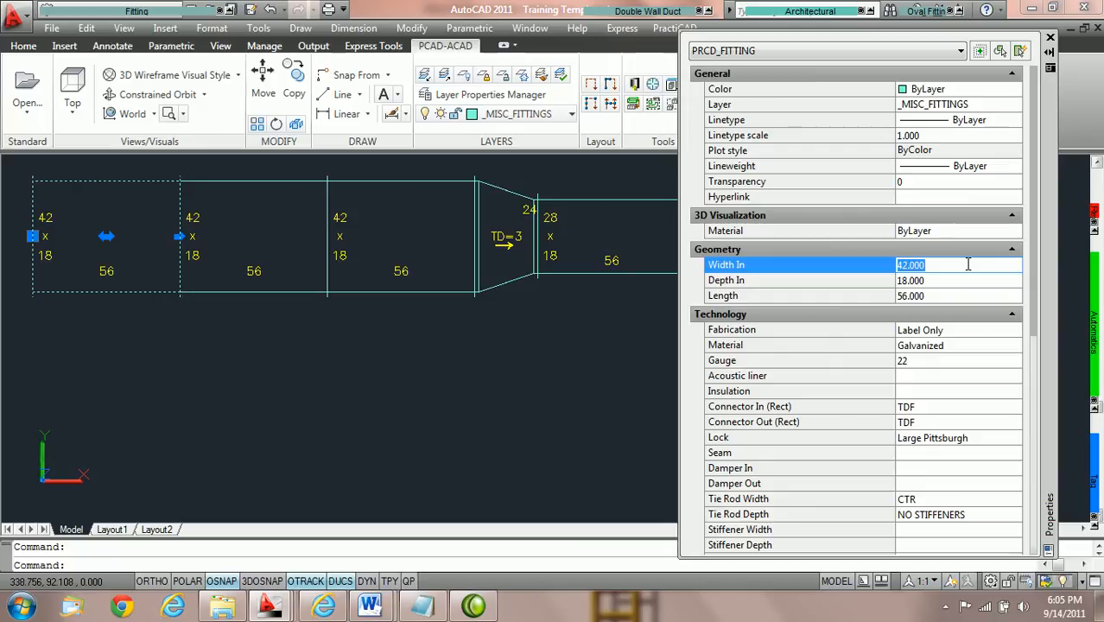
type("36")
key("Tab")
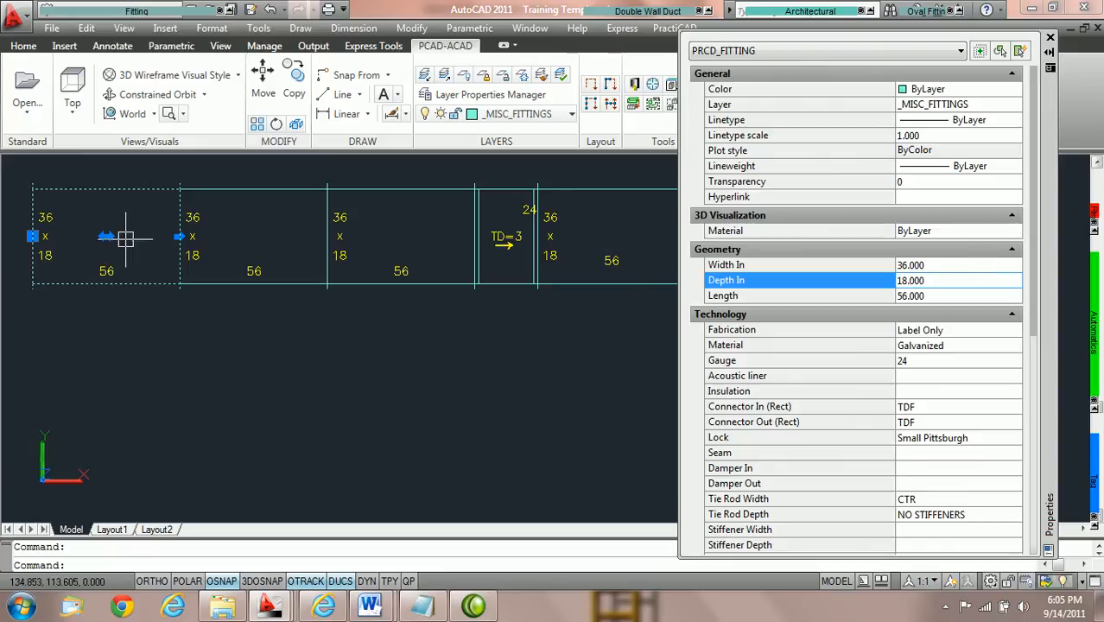
middle_click_drag(458, 239, 283, 252)
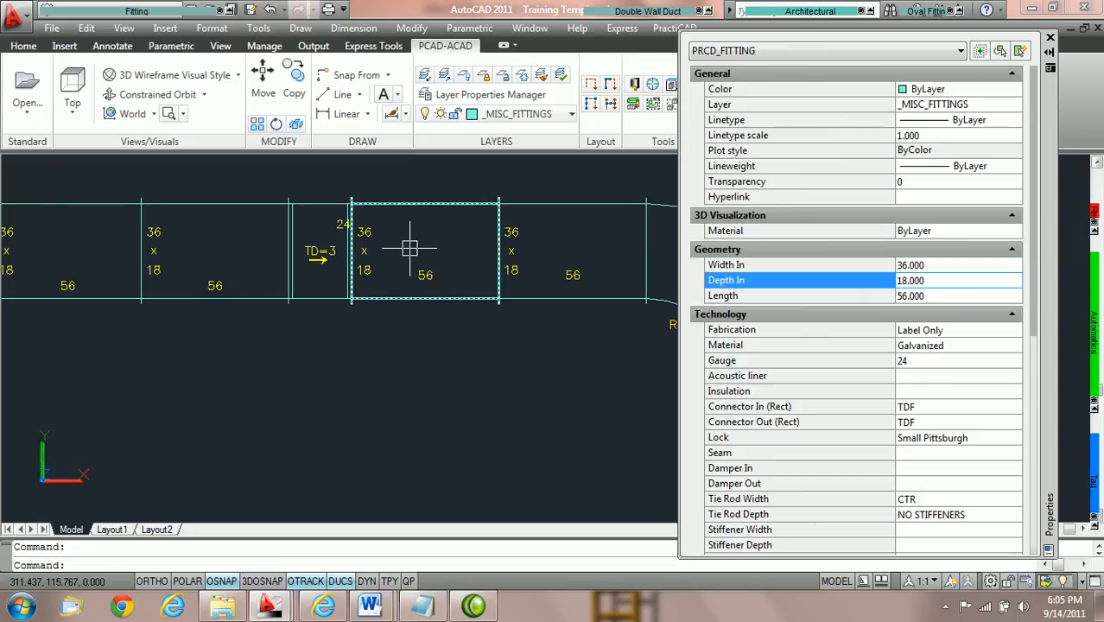
mouse_move(408, 249)
scroll(409, 249, "down", 2)
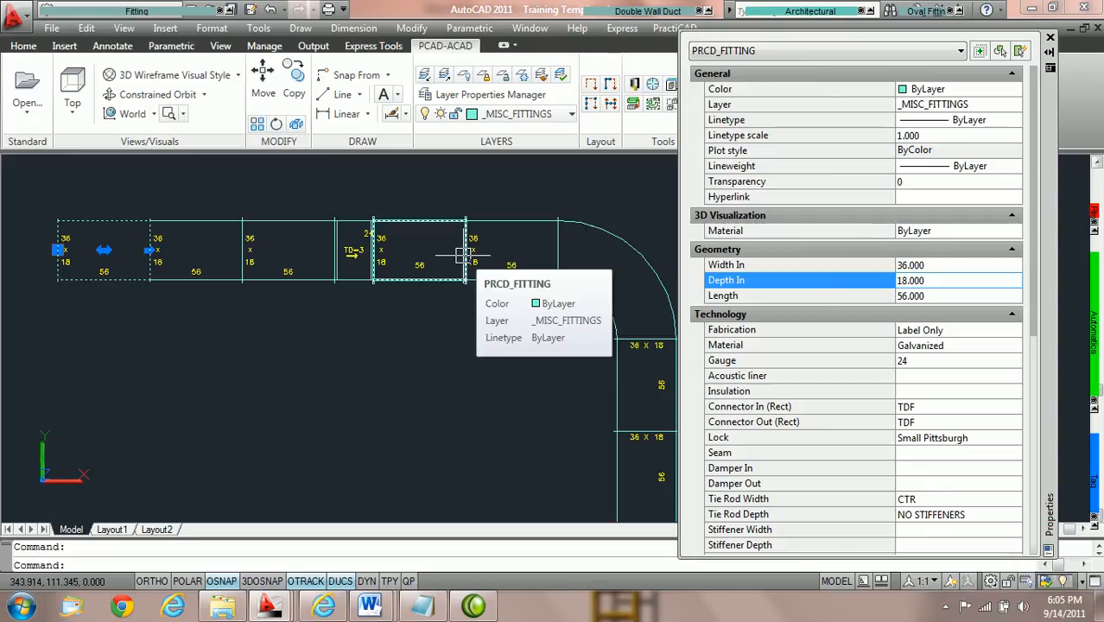
Try a PractiCAM Single Wall Finished Length Transition at the open end of the separate 24 x 18 duct and inspect the fit before cancelling it.
middle_click_drag(374, 295, 465, 489)
scroll(247, 317, "up", 3)
scroll(245, 317, "up", 2)
middle_click_drag(308, 258, 364, 269)
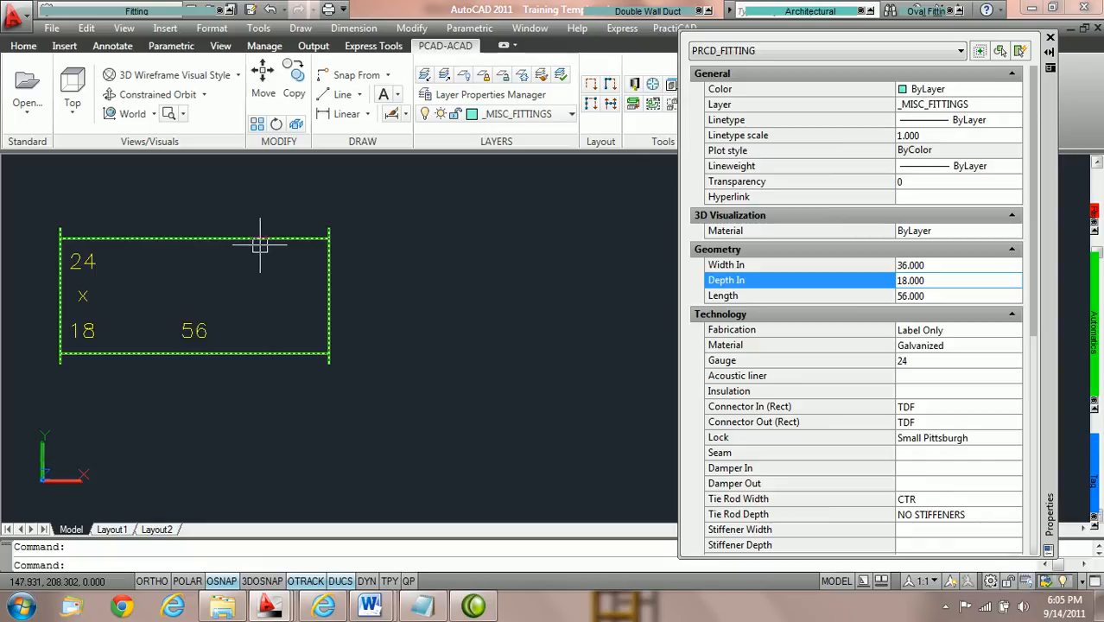
key("Escape")
mouse_move(109, 11)
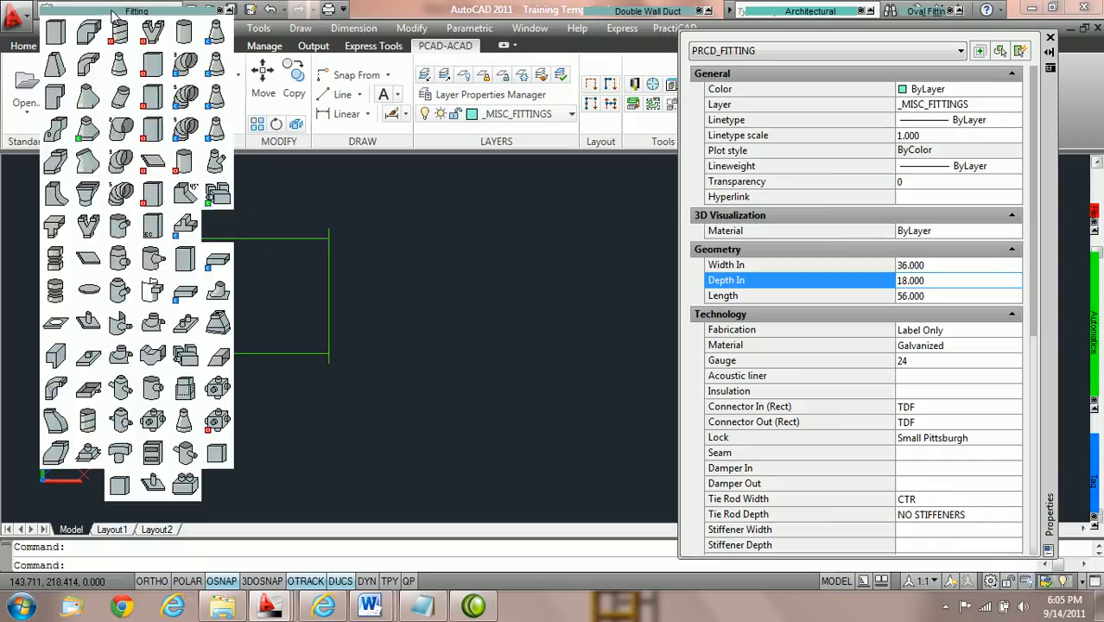
left_click(54, 69)
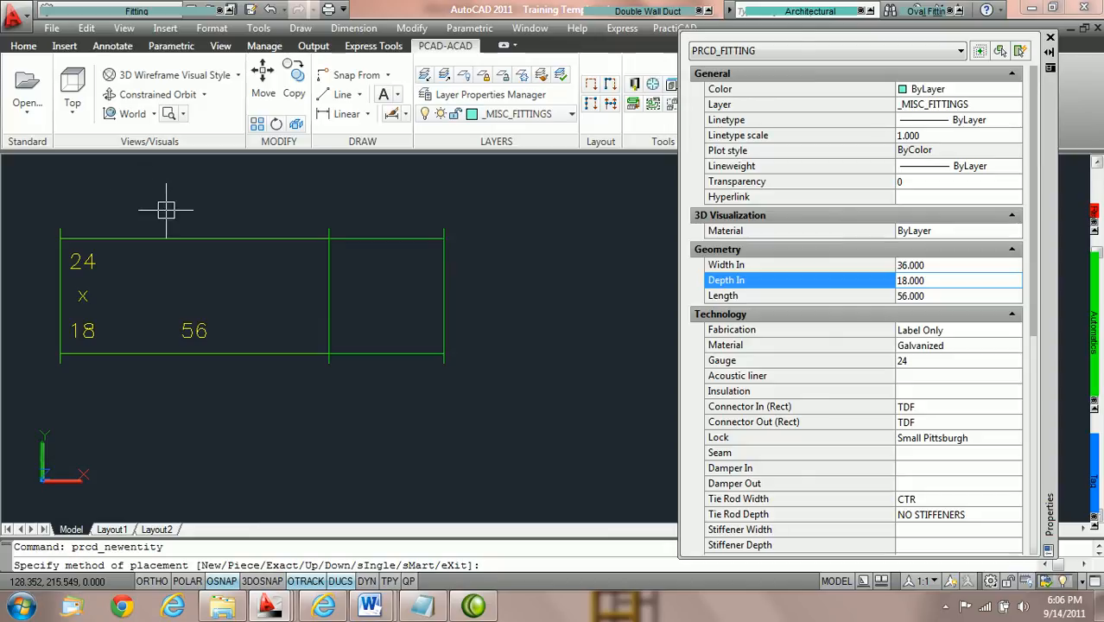
mouse_move(5, 221)
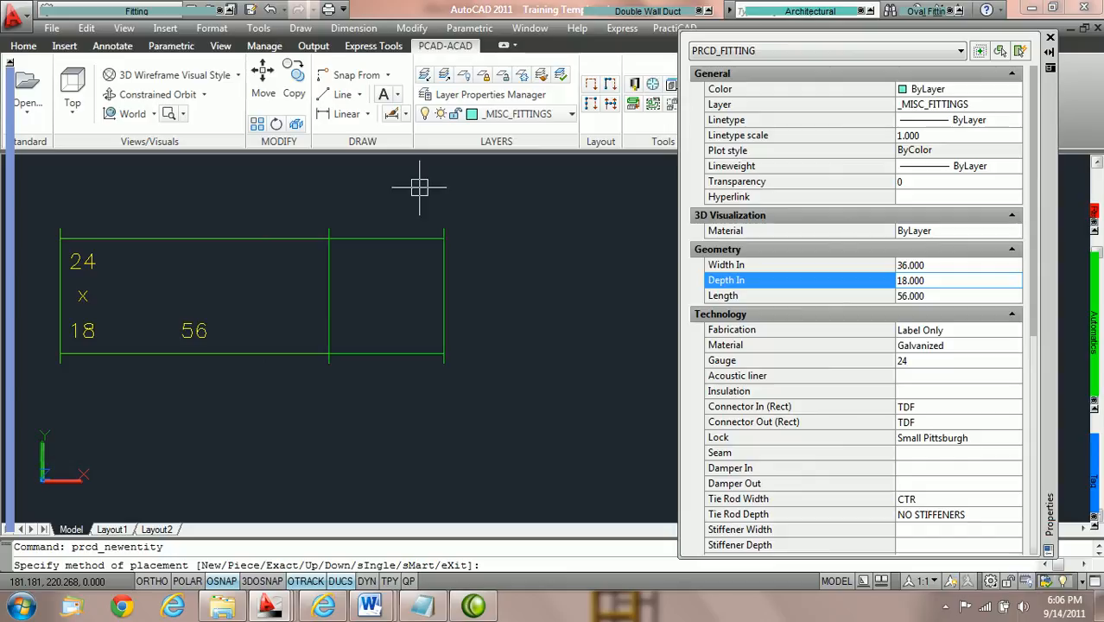
key("Escape")
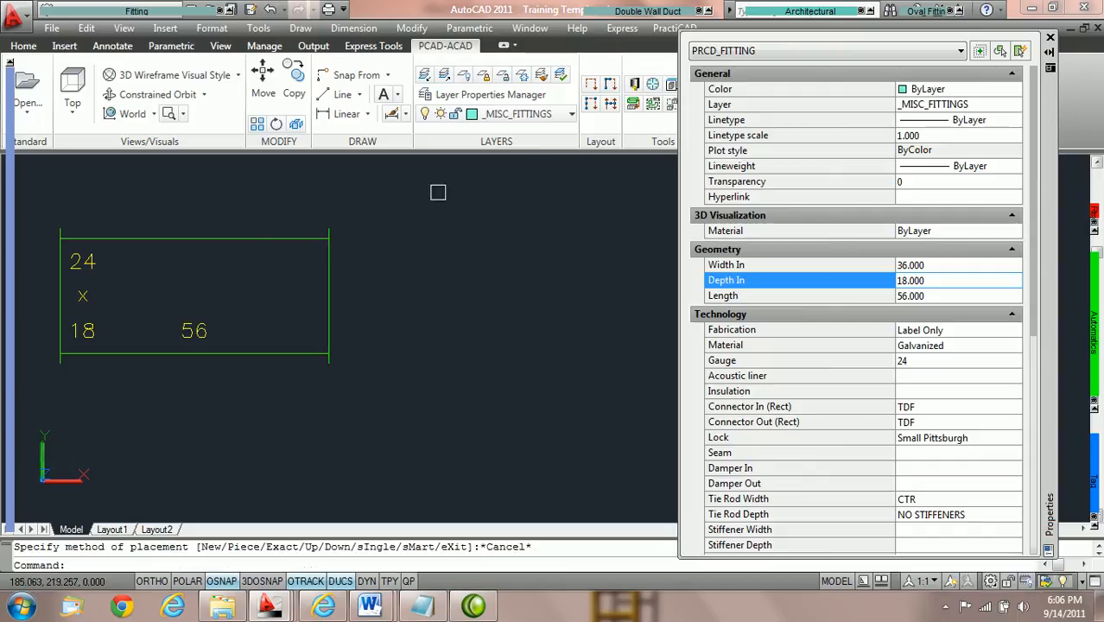
Disable Keep Duct Size at Transition in the PractiCAD library's Ductwork settings, save the change, and close the library.
left_click(634, 85)
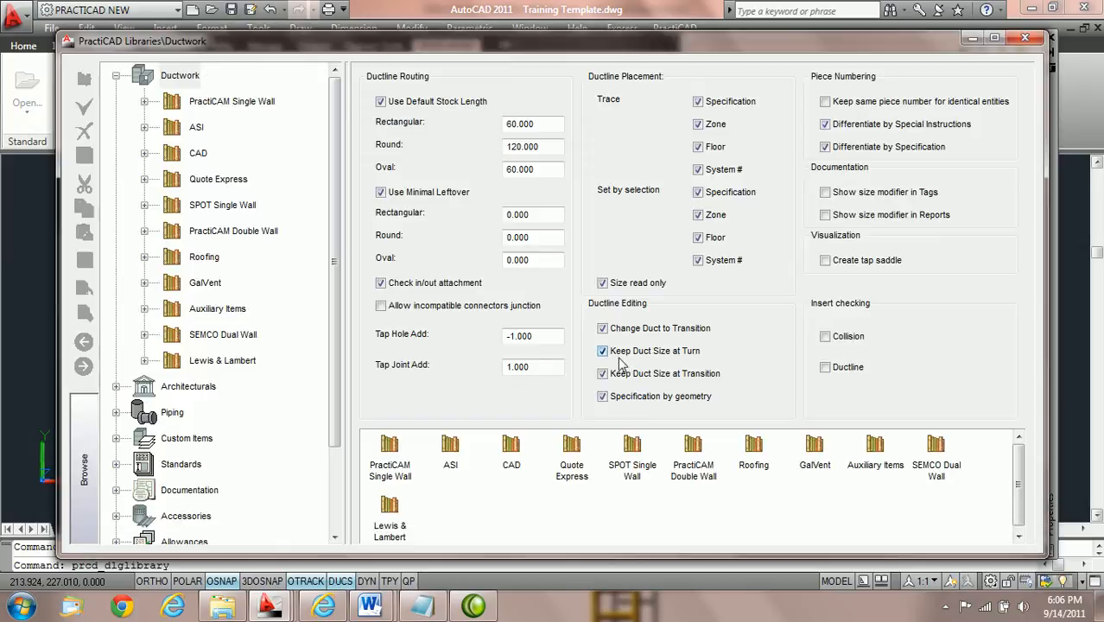
left_click(603, 377)
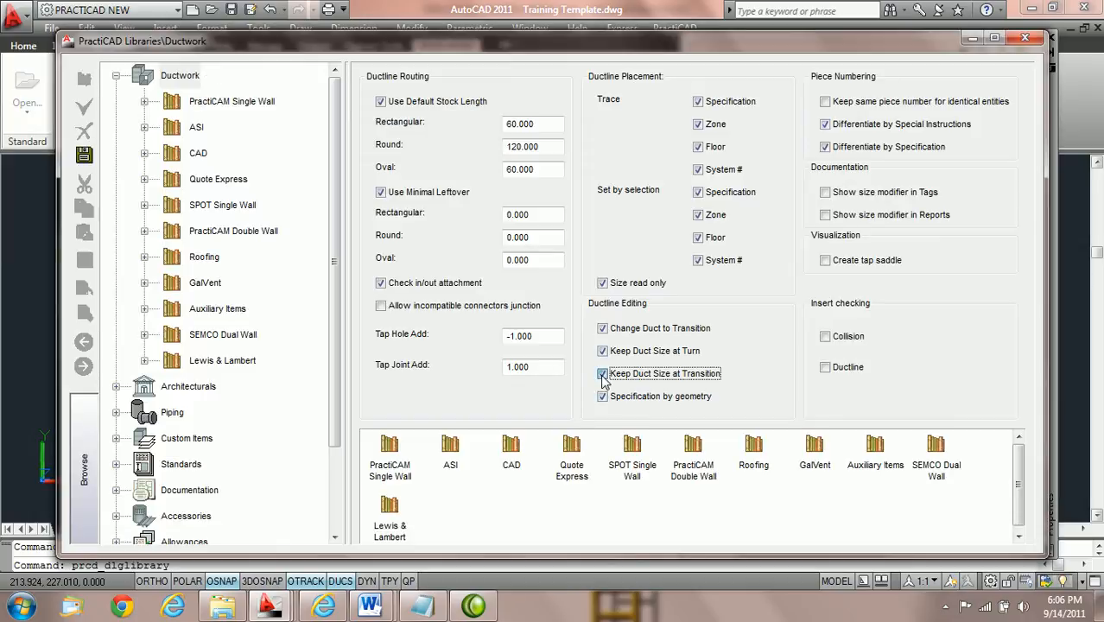
left_click(86, 156)
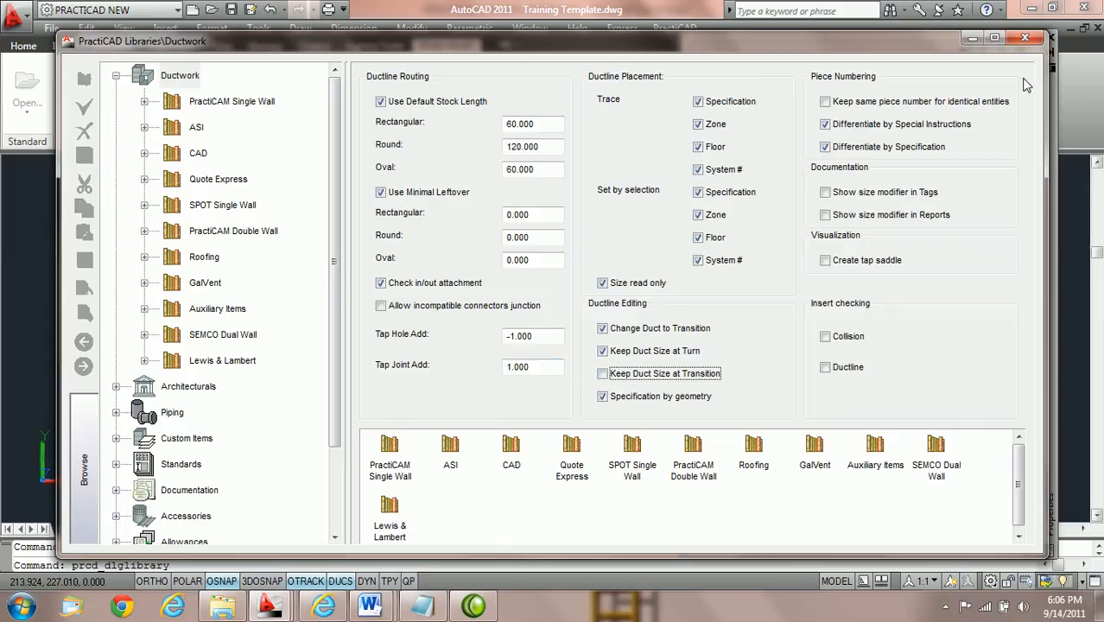
left_click(1025, 39)
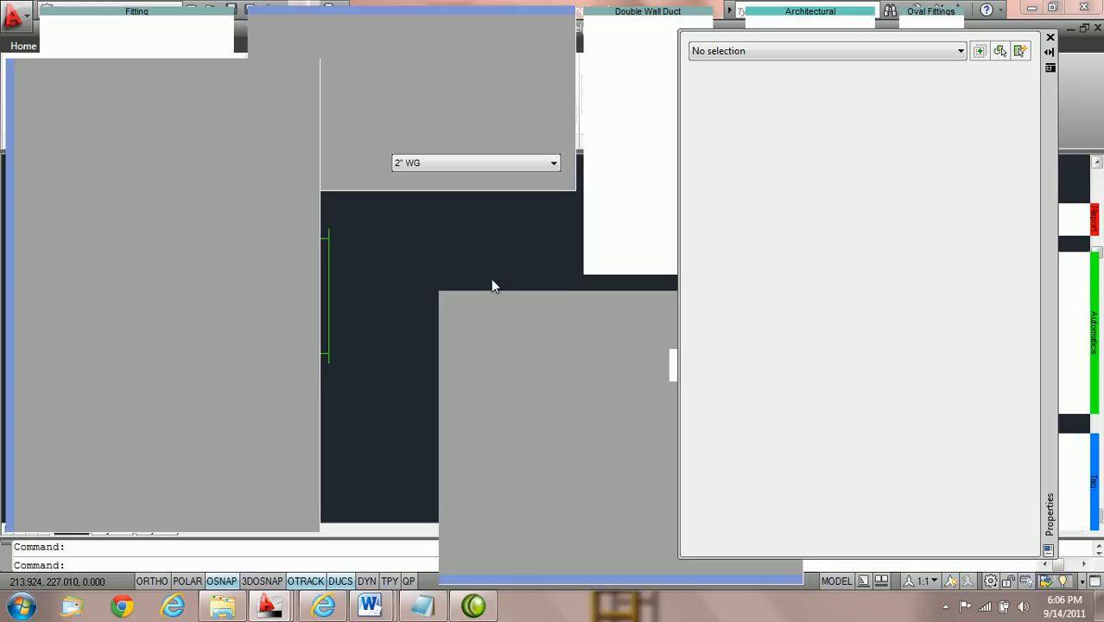
Preview a Finished Length Transition at the 24 x 18 duct's open end with the new setting and compare it with the rectangular ductline's transition.
mouse_move(113, 10)
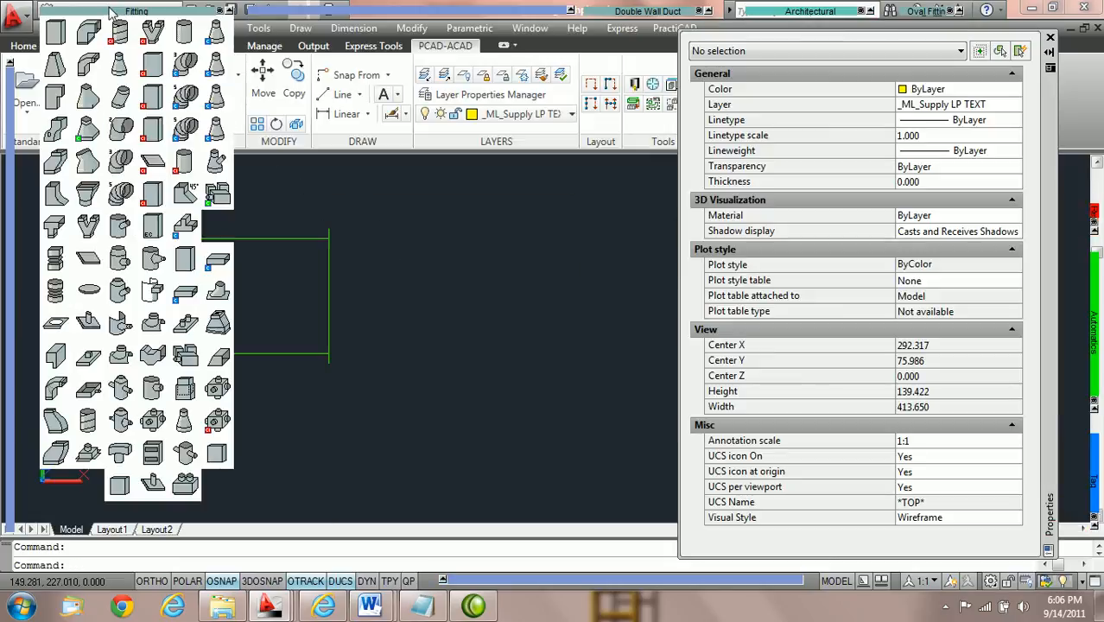
left_click(54, 67)
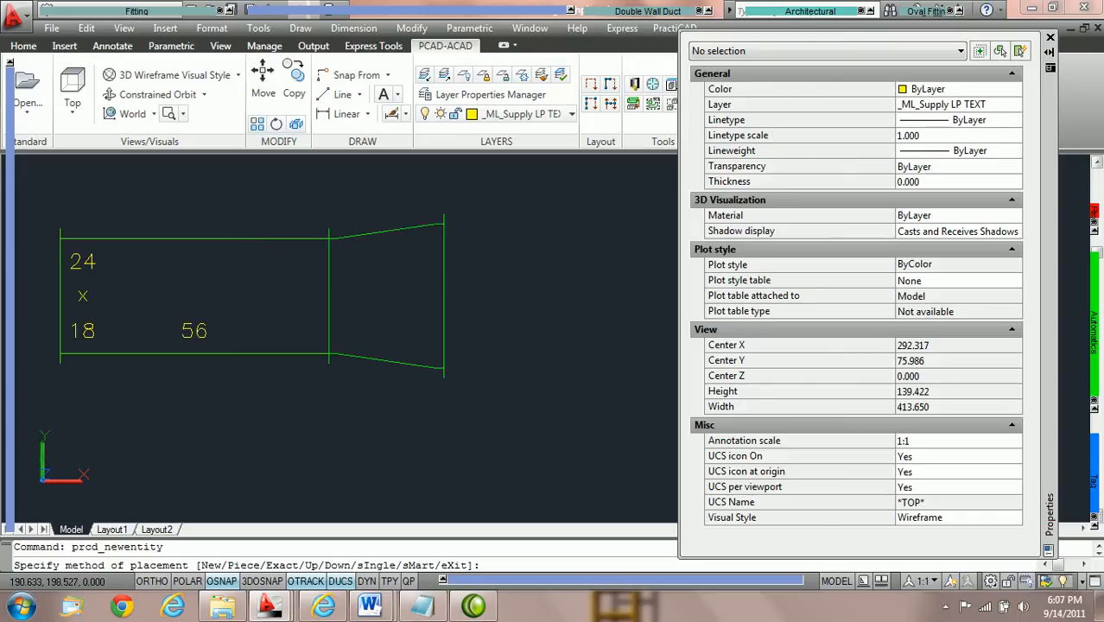
scroll(482, 291, "down", 1)
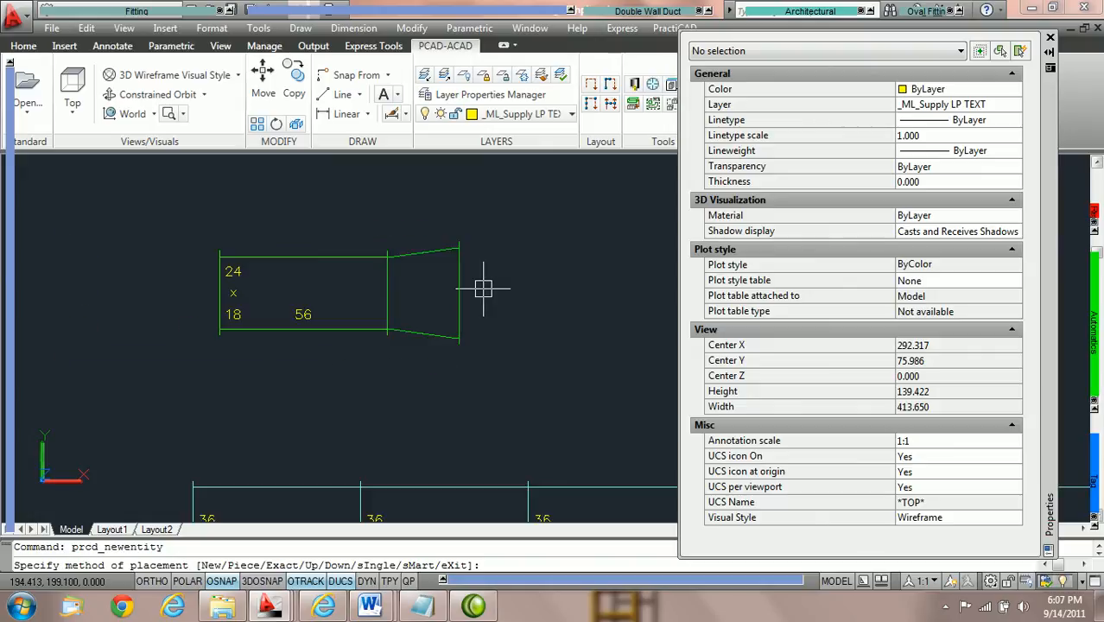
scroll(480, 294, "up", 1)
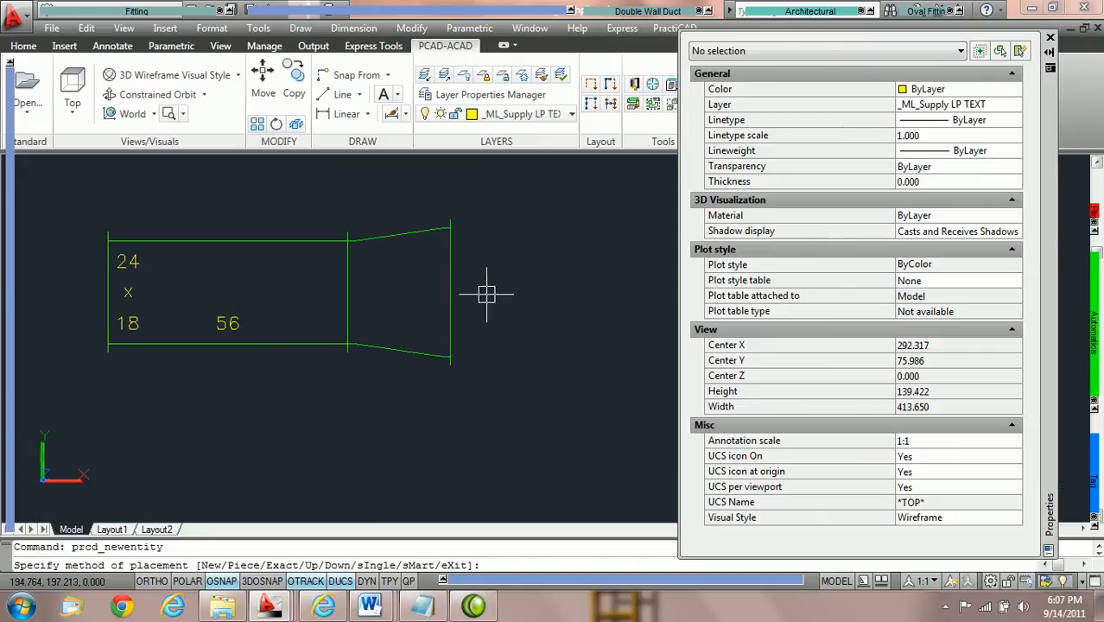
mouse_move(526, 421)
middle_mouse_down()
mouse_move(402, 254)
mouse_move(453, 308)
mouse_move(390, 260)
mouse_move(134, 174)
middle_mouse_up()
scroll(453, 308, "down", 1)
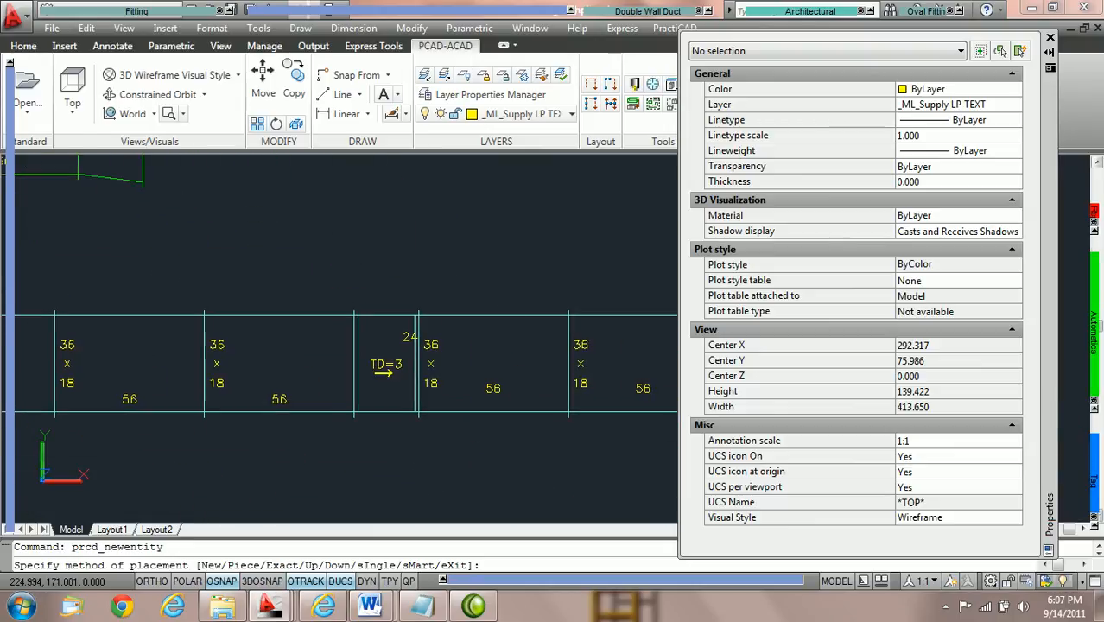